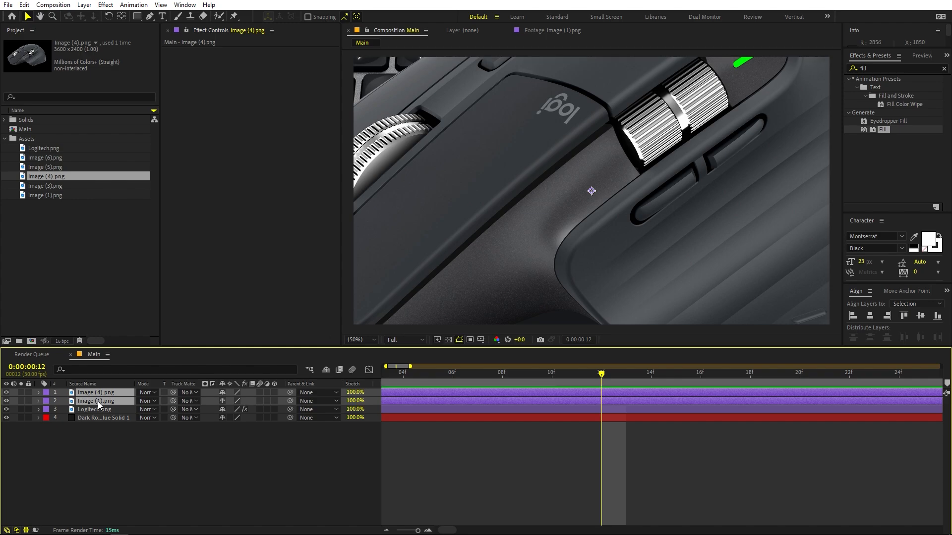
- Scale both product images down to 19.6% and move the mouse image to the upper-right area of the composition
{"action": "key", "text": "s"}
{"action": "left_click_drag", "start_coordinate": [231, 402], "coordinate": [191, 402]}
{"action": "left_click", "coordinate": [479, 494]}
{"action": "left_click_drag", "start_coordinate": [592, 193], "coordinate": [706, 114]}
- Rotate the mouse image to 39° and shift it slightly further toward the composition's right edge
{"action": "key", "text": "t"}
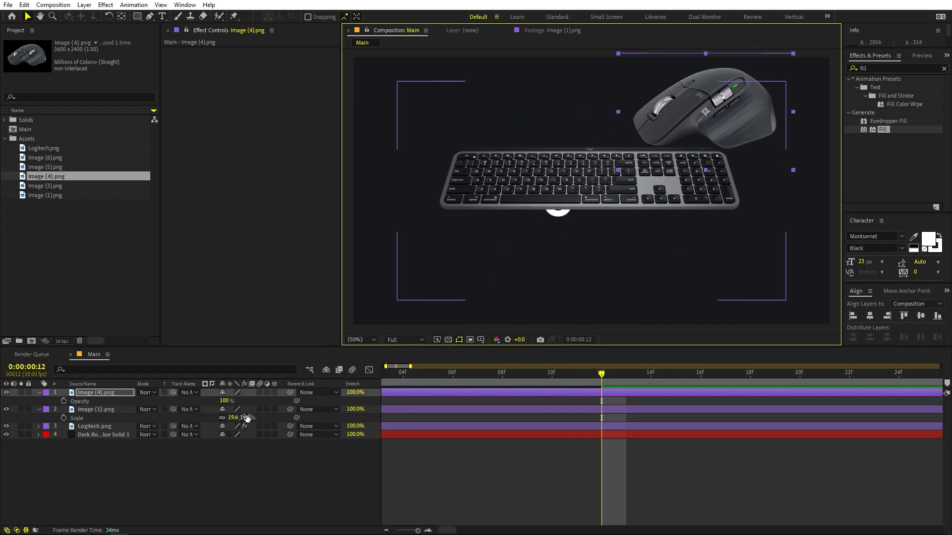
{"action": "left_click_drag", "start_coordinate": [232, 401], "coordinate": [255, 401]}
{"action": "left_click_drag", "start_coordinate": [692, 113], "coordinate": [716, 127]}
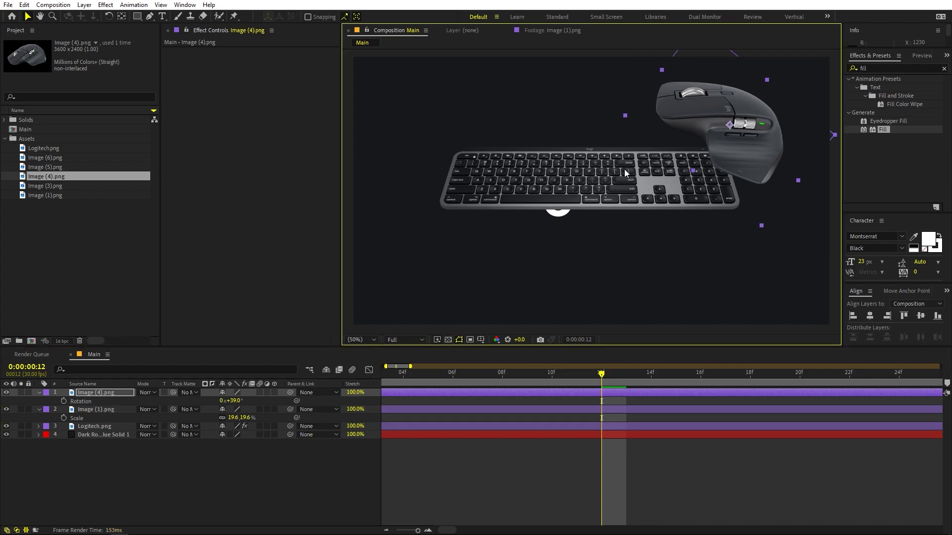
- Place the keyboard image at the composition's lower left, rotated 23.2° and scaled to 18.3%
{"action": "left_click", "coordinate": [623, 174]}
{"action": "left_click_drag", "start_coordinate": [454, 190], "coordinate": [357, 305]}
{"action": "key", "text": "t"}
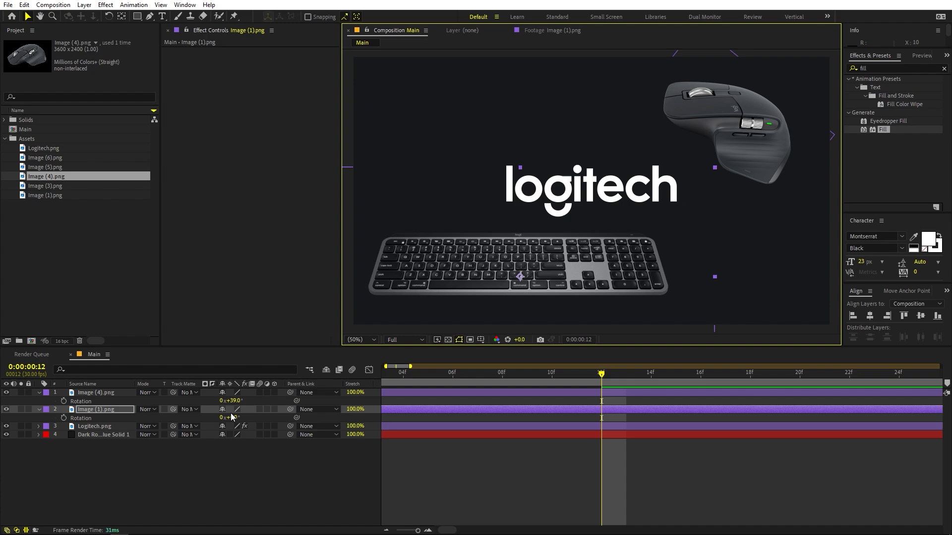
{"action": "left_click_drag", "start_coordinate": [233, 417], "coordinate": [244, 418]}
{"action": "left_click_drag", "start_coordinate": [523, 258], "coordinate": [499, 239]}
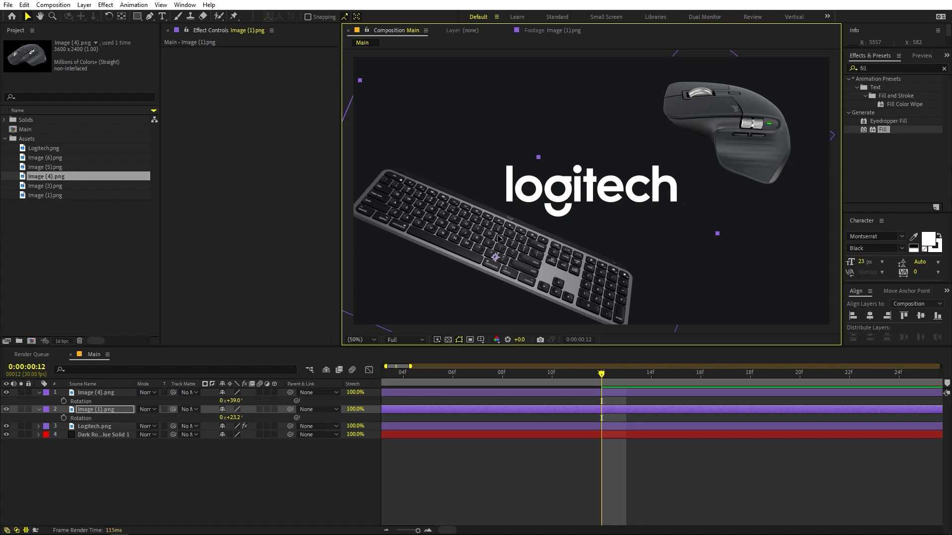
{"action": "left_click_drag", "start_coordinate": [235, 418], "coordinate": [40, 394]}
- Set the mouse image's rotation to -13.9° and deselect the layer
{"action": "left_click", "coordinate": [730, 140]}
{"action": "key", "text": "r"}
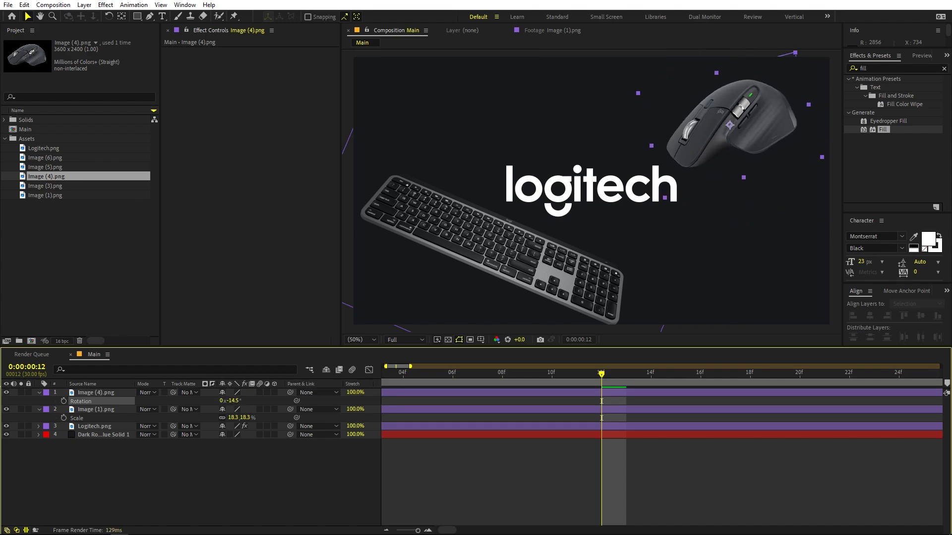
{"action": "left_click", "coordinate": [531, 477]}
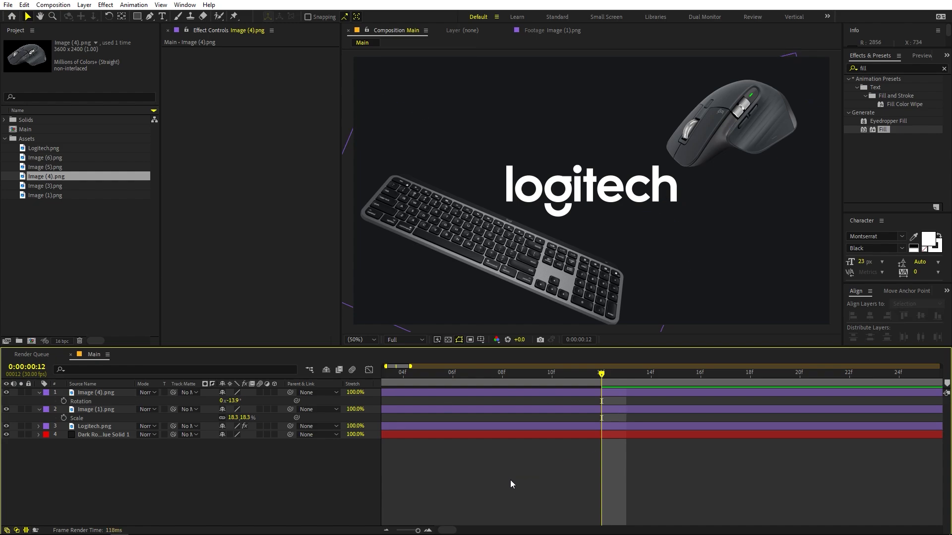
- Make the Logitech.png layer start at frame 1 instead of frame 0, and preview the result
{"action": "scroll", "coordinate": [510, 480], "scroll_direction": "down", "scroll_amount": 3}
{"action": "key", "text": "space"}
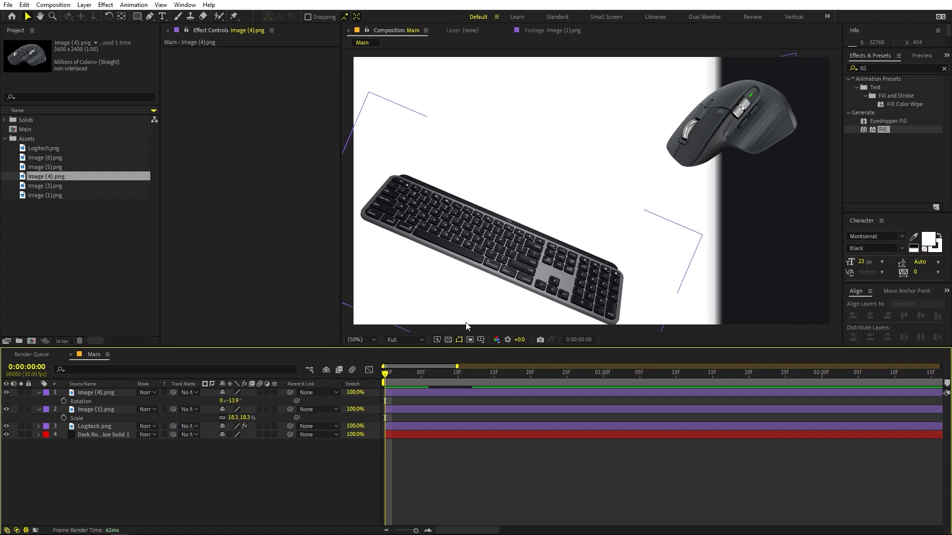
{"action": "left_click", "coordinate": [409, 428]}
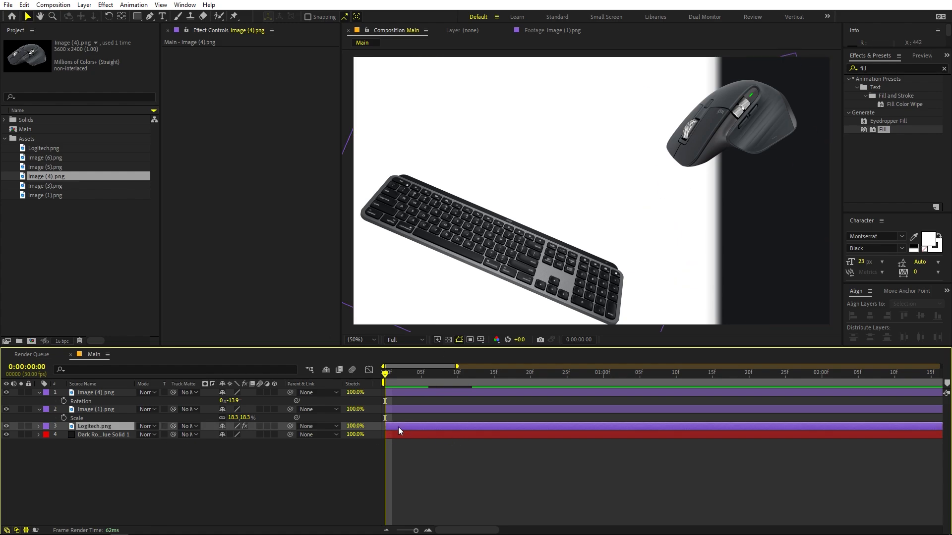
{"action": "left_click", "coordinate": [419, 454]}
{"action": "key", "text": "space"}
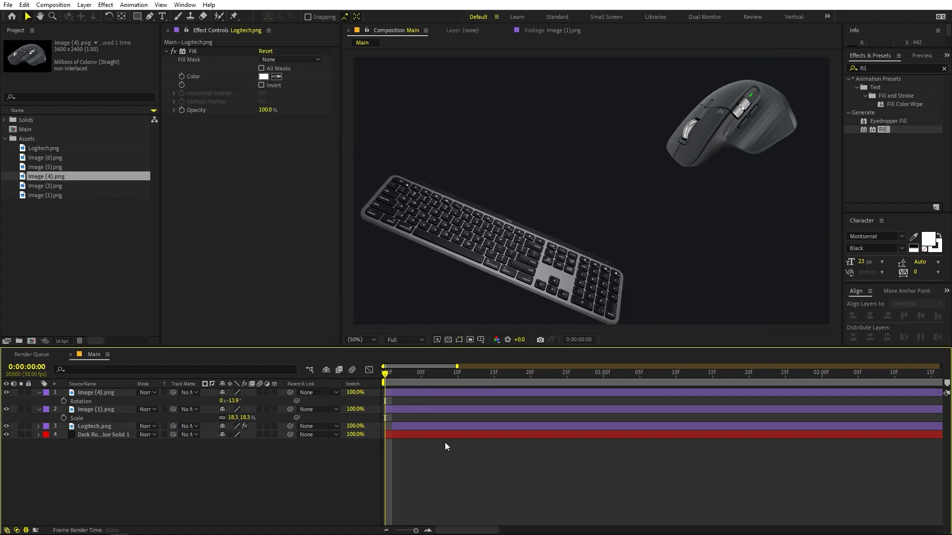
- Add Position and Rotation keyframes at 0:00:00:15 to both product image layers and reveal all their keyframes
{"action": "left_click", "coordinate": [415, 392]}
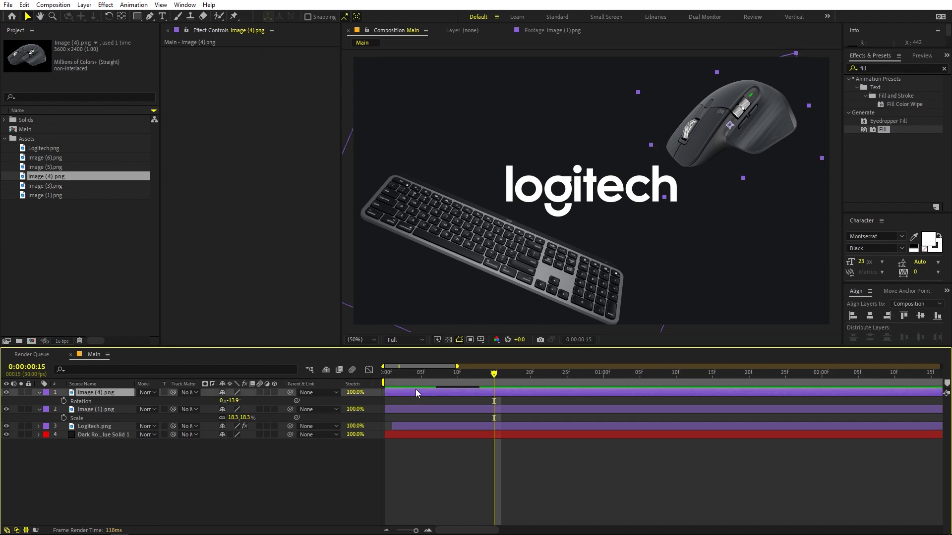
{"action": "left_click", "coordinate": [423, 409], "text": "shift"}
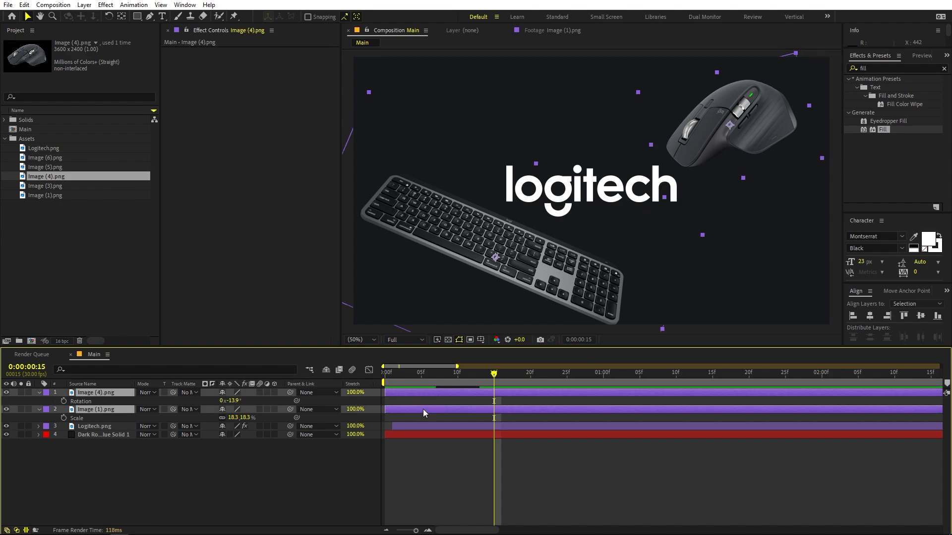
{"action": "key", "text": "r"}
{"action": "key", "text": "r"}
{"action": "left_click", "coordinate": [63, 401]}
{"action": "key", "text": "p"}
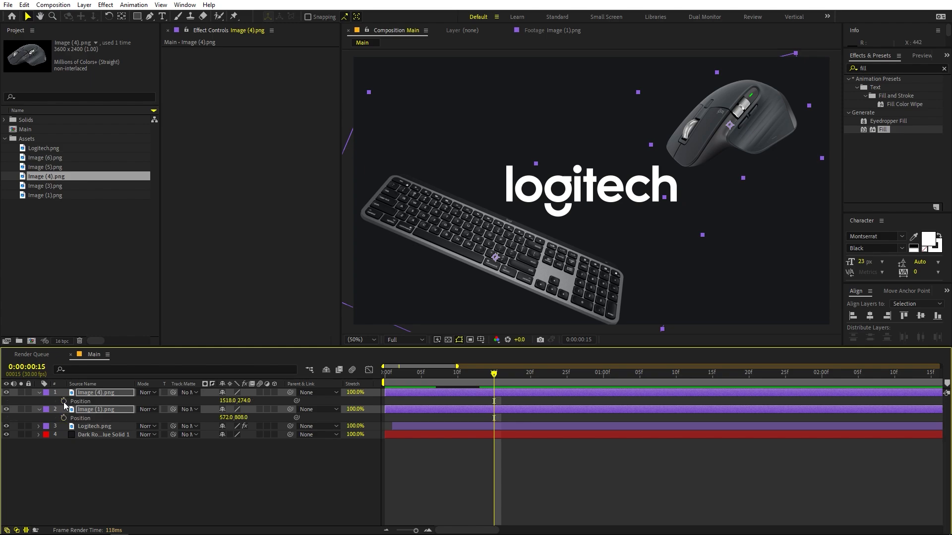
{"action": "left_click", "coordinate": [64, 401]}
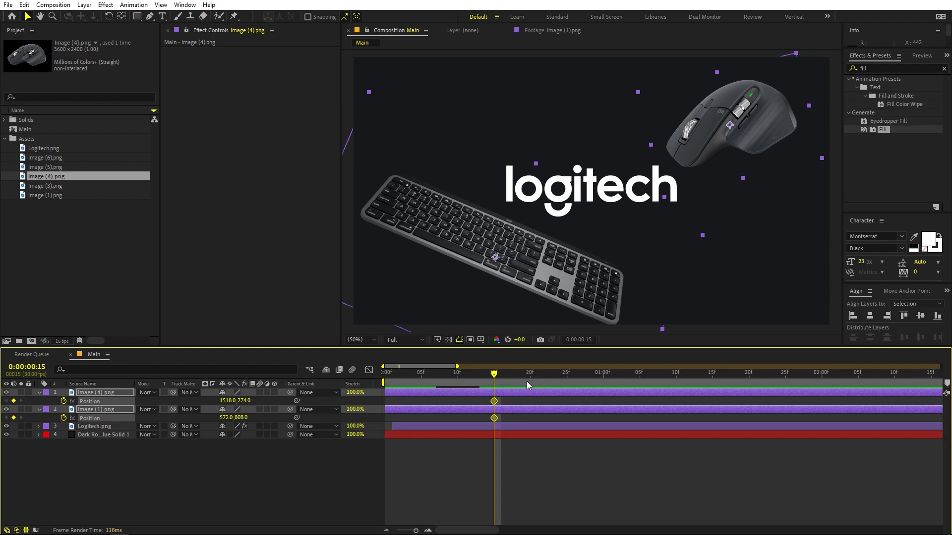
{"action": "key", "text": "p"}
{"action": "key", "text": "u"}
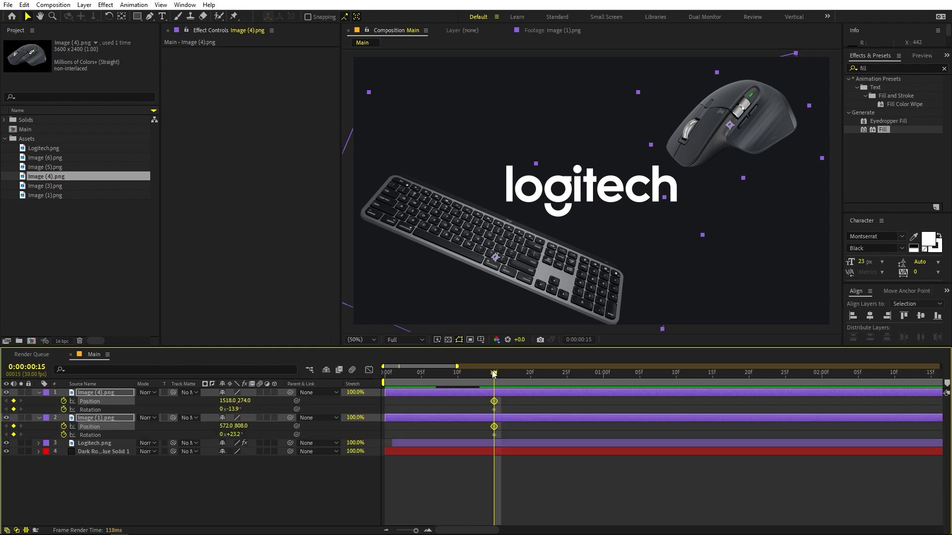
- At frame 0, move the keyboard image off the left side to position -852, 840 and rotate it to -22.1°
{"action": "left_click_drag", "start_coordinate": [494, 373], "coordinate": [360, 386]}
{"action": "key", "text": "F2"}
{"action": "left_click", "coordinate": [480, 257]}
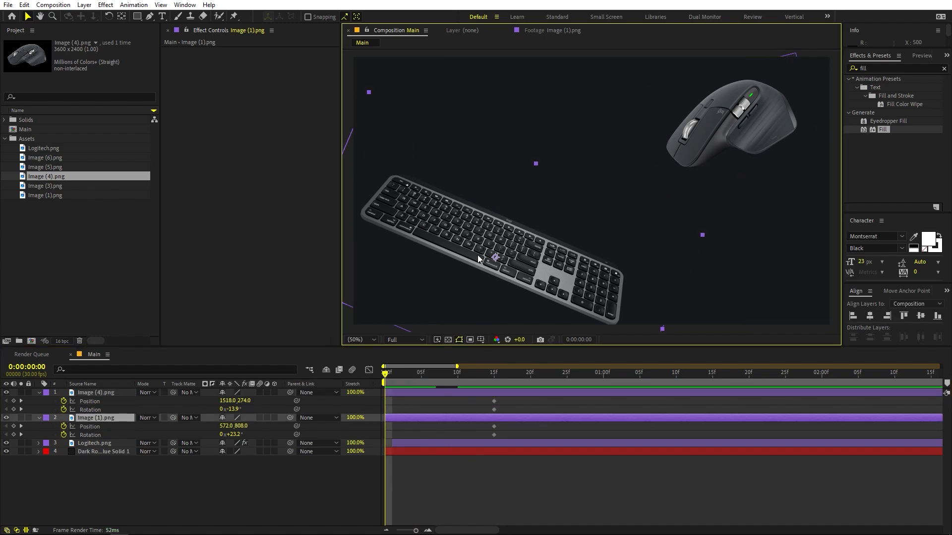
{"action": "scroll", "coordinate": [539, 260], "scroll_direction": "down", "scroll_amount": 2}
{"action": "key", "text": "h"}
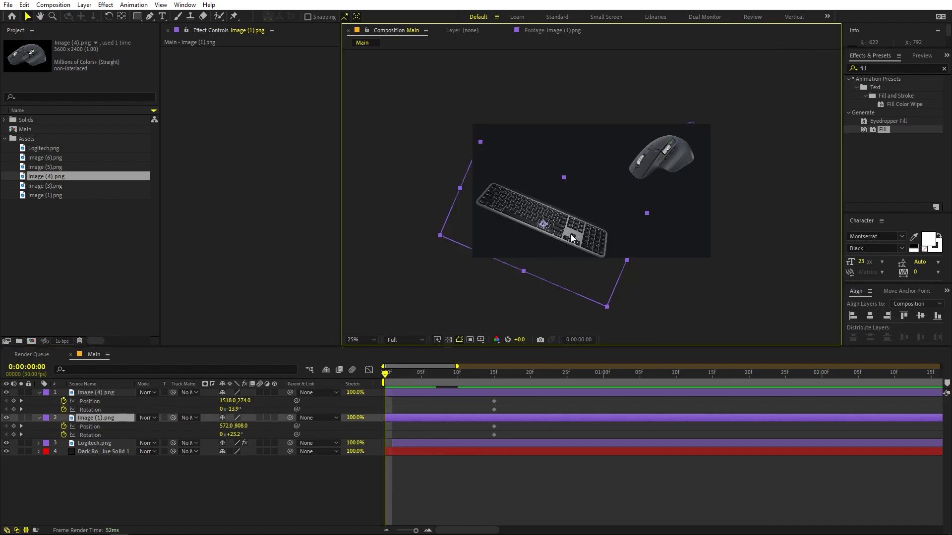
{"action": "left_click_drag", "start_coordinate": [571, 238], "coordinate": [392, 244]}
{"action": "left_click_drag", "start_coordinate": [234, 435], "coordinate": [205, 435]}
- At frame 0, move the mouse image off the right side to position 2510, 274 and rotate it to 50.1°
{"action": "left_click", "coordinate": [424, 393]}
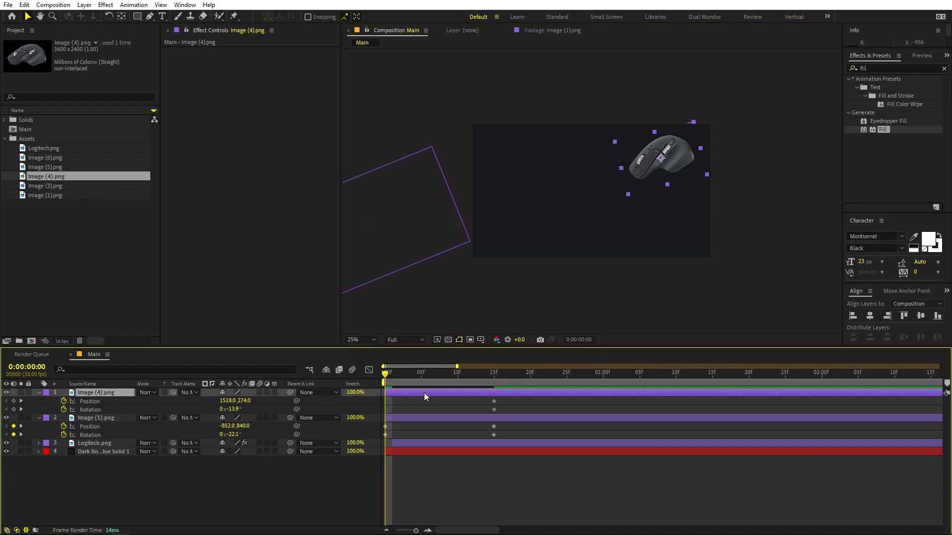
{"action": "left_click_drag", "start_coordinate": [684, 180], "coordinate": [807, 167]}
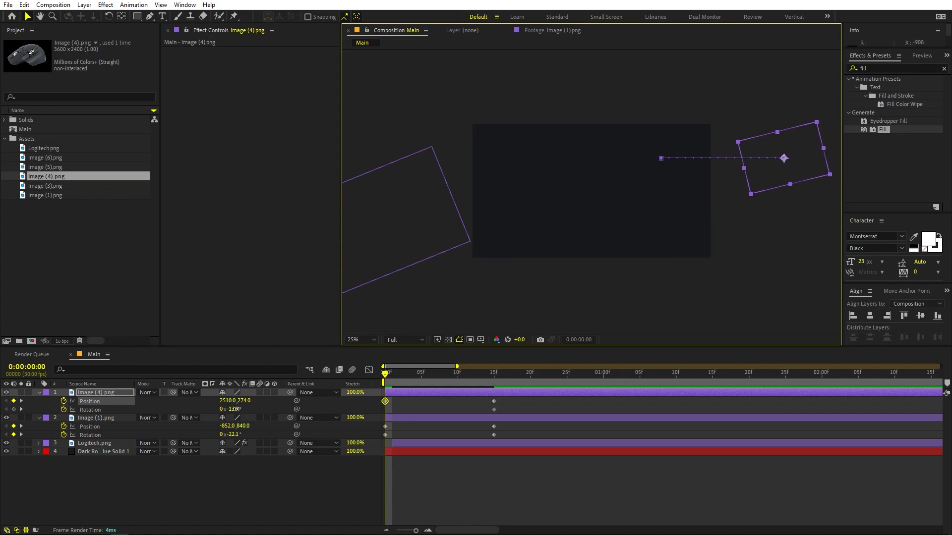
{"action": "left_click_drag", "start_coordinate": [236, 409], "coordinate": [333, 408]}
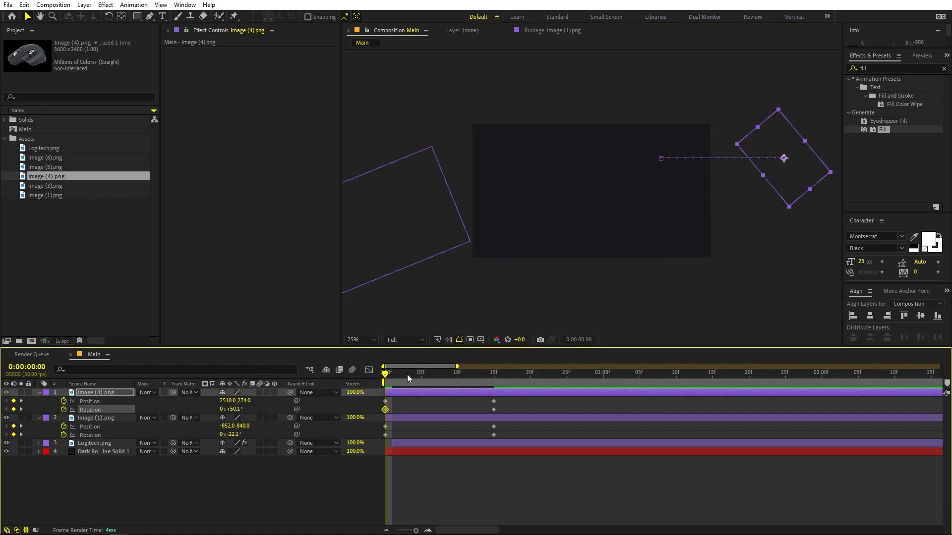
- Apply Easy Ease to all keyframes of both images and reshape their speed graphs to peak early and slow gradually
{"action": "left_click_drag", "start_coordinate": [406, 374], "coordinate": [377, 435]}
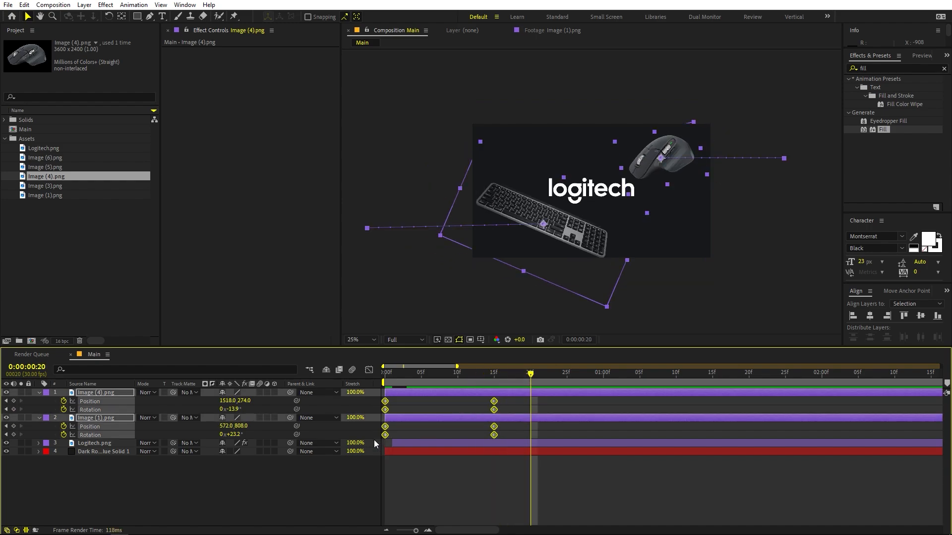
{"action": "key", "text": "F9"}
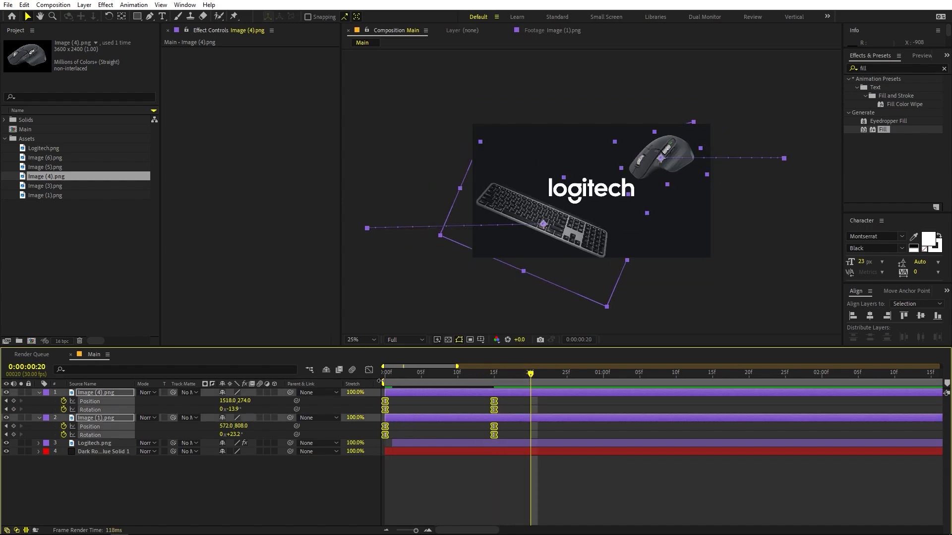
{"action": "left_click", "coordinate": [371, 370]}
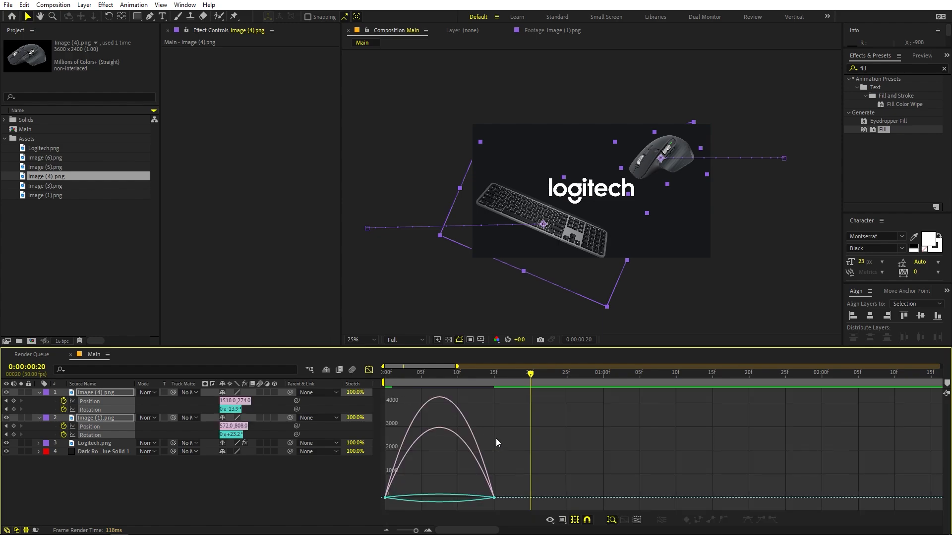
{"action": "left_click", "coordinate": [563, 525]}
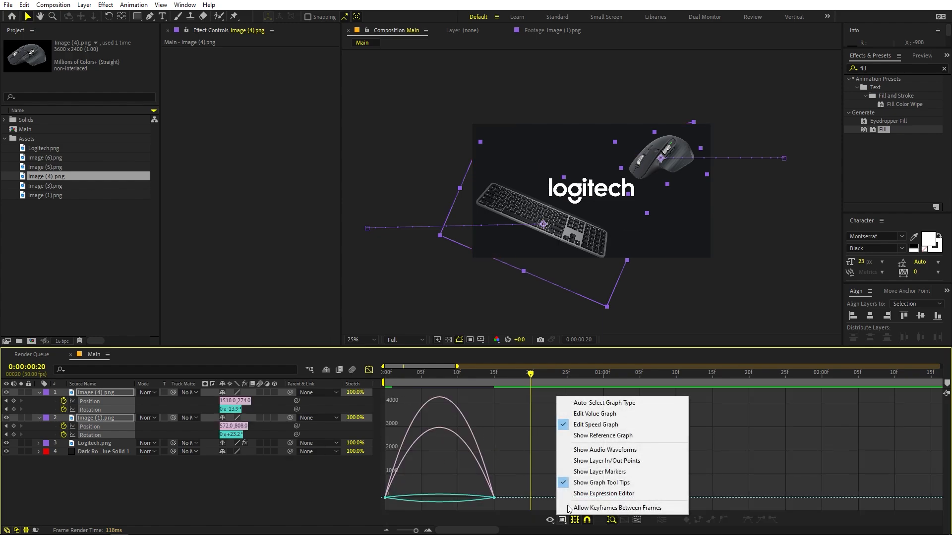
{"action": "left_click", "coordinate": [510, 459]}
{"action": "left_click_drag", "start_coordinate": [559, 479], "coordinate": [417, 498]}
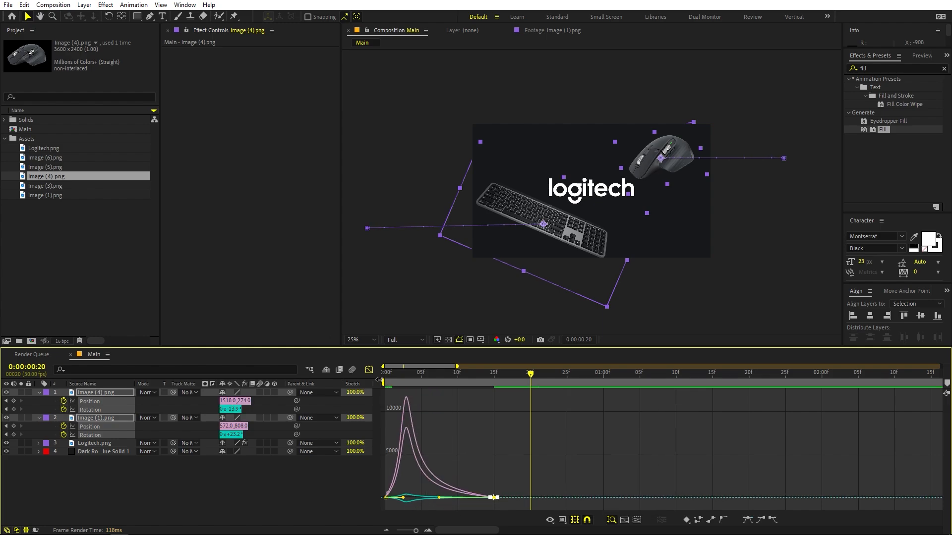
{"action": "left_click", "coordinate": [369, 370]}
- Move the ending Position and Rotation keyframes of both images out to 0:00:01:03, previewing the timing
{"action": "left_click_drag", "start_coordinate": [520, 383], "coordinate": [336, 412]}
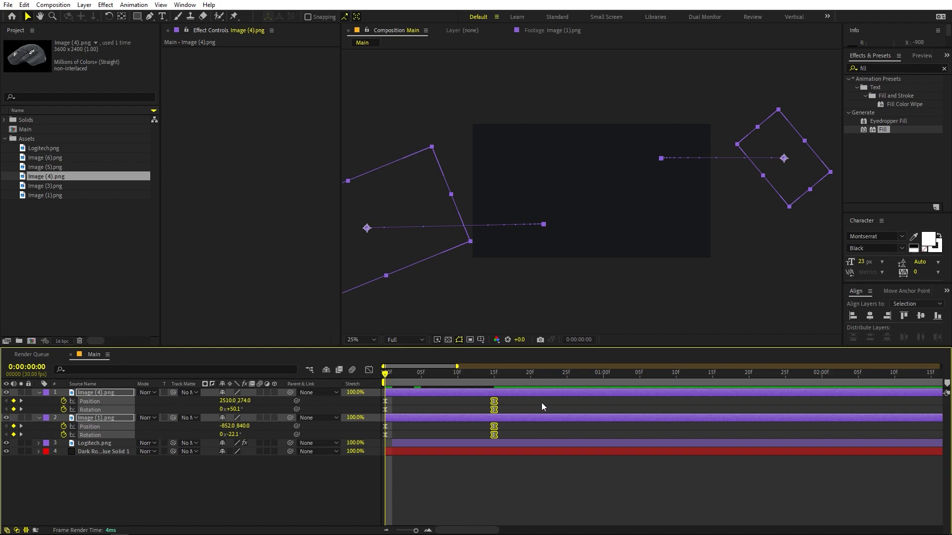
{"action": "left_click_drag", "start_coordinate": [541, 402], "coordinate": [476, 436]}
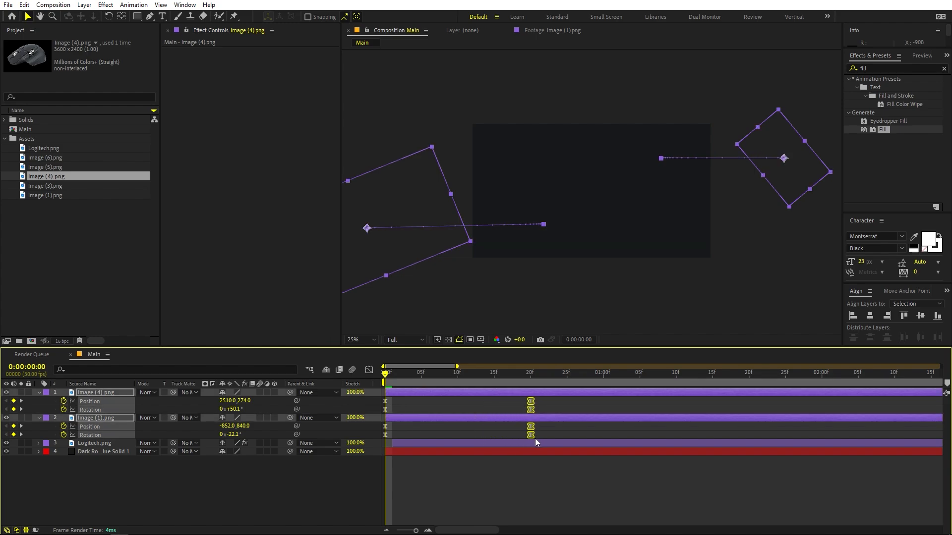
{"action": "left_click_drag", "start_coordinate": [535, 438], "coordinate": [549, 438]}
{"action": "left_click", "coordinate": [522, 490]}
{"action": "key", "text": "space"}
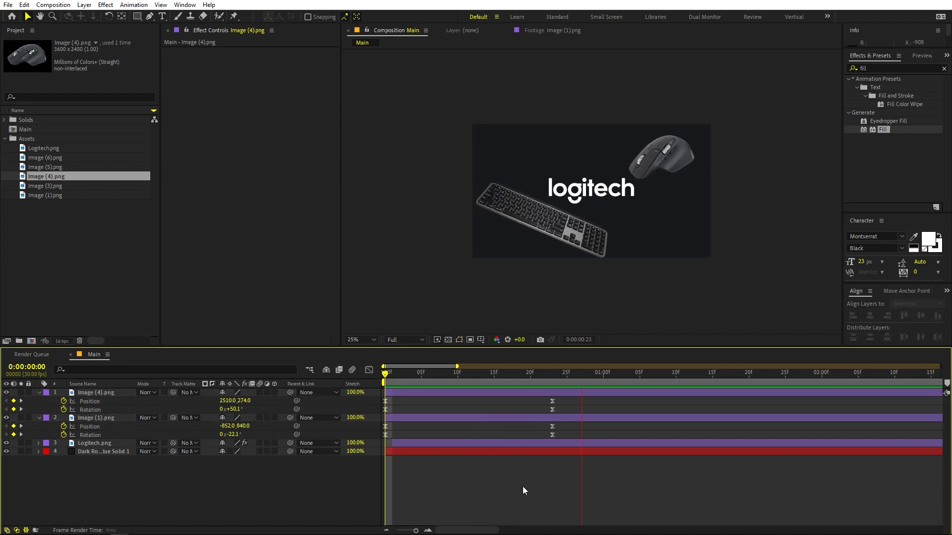
{"action": "key", "text": "space"}
{"action": "left_click_drag", "start_coordinate": [569, 398], "coordinate": [620, 435]}
{"action": "key", "text": "space"}
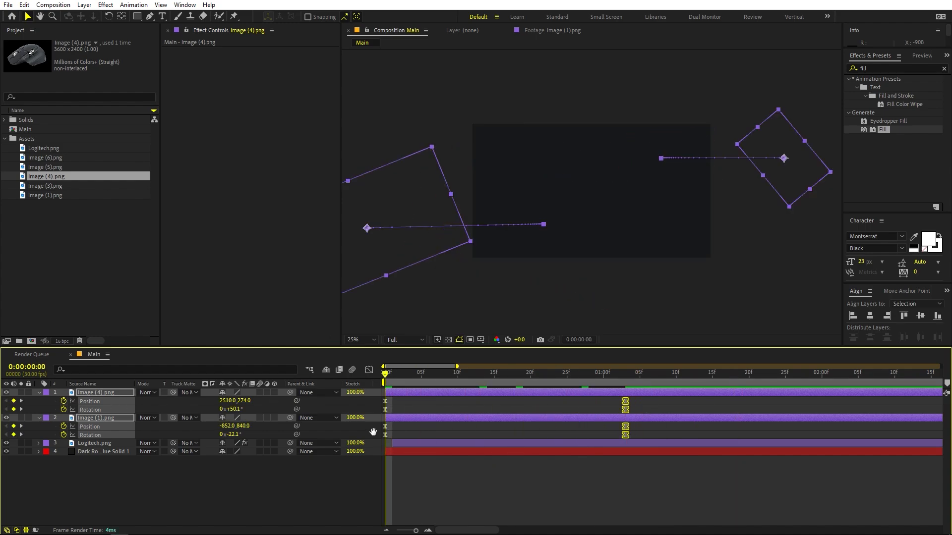
{"action": "key", "text": "space"}
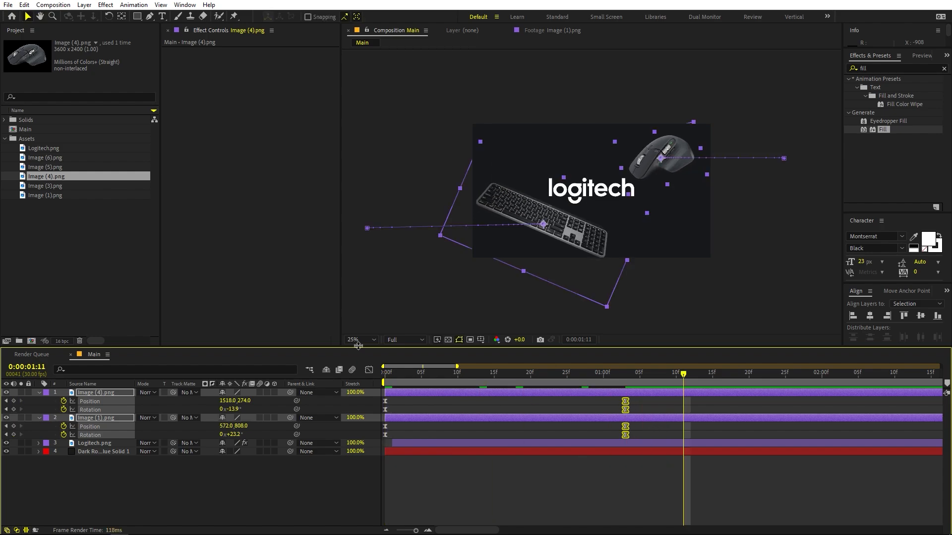
- Set the composition view magnification to 50% and play through the entrance animation
{"action": "left_click", "coordinate": [360, 340]}
{"action": "left_click", "coordinate": [365, 361]}
{"action": "key", "text": "space"}
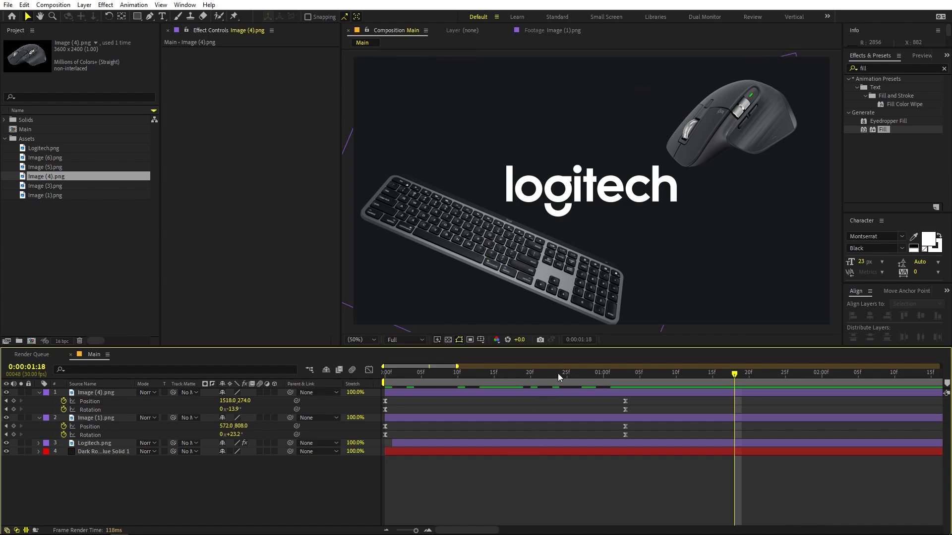
{"action": "left_click_drag", "start_coordinate": [558, 373], "coordinate": [713, 400]}
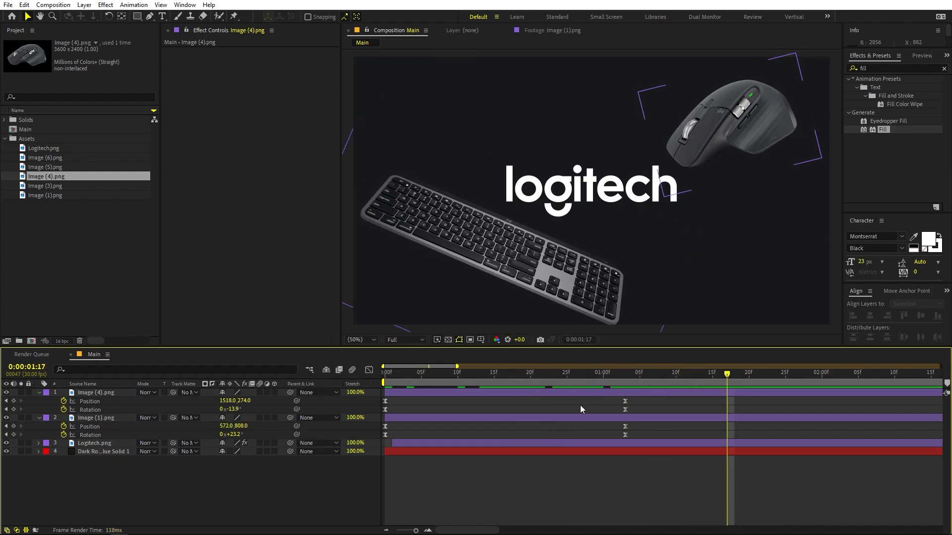
- Apply the Drop Shadow effect to the mouse image layer, with 59% opacity and a distance of 90
{"action": "left_click", "coordinate": [576, 393]}
{"action": "left_click_drag", "start_coordinate": [884, 68], "coordinate": [768, 85]}
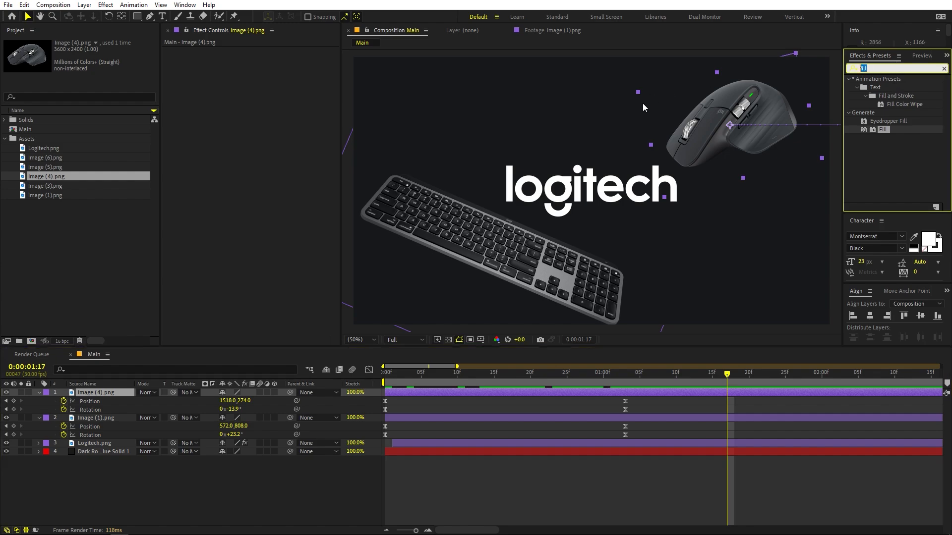
{"action": "type", "text": "drop s"}
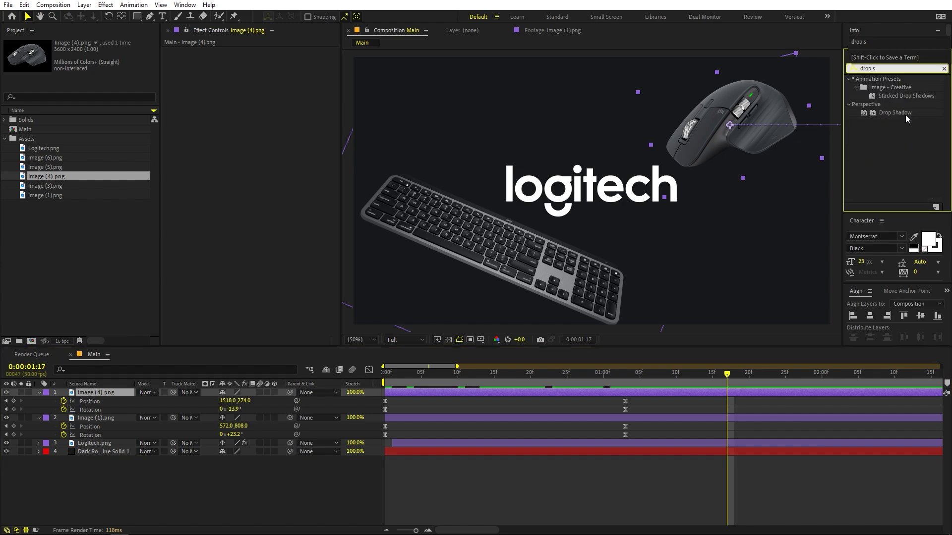
{"action": "left_click_drag", "start_coordinate": [905, 114], "coordinate": [734, 126]}
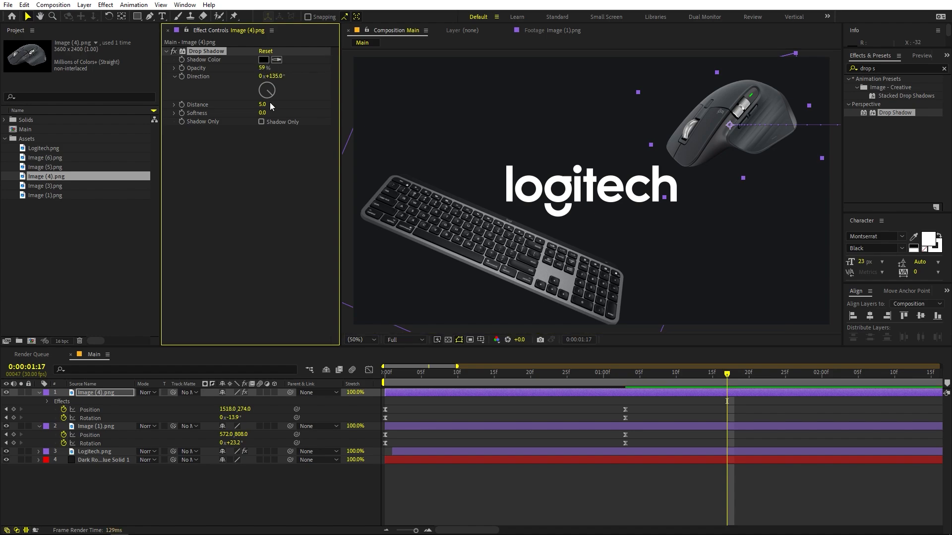
{"action": "left_click_drag", "start_coordinate": [263, 106], "coordinate": [305, 109]}
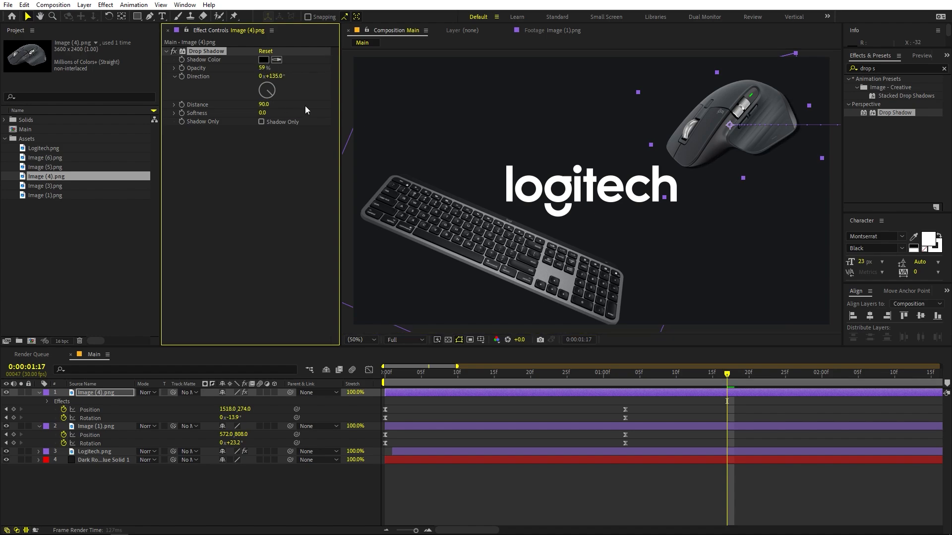
- Set the mouse image's Drop Shadow softness to 170 and check the shadow's edge up close
{"action": "scroll", "coordinate": [735, 187], "scroll_direction": "up", "scroll_amount": 1}
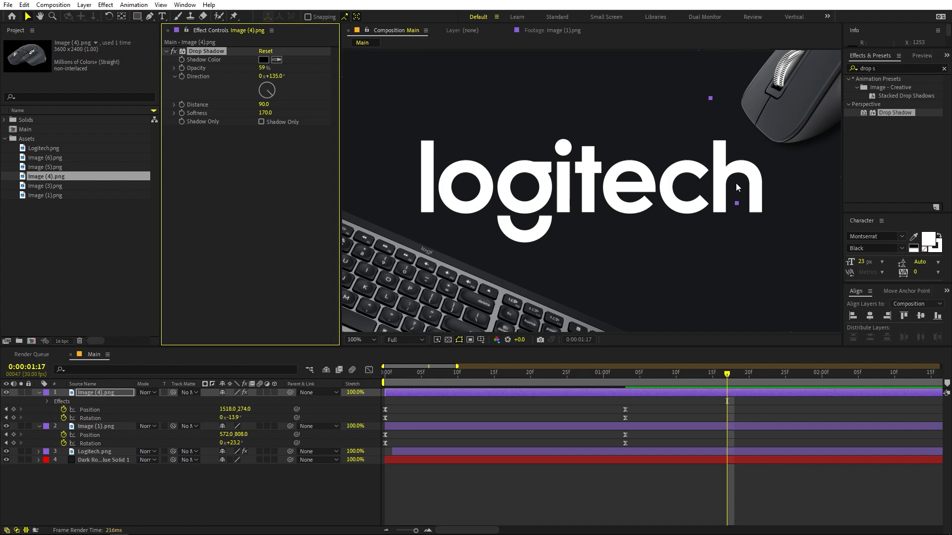
{"action": "left_click_drag", "start_coordinate": [774, 166], "coordinate": [417, 200]}
{"action": "scroll", "coordinate": [417, 200], "scroll_direction": "up", "scroll_amount": 1}
{"action": "left_click_drag", "start_coordinate": [452, 157], "coordinate": [574, 244]}
{"action": "key", "text": "v"}
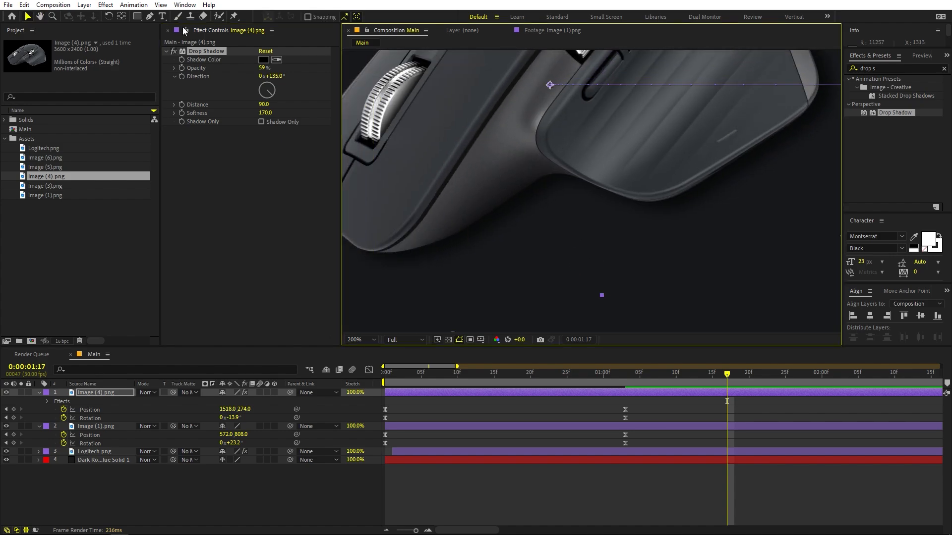
- Copy the mouse's Drop Shadow effect onto the keyboard layer Image (1).png and check the shadow around the keyboard
{"action": "left_click", "coordinate": [209, 52]}
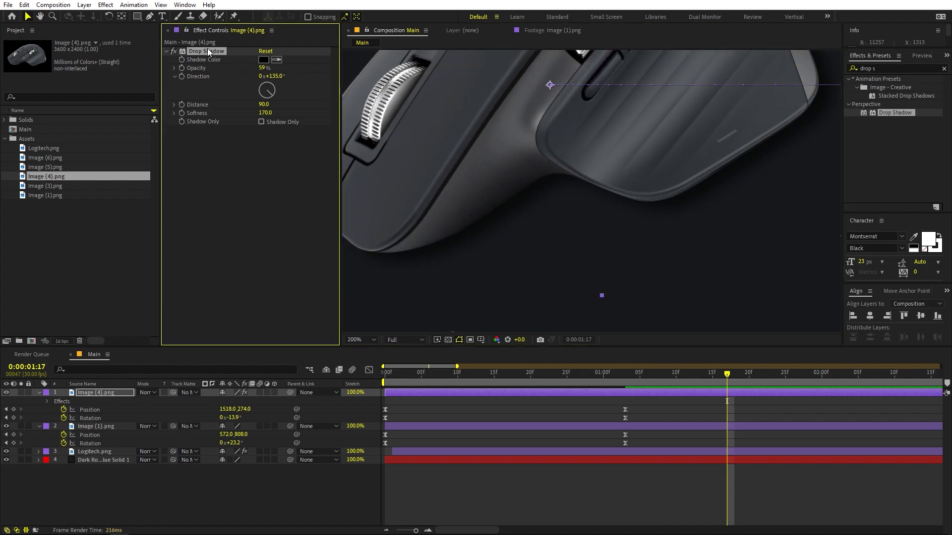
{"action": "left_click", "coordinate": [565, 427]}
{"action": "key", "text": "ctrl+v"}
{"action": "scroll", "coordinate": [593, 250], "scroll_direction": "down", "scroll_amount": 1}
{"action": "scroll", "coordinate": [643, 167], "scroll_direction": "down", "scroll_amount": 1}
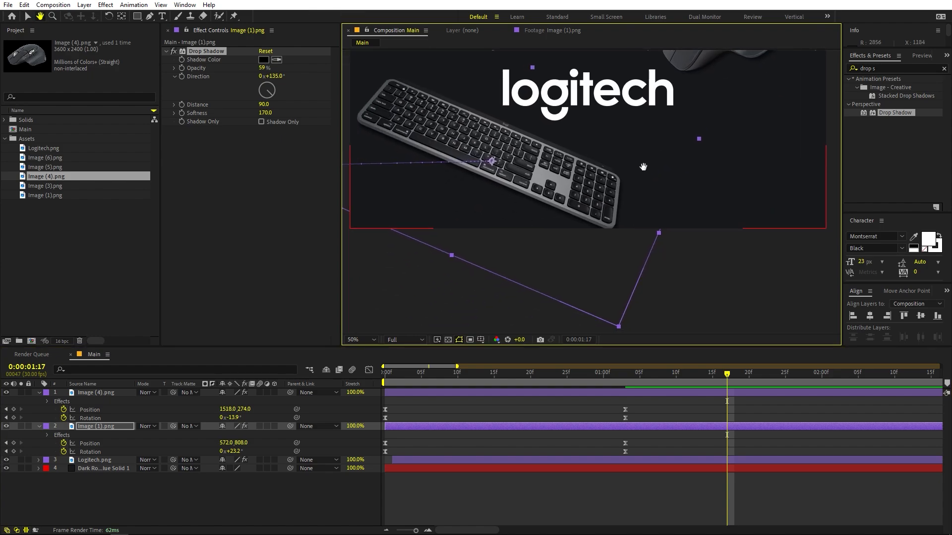
{"action": "scroll", "coordinate": [642, 167], "scroll_direction": "up", "scroll_amount": 4}
{"action": "scroll", "coordinate": [601, 205], "scroll_direction": "down", "scroll_amount": 4}
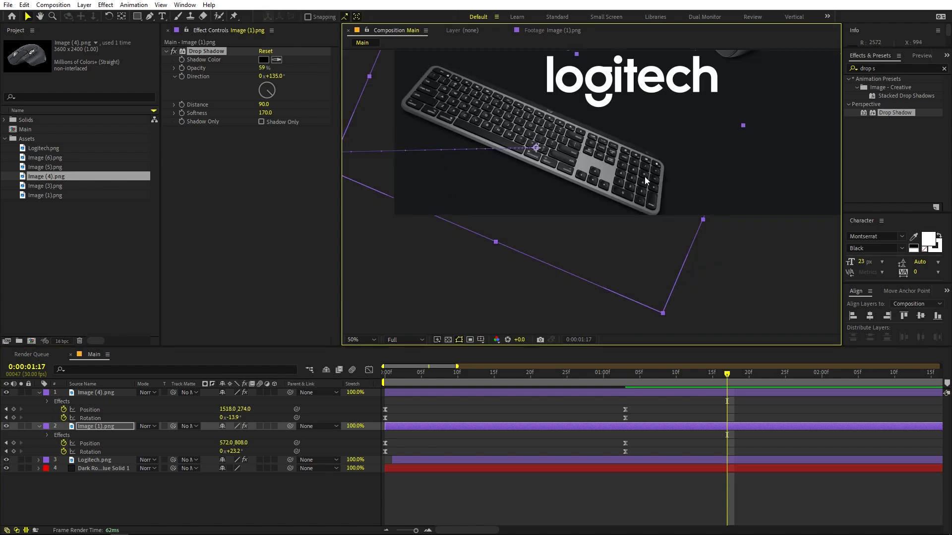
- Collapse the expanded properties of all layers in the timeline and deselect them
{"action": "key", "text": "ctrl+a"}
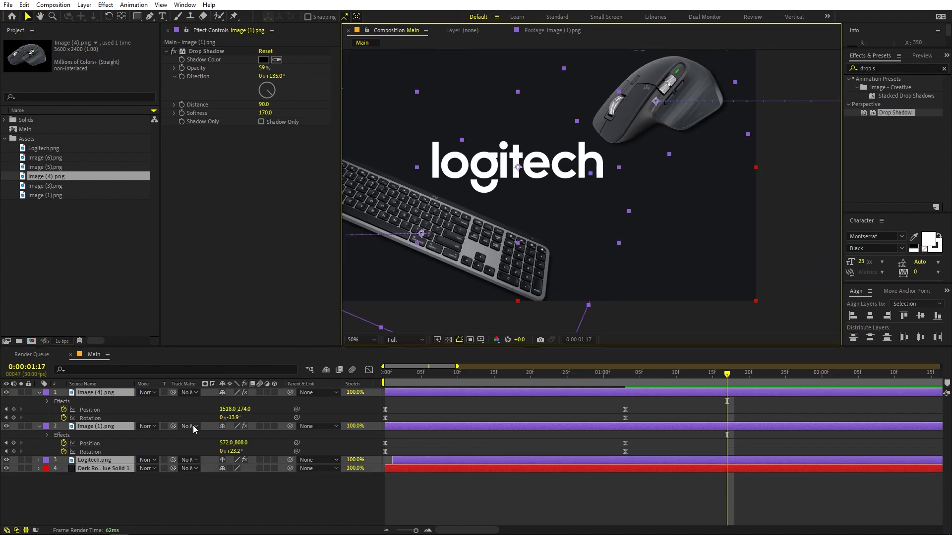
{"action": "key", "text": "u"}
{"action": "left_click", "coordinate": [195, 474]}
- Add Image (3).png, the combined keyboard and mouse picture, as the top layer, starting at 0:00:01:12
{"action": "left_click", "coordinate": [73, 245]}
{"action": "left_click", "coordinate": [47, 155]}
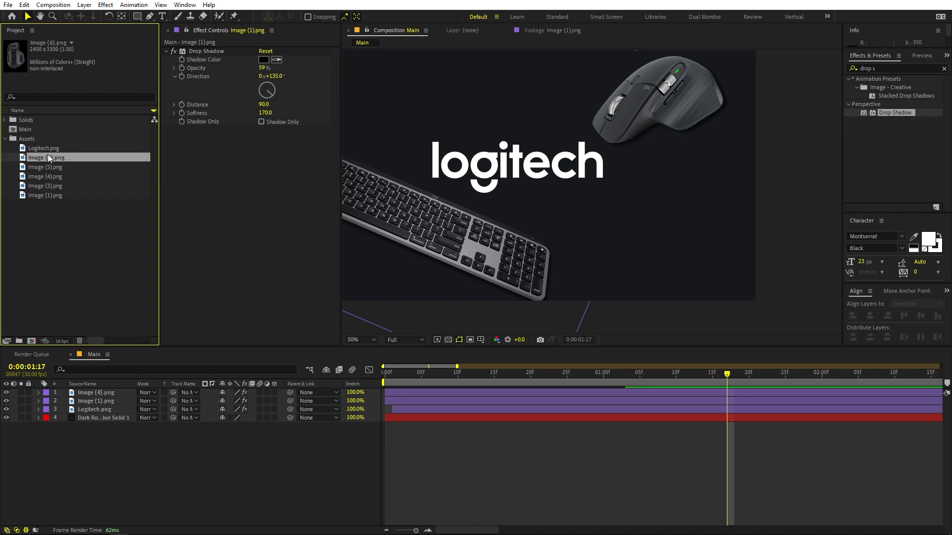
{"action": "left_click", "coordinate": [50, 167]}
{"action": "left_click", "coordinate": [52, 177]}
{"action": "left_click", "coordinate": [52, 185]}
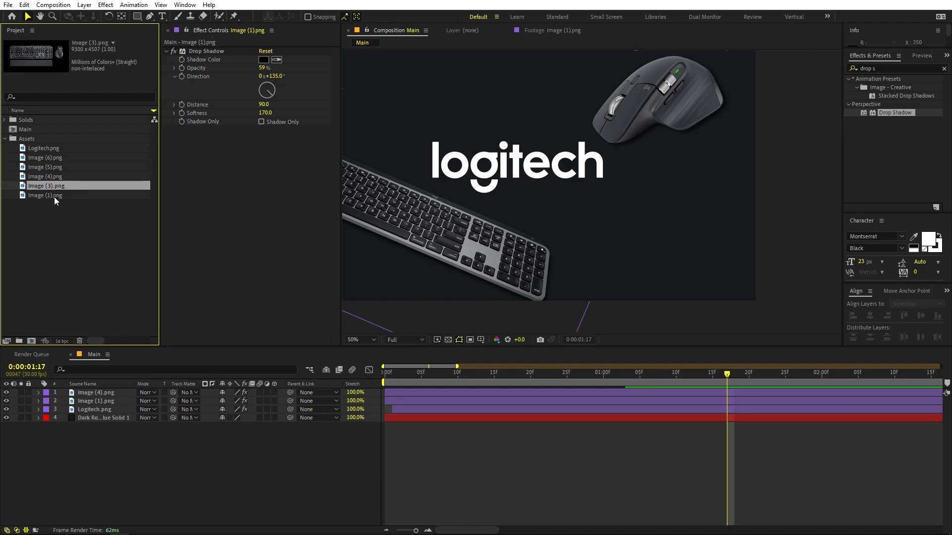
{"action": "left_click_drag", "start_coordinate": [57, 179], "coordinate": [138, 394]}
{"action": "left_click", "coordinate": [47, 186]}
{"action": "left_click_drag", "start_coordinate": [396, 392], "coordinate": [423, 381]}
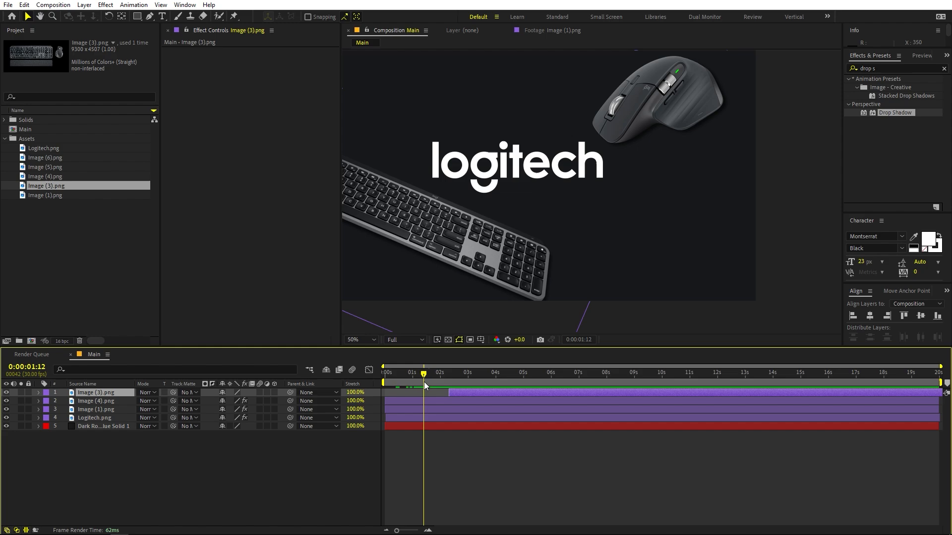
{"action": "key", "text": "bracketleft"}
- Keyframe the Scale of Image (3).png from 1036% at 0:00:01:12 to 11.6% at 0:00:01:22, with the composition fitted to the view
{"action": "key", "text": "s"}
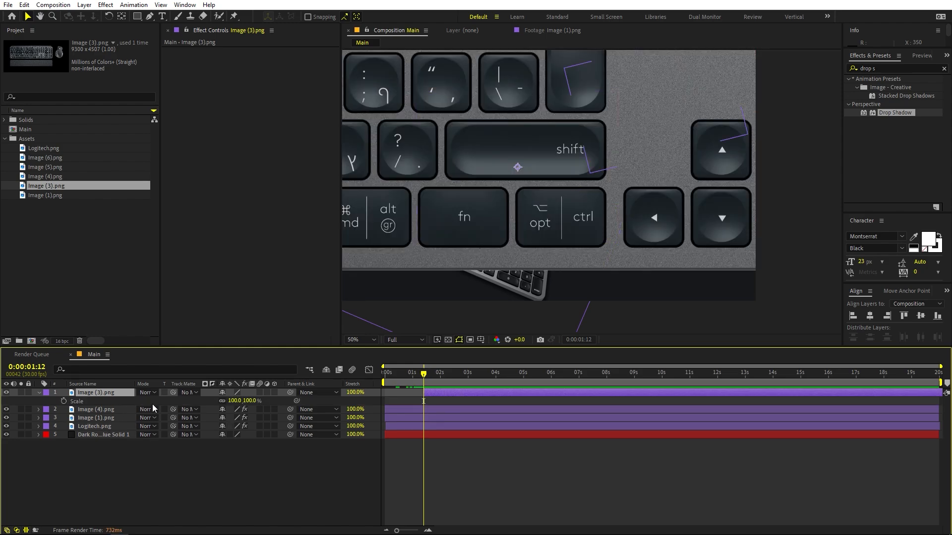
{"action": "left_click_drag", "start_coordinate": [230, 404], "coordinate": [283, 400]}
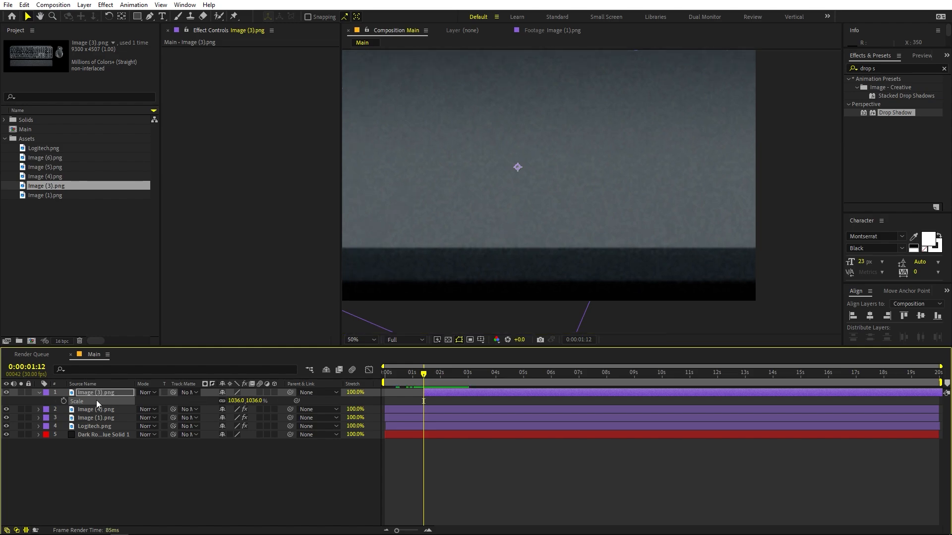
{"action": "left_click", "coordinate": [64, 401]}
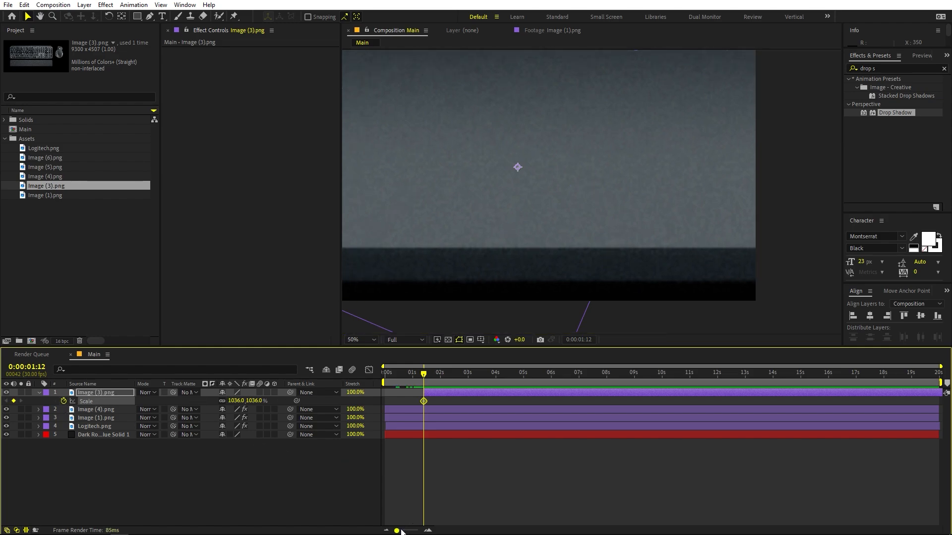
{"action": "left_click_drag", "start_coordinate": [397, 531], "coordinate": [418, 530]}
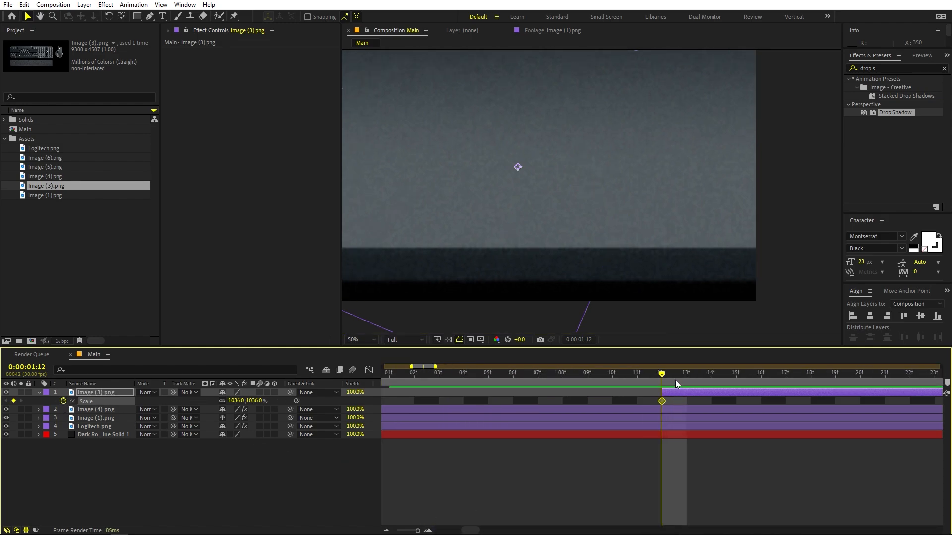
{"action": "left_click", "coordinate": [911, 388]}
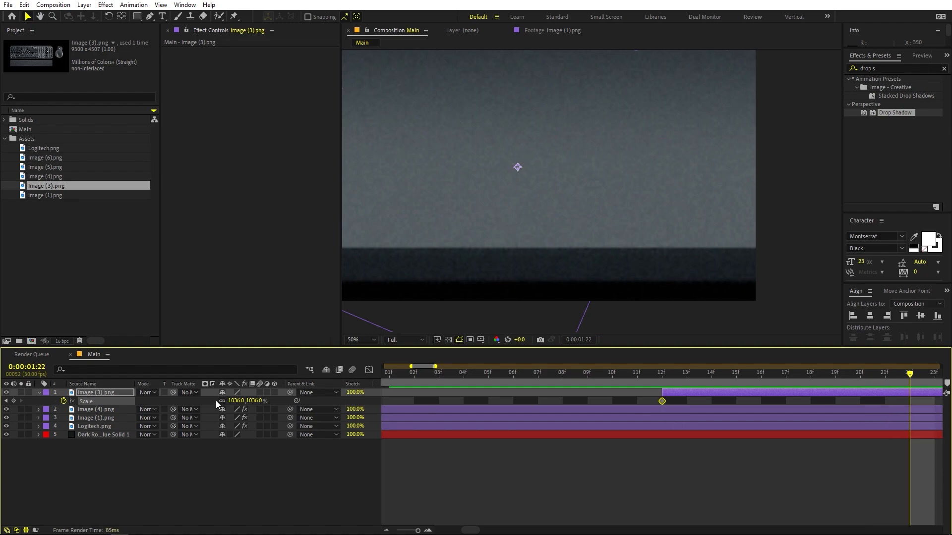
{"action": "left_click_drag", "start_coordinate": [232, 403], "coordinate": [139, 408]}
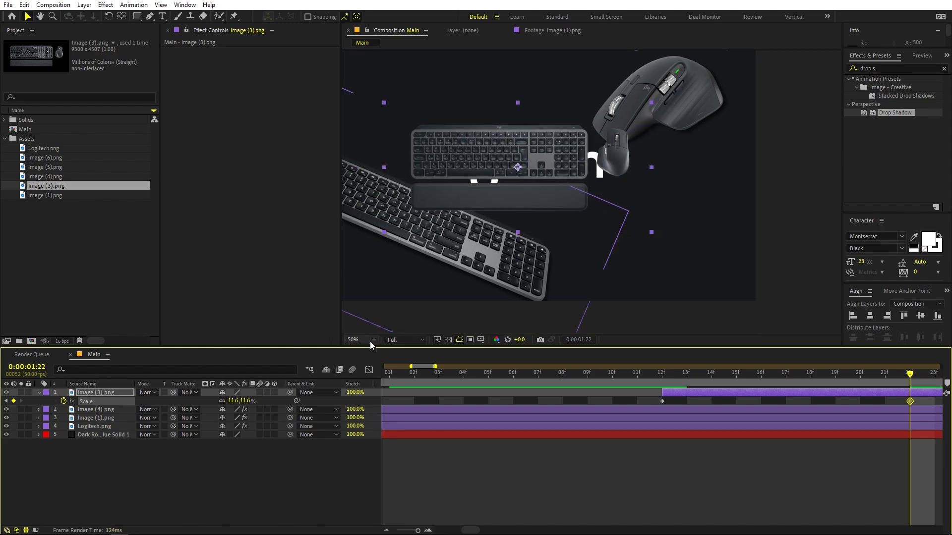
{"action": "left_click", "coordinate": [370, 341]}
{"action": "left_click", "coordinate": [371, 361]}
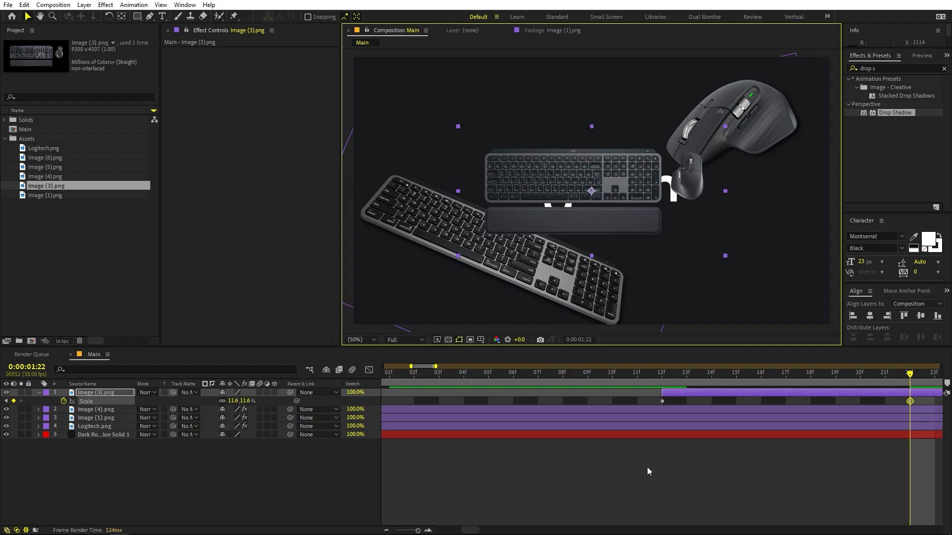
- Apply Easy Ease to both Scale keyframes of Image (3).png
{"action": "key", "text": "j"}
{"action": "left_click_drag", "start_coordinate": [645, 397], "coordinate": [921, 402]}
{"action": "key", "text": "F9"}
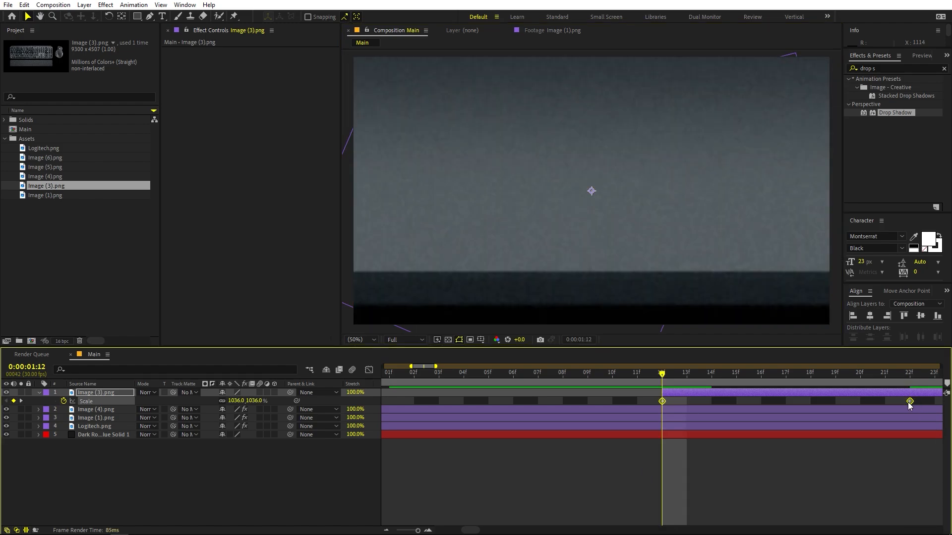
- Reshape the Scale speed graph of Image (3).png to peak right at the start and slow gradually, and preview it
{"action": "left_click", "coordinate": [369, 370]}
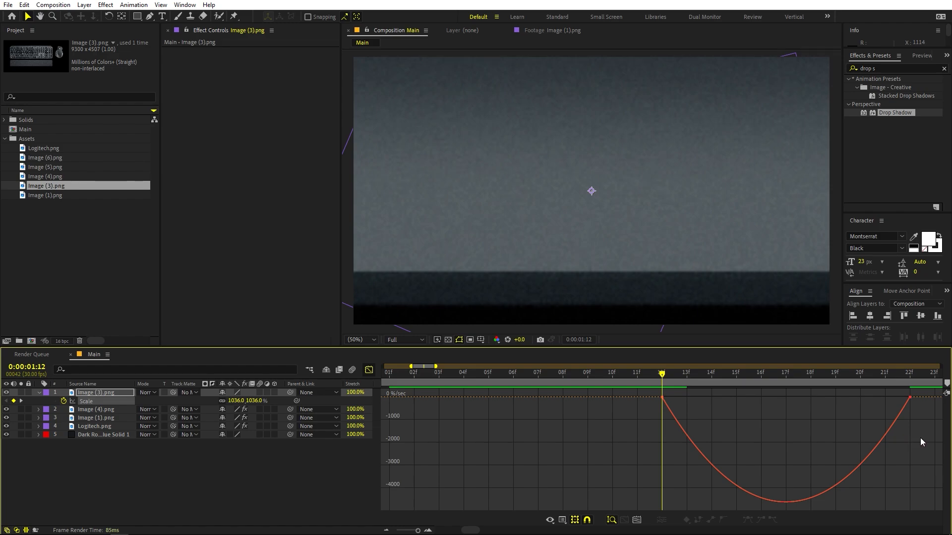
{"action": "left_click", "coordinate": [909, 397]}
{"action": "left_click_drag", "start_coordinate": [868, 398], "coordinate": [786, 399]}
{"action": "left_click_drag", "start_coordinate": [705, 436], "coordinate": [532, 356]}
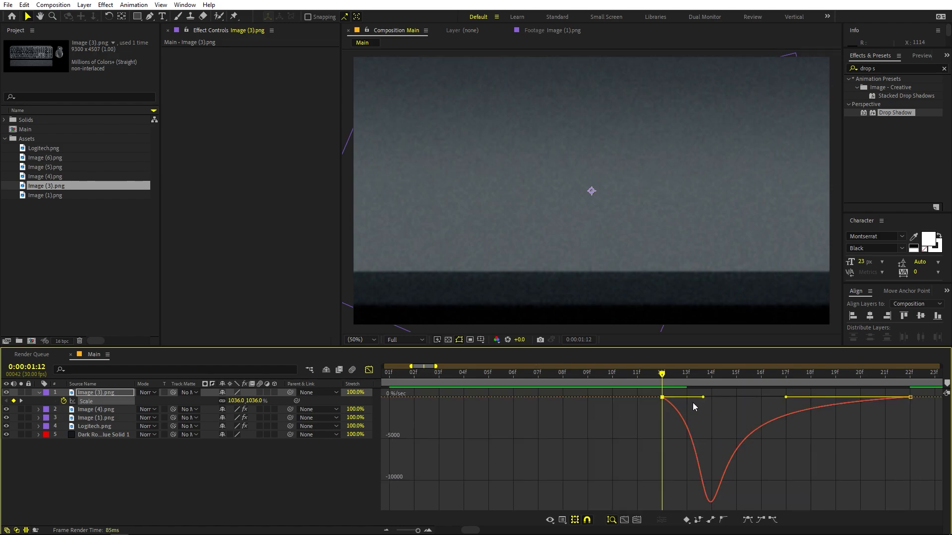
{"action": "left_click_drag", "start_coordinate": [705, 399], "coordinate": [664, 397]}
{"action": "key", "text": "Page_Up"}
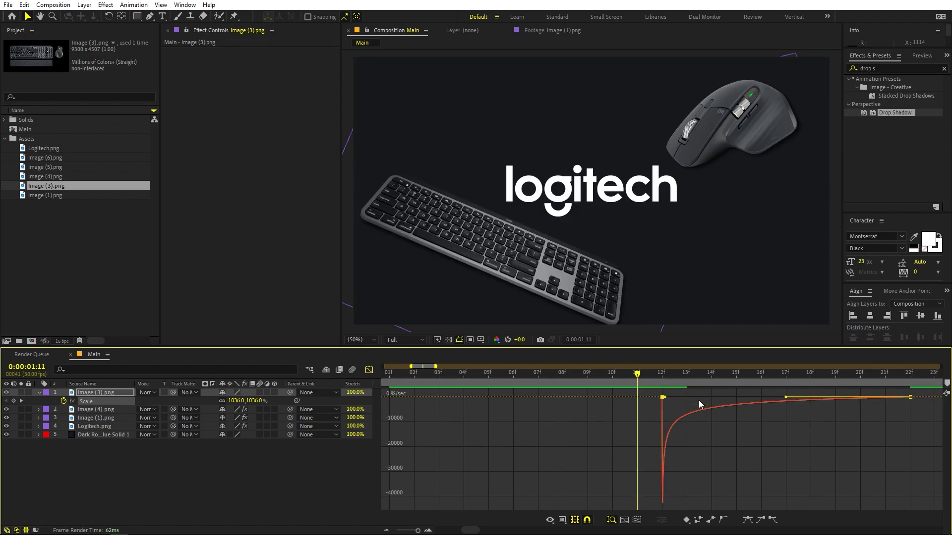
{"action": "key", "text": "space"}
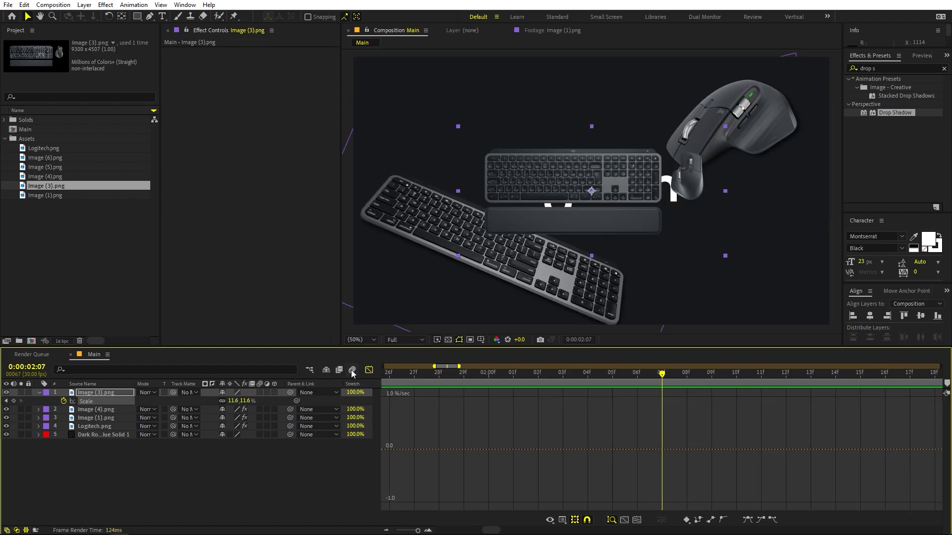
{"action": "left_click", "coordinate": [369, 370]}
{"action": "left_click", "coordinate": [565, 470]}
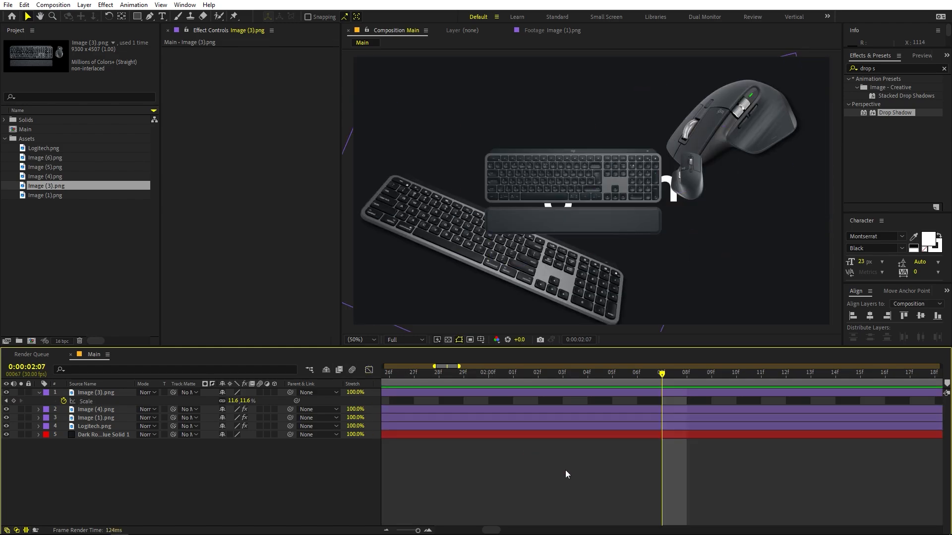
- Move the ending Scale keyframe of Image (3).png to 0:00:01:24 and preview the zoom-out
{"action": "key", "text": "minus"}
{"action": "key", "text": "minus"}
{"action": "left_click", "coordinate": [497, 375]}
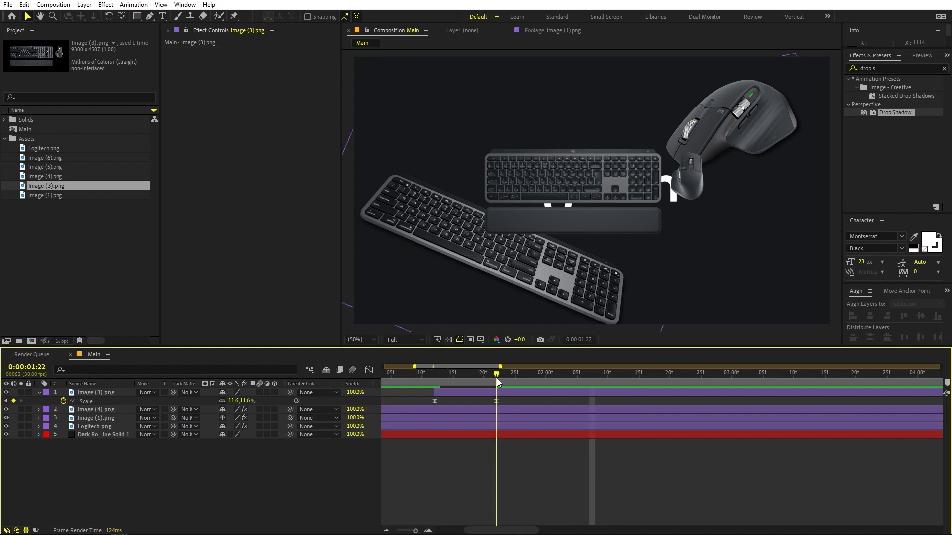
{"action": "left_click_drag", "start_coordinate": [499, 401], "coordinate": [510, 401]}
{"action": "key", "text": "space"}
{"action": "scroll", "coordinate": [565, 427], "scroll_direction": "left", "scroll_amount": 2}
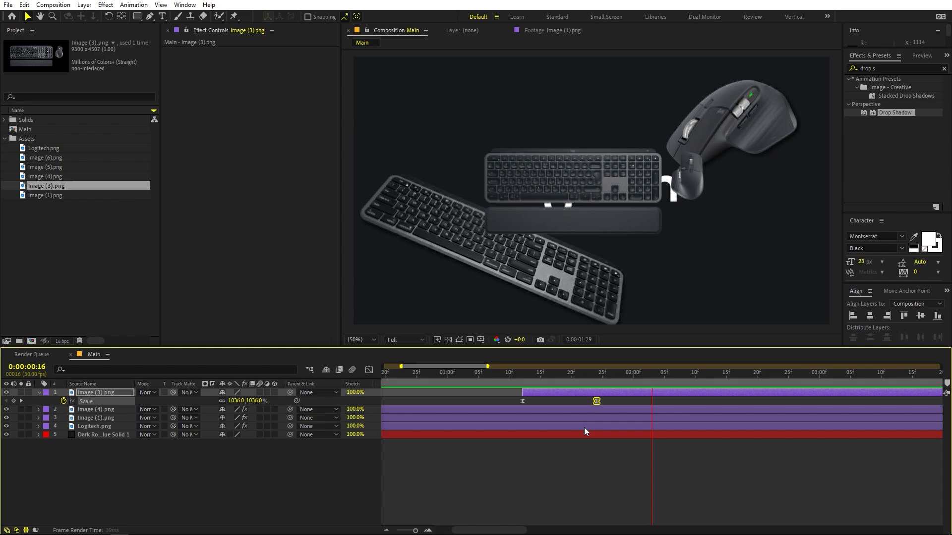
{"action": "key", "text": "space"}
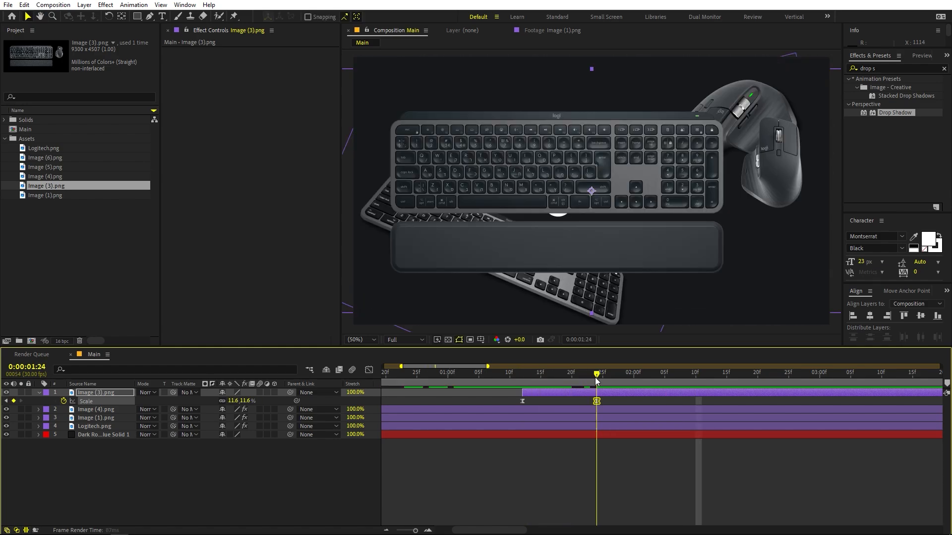
{"action": "key", "text": "ctrl+shift+a"}
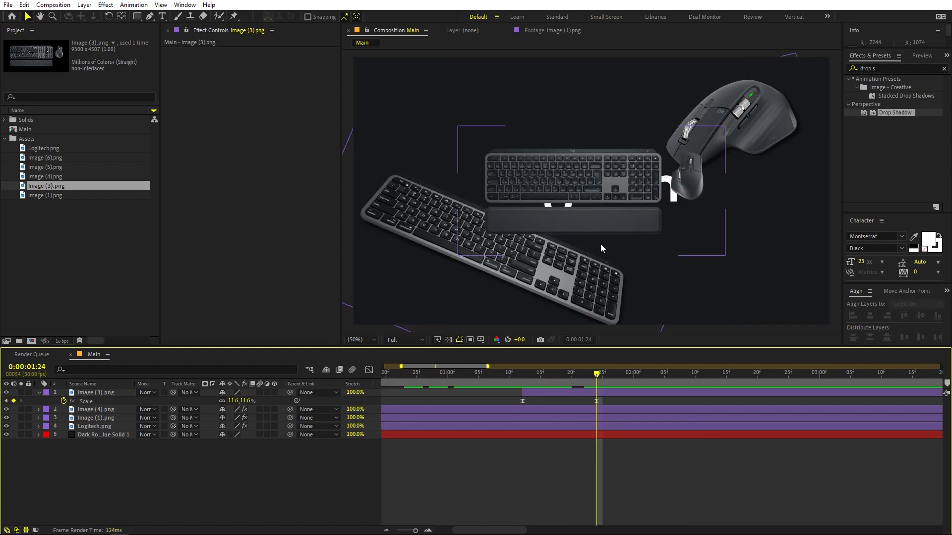
- Duplicate the dark blue background solid, place the copy directly below Image (3).png, and start it at 0:00:01:12
{"action": "left_click", "coordinate": [99, 438]}
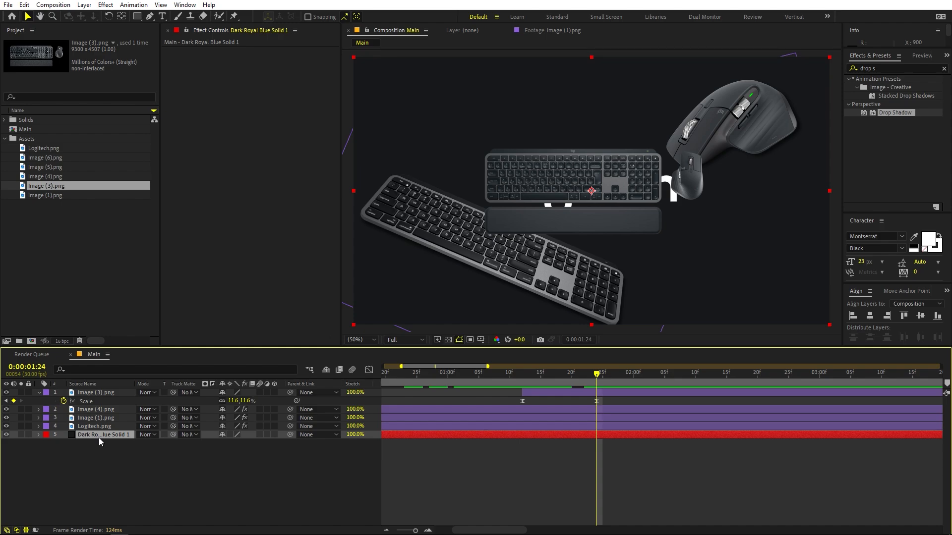
{"action": "key", "text": "ctrl+d"}
{"action": "left_click_drag", "start_coordinate": [97, 437], "coordinate": [108, 405]}
{"action": "left_click_drag", "start_coordinate": [394, 409], "coordinate": [667, 414]}
- Trim the first scene's mouse, keyboard, logo and original background layers to end at 0:00:01:15
{"action": "left_click_drag", "start_coordinate": [508, 375], "coordinate": [536, 416]}
{"action": "left_click", "coordinate": [530, 417]}
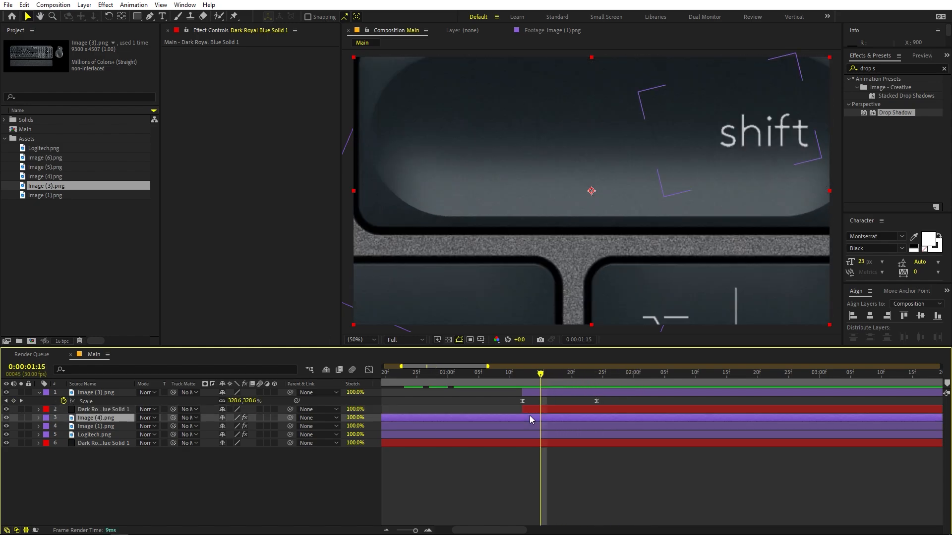
{"action": "left_click", "coordinate": [536, 437], "text": "shift"}
{"action": "left_click", "coordinate": [537, 441], "text": "shift"}
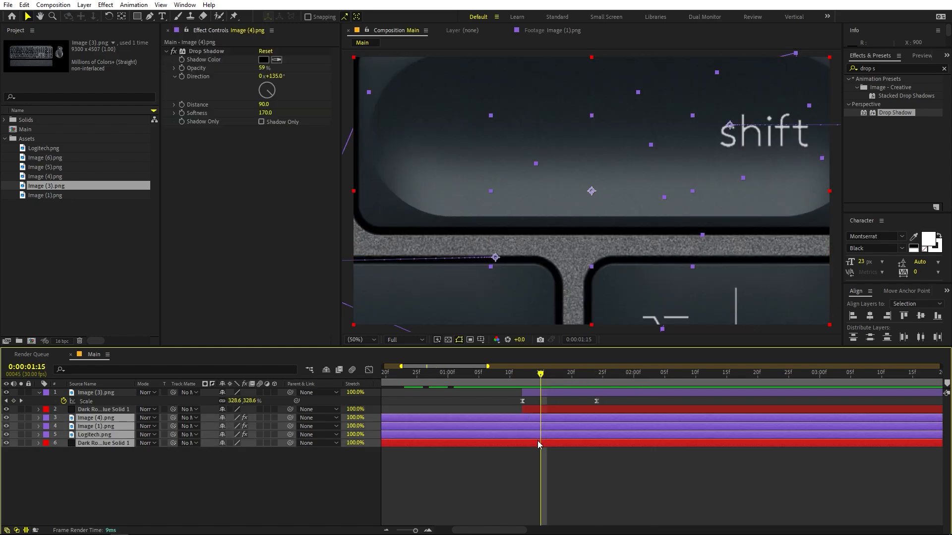
{"action": "left_click", "coordinate": [555, 469]}
{"action": "scroll", "coordinate": [556, 469], "scroll_direction": "down", "scroll_amount": 3}
{"action": "left_click", "coordinate": [484, 442]}
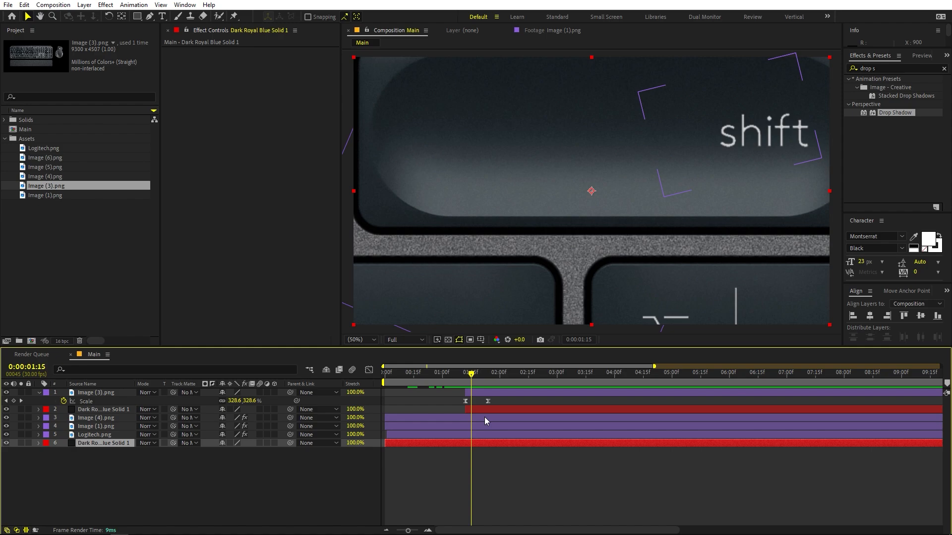
{"action": "left_click", "coordinate": [485, 418], "text": "shift"}
{"action": "key", "text": "alt+bracketright"}
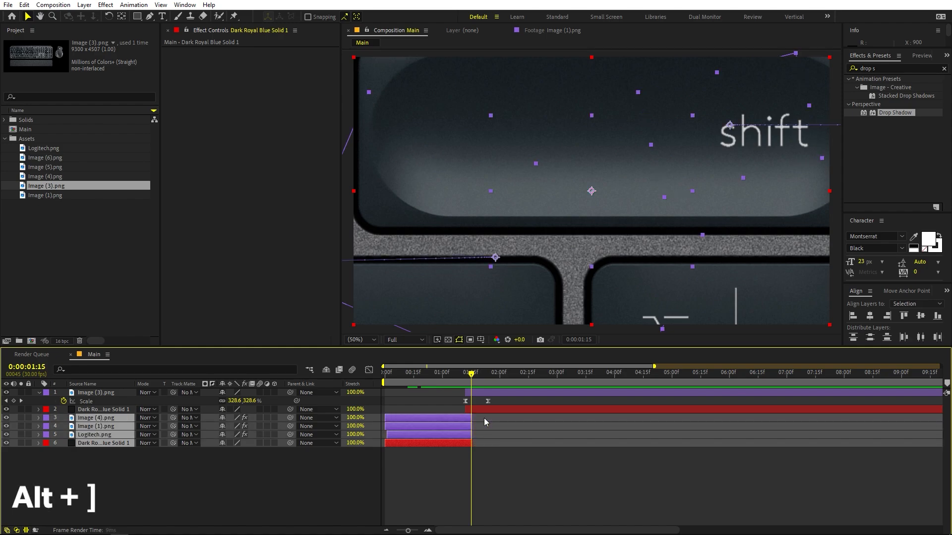
{"action": "left_click", "coordinate": [486, 418]}
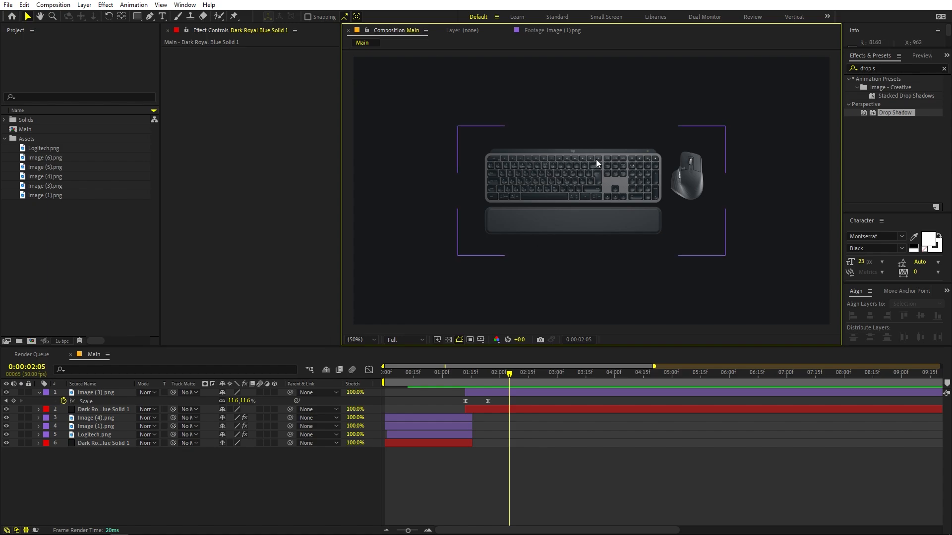
- Add a text layer reading "THE MASTER" above the keyboard picture in the composition at 0:00:02:05
{"action": "left_click", "coordinate": [161, 17]}
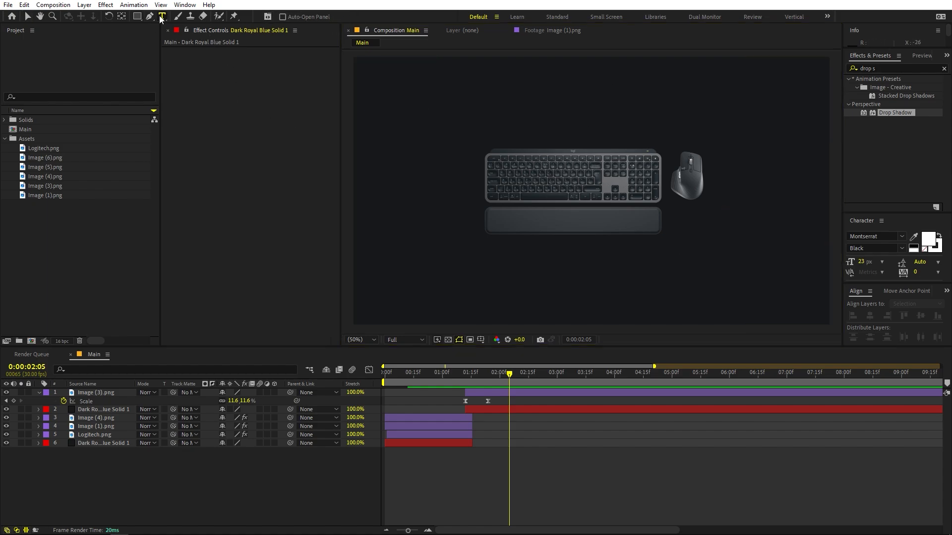
{"action": "left_click", "coordinate": [519, 123]}
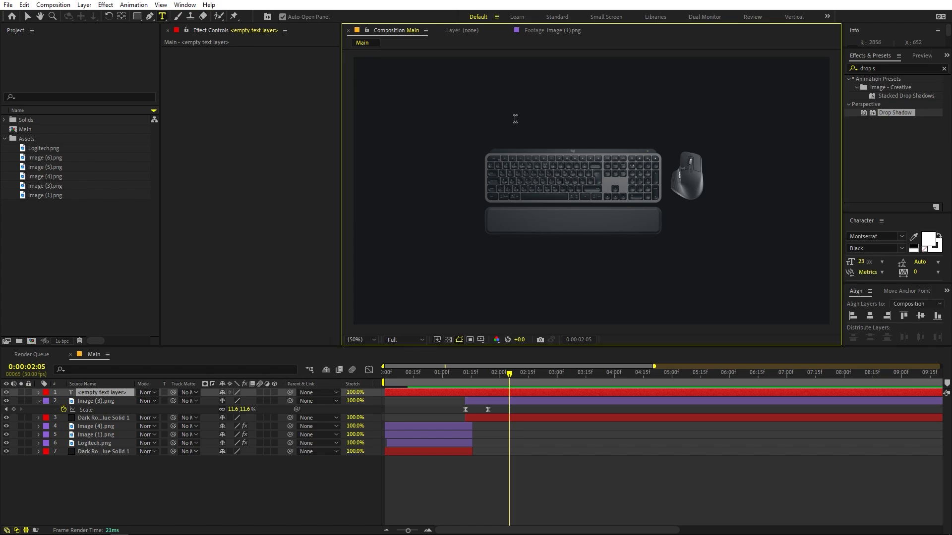
{"action": "type", "text": "THE MASTER"}
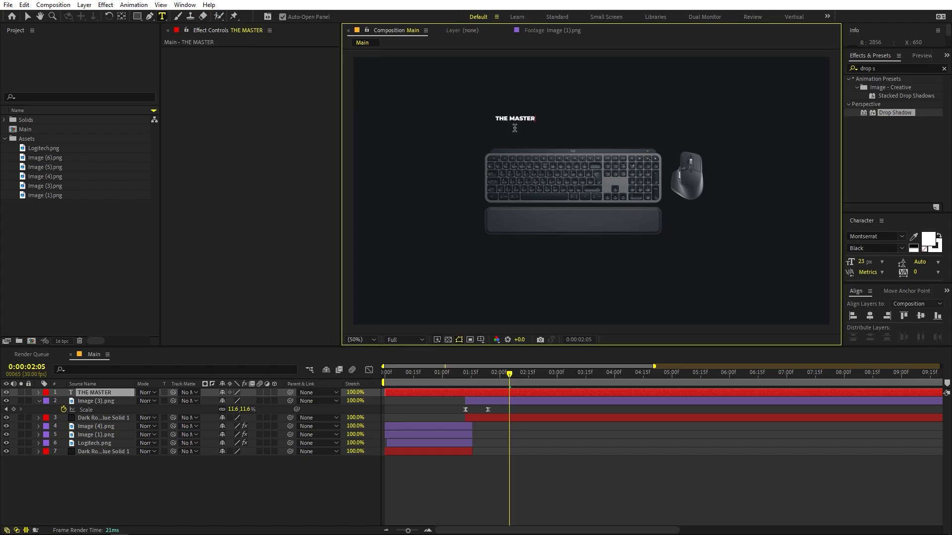
- Enlarge the "THE MASTER" text to 483.8% scale and set the ending Scale keyframe of Image (3).png at 0:00:01:24 to 15.2%
{"action": "left_click", "coordinate": [28, 16]}
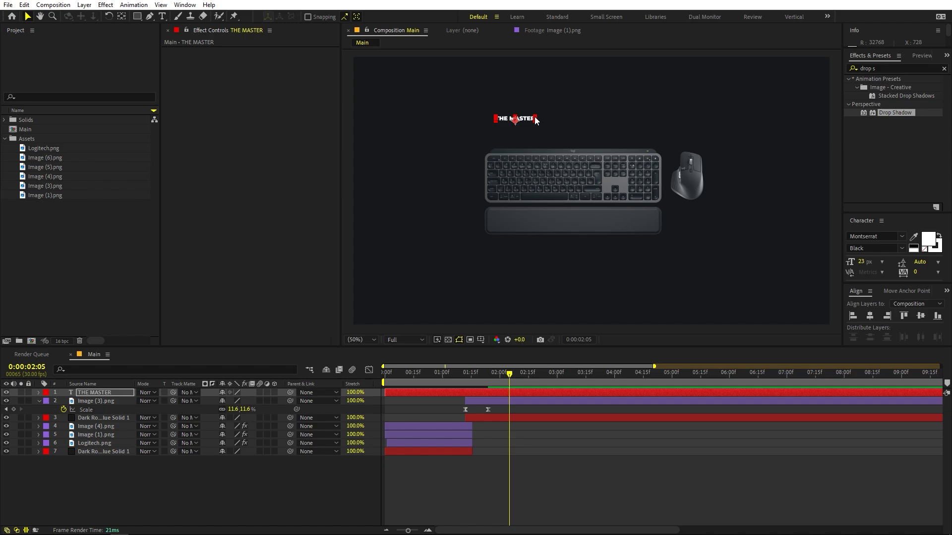
{"action": "left_click_drag", "start_coordinate": [537, 119], "coordinate": [669, 122]}
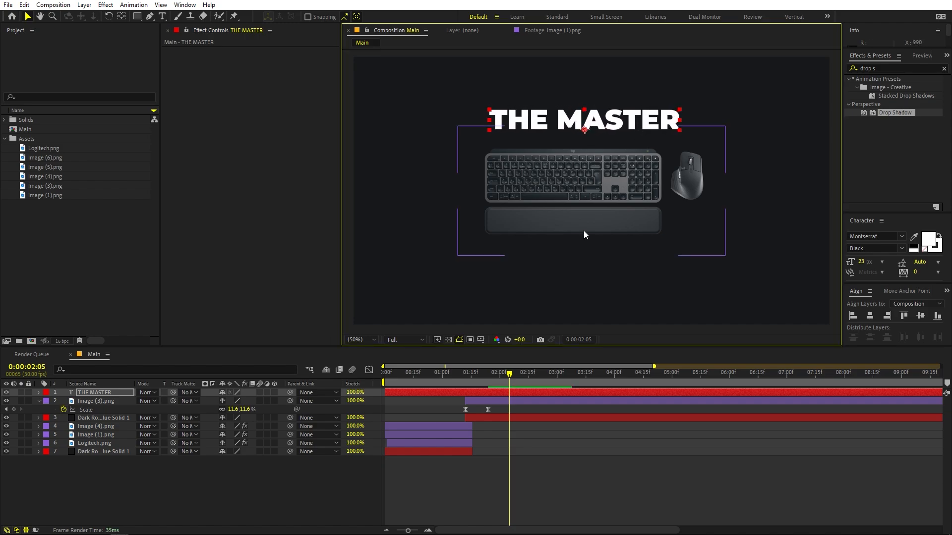
{"action": "left_click_drag", "start_coordinate": [498, 373], "coordinate": [491, 376]}
{"action": "left_click", "coordinate": [93, 401]}
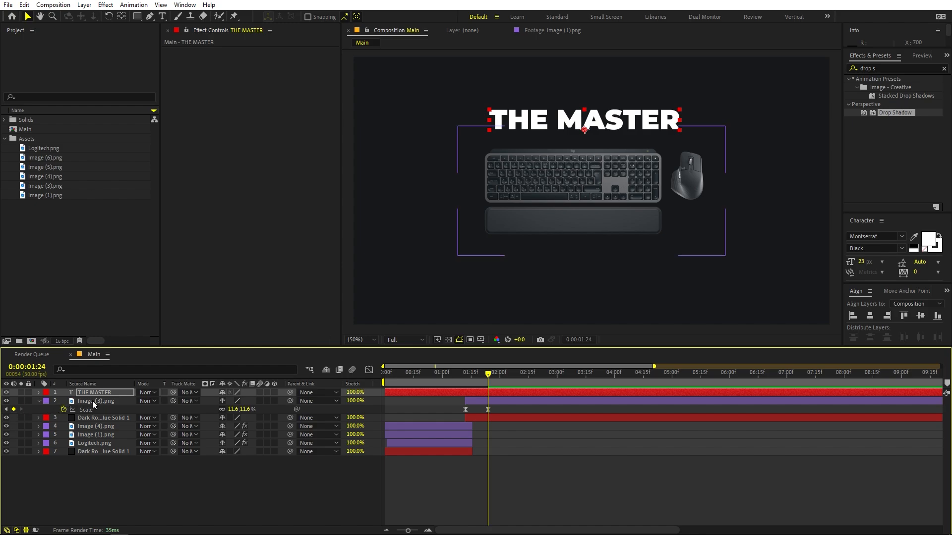
{"action": "left_click_drag", "start_coordinate": [233, 409], "coordinate": [252, 409]}
- Scale the "THE MASTER" text to 536.2%, then raise it clear of the keyboard and center it horizontally in the composition
{"action": "left_click", "coordinate": [498, 392]}
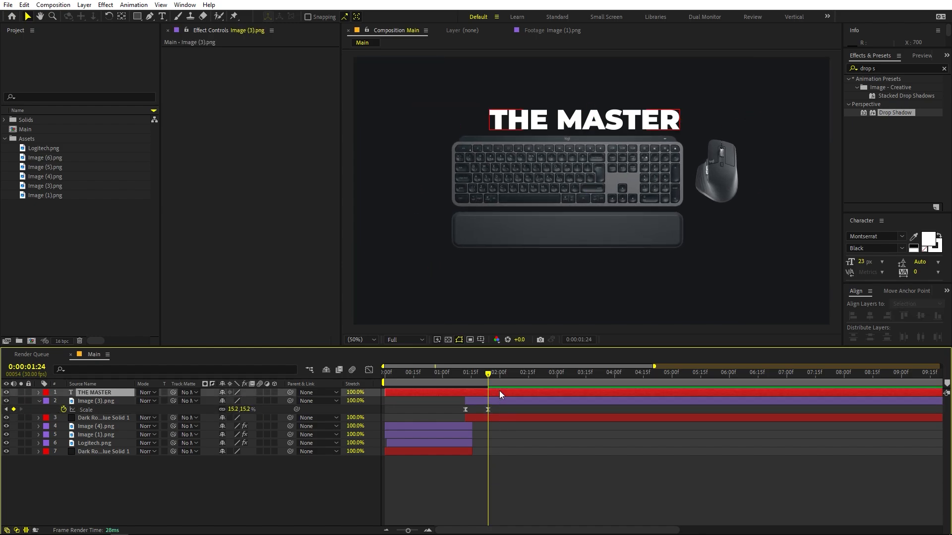
{"action": "key", "text": "s"}
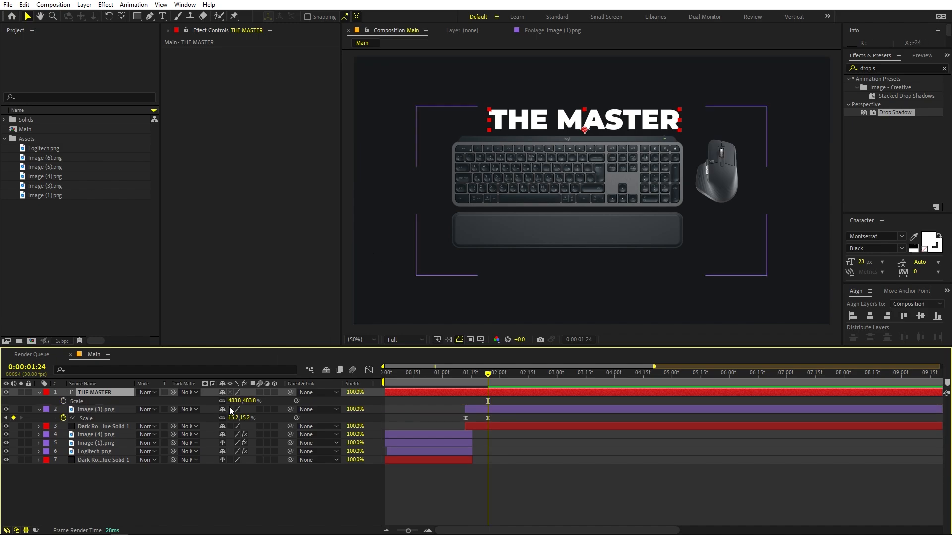
{"action": "left_click_drag", "start_coordinate": [281, 402], "coordinate": [303, 402]}
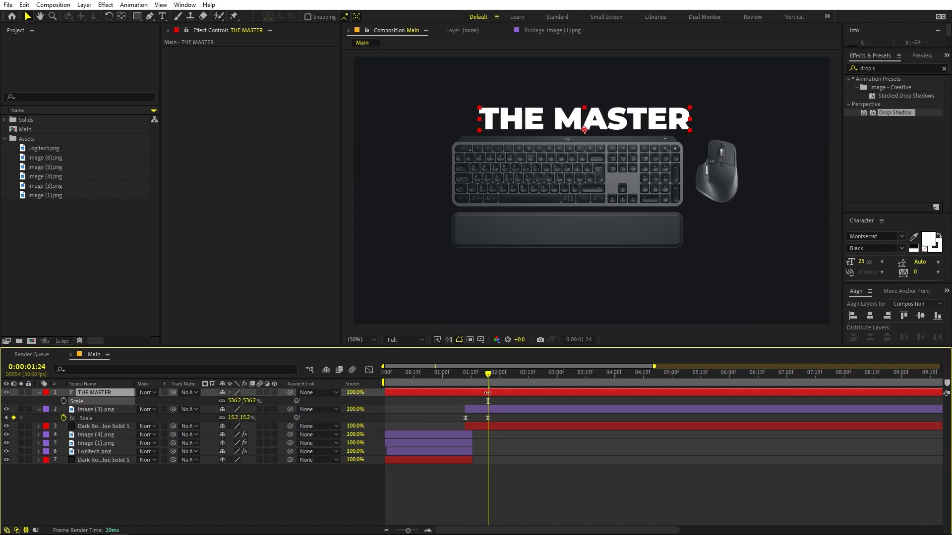
{"action": "left_click", "coordinate": [609, 114]}
{"action": "left_click_drag", "start_coordinate": [609, 115], "coordinate": [608, 105]}
{"action": "left_click", "coordinate": [870, 316]}
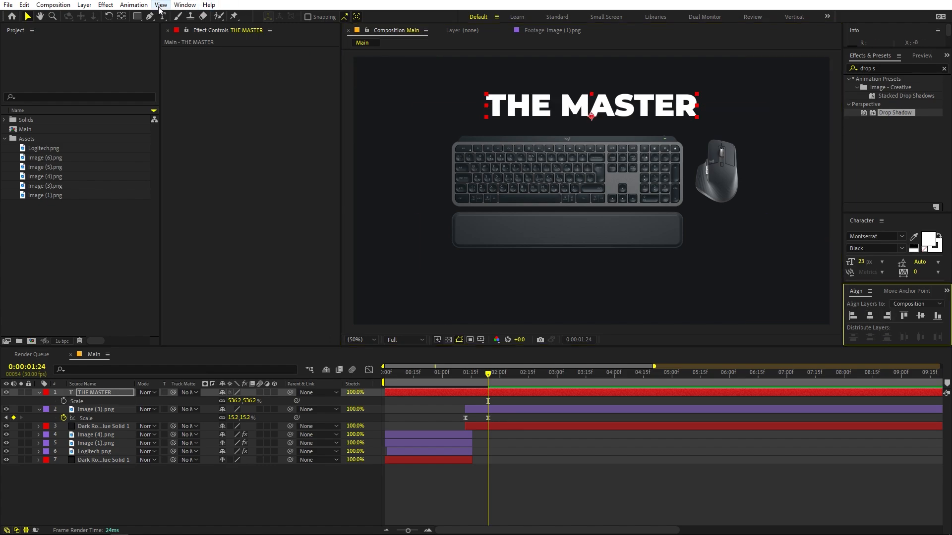
{"action": "left_click", "coordinate": [185, 5]}
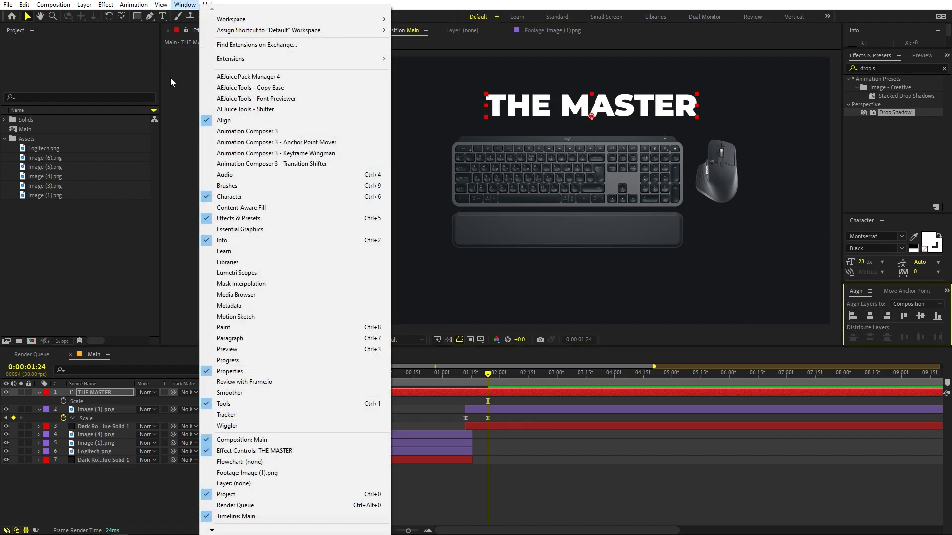
{"action": "left_click", "coordinate": [233, 121]}
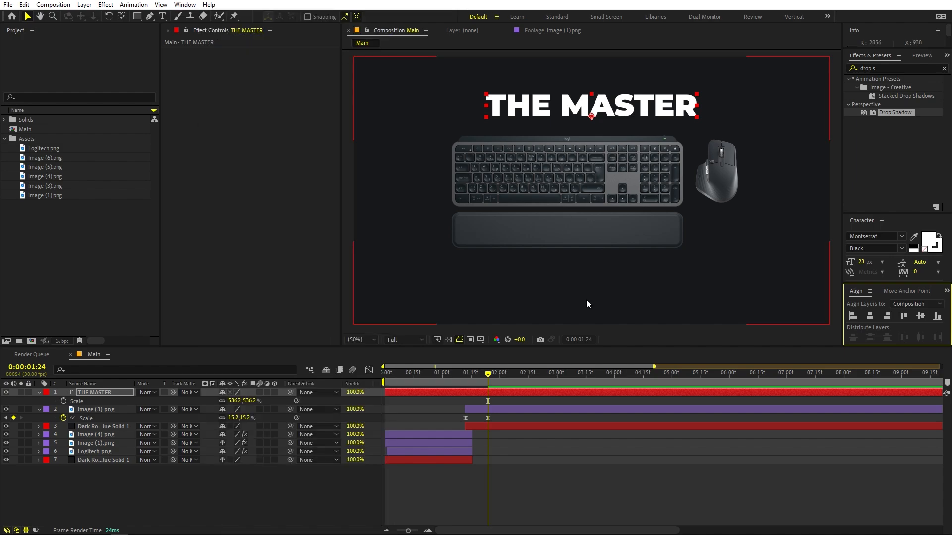
- Duplicate the "THE MASTER" layer, change the copy's text to "SERIES", and place it below the keyboard picture
{"action": "left_click", "coordinate": [104, 395]}
{"action": "key", "text": "ctrl+d"}
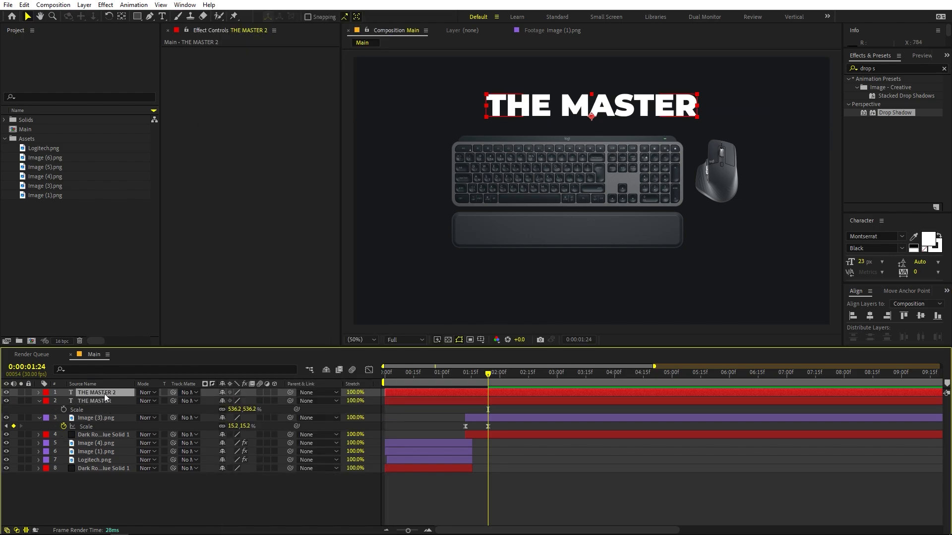
{"action": "double_click", "coordinate": [104, 393]}
{"action": "type", "text": "SERIES"}
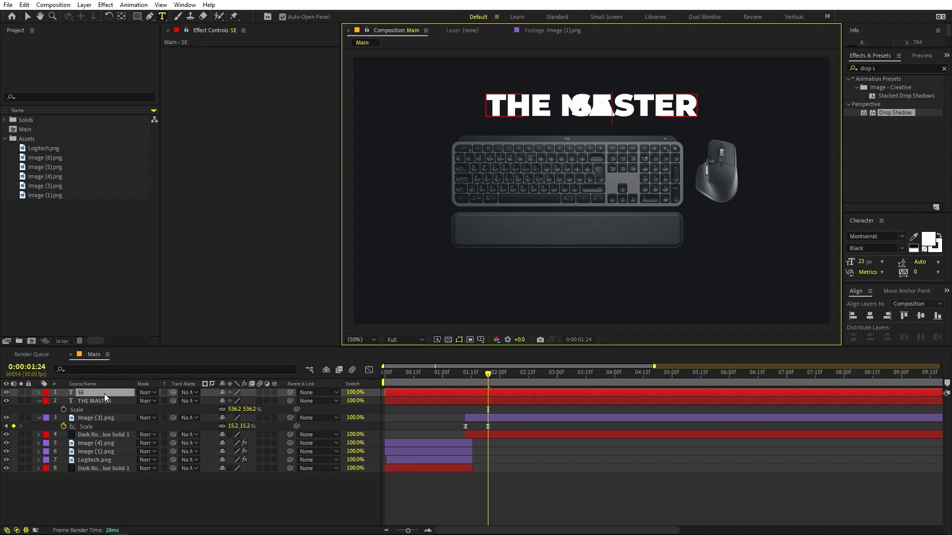
{"action": "left_click", "coordinate": [27, 16]}
{"action": "left_click_drag", "start_coordinate": [638, 115], "coordinate": [636, 289]}
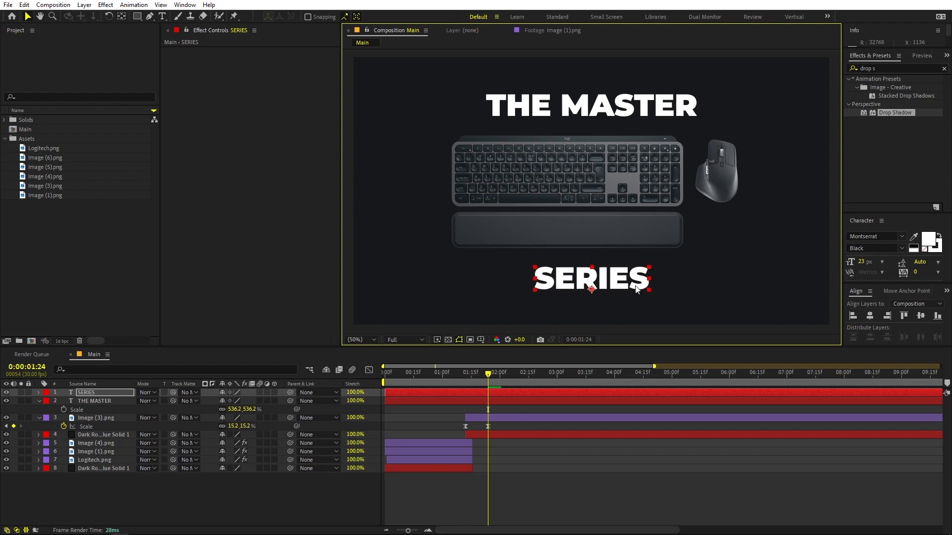
- Start the SERIES and THE MASTER layers at 0:00:01:24 and give both an ending Position keyframe about 12 frames in
{"action": "left_click", "coordinate": [97, 400]}
{"action": "left_click", "coordinate": [97, 392], "text": "shift"}
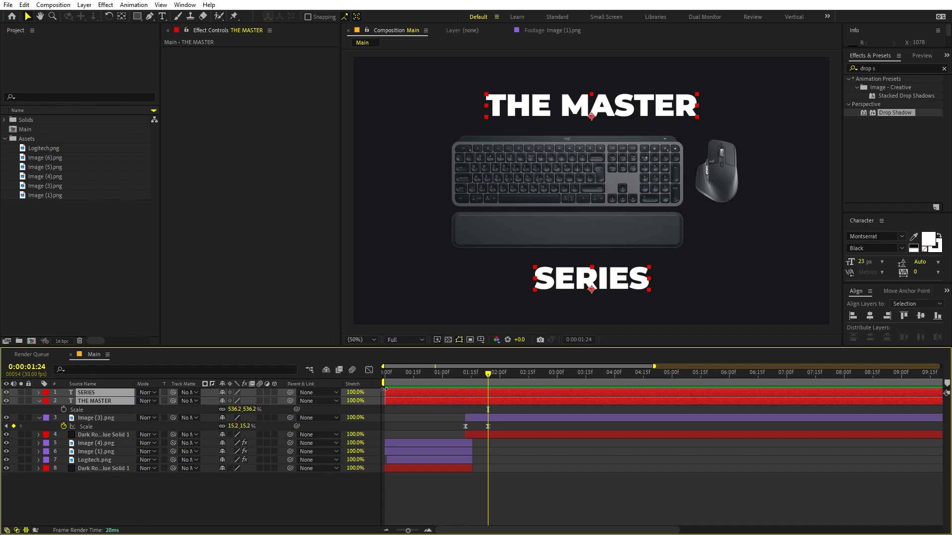
{"action": "left_click_drag", "start_coordinate": [384, 390], "coordinate": [465, 391]}
{"action": "key", "text": "p"}
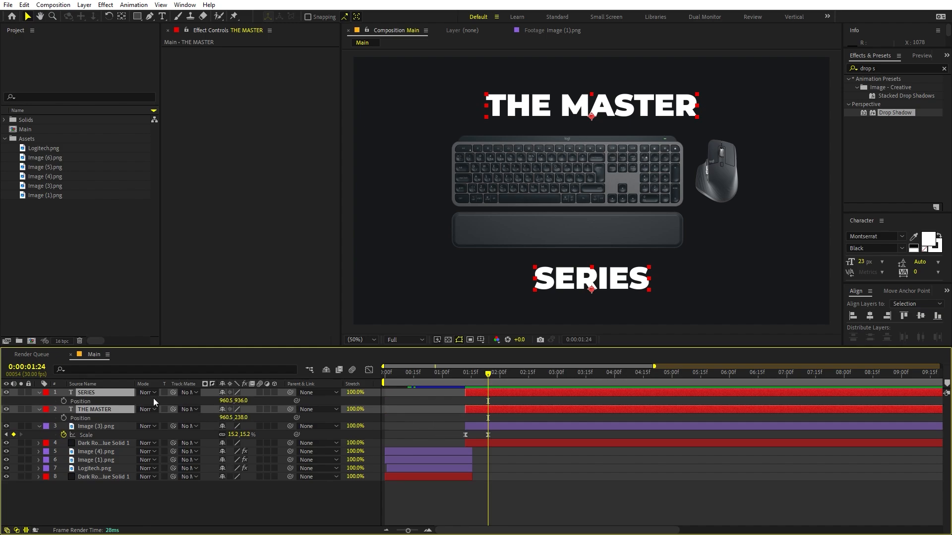
{"action": "left_click", "coordinate": [64, 401]}
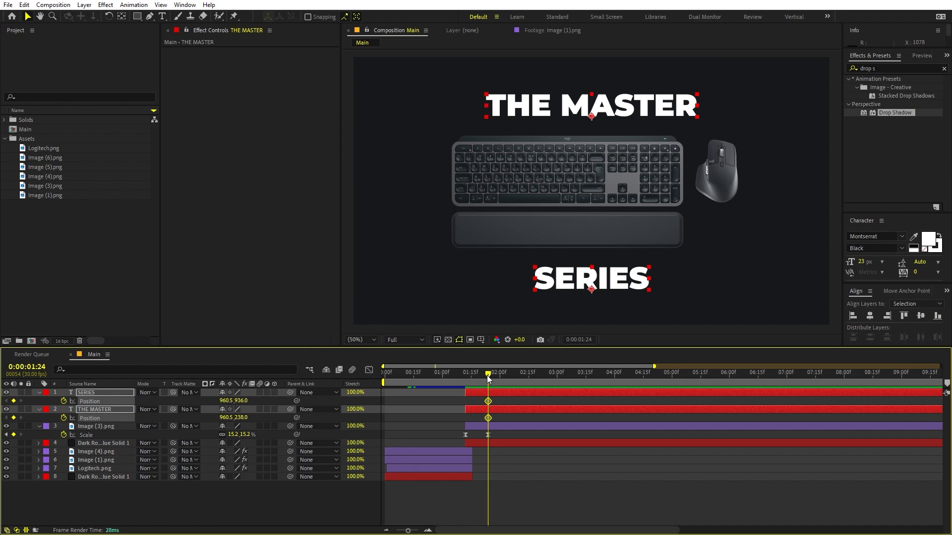
{"action": "left_click_drag", "start_coordinate": [488, 379], "coordinate": [505, 393]}
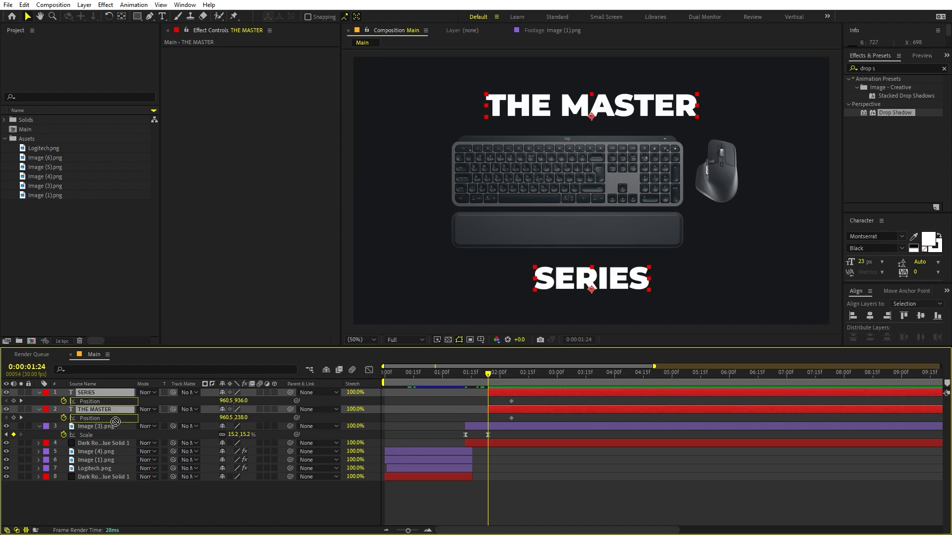
- Place both text layers below Image (3).png and move SERIES up behind the keyboard to 960.5, 748.0 at 0:00:01:24
{"action": "left_click_drag", "start_coordinate": [115, 422], "coordinate": [114, 437]}
{"action": "left_click", "coordinate": [576, 485]}
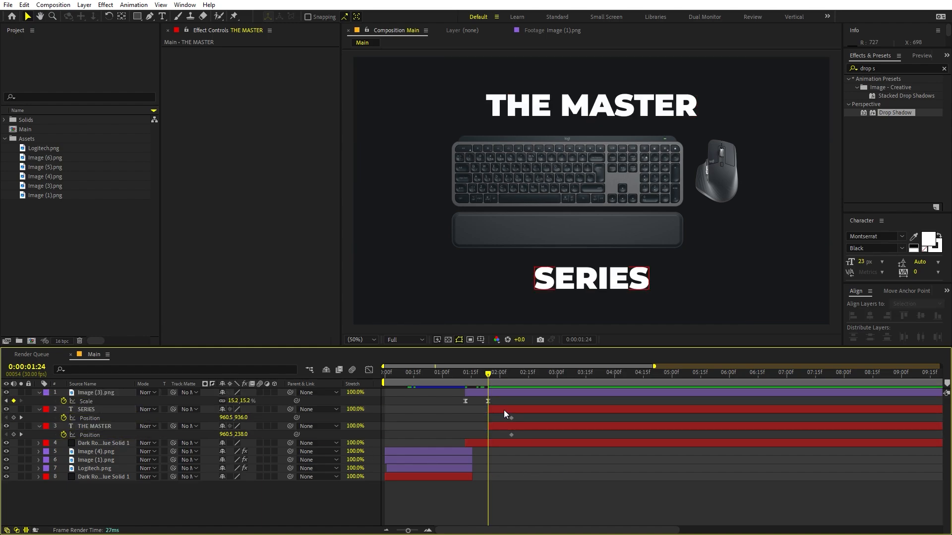
{"action": "left_click", "coordinate": [504, 413]}
{"action": "left_click_drag", "start_coordinate": [609, 283], "coordinate": [609, 241]}
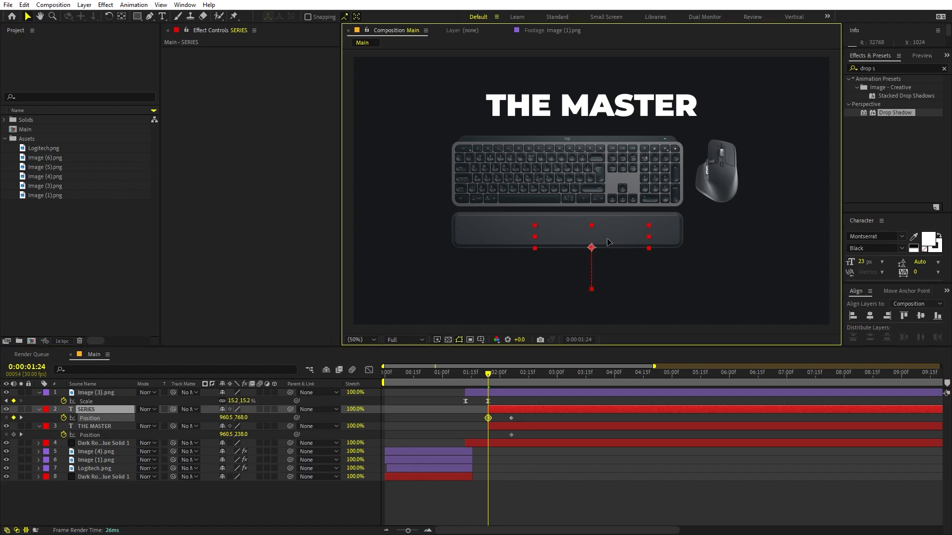
{"action": "left_click", "coordinate": [598, 148]}
{"action": "left_click_drag", "start_coordinate": [592, 107], "coordinate": [590, 162]}
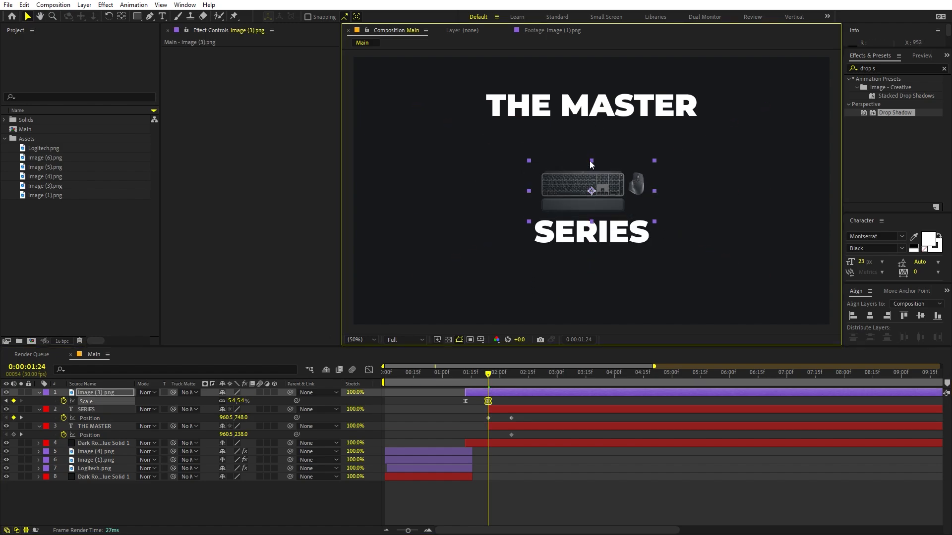
{"action": "key", "text": "ctrl+z"}
- Move THE MASTER behind the keyboard to 960.5, 450.0 and ease both texts' Position keyframes so their speed peaks early
{"action": "left_click", "coordinate": [628, 99]}
{"action": "left_click_drag", "start_coordinate": [632, 101], "coordinate": [629, 152]}
{"action": "left_click_drag", "start_coordinate": [539, 419], "coordinate": [454, 439]}
{"action": "key", "text": "F9"}
{"action": "left_click", "coordinate": [368, 370]}
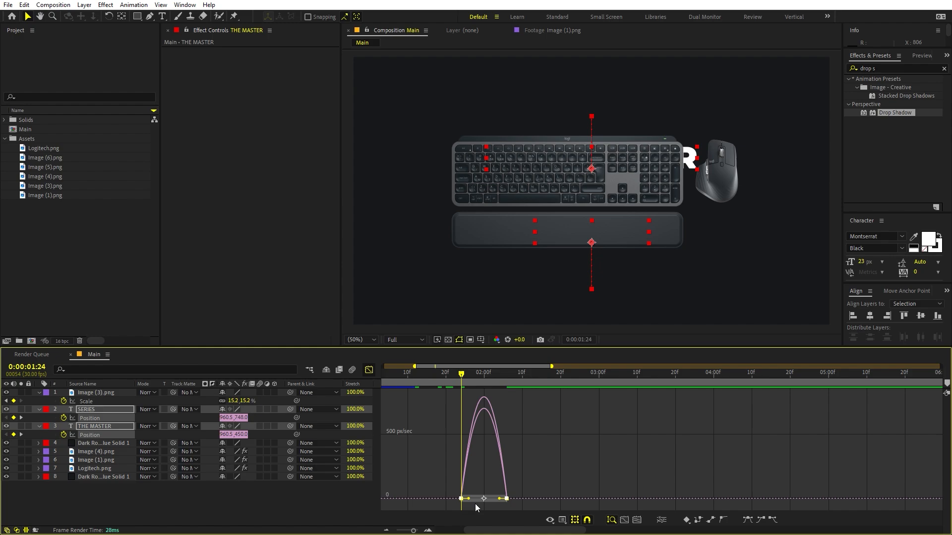
{"action": "left_click_drag", "start_coordinate": [495, 499], "coordinate": [466, 499]}
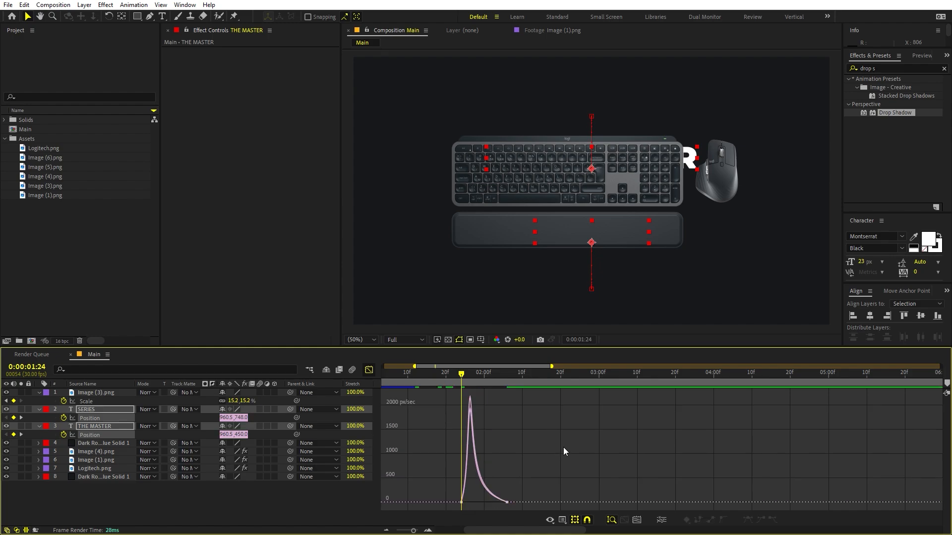
{"action": "key", "text": "space"}
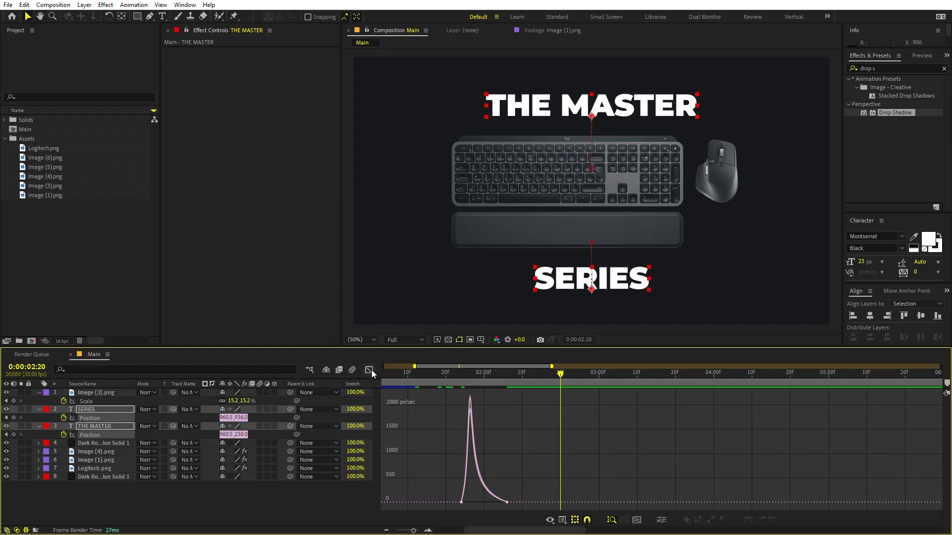
- Move the ending Position keyframes of SERIES and THE MASTER to about 0:00:02:17 and preview the text reveal
{"action": "left_click", "coordinate": [369, 370]}
{"action": "mouse_move", "coordinate": [540, 415]}
{"action": "left_mouse_down"}
{"action": "mouse_move", "coordinate": [507, 423]}
{"action": "mouse_move", "coordinate": [554, 419]}
{"action": "left_mouse_up"}
{"action": "key", "text": "space"}
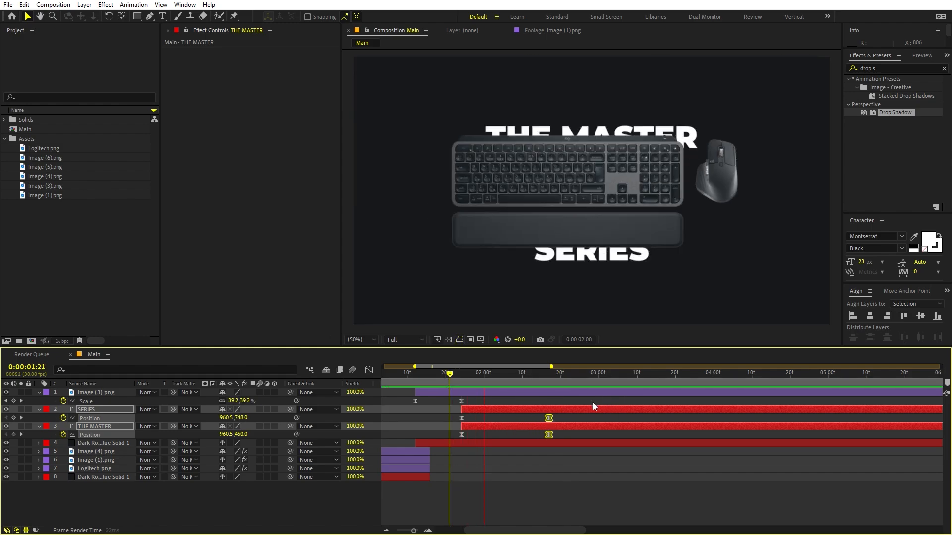
{"action": "key", "text": "space"}
- Move the ending Scale keyframe of Image (3).png to about 0:00:01:26 and review the zoom-out
{"action": "left_click_drag", "start_coordinate": [546, 380], "coordinate": [599, 400]}
{"action": "key", "text": "space"}
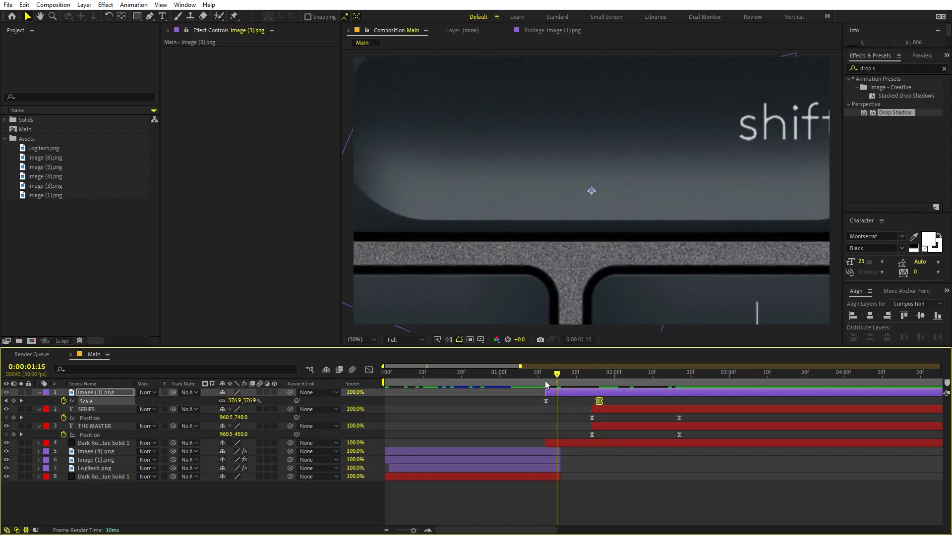
{"action": "left_click_drag", "start_coordinate": [545, 381], "coordinate": [588, 383]}
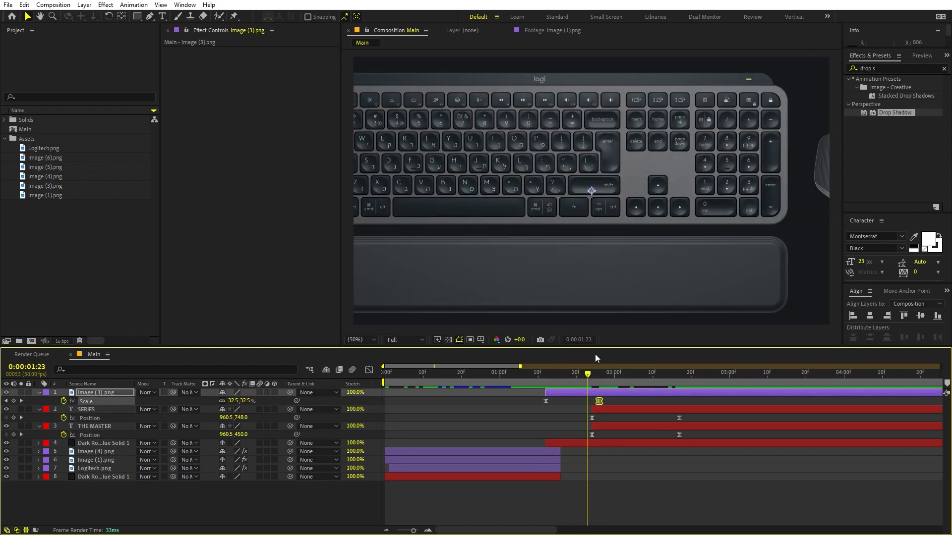
- Shift the SERIES and THE MASTER layers with their keyframes to start at about 0:00:02:05
{"action": "left_click", "coordinate": [629, 411]}
{"action": "left_click", "coordinate": [624, 426], "text": "ctrl"}
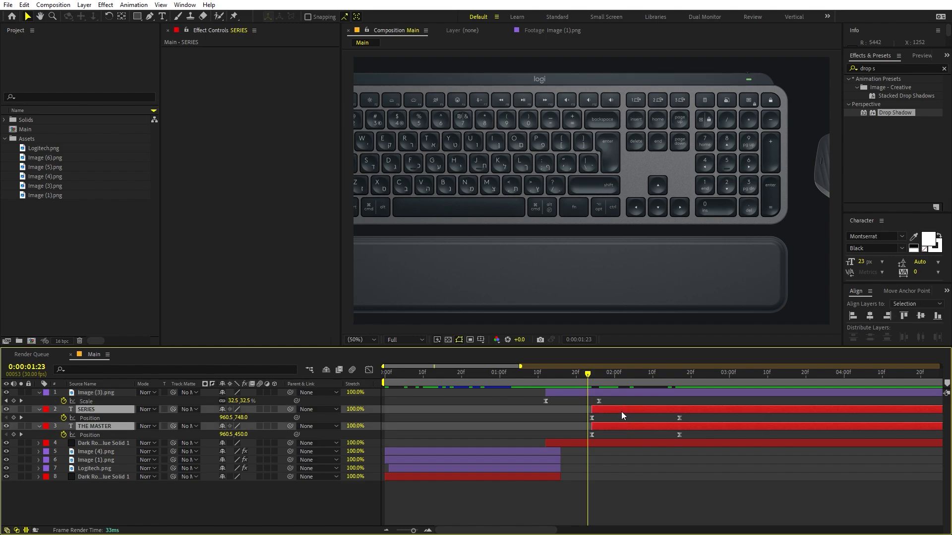
{"action": "left_click_drag", "start_coordinate": [620, 411], "coordinate": [664, 411]}
- Add a text layer reading "MX" at 0:00:01:29 and scale it to 1689%
{"action": "left_click_drag", "start_coordinate": [525, 380], "coordinate": [610, 382]}
{"action": "left_click", "coordinate": [77, 268]}
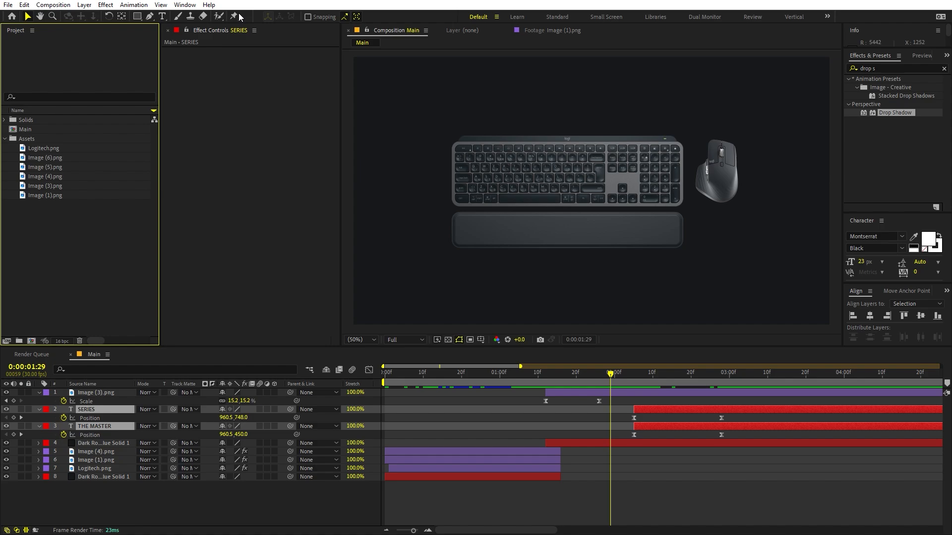
{"action": "left_click", "coordinate": [161, 16]}
{"action": "left_click", "coordinate": [493, 484]}
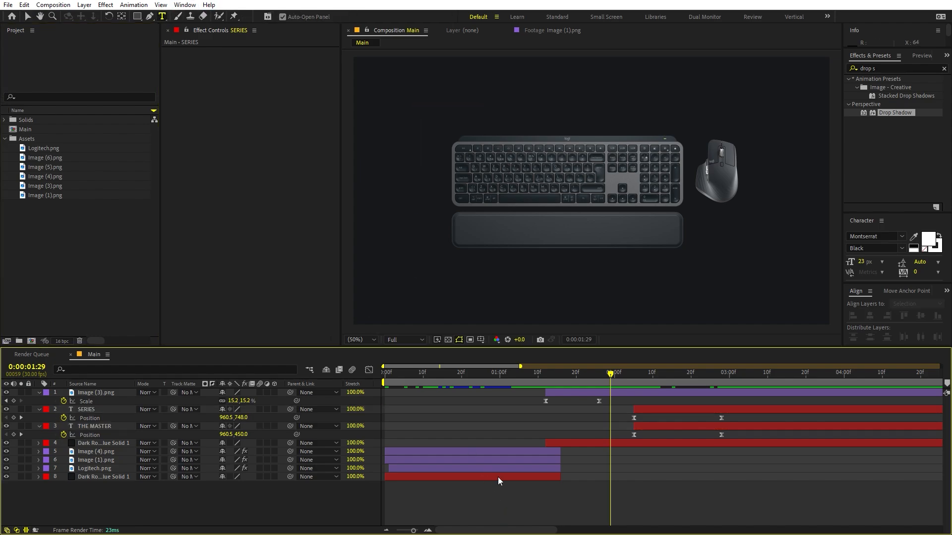
{"action": "left_click", "coordinate": [397, 274]}
{"action": "type", "text": "MX"}
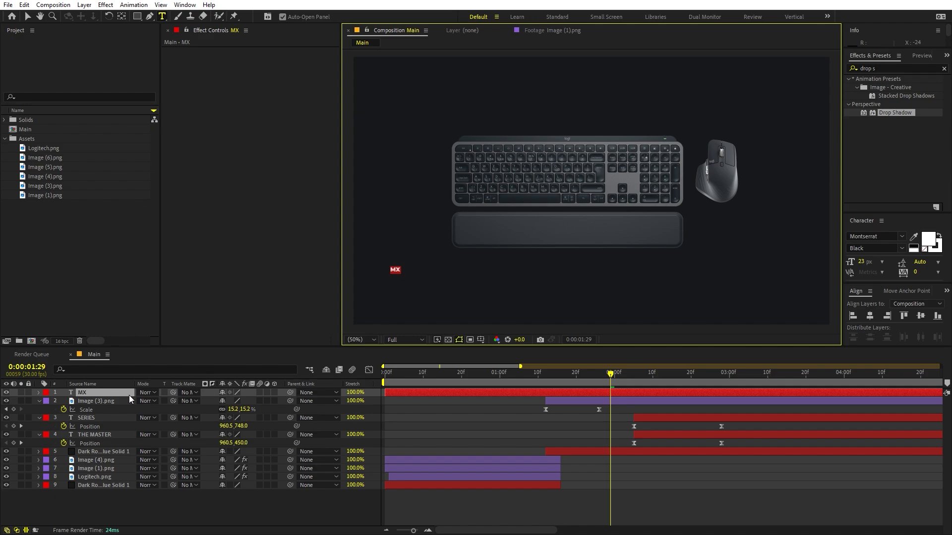
{"action": "key", "text": "Escape"}
{"action": "key", "text": "s"}
{"action": "left_click_drag", "start_coordinate": [231, 401], "coordinate": [919, 336]}
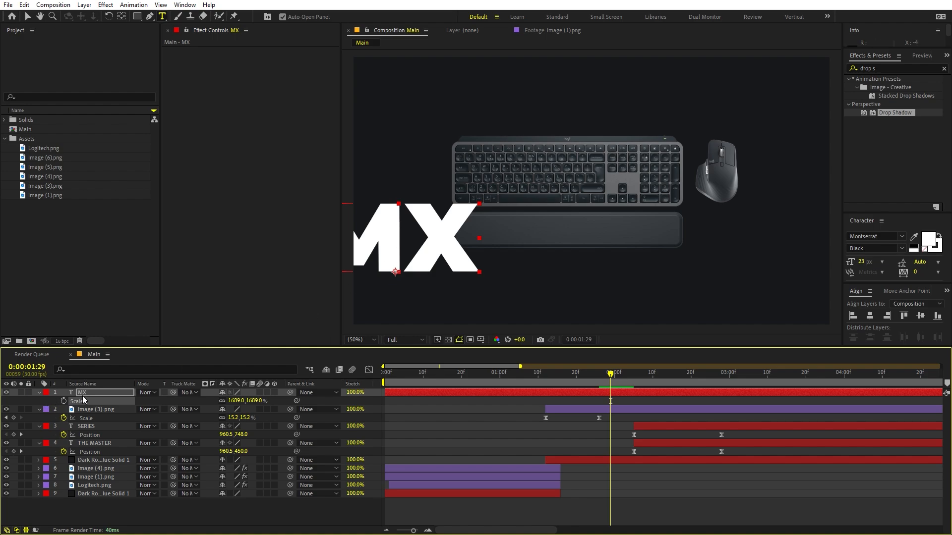
- Center the MX text's anchor point and align the text to the composition's center, placing its layer directly below THE MASTER
{"action": "left_click", "coordinate": [116, 393]}
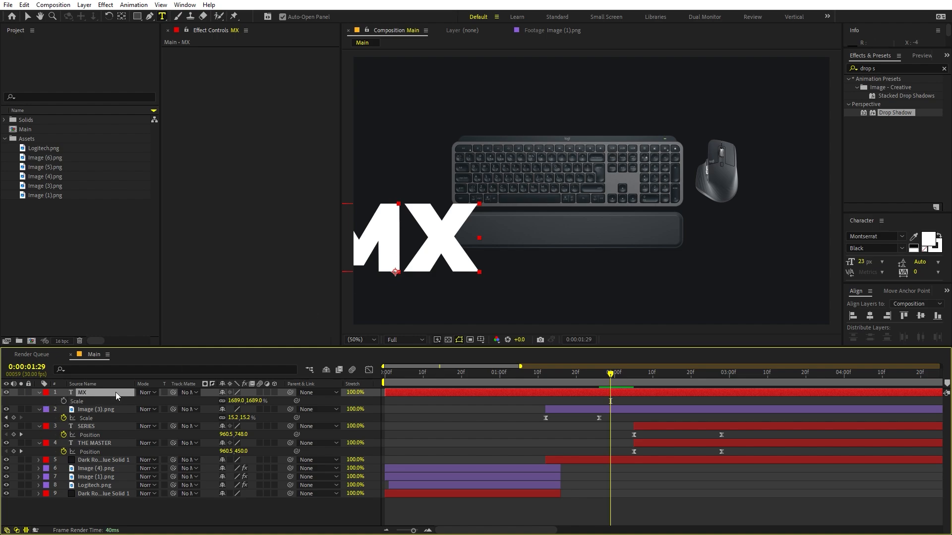
{"action": "left_click", "coordinate": [122, 17]}
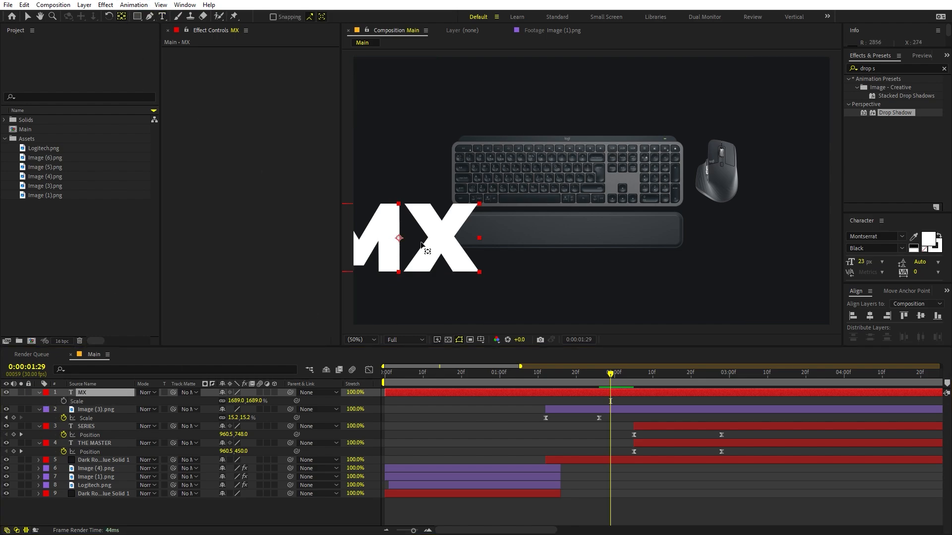
{"action": "left_click", "coordinate": [869, 316]}
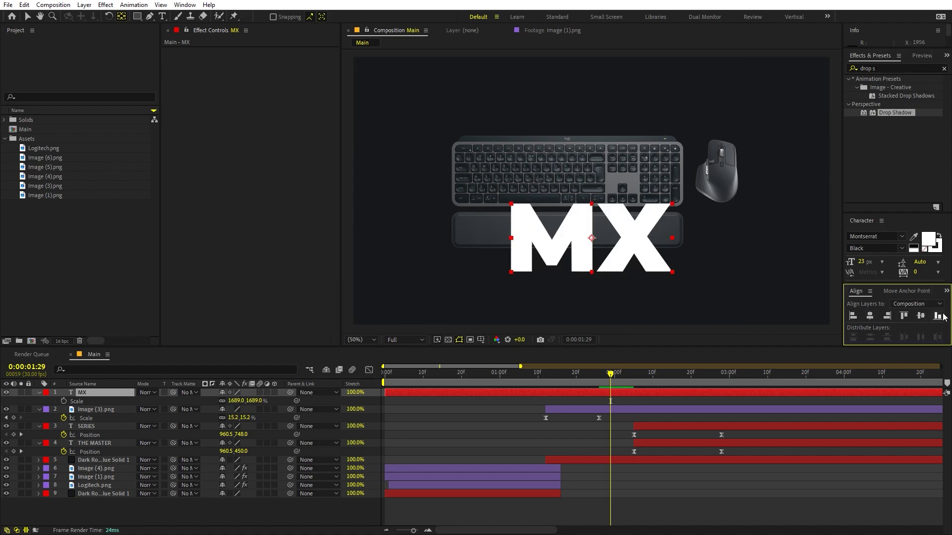
{"action": "left_click", "coordinate": [921, 316]}
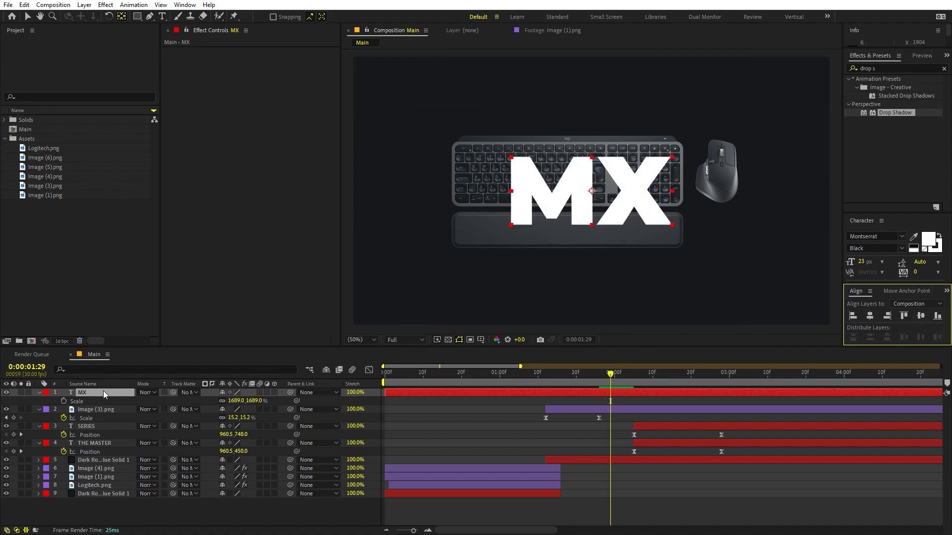
{"action": "left_click_drag", "start_coordinate": [103, 391], "coordinate": [100, 441]}
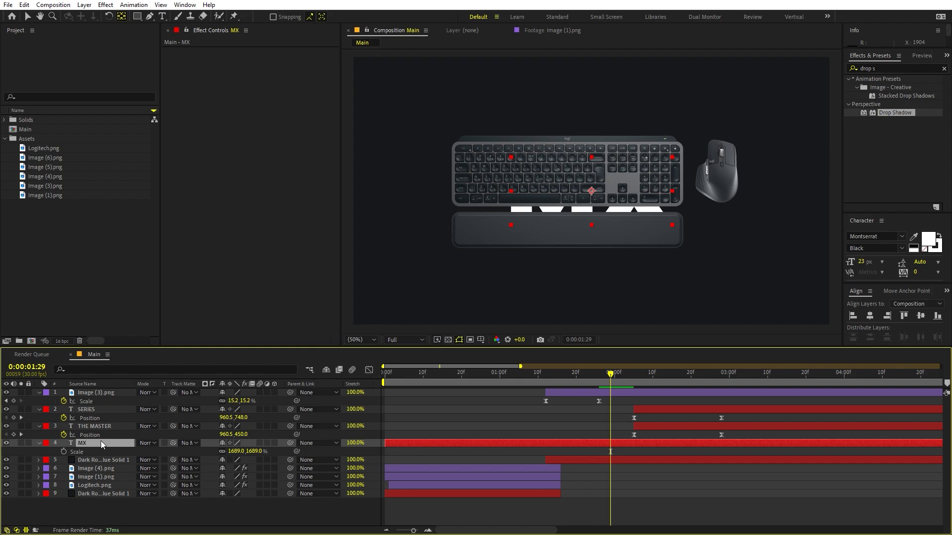
- Scale the MX text to 5476% and trim the start of its layer to 0:00:01:12
{"action": "left_click_drag", "start_coordinate": [234, 452], "coordinate": [573, 436]}
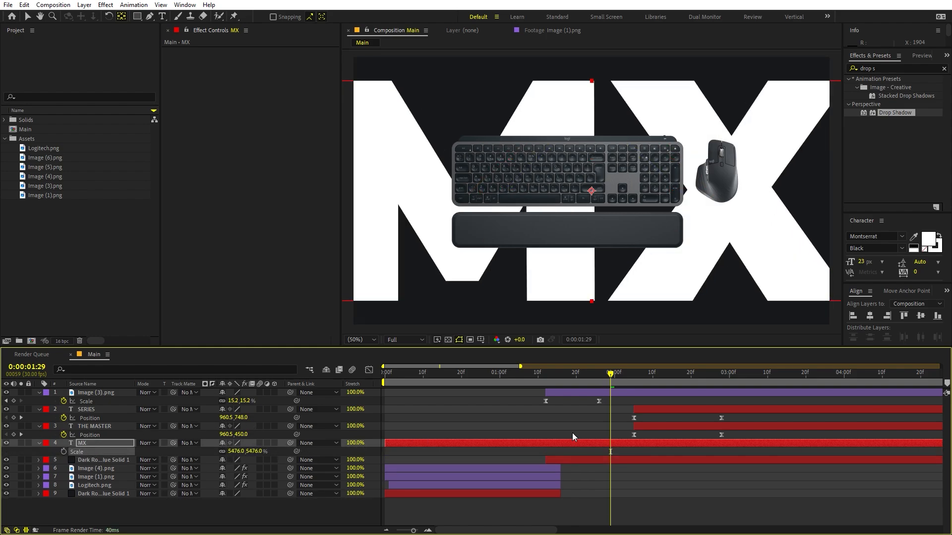
{"action": "left_click_drag", "start_coordinate": [561, 384], "coordinate": [545, 391]}
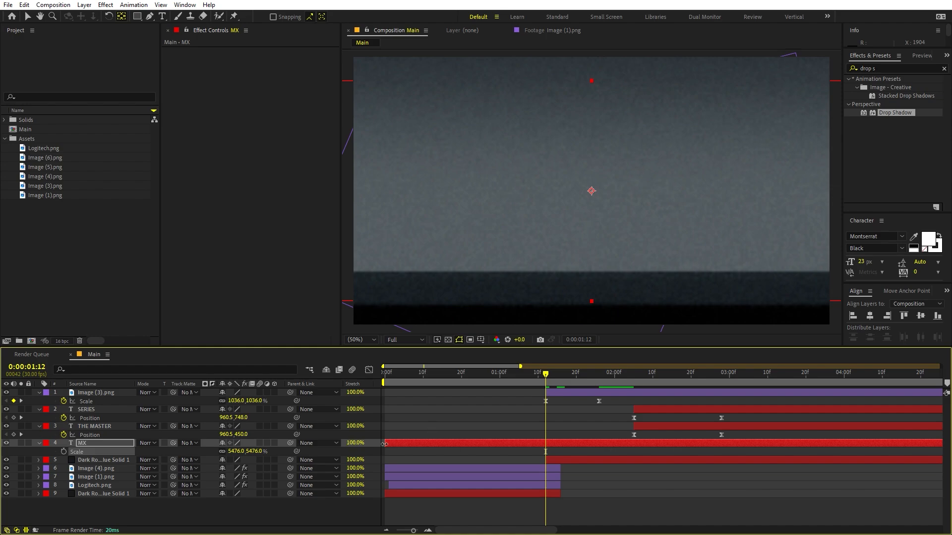
{"action": "left_click_drag", "start_coordinate": [385, 444], "coordinate": [537, 439]}
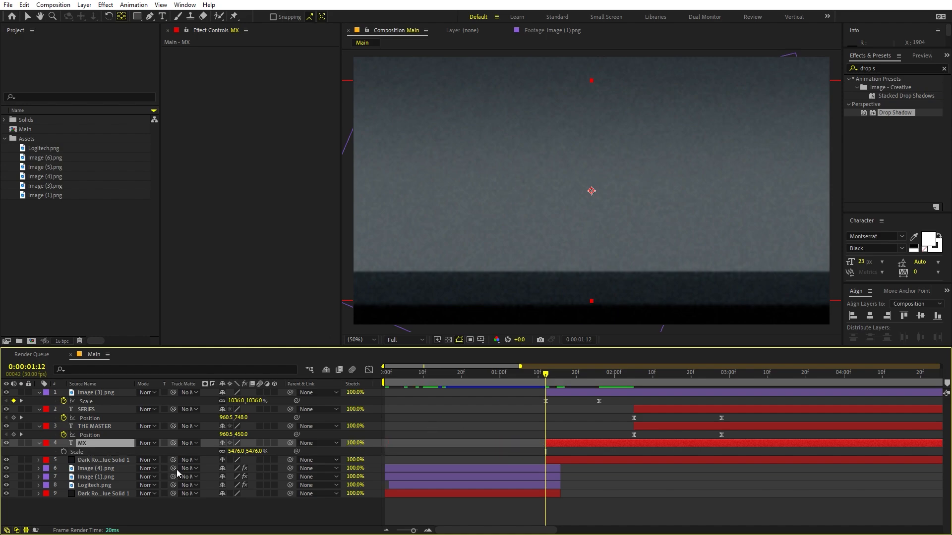
- Keyframe the MX layer's Scale at 5476% at 0:00:01:12 and at 2386% at 0:00:01:26
{"action": "left_click", "coordinate": [64, 451]}
{"action": "left_click", "coordinate": [576, 378]}
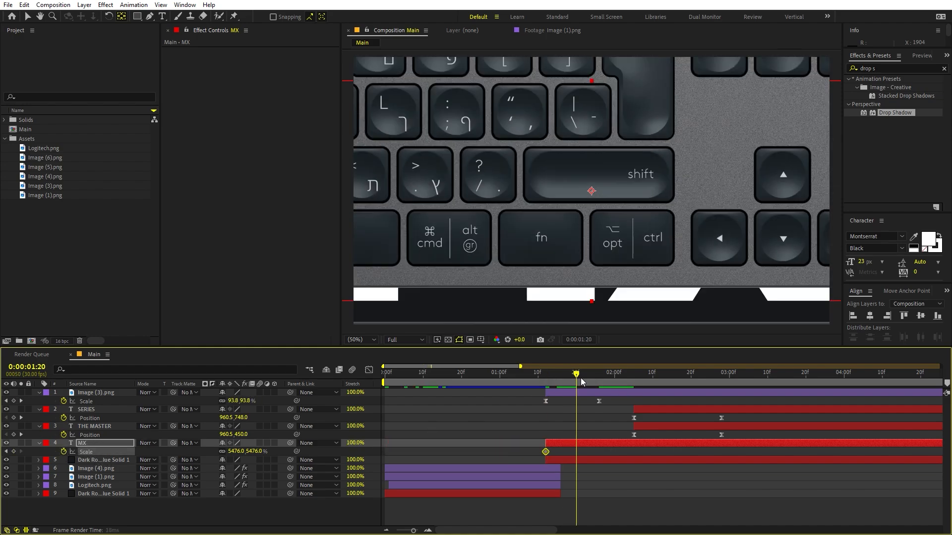
{"action": "left_click_drag", "start_coordinate": [583, 382], "coordinate": [594, 381]}
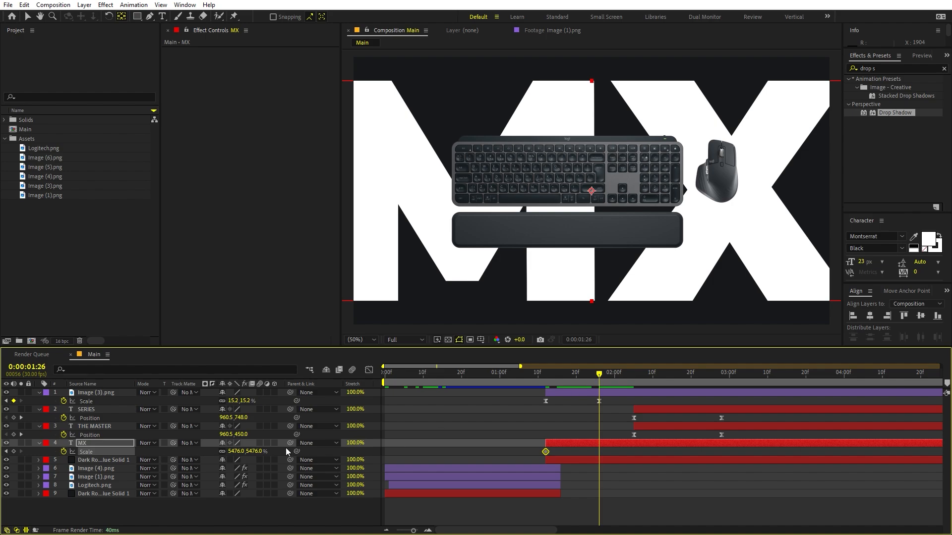
{"action": "left_click_drag", "start_coordinate": [237, 452], "coordinate": [184, 452]}
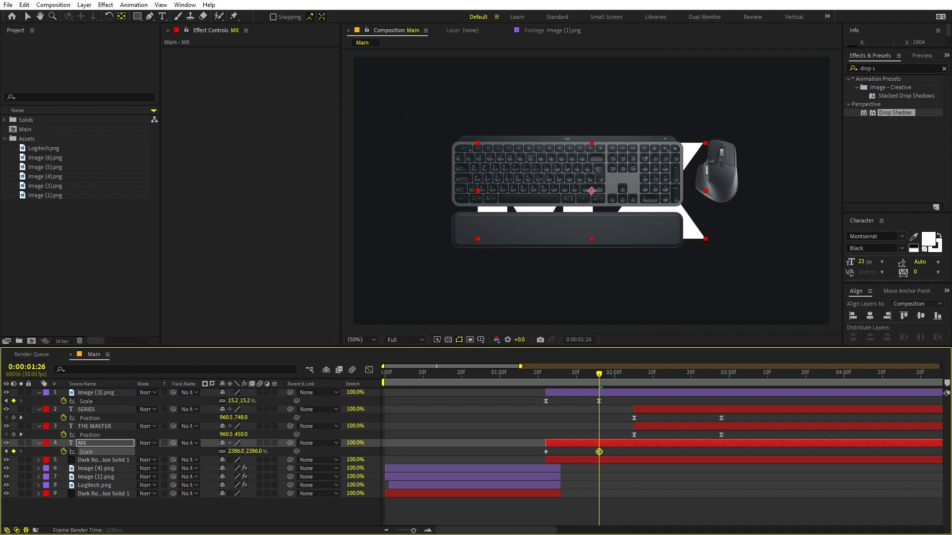
- Shift the MX layer with its keyframes to start at 0:00:01:22
{"action": "left_click_drag", "start_coordinate": [564, 385], "coordinate": [585, 379]}
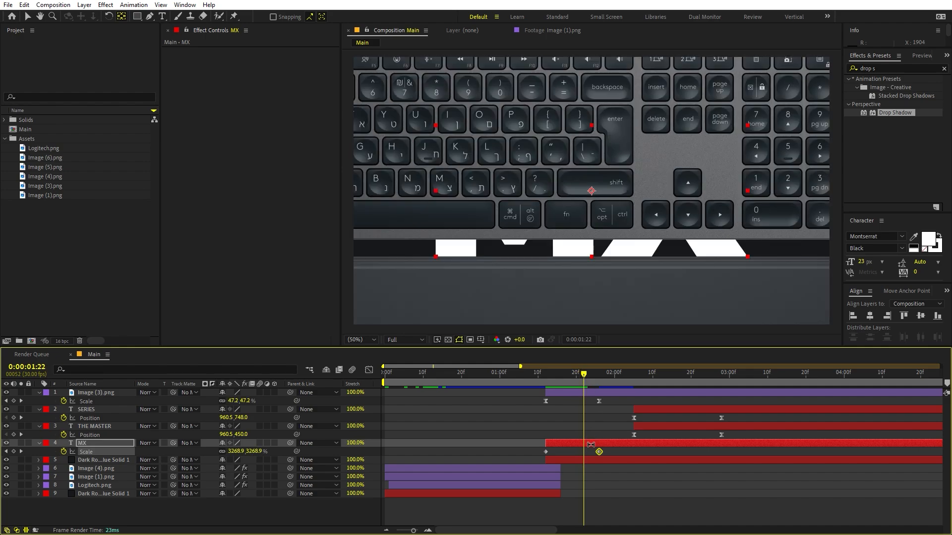
{"action": "key", "text": "v"}
{"action": "left_click_drag", "start_coordinate": [592, 442], "coordinate": [632, 442]}
- Add three in-between MX Scale keyframes at 0:00:01:25, about 0:00:01:29 and 0:00:02:03, spacing them out between the end keyframes
{"action": "left_click_drag", "start_coordinate": [591, 375], "coordinate": [599, 373]}
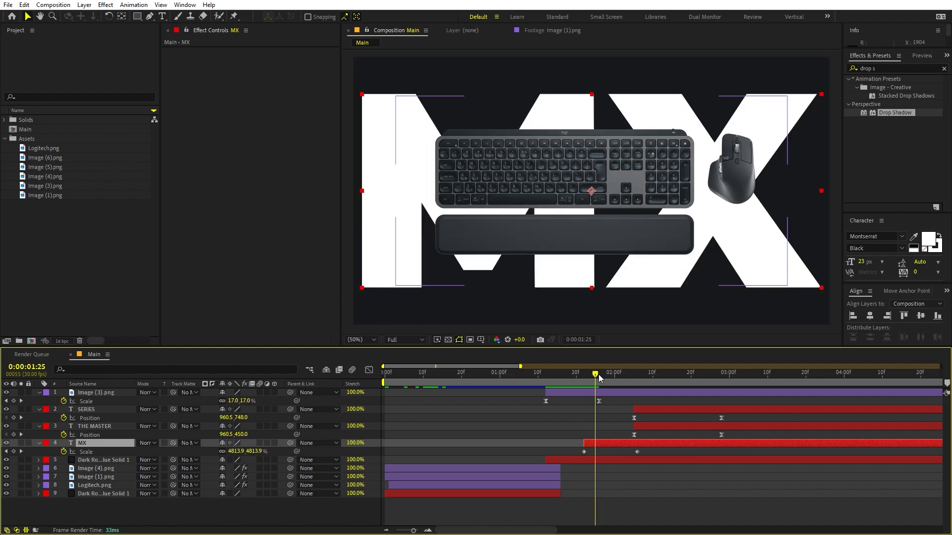
{"action": "left_click", "coordinate": [13, 451]}
{"action": "left_click_drag", "start_coordinate": [599, 375], "coordinate": [625, 380]}
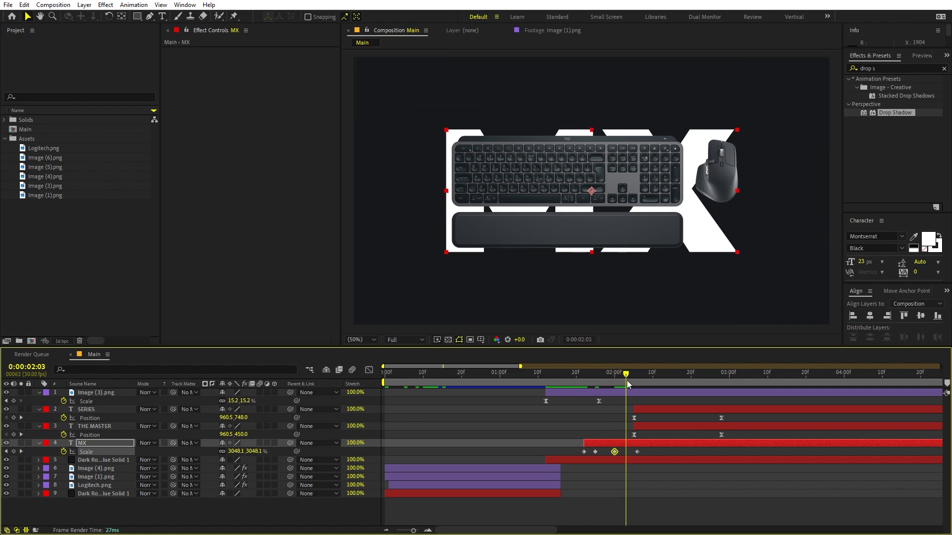
{"action": "left_click", "coordinate": [13, 452]}
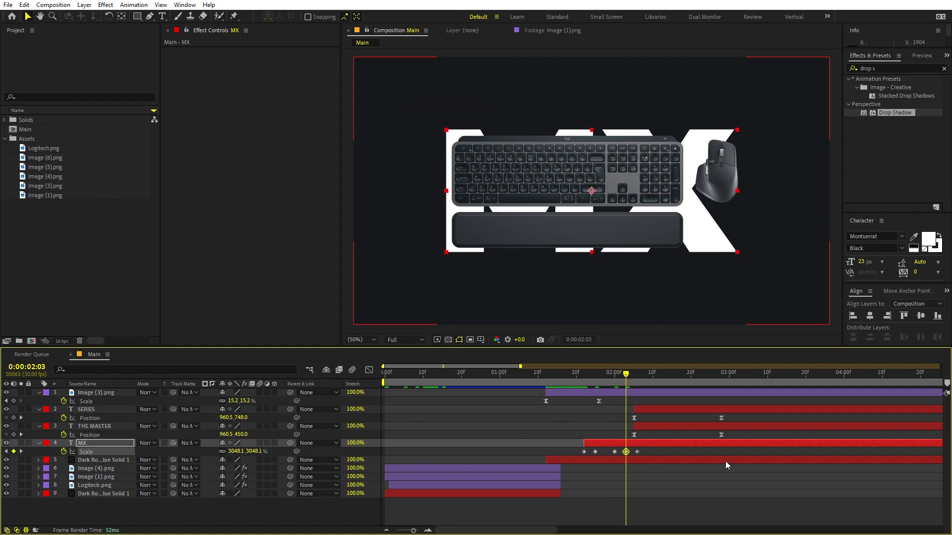
{"action": "left_click_drag", "start_coordinate": [615, 452], "coordinate": [575, 447]}
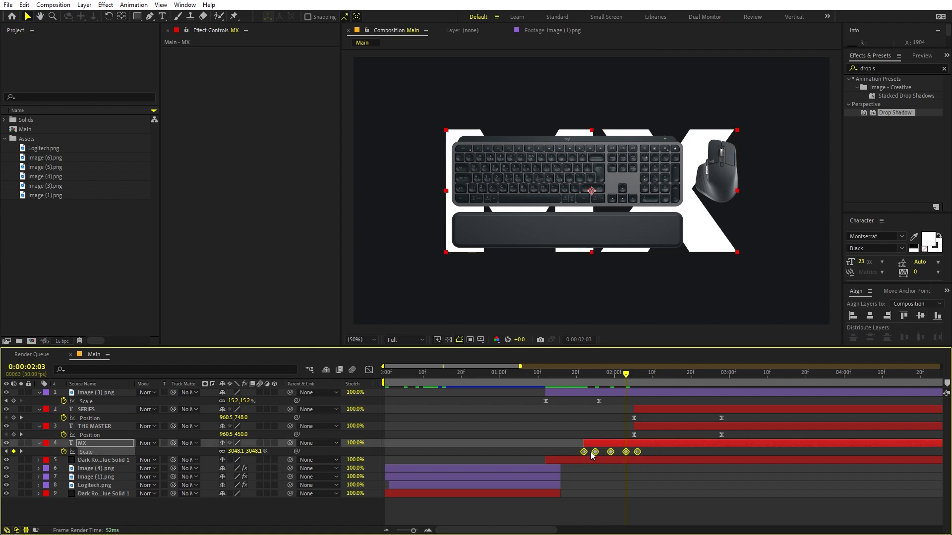
- Convert all the MX Scale keyframes to hold keyframes and preview the stepped scaling
{"action": "right_click", "coordinate": [585, 455]}
{"action": "left_click", "coordinate": [614, 400]}
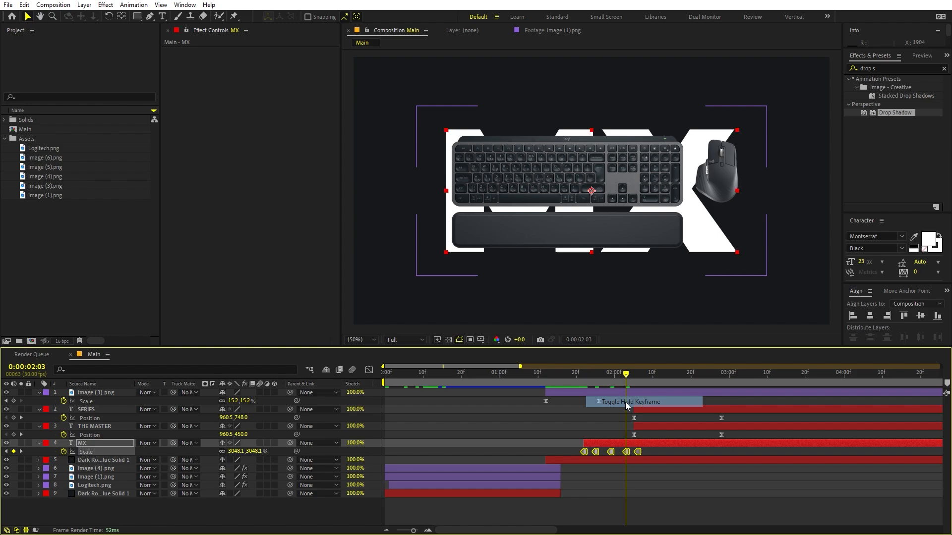
{"action": "left_click", "coordinate": [534, 373]}
{"action": "key", "text": "space"}
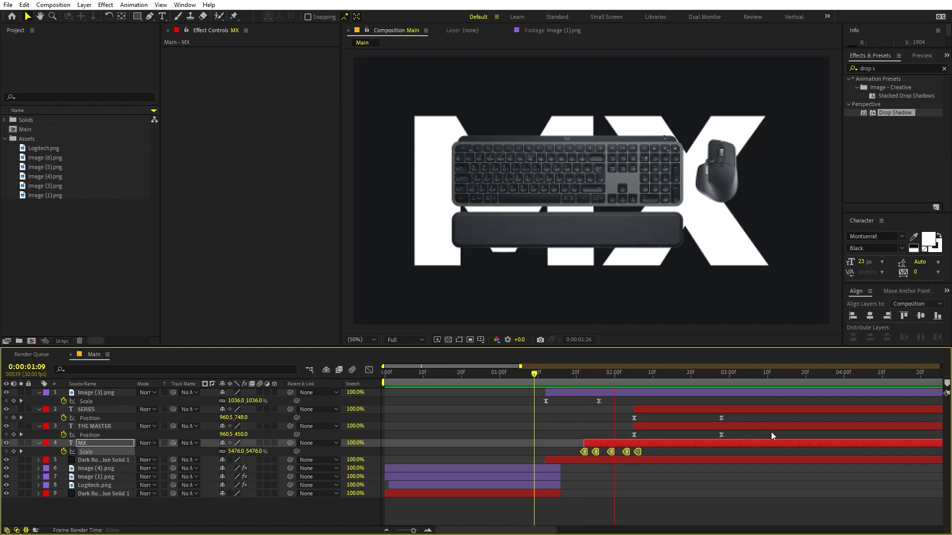
- Shift the MX layer with its keyframes to start at 0:00:01:23 and preview its timing
{"action": "left_click_drag", "start_coordinate": [542, 374], "coordinate": [585, 394]}
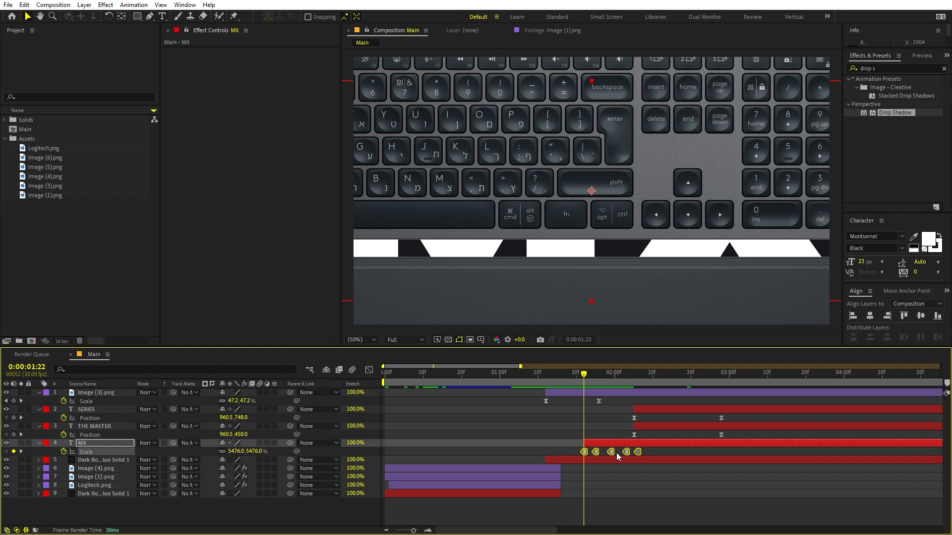
{"action": "left_click_drag", "start_coordinate": [610, 442], "coordinate": [627, 441]}
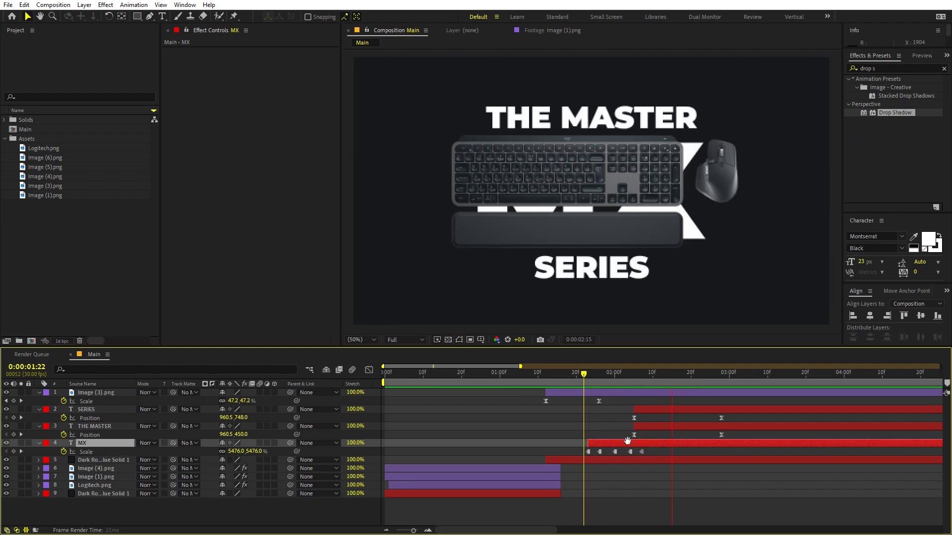
{"action": "left_click", "coordinate": [586, 379]}
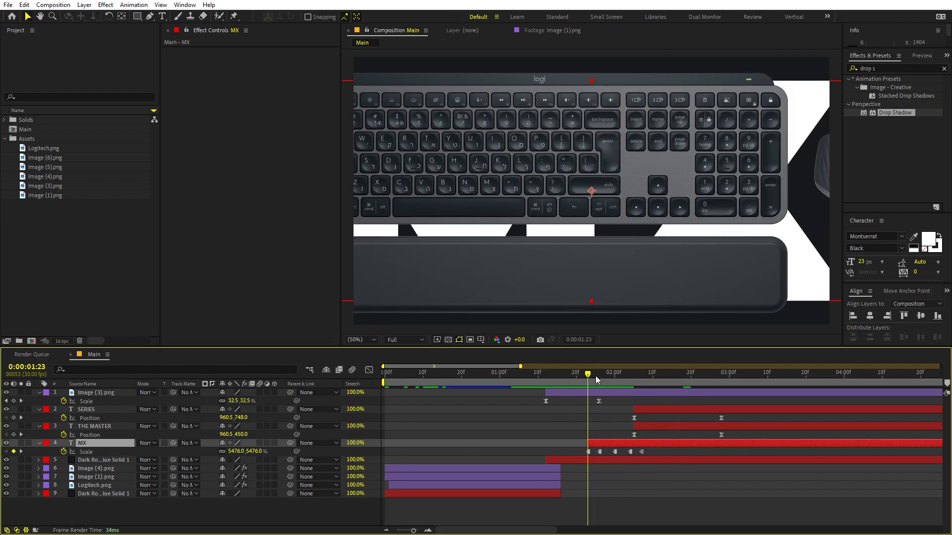
{"action": "left_click", "coordinate": [597, 375]}
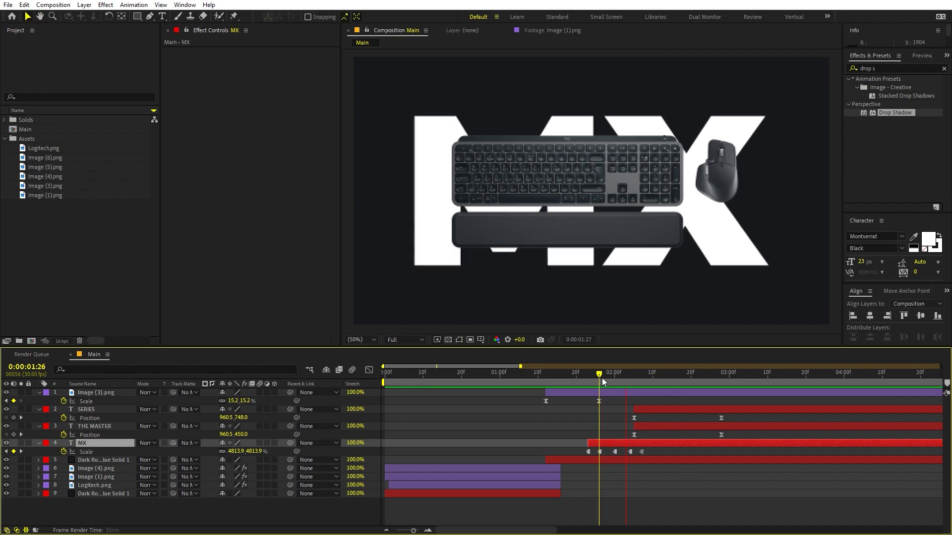
- Shift the SERIES and THE MASTER layers with their keyframes to start at 0:00:02:07
{"action": "left_click_drag", "start_coordinate": [602, 378], "coordinate": [661, 413]}
{"action": "left_click", "coordinate": [659, 411]}
{"action": "left_click", "coordinate": [649, 427], "text": "shift"}
- Split the MX layer at 0:00:02:07, delete the part after the split, and preview the sequence
{"action": "left_click", "coordinate": [652, 447]}
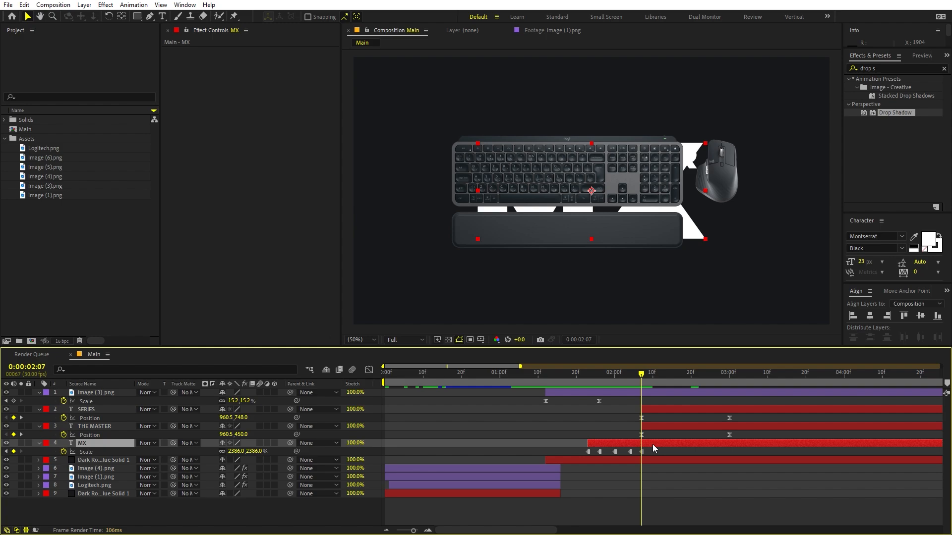
{"action": "key", "text": "ctrl+shift+d"}
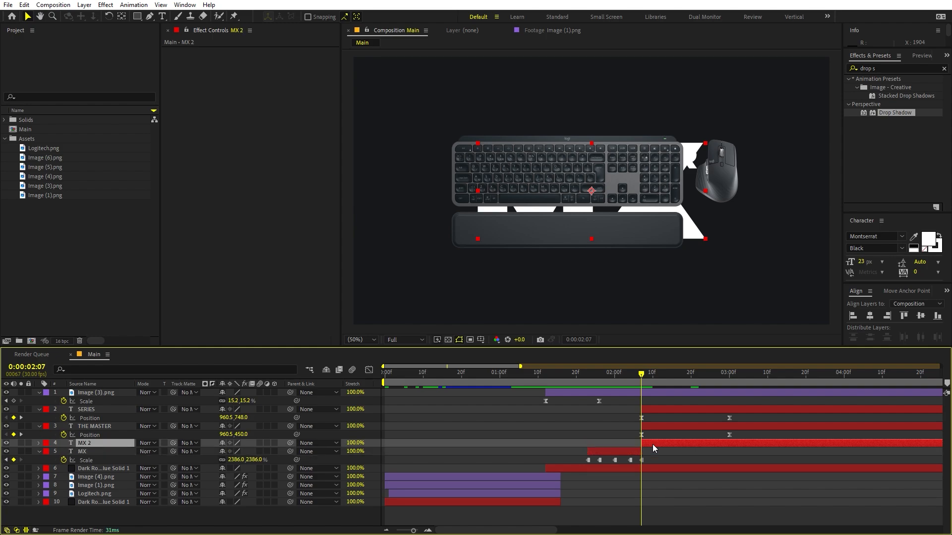
{"action": "key", "text": "Delete"}
{"action": "left_click", "coordinate": [527, 372]}
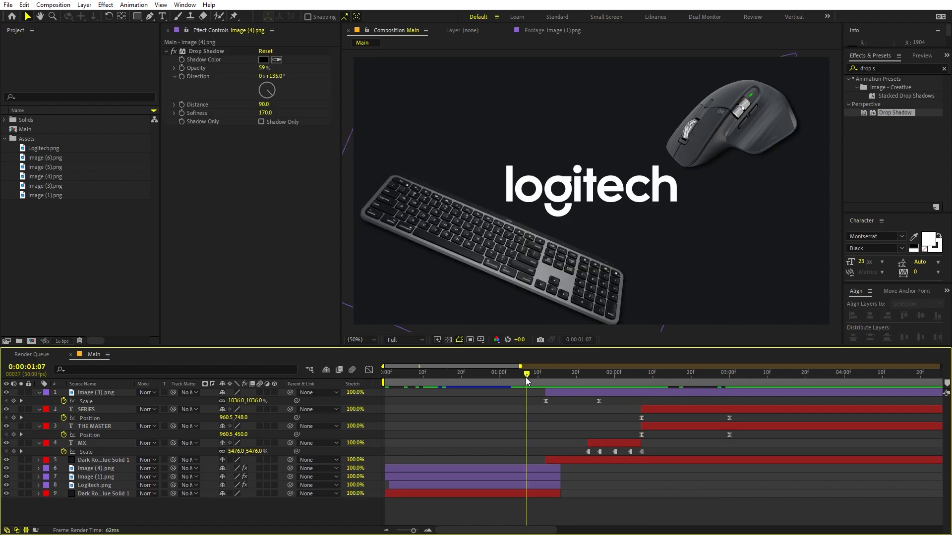
{"action": "key", "text": "space"}
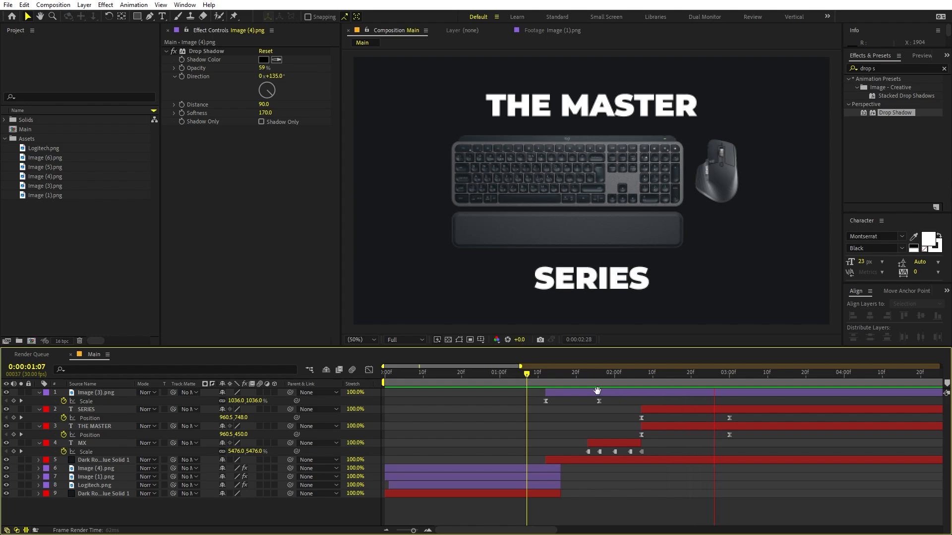
- Reshape the Position speed graph of SERIES and THE MASTER so both start at peak speed and ease out, and preview it
{"action": "left_click_drag", "start_coordinate": [751, 419], "coordinate": [619, 439]}
{"action": "left_click", "coordinate": [369, 370]}
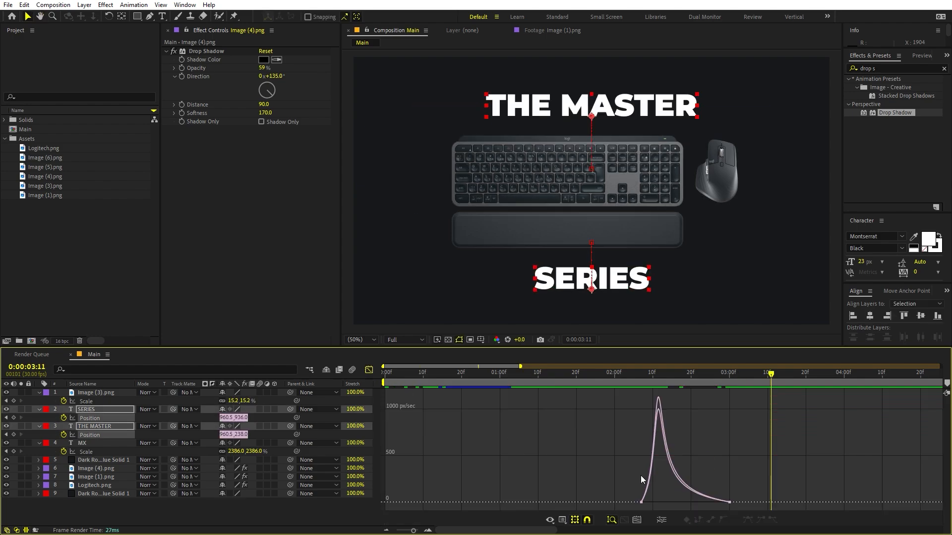
{"action": "left_click_drag", "start_coordinate": [641, 477], "coordinate": [643, 500]}
{"action": "left_click", "coordinate": [580, 372]}
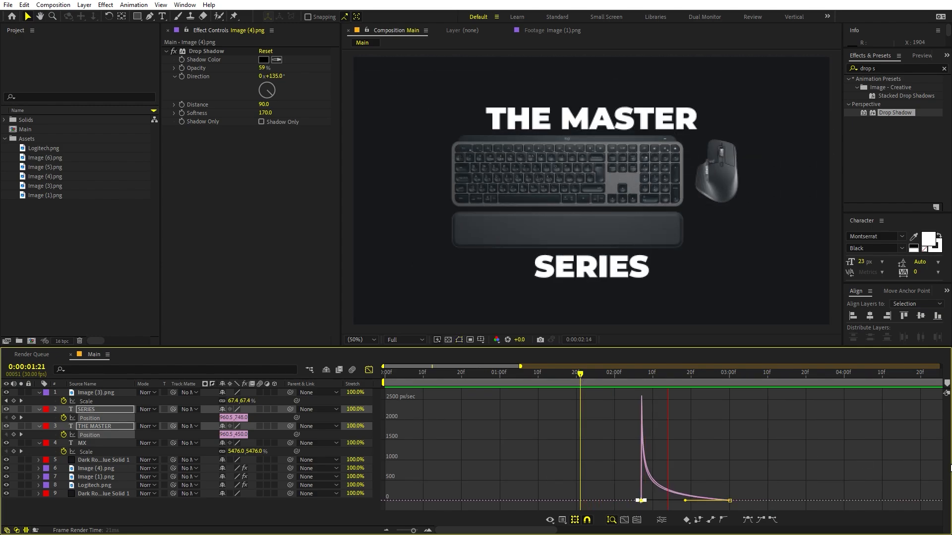
{"action": "key", "text": "space"}
- Return to the layer bar view, go to 0:00:03:20, and collapse the keyframed properties of all layers
{"action": "left_click", "coordinate": [369, 370]}
{"action": "key", "text": "minus"}
{"action": "left_click_drag", "start_coordinate": [485, 375], "coordinate": [565, 395]}
{"action": "key", "text": "F2"}
{"action": "key", "text": "ctrl+a"}
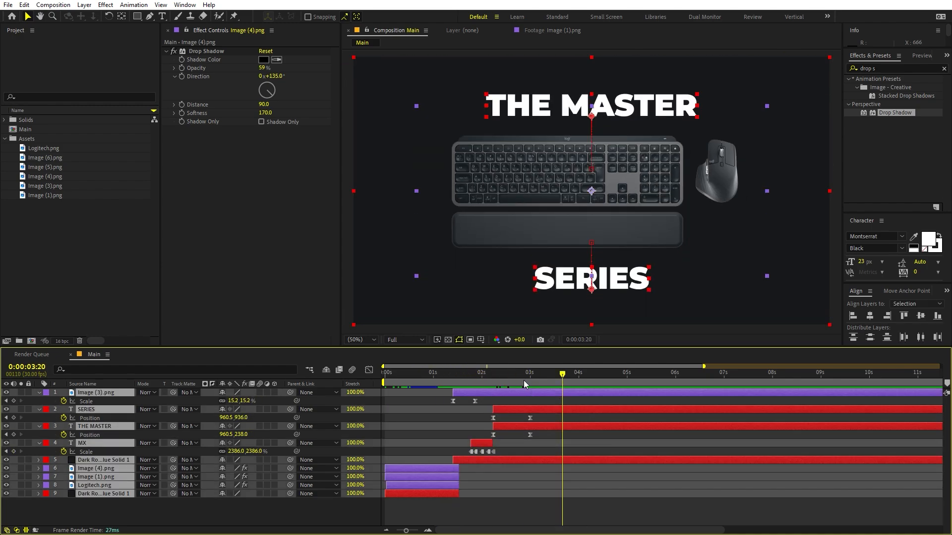
{"action": "key", "text": "u"}
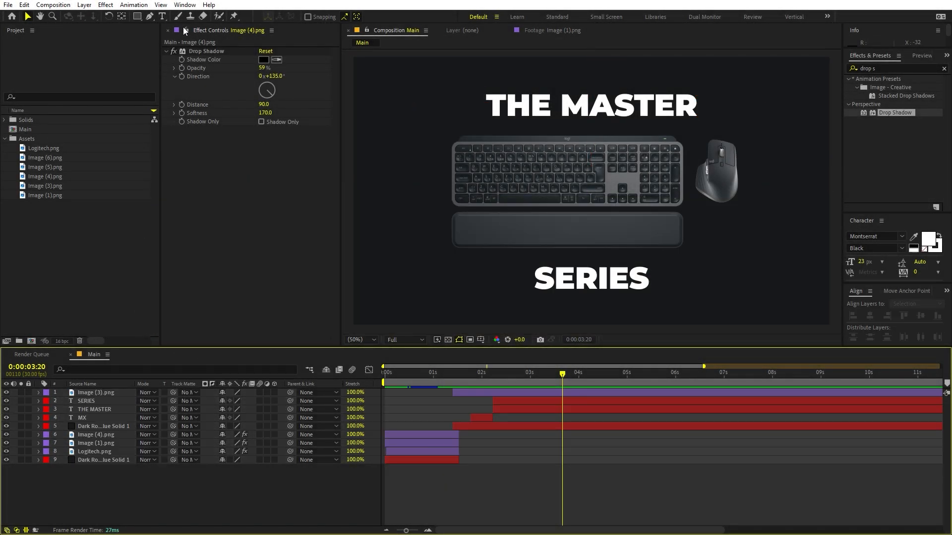
- Add a text layer reading "CREATE" and align it to the composition's center
{"action": "left_click", "coordinate": [162, 18]}
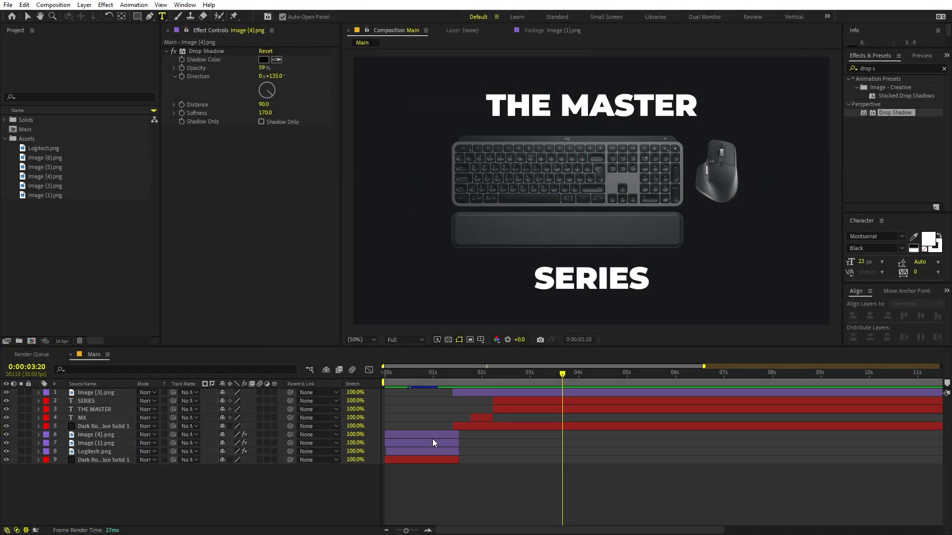
{"action": "left_click", "coordinate": [390, 208]}
{"action": "type", "text": "CREATE"}
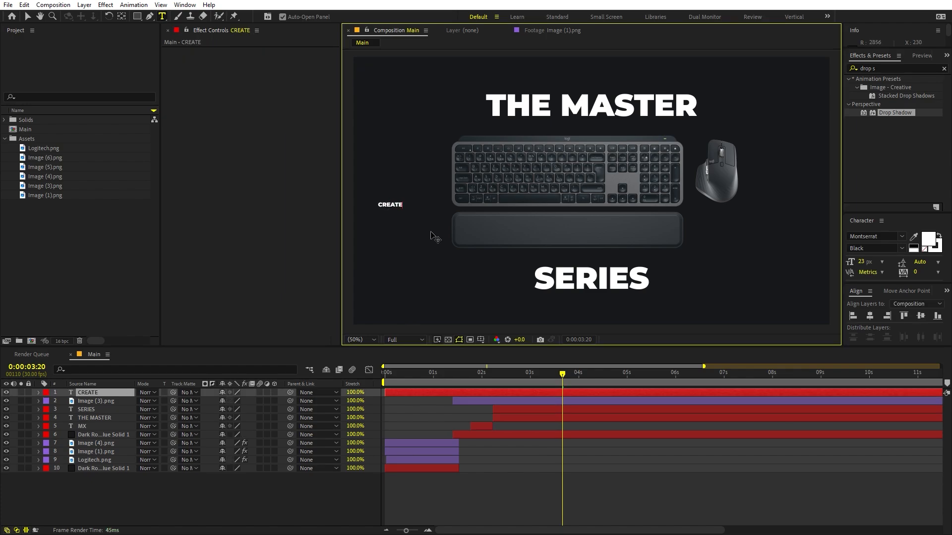
{"action": "left_click", "coordinate": [870, 316]}
{"action": "left_click", "coordinate": [921, 316]}
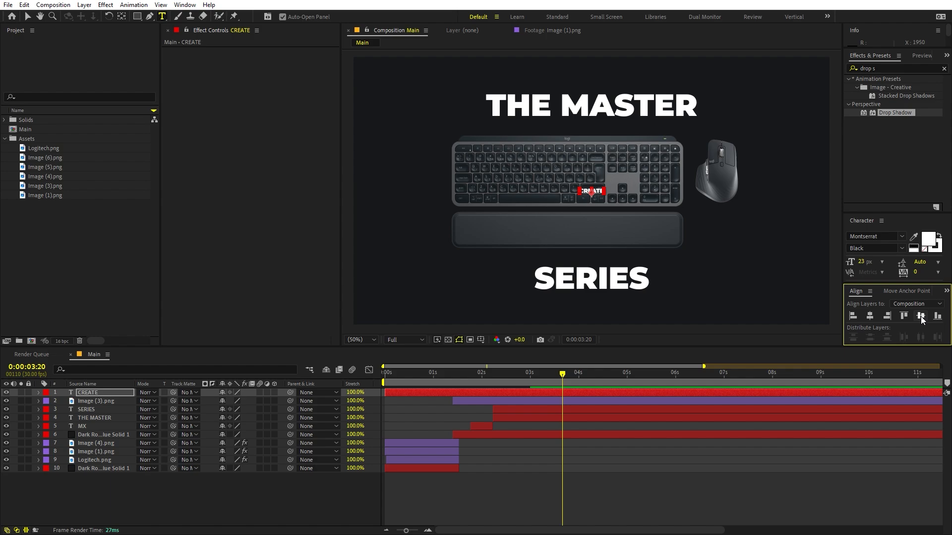
- Center the CREATE text's anchor point and scale the text to 919.8%
{"action": "left_click", "coordinate": [27, 15]}
{"action": "left_click", "coordinate": [114, 394]}
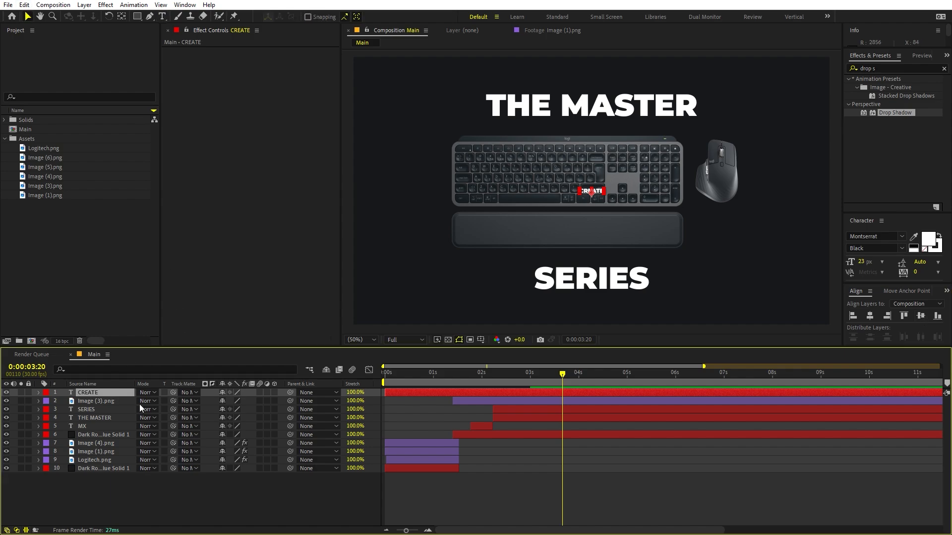
{"action": "key", "text": "s"}
{"action": "left_click_drag", "start_coordinate": [231, 401], "coordinate": [568, 388]}
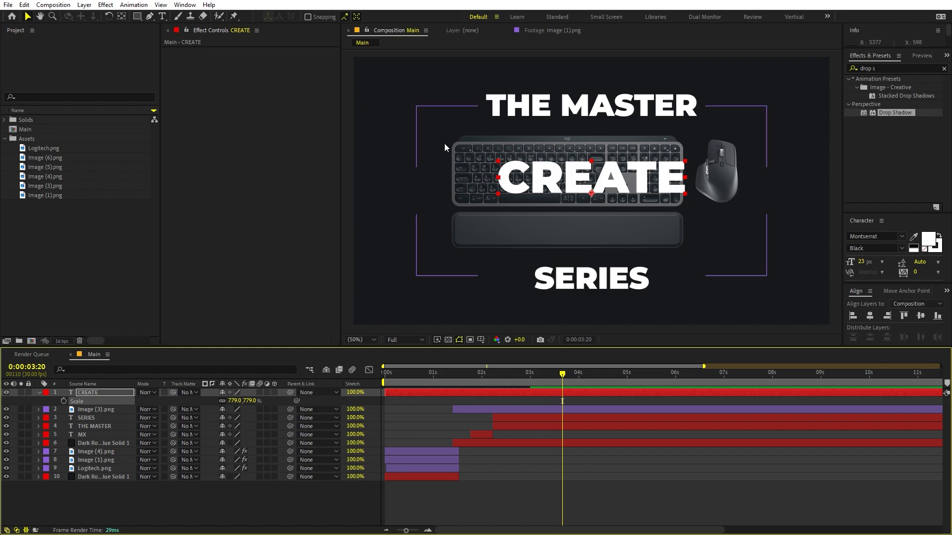
{"action": "left_click", "coordinate": [122, 17]}
{"action": "key", "text": "ctrl+alt+Home"}
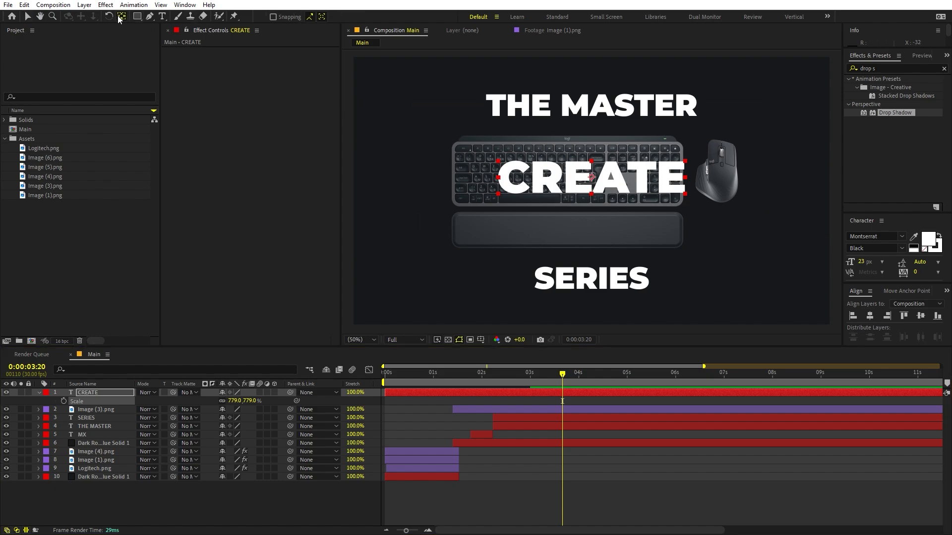
{"action": "key", "text": "s"}
{"action": "key", "text": "s"}
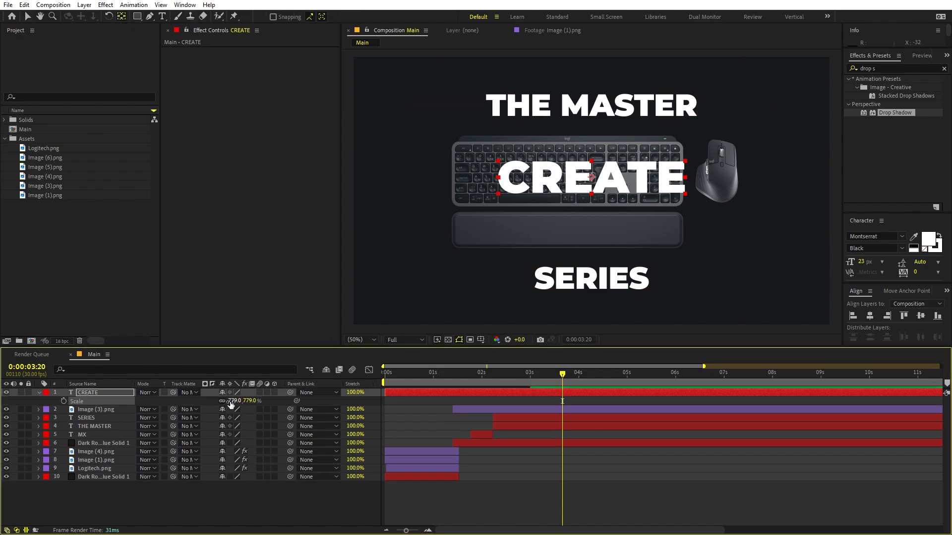
{"action": "left_click_drag", "start_coordinate": [280, 400], "coordinate": [346, 400]}
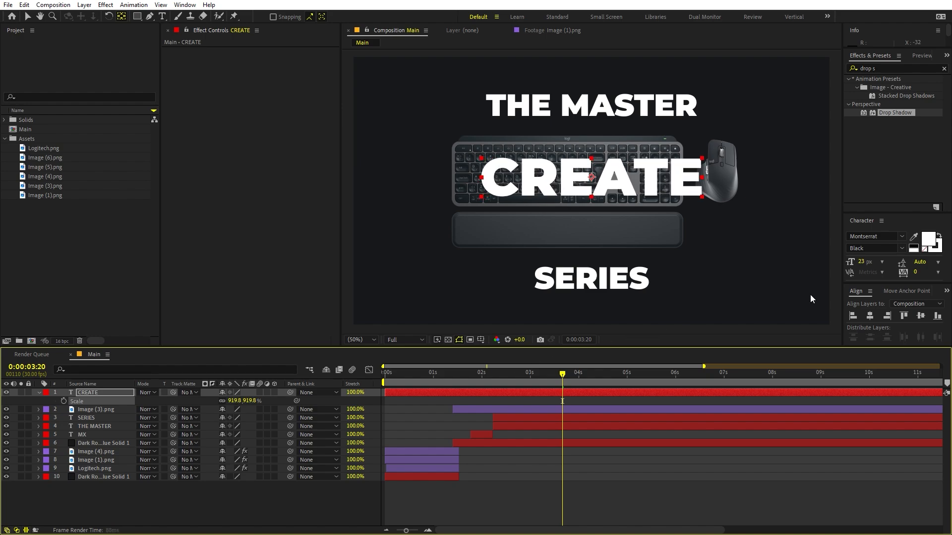
- Duplicate the upper Dark Royal Blue Solid 1 layer and place the copy directly below CREATE
{"action": "left_click", "coordinate": [90, 443]}
{"action": "key", "text": "ctrl+d"}
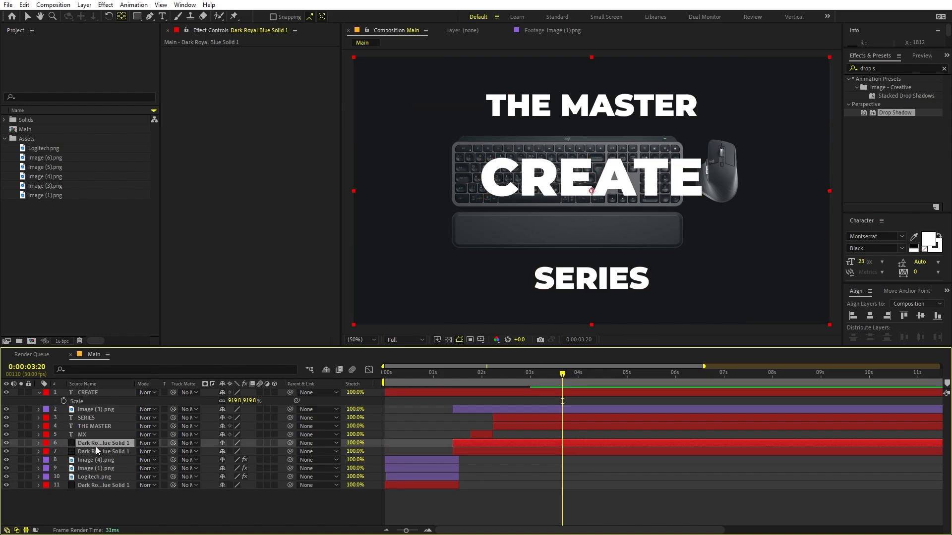
{"action": "left_click_drag", "start_coordinate": [98, 440], "coordinate": [101, 410]}
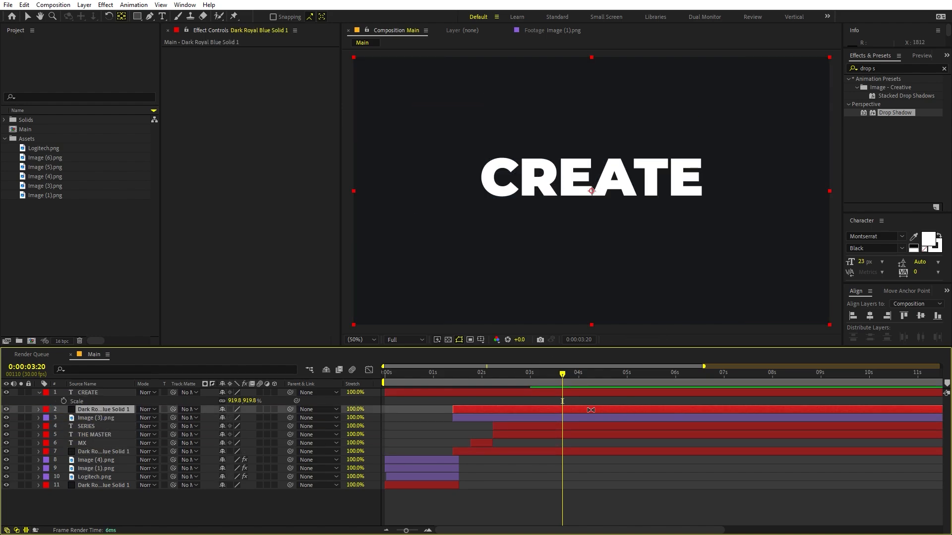
- Extend the CREATE text layer with two more lines reading "MAKE" and "AND DO"
{"action": "left_click", "coordinate": [28, 17]}
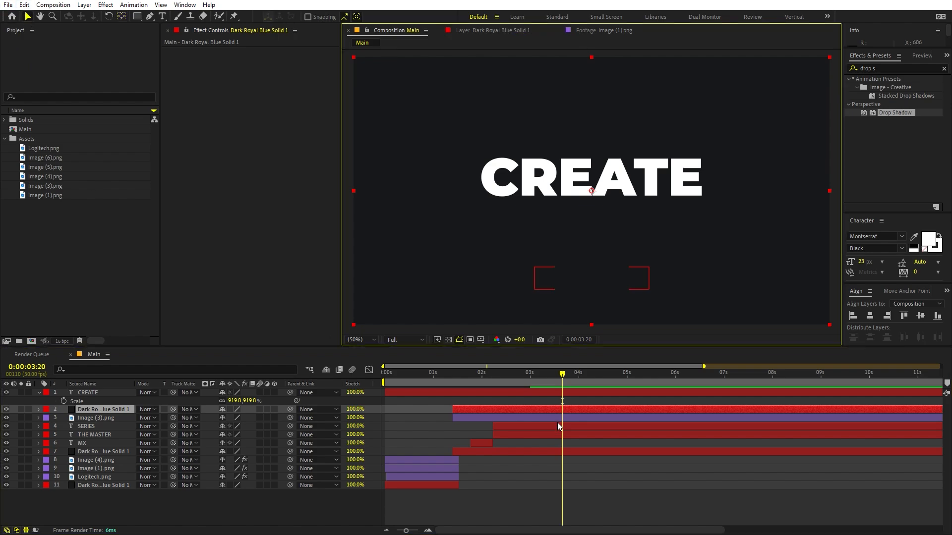
{"action": "double_click", "coordinate": [558, 393]}
{"action": "left_click", "coordinate": [696, 174]}
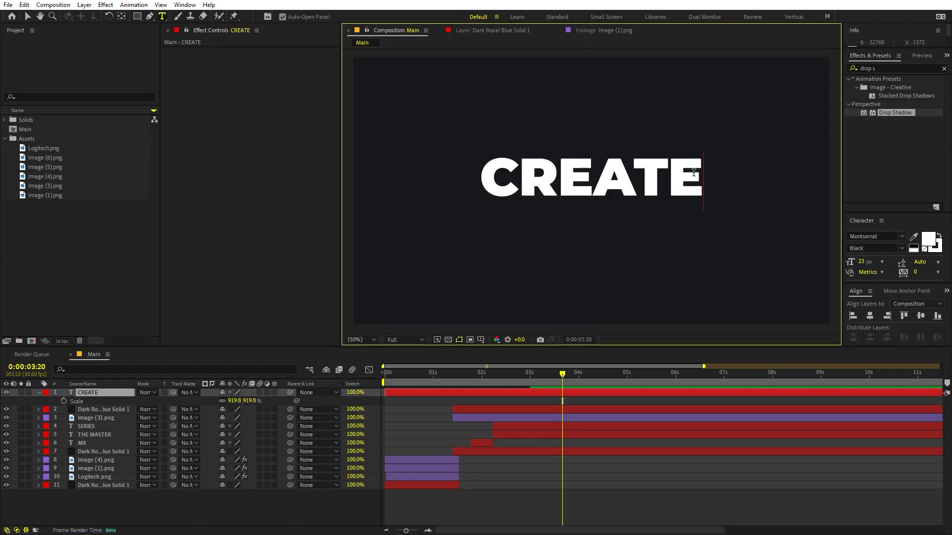
{"action": "key", "text": "Return"}
{"action": "type", "text": "MAKE"}
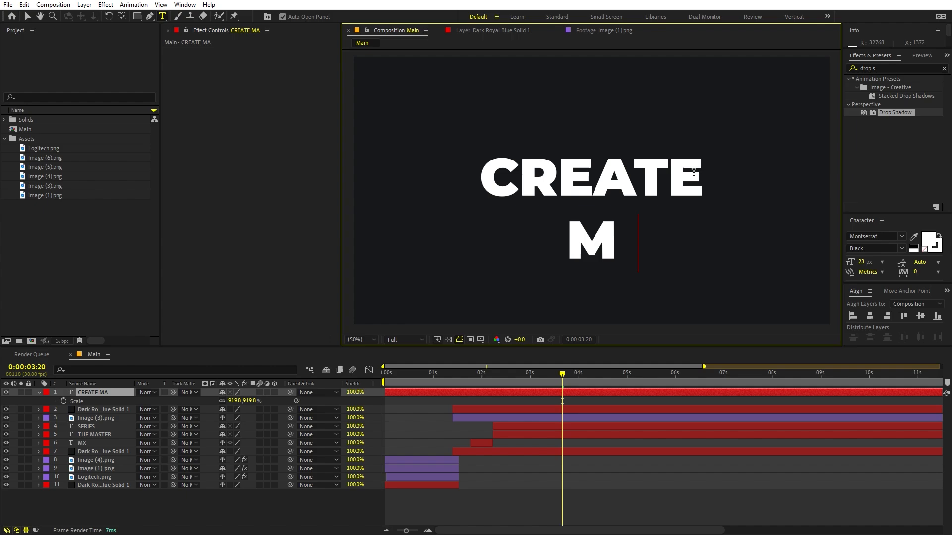
{"action": "key", "text": "Return"}
{"action": "type", "text": "AND DO"}
- Recolor only the word MAKE to a fully saturated bright green
{"action": "double_click", "coordinate": [580, 252]}
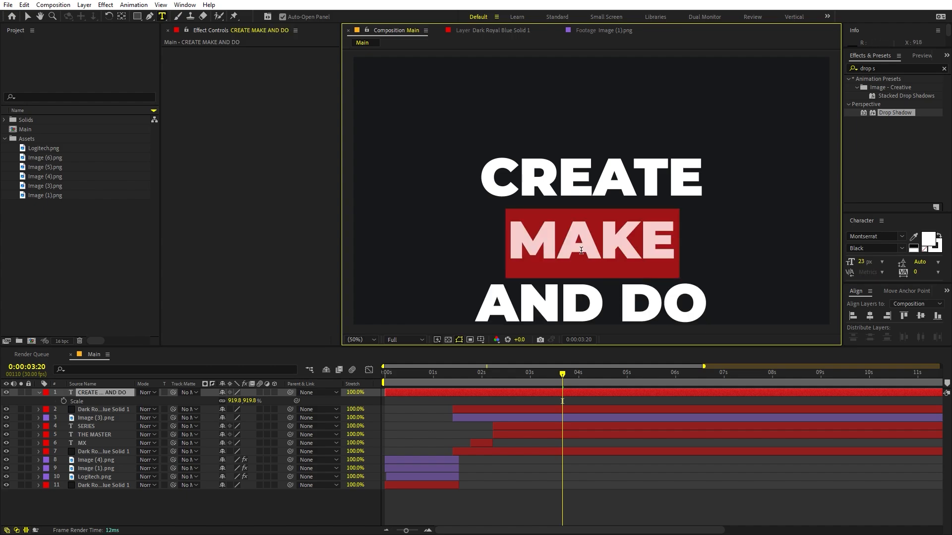
{"action": "left_click", "coordinate": [928, 241]}
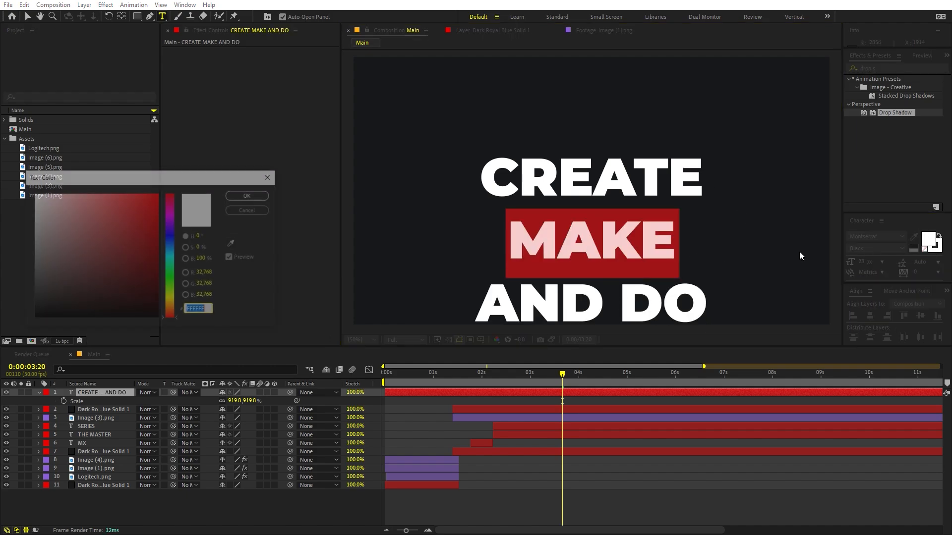
{"action": "left_click", "coordinate": [174, 265]}
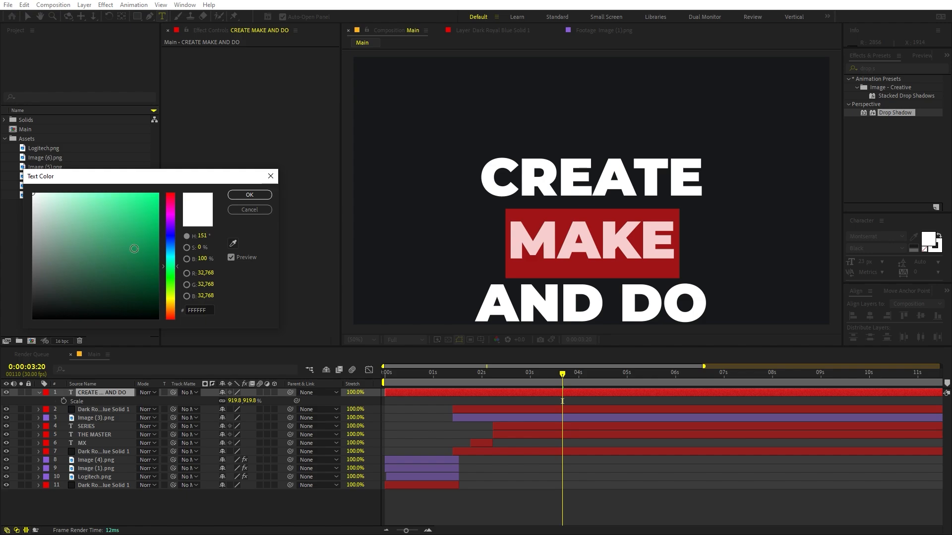
{"action": "left_click_drag", "start_coordinate": [134, 249], "coordinate": [179, 176]}
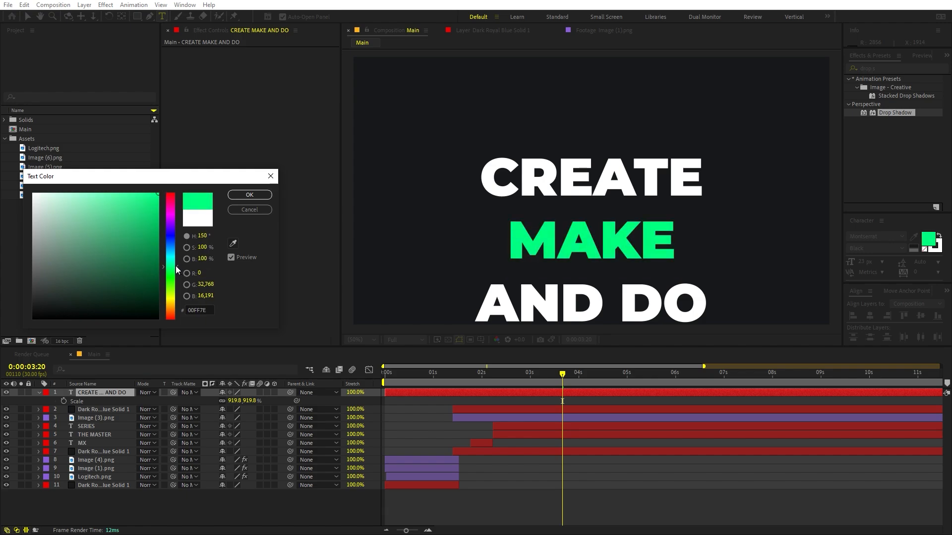
{"action": "left_click", "coordinate": [250, 195]}
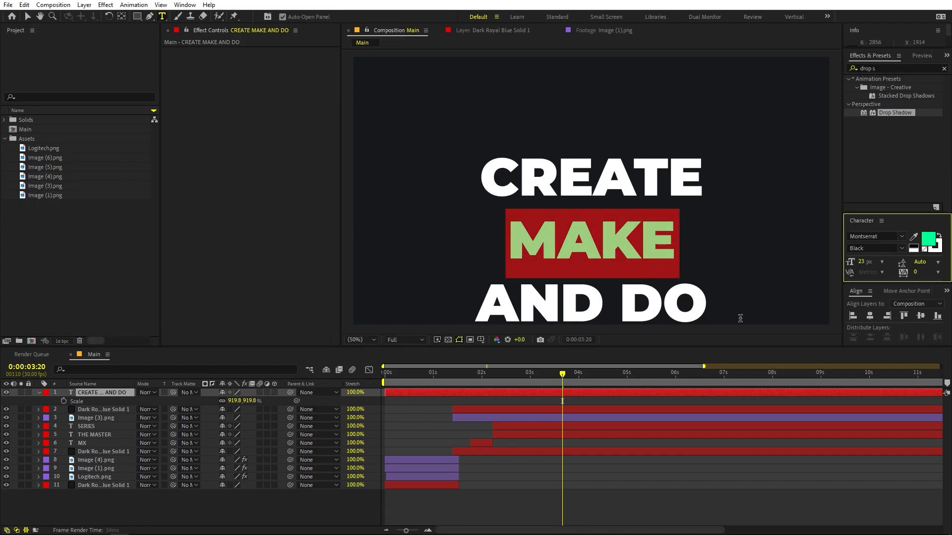
- Center the three-line text layer horizontally and vertically in the composition
{"action": "left_click", "coordinate": [870, 315]}
{"action": "left_click", "coordinate": [920, 316]}
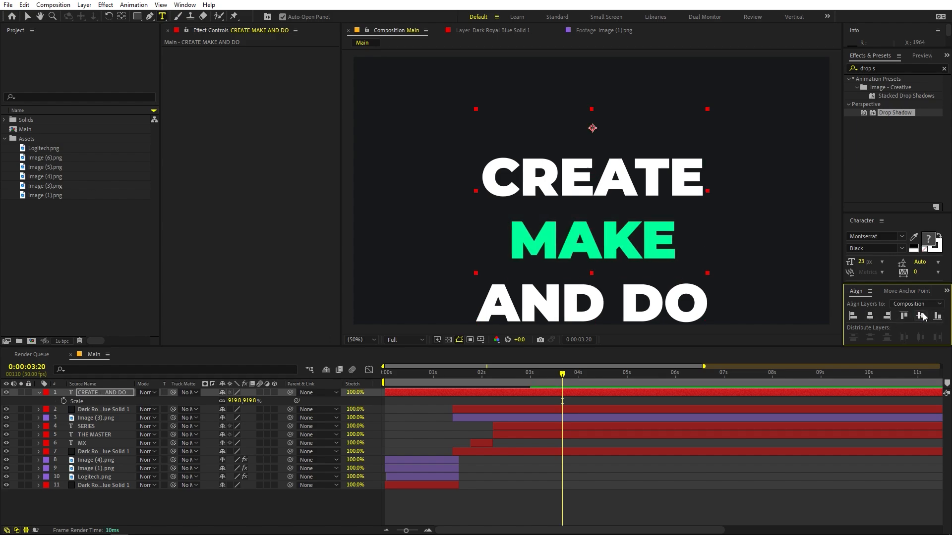
{"action": "left_click", "coordinate": [25, 18]}
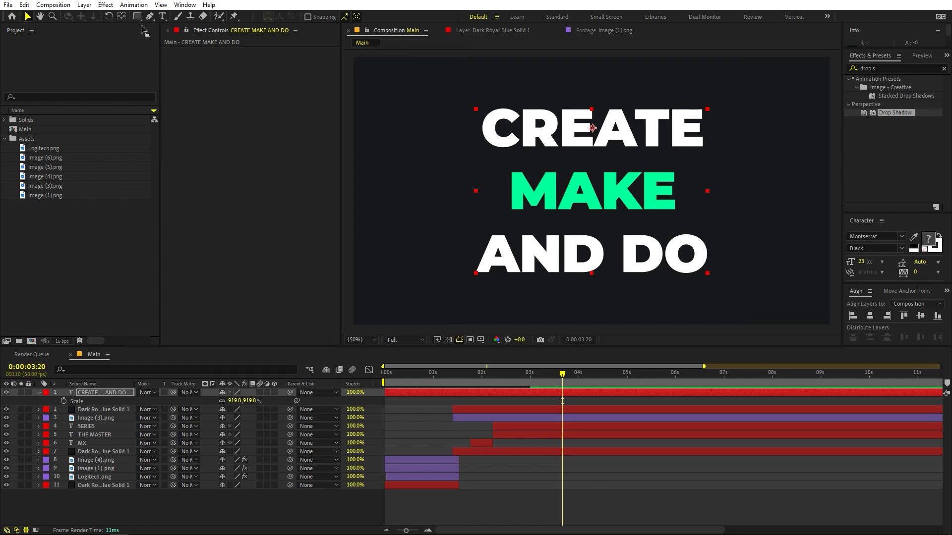
- Shift the three-line text layer to start at 0:00:02:23 and duplicate it twice
{"action": "left_click_drag", "start_coordinate": [396, 398], "coordinate": [529, 397]}
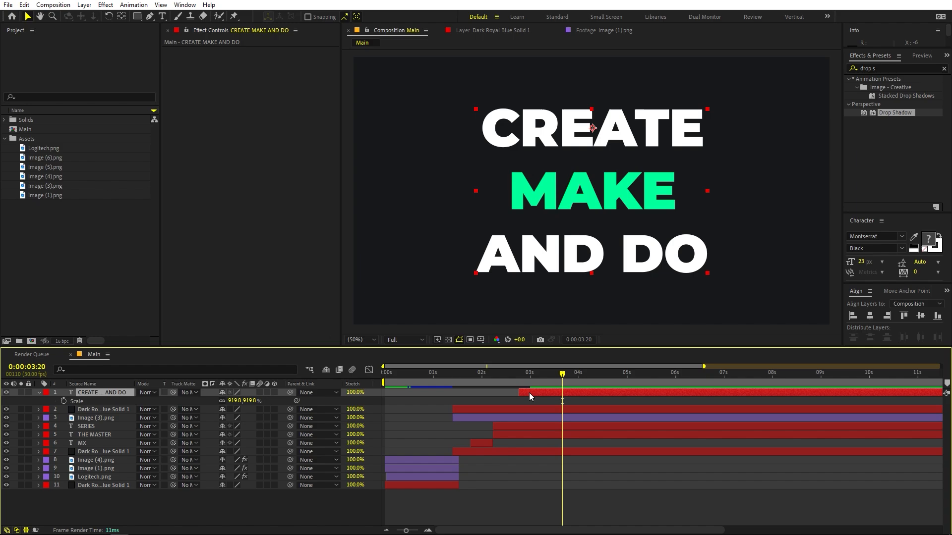
{"action": "key", "text": "ctrl+d"}
{"action": "key", "text": "ctrl+d"}
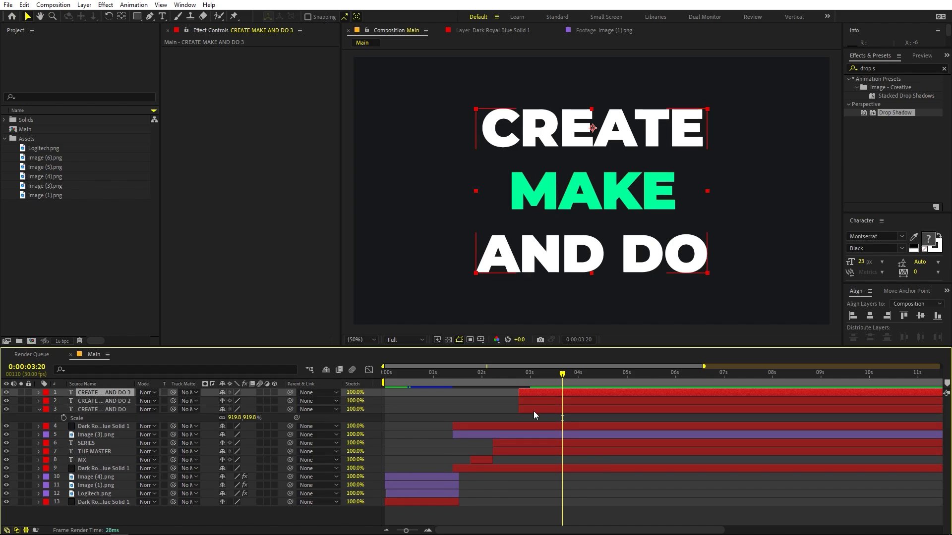
- Remove the MAKE and AND DO lines from the uppermost text copy, leaving only CREATE
{"action": "double_click", "coordinate": [536, 393]}
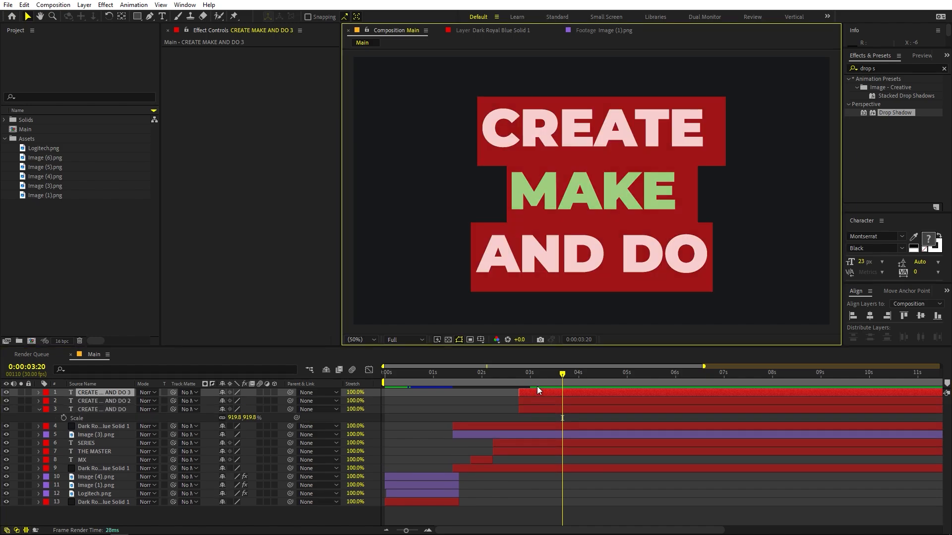
{"action": "left_click", "coordinate": [517, 196]}
{"action": "left_click_drag", "start_coordinate": [517, 196], "coordinate": [717, 248]}
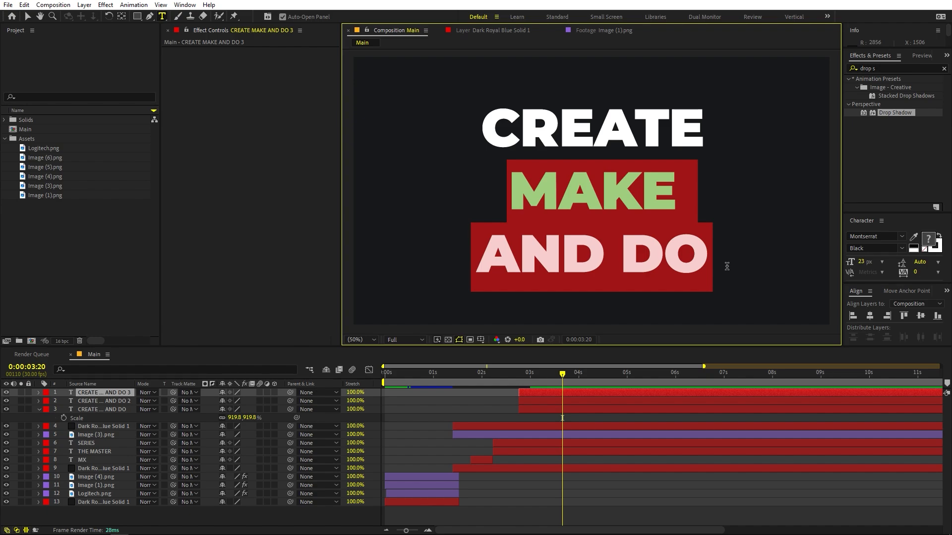
{"action": "key", "text": "BackSpace"}
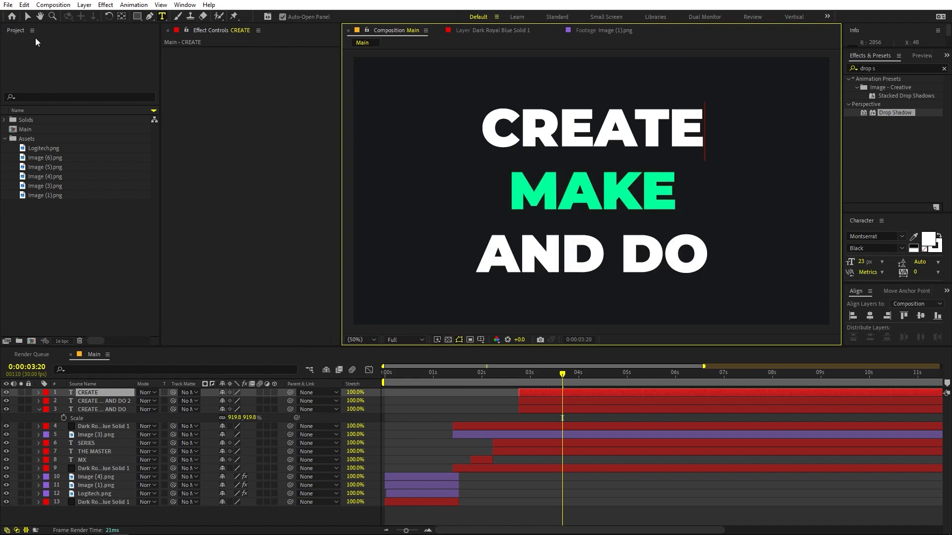
{"action": "left_click", "coordinate": [27, 16]}
- Remove the words CREATE and AND DO from the second text copy, leaving only MAKE in its place
{"action": "double_click", "coordinate": [543, 400]}
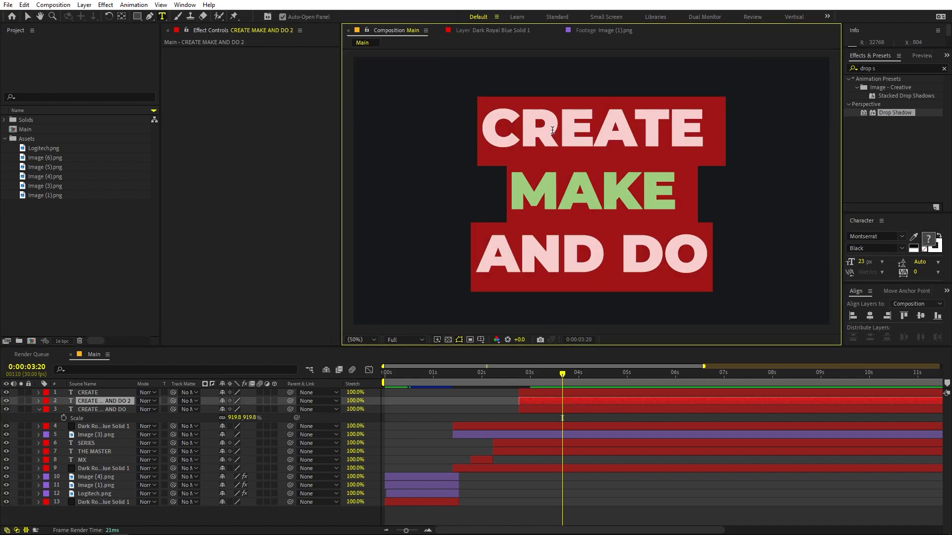
{"action": "double_click", "coordinate": [552, 123]}
{"action": "key", "text": "BackSpace"}
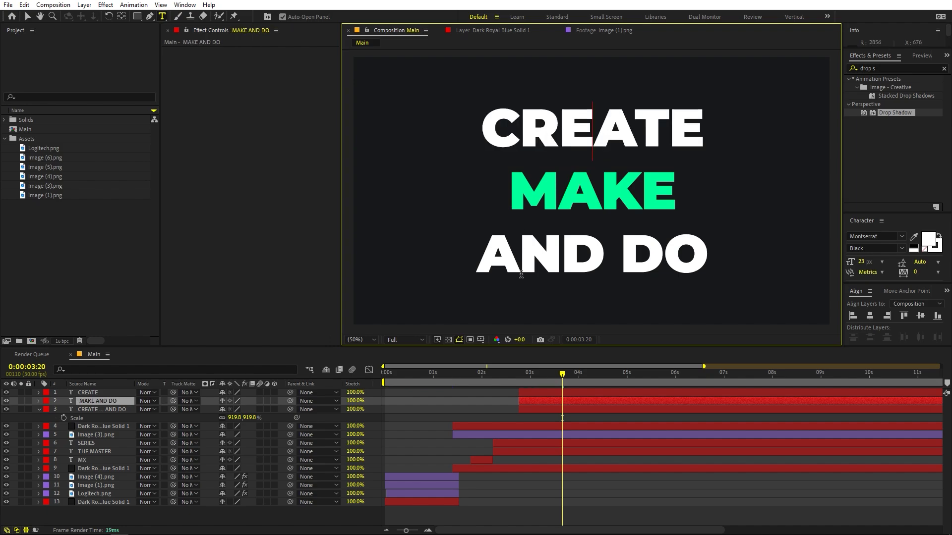
{"action": "triple_click", "coordinate": [572, 259]}
{"action": "key", "text": "BackSpace"}
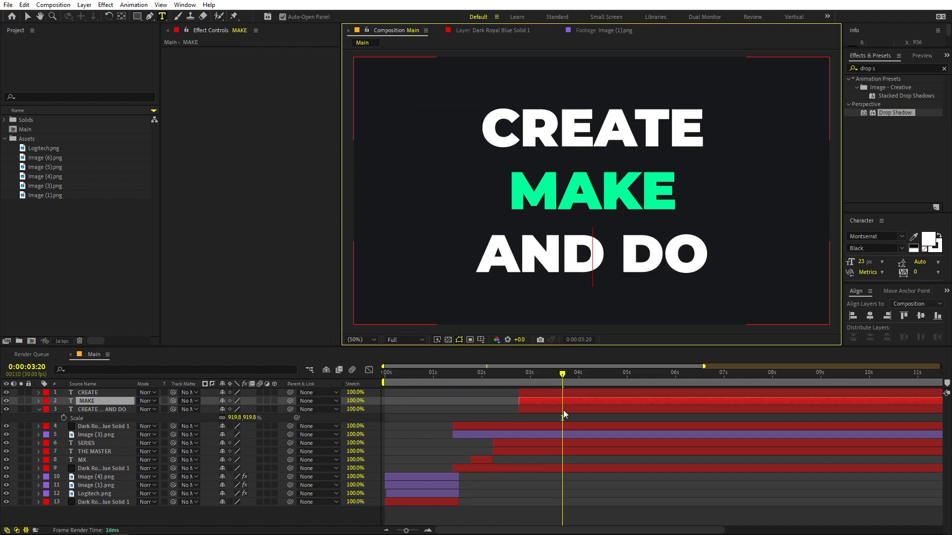
- Reduce the original text layer to AND DO, restoring a blank line above so it stays on the third row
{"action": "double_click", "coordinate": [563, 407]}
{"action": "left_click", "coordinate": [507, 131]}
{"action": "left_click_drag", "start_coordinate": [497, 127], "coordinate": [669, 193]}
{"action": "key", "text": "BackSpace"}
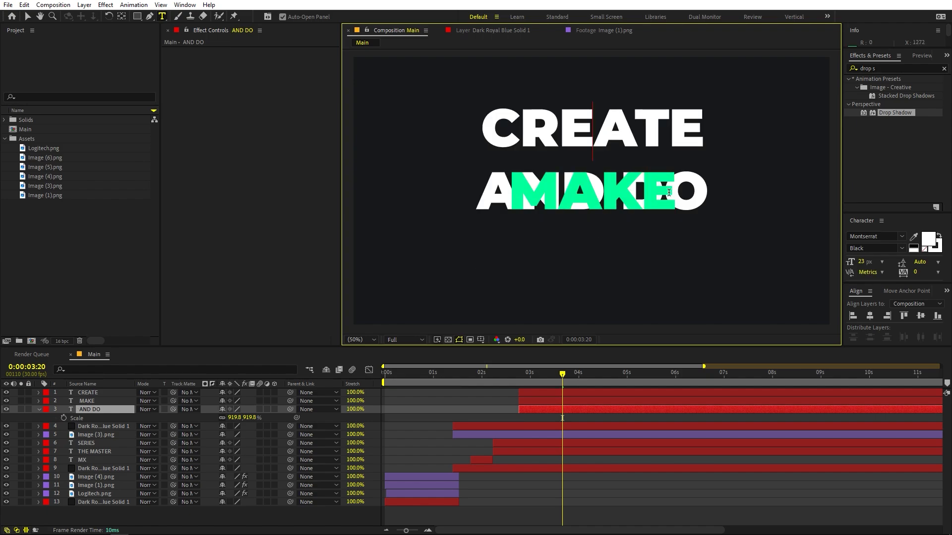
{"action": "key", "text": "Return"}
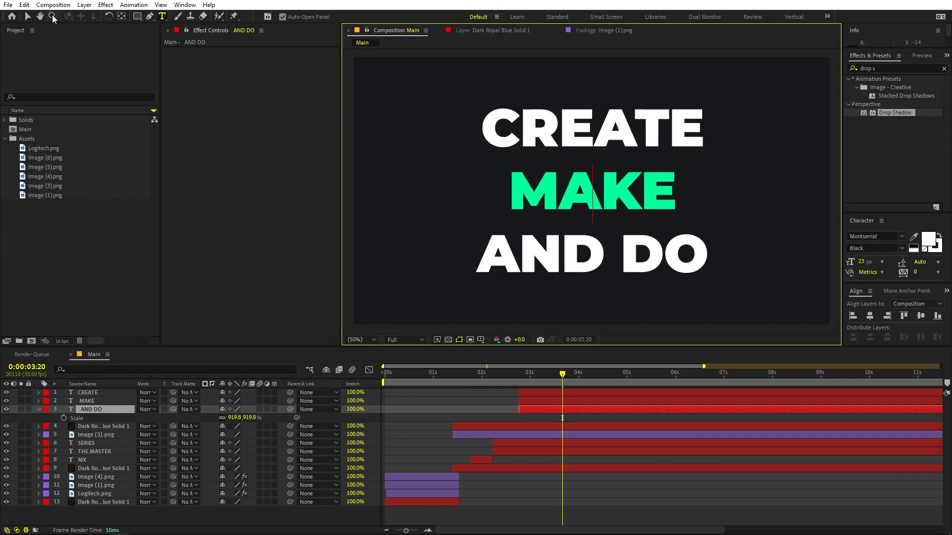
{"action": "left_click", "coordinate": [28, 17]}
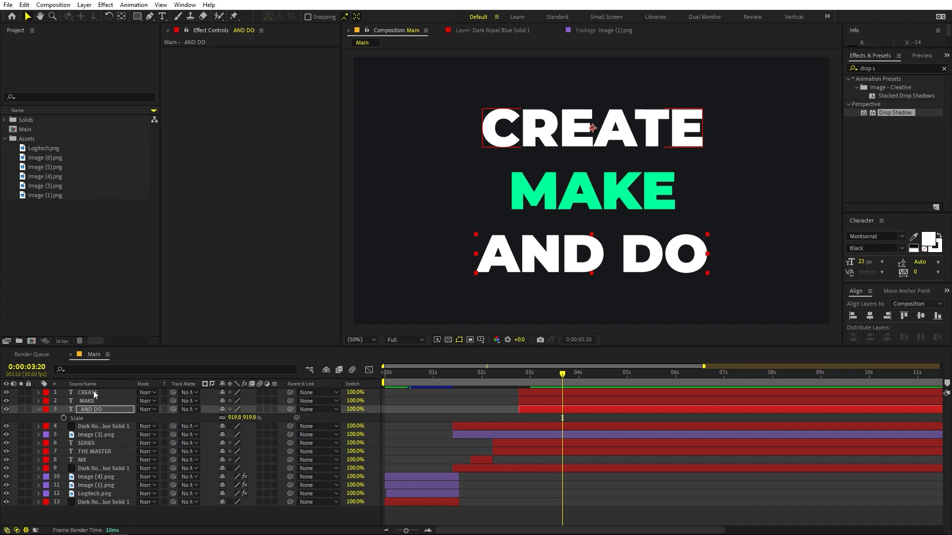
- Center the anchor points of the CREATE, MAKE and AND DO layers and keyframe their current scale at 0:00:03:20
{"action": "left_click", "coordinate": [94, 392], "text": "shift"}
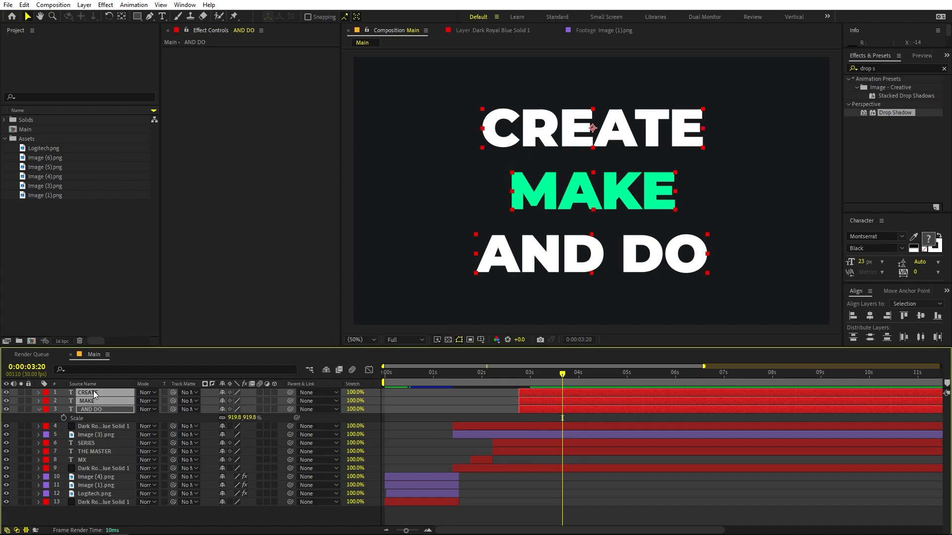
{"action": "left_click", "coordinate": [121, 17]}
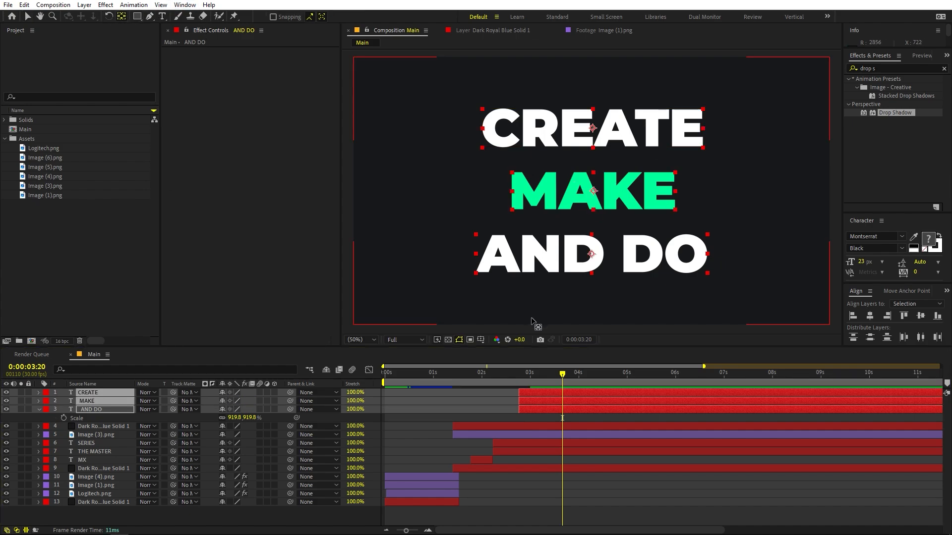
{"action": "key", "text": "s"}
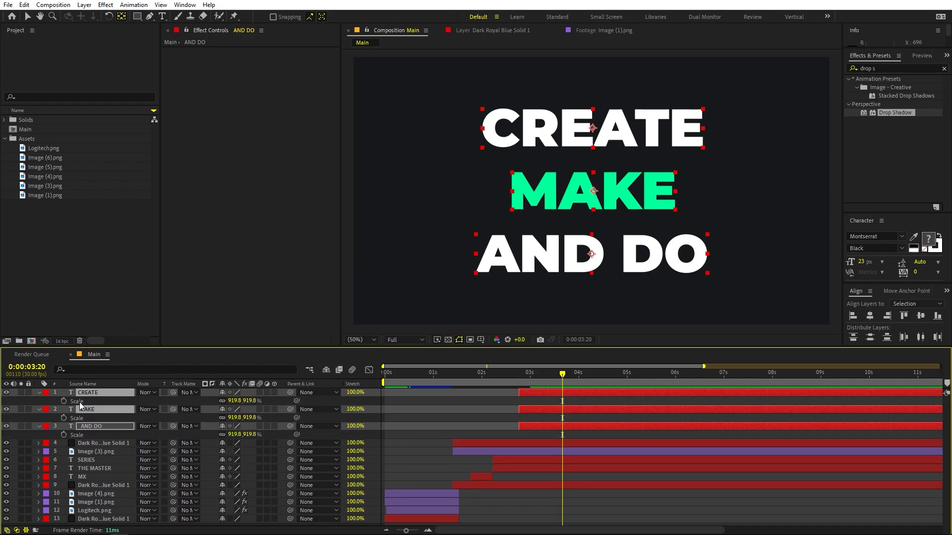
{"action": "left_click", "coordinate": [65, 402]}
- Set the three text layers' scale to 10839.8% at 0:00:02:23 and apply Easy Ease to all their scale keyframes
{"action": "left_click_drag", "start_coordinate": [541, 376], "coordinate": [519, 379]}
{"action": "left_click_drag", "start_coordinate": [234, 401], "coordinate": [702, 380]}
{"action": "left_click_drag", "start_coordinate": [577, 397], "coordinate": [469, 446]}
{"action": "key", "text": "F9"}
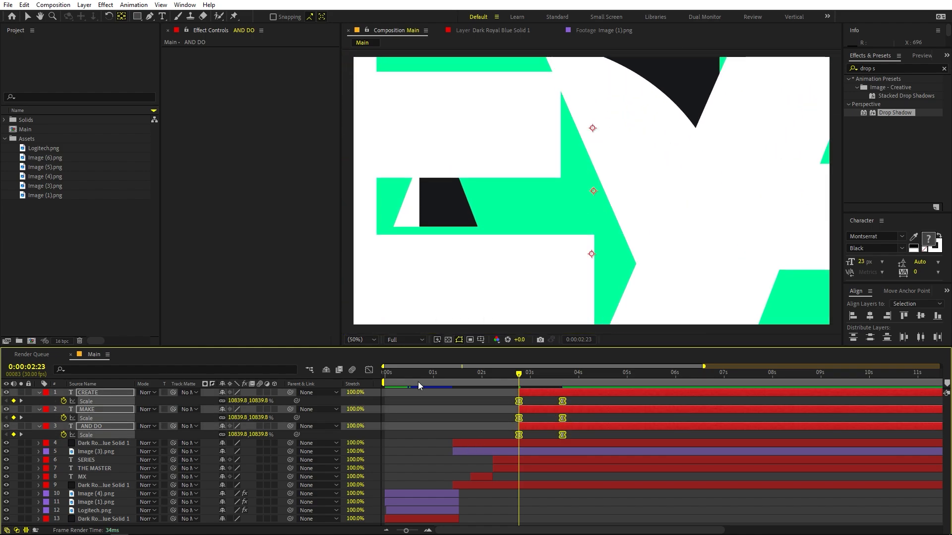
- Reshape the scale speed curve to peak at the start and slow toward the end, preview it, and leave the Graph Editor
{"action": "left_click", "coordinate": [370, 370]}
{"action": "left_click_drag", "start_coordinate": [639, 454], "coordinate": [491, 389]}
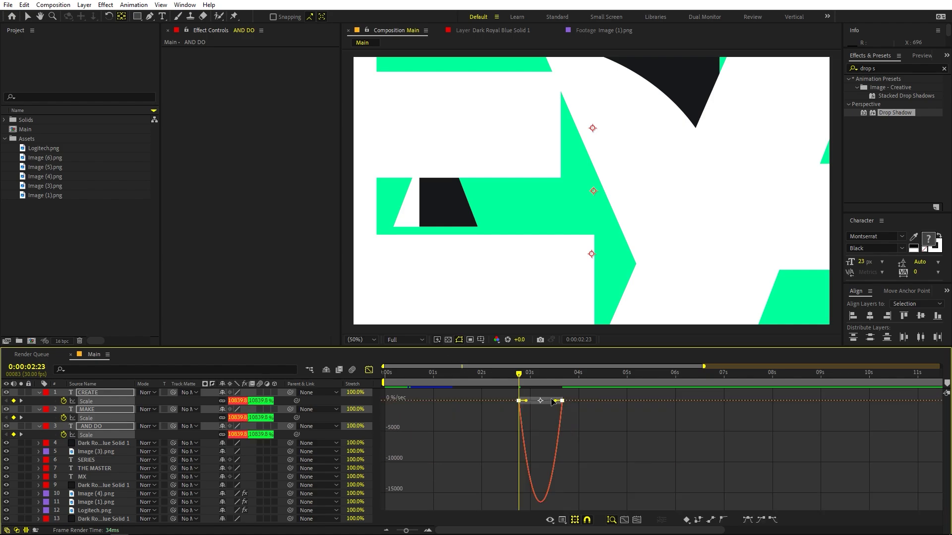
{"action": "mouse_move", "coordinate": [554, 401]}
{"action": "left_mouse_down"}
{"action": "mouse_move", "coordinate": [520, 400]}
{"action": "mouse_move", "coordinate": [497, 381]}
{"action": "mouse_move", "coordinate": [510, 402]}
{"action": "left_mouse_up"}
{"action": "key", "text": "space"}
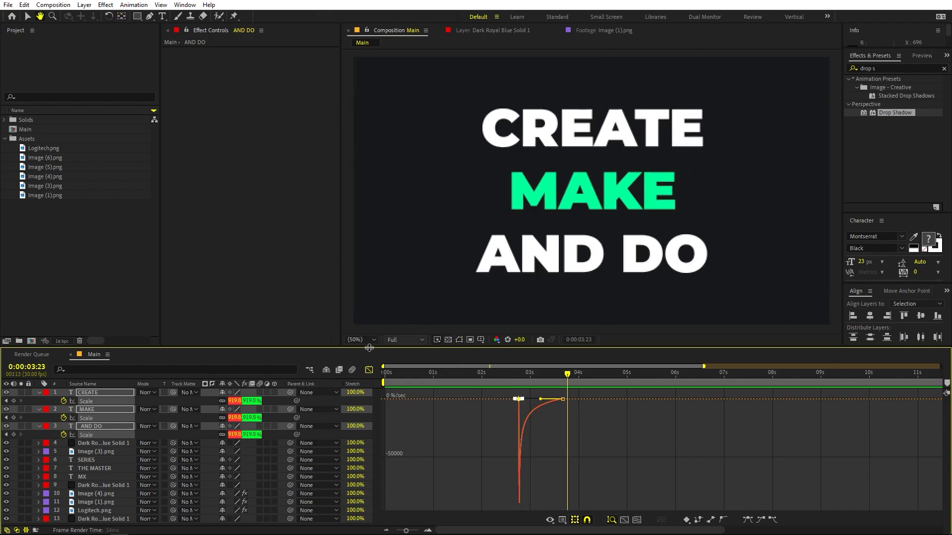
{"action": "key", "text": "space"}
{"action": "key", "text": "shift+F3"}
- Move the three text layers' end scale keyframes earlier to about 0:00:03:09 and go to 0:00:02:00
{"action": "left_click_drag", "start_coordinate": [561, 417], "coordinate": [554, 440]}
{"action": "left_click_drag", "start_coordinate": [564, 401], "coordinate": [558, 382]}
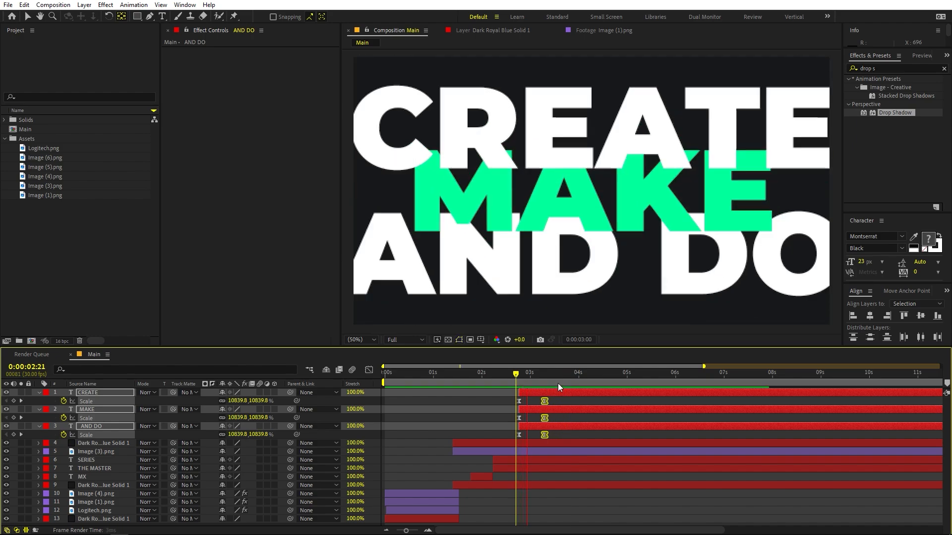
{"action": "left_click_drag", "start_coordinate": [482, 375], "coordinate": [481, 375]}
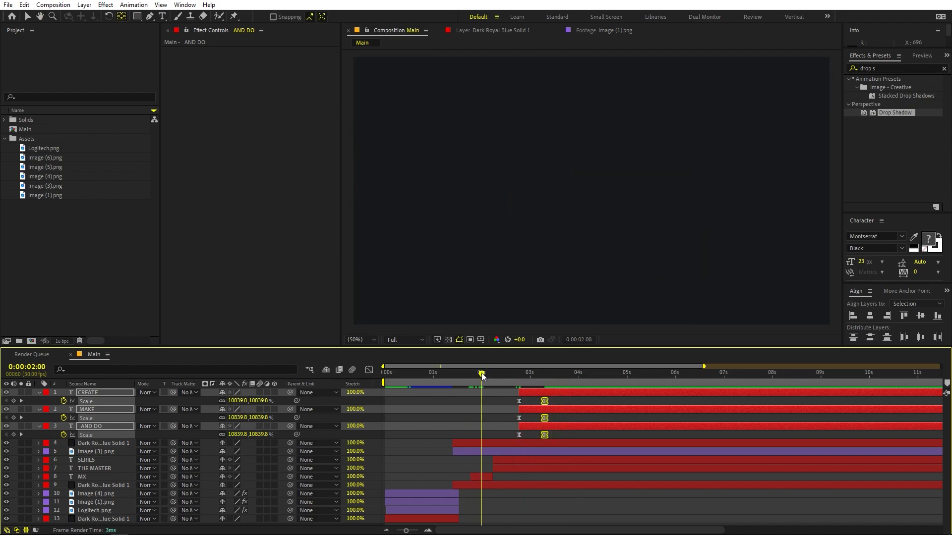
- Shift the upper Dark Royal Blue Solid 1 layer to start at about 0:00:06:09 and preview the uncovered product scene
{"action": "left_click", "coordinate": [507, 444]}
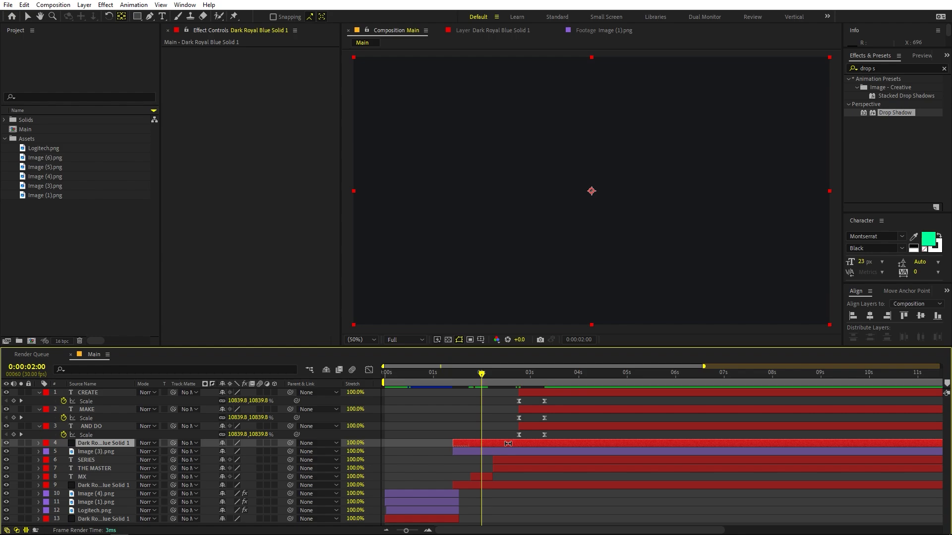
{"action": "key", "text": "v"}
{"action": "left_click_drag", "start_coordinate": [507, 444], "coordinate": [745, 444]}
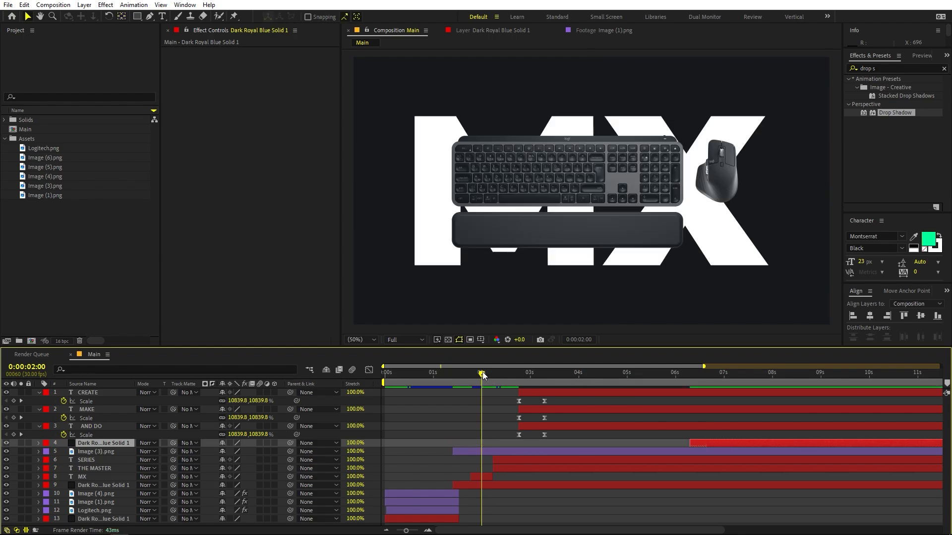
{"action": "key", "text": "space"}
- Shift the CREATE, MAKE and AND DO layers together to start at 0:00:03:17, checking the timing with a preview from 0:00:01:00
{"action": "left_click", "coordinate": [531, 395]}
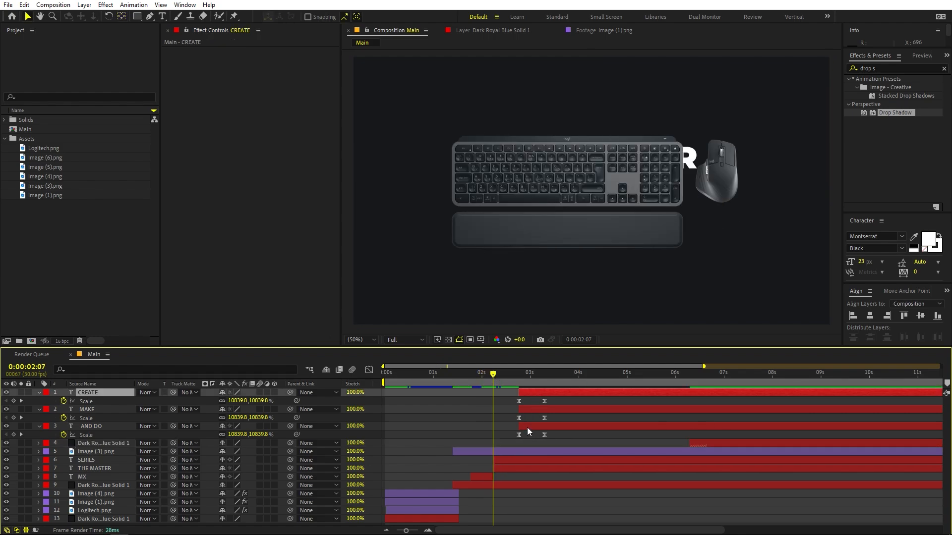
{"action": "left_click", "coordinate": [528, 427], "text": "shift"}
{"action": "left_click_drag", "start_coordinate": [526, 391], "coordinate": [595, 391]}
{"action": "left_click_drag", "start_coordinate": [492, 374], "coordinate": [433, 391]}
{"action": "key", "text": "space"}
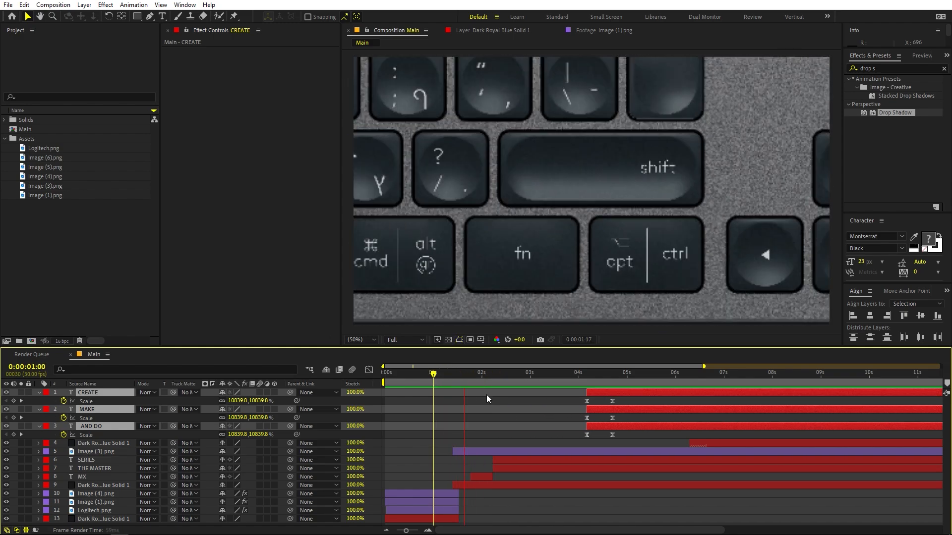
{"action": "key", "text": "space"}
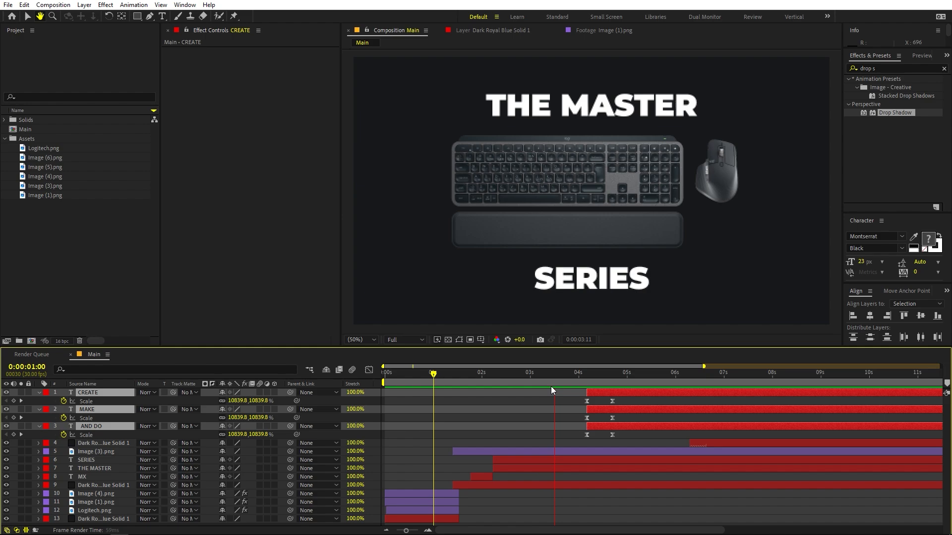
{"action": "left_click_drag", "start_coordinate": [596, 391], "coordinate": [569, 394]}
{"action": "left_click", "coordinate": [598, 403]}
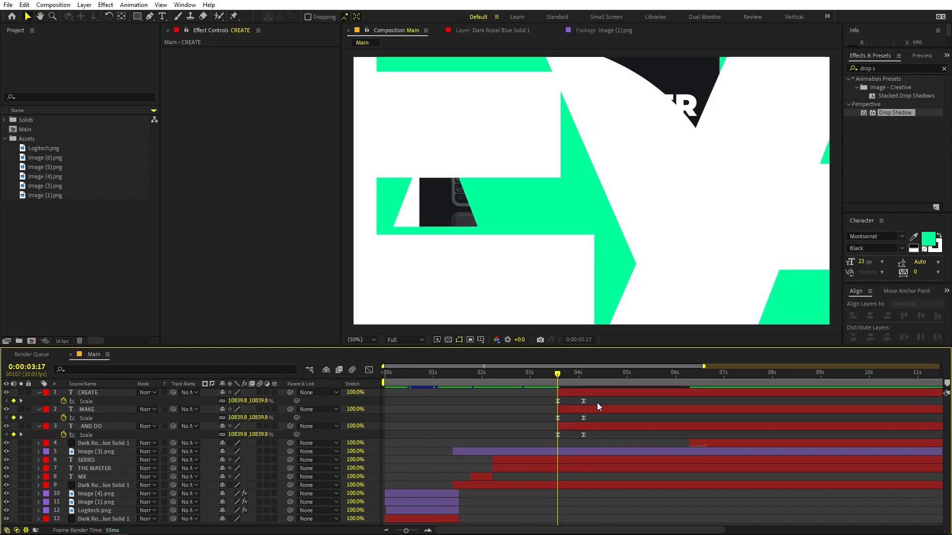
- Stagger the text layers two frames apart, starting MAKE at 0:00:03:19 and AND DO at 0:00:03:21, and preview the timing
{"action": "scroll", "coordinate": [562, 421], "scroll_direction": "up", "scroll_amount": 3}
{"action": "left_click", "coordinate": [557, 408]}
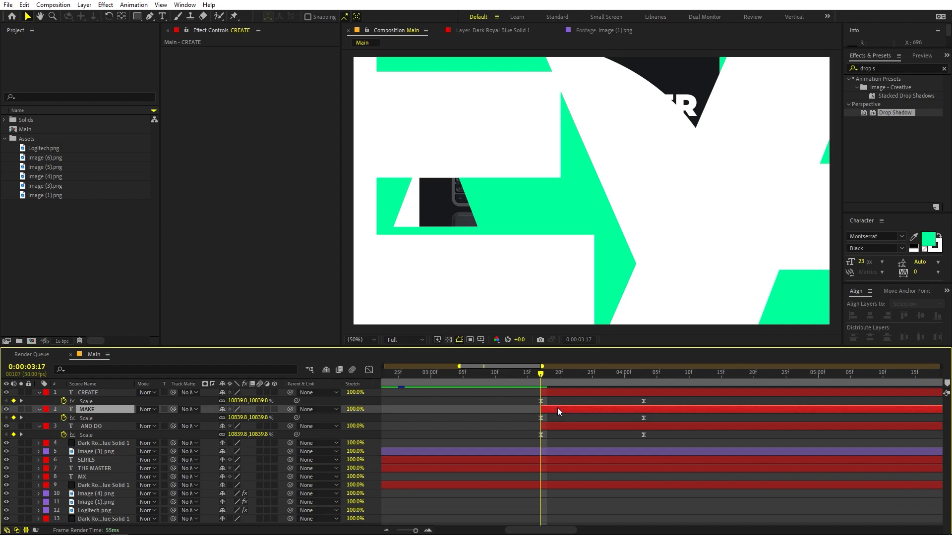
{"action": "left_click_drag", "start_coordinate": [557, 408], "coordinate": [578, 427]}
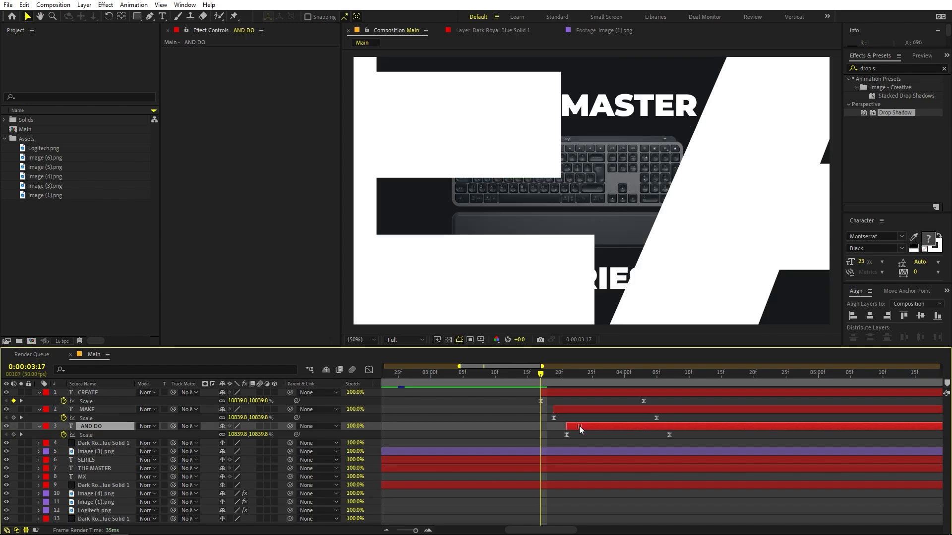
{"action": "key", "text": "space"}
{"action": "left_click", "coordinate": [547, 381]}
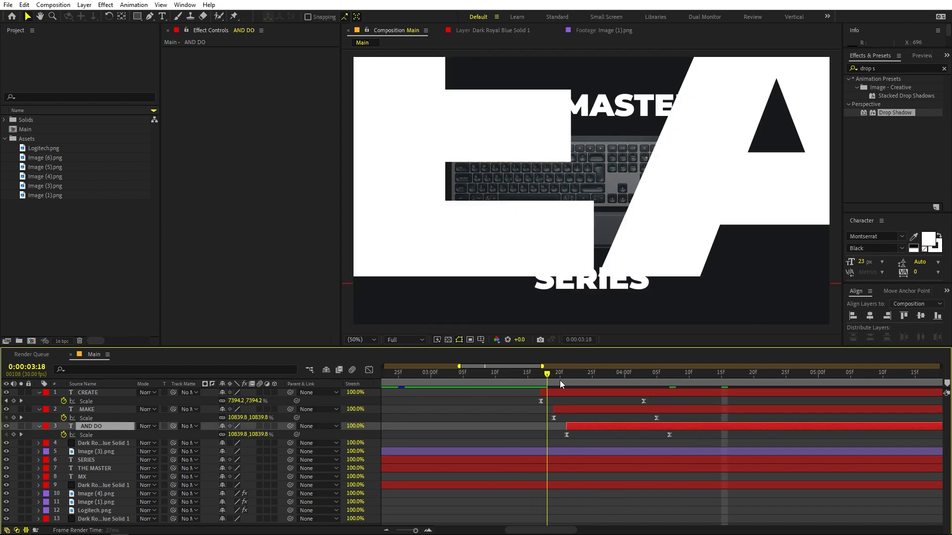
- Move the end scale keyframes of CREATE, MAKE and AND DO three frames earlier and preview from 0:00:03:14
{"action": "left_click_drag", "start_coordinate": [560, 380], "coordinate": [605, 385]}
{"action": "left_click_drag", "start_coordinate": [678, 438], "coordinate": [627, 403]}
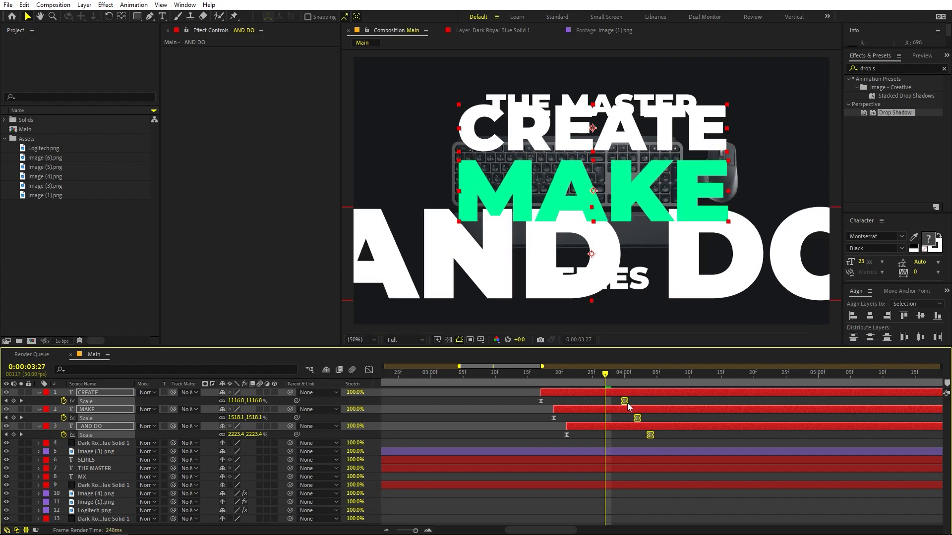
{"action": "key", "text": "F2"}
{"action": "left_click", "coordinate": [521, 382]}
{"action": "key", "text": "space"}
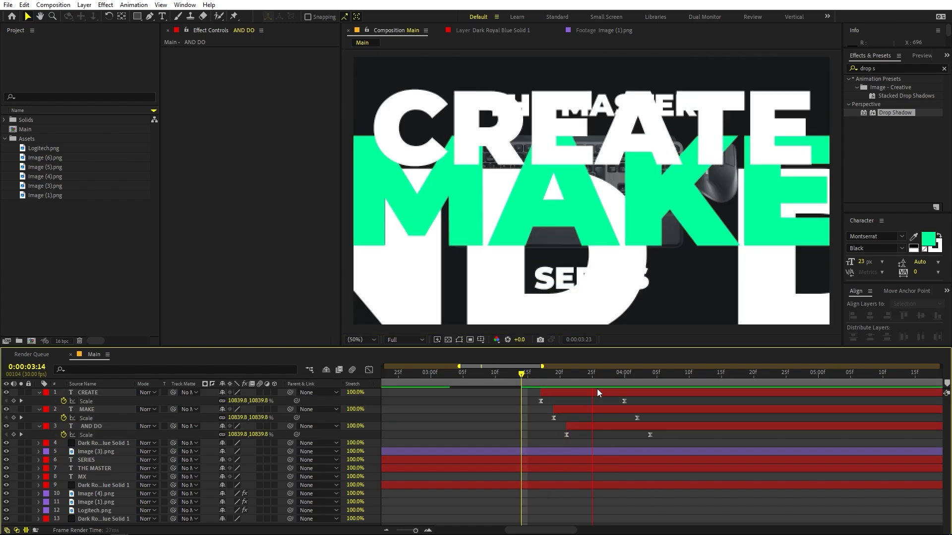
- Shift the upper Dark Royal Blue Solid 1 layer to start at 0:00:03:17 with the CREATE text and preview from 0:00:01:29
{"action": "left_click", "coordinate": [542, 381]}
{"action": "key", "text": "minus"}
{"action": "key", "text": "minus"}
{"action": "key", "text": "minus"}
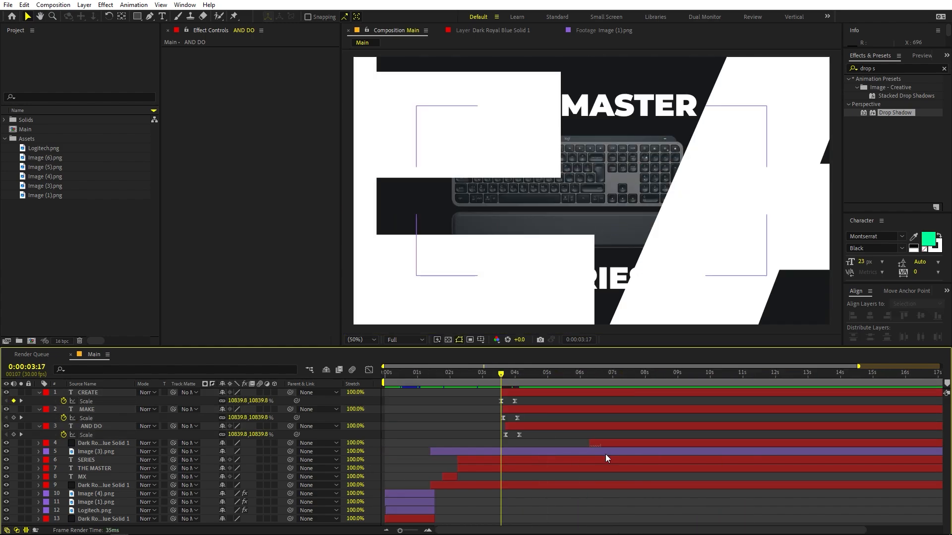
{"action": "left_click_drag", "start_coordinate": [603, 443], "coordinate": [519, 442]}
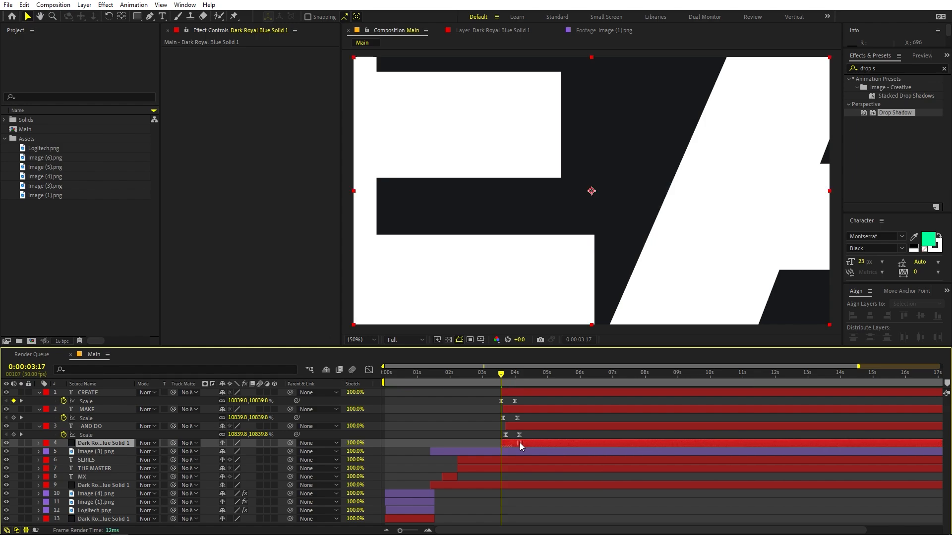
{"action": "key", "text": "space"}
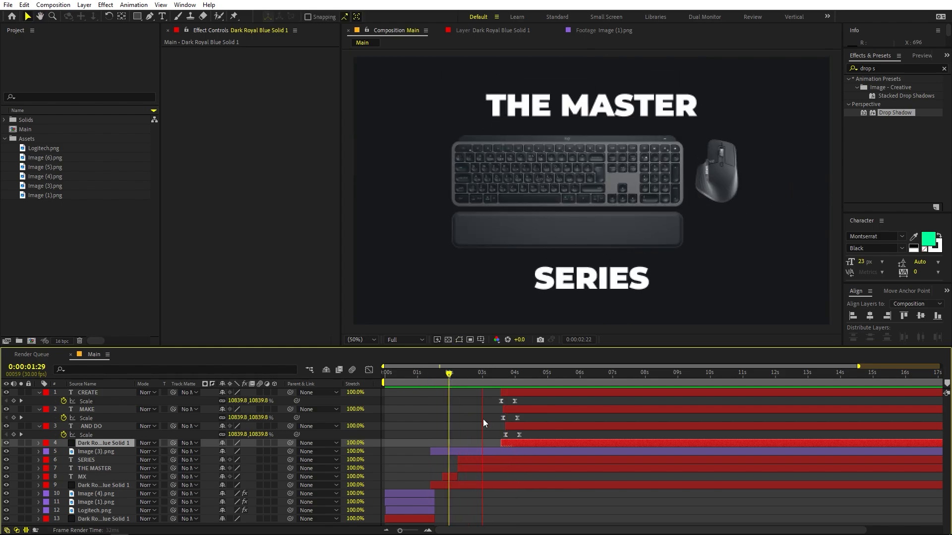
- Shift the three text layers and the solid beneath them together to start at about 0:00:03:07, previewing from 0:00:02:01
{"action": "left_click", "coordinate": [508, 394]}
{"action": "left_click", "coordinate": [517, 442], "text": "shift"}
{"action": "left_click_drag", "start_coordinate": [525, 442], "coordinate": [514, 443]}
{"action": "left_click", "coordinate": [450, 377]}
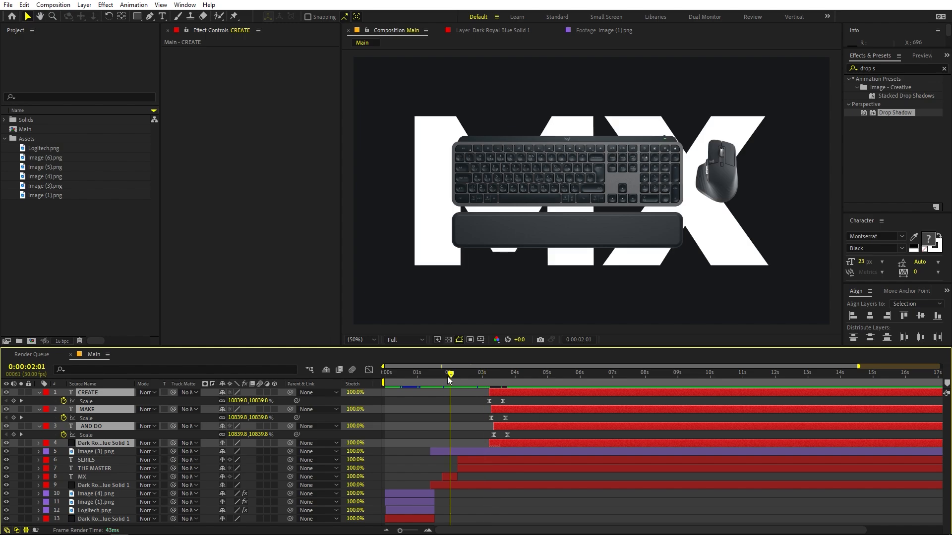
{"action": "key", "text": "space"}
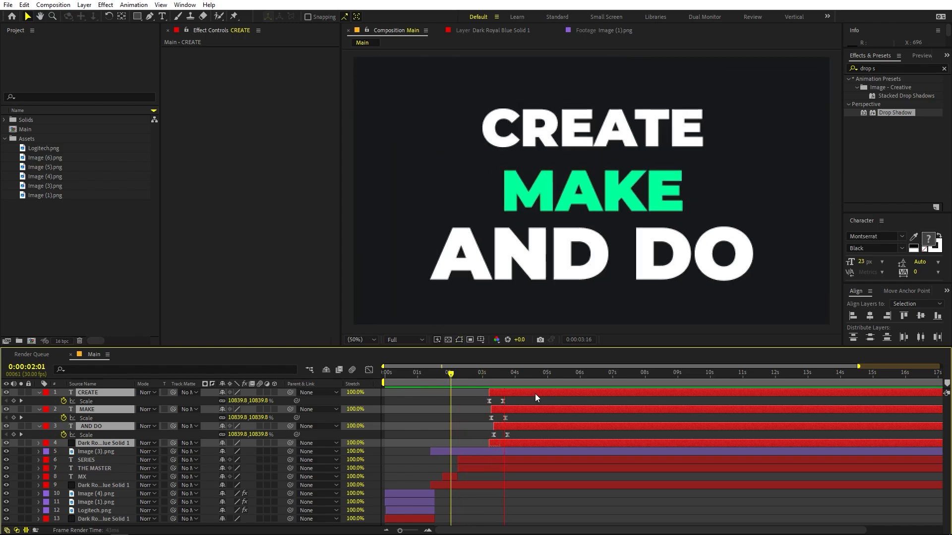
{"action": "left_click_drag", "start_coordinate": [495, 381], "coordinate": [537, 387]}
- Collapse the revealed properties of all layers in the timeline and deselect everything
{"action": "left_click", "coordinate": [445, 438]}
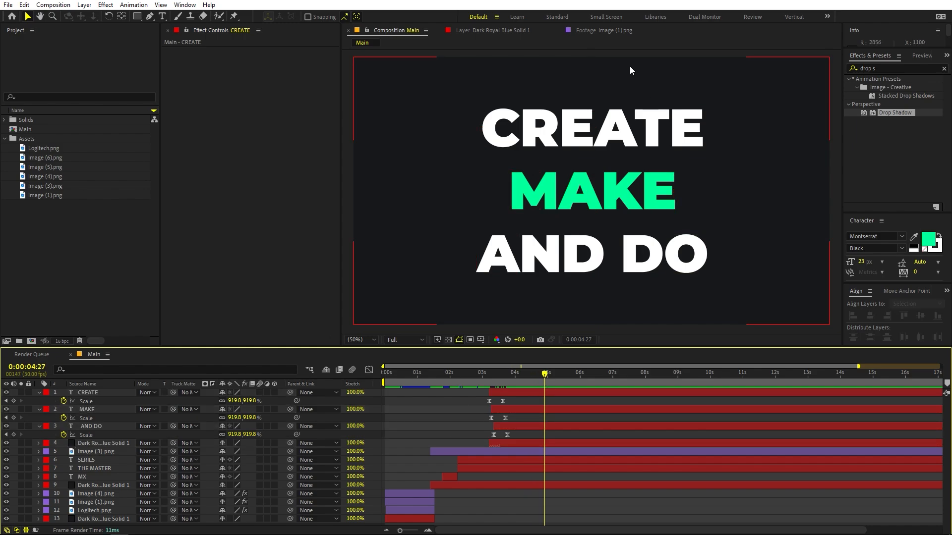
{"action": "key", "text": "ctrl+a"}
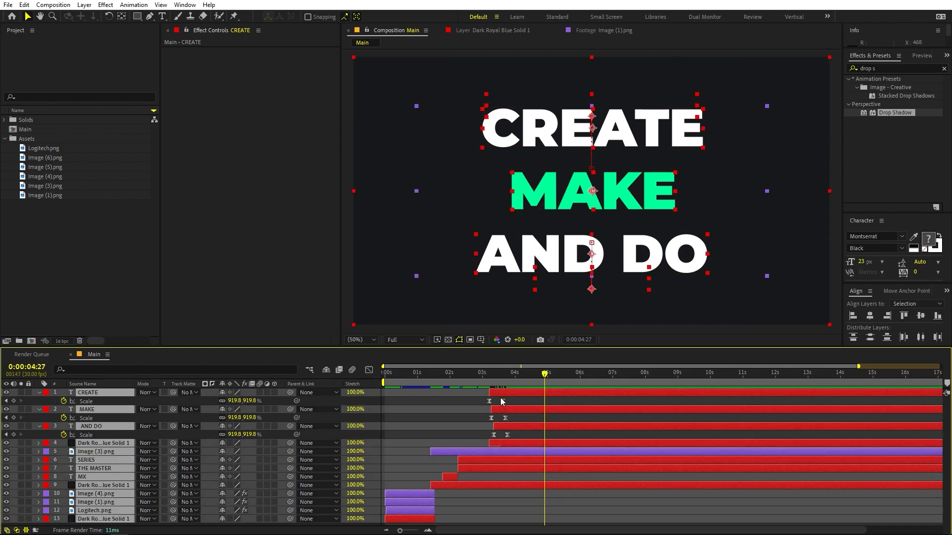
{"action": "key", "text": "u"}
{"action": "left_click", "coordinate": [560, 510]}
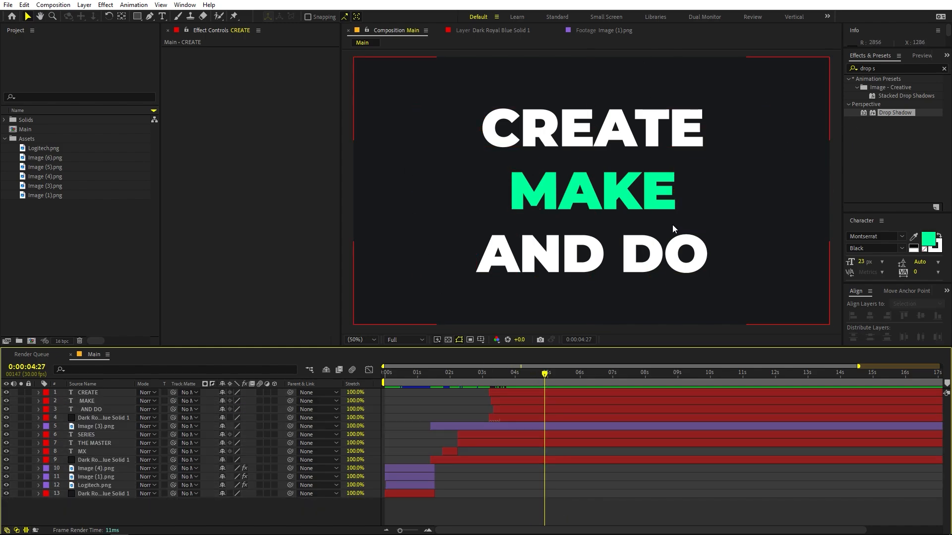
- Add Image (1).png from the Assets folder above the CREATE layer and shift it to start at 0:00:04:06
{"action": "left_click", "coordinate": [68, 231]}
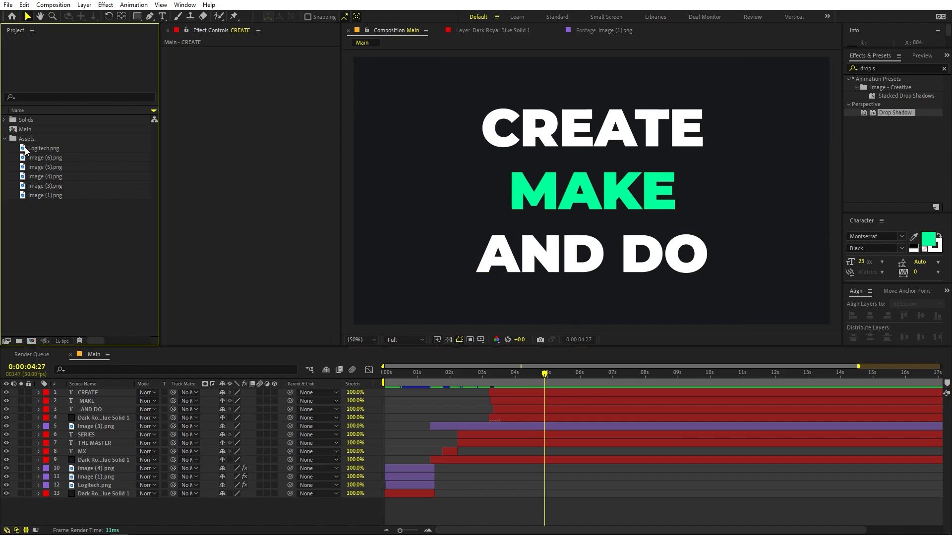
{"action": "left_click", "coordinate": [47, 197]}
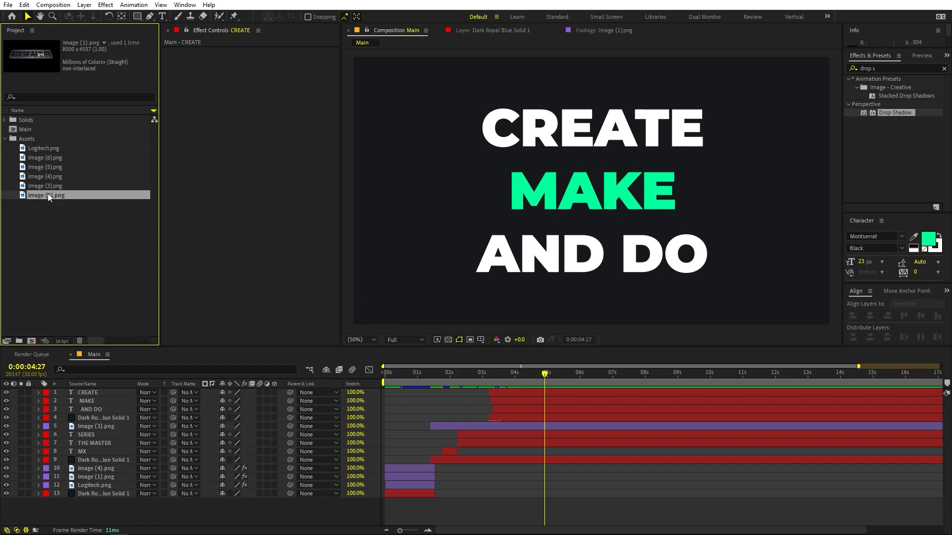
{"action": "left_click_drag", "start_coordinate": [49, 197], "coordinate": [85, 395]}
{"action": "left_click_drag", "start_coordinate": [405, 390], "coordinate": [447, 388]}
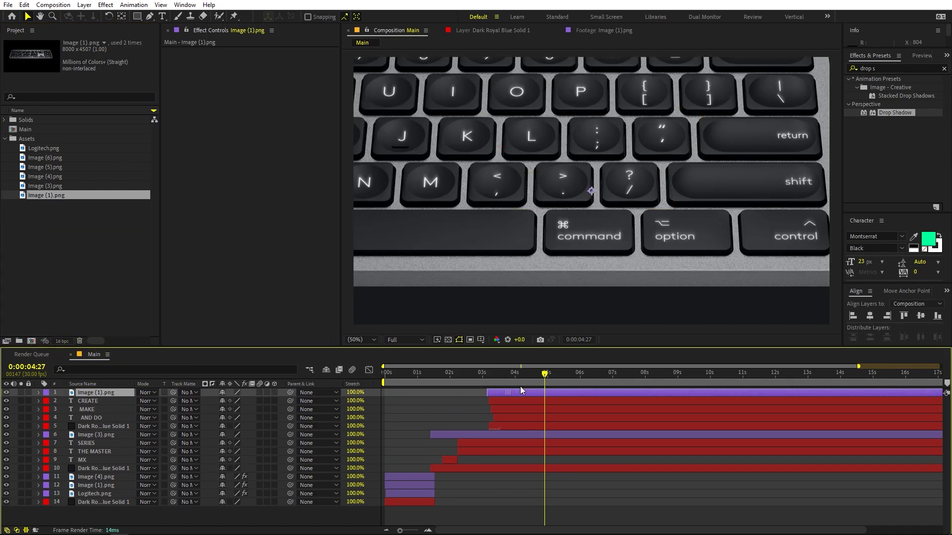
{"action": "left_click_drag", "start_coordinate": [521, 391], "coordinate": [561, 391]}
- Scale the new Image (1).png keyboard layer to 23.7% and rotate it to -44.8° at 0:00:04:06
{"action": "key", "text": "s"}
{"action": "left_click_drag", "start_coordinate": [233, 400], "coordinate": [16, 411]}
{"action": "left_click_drag", "start_coordinate": [544, 376], "coordinate": [522, 379]}
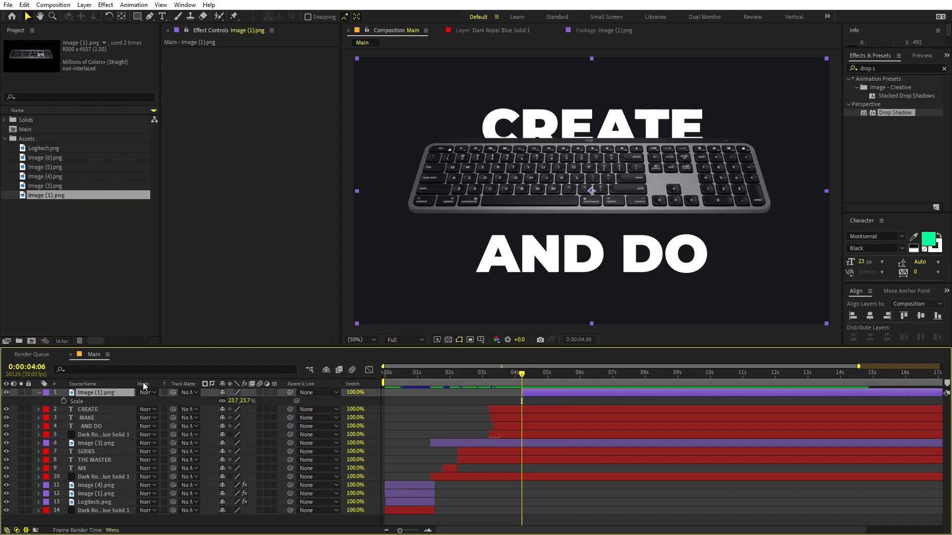
{"action": "key", "text": "r"}
{"action": "left_click_drag", "start_coordinate": [233, 400], "coordinate": [18, 406]}
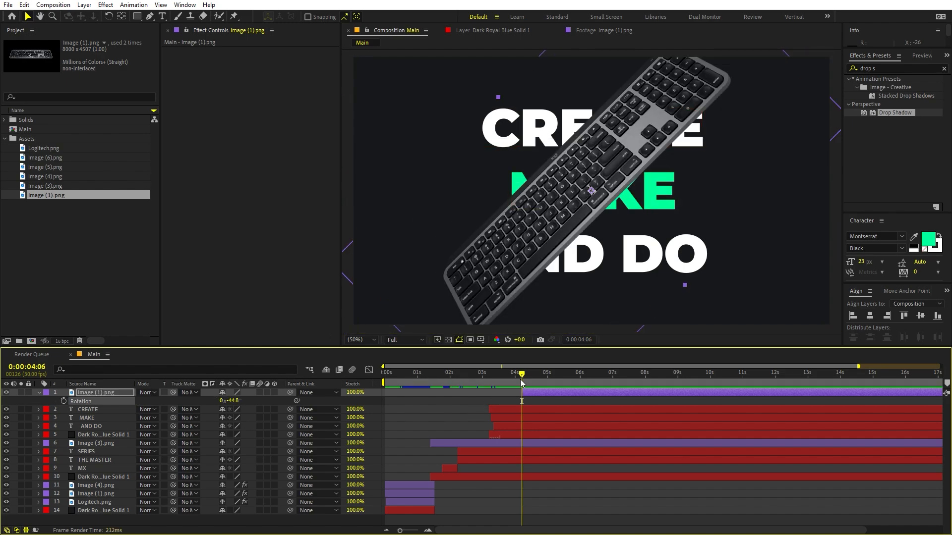
- Split the new keyboard layer at 0:00:04:10 and set the second part's rotation to -20.8°
{"action": "left_click_drag", "start_coordinate": [521, 375], "coordinate": [528, 376]}
{"action": "left_click_drag", "start_coordinate": [400, 530], "coordinate": [419, 531]}
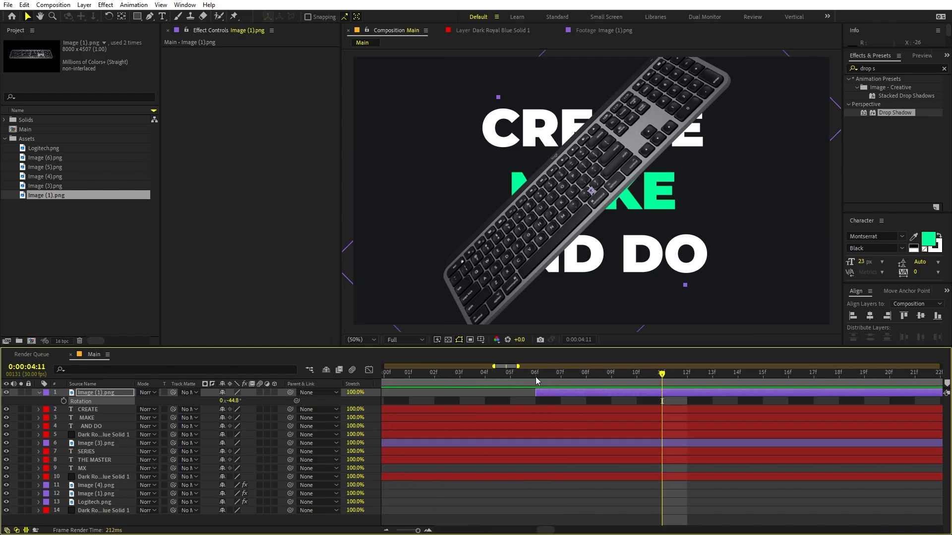
{"action": "left_click_drag", "start_coordinate": [537, 380], "coordinate": [638, 382]}
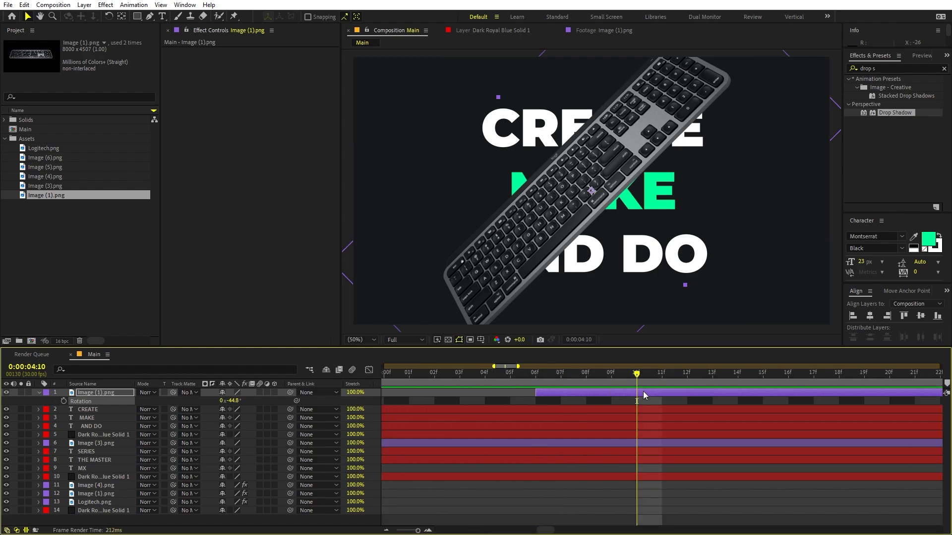
{"action": "left_click", "coordinate": [643, 395]}
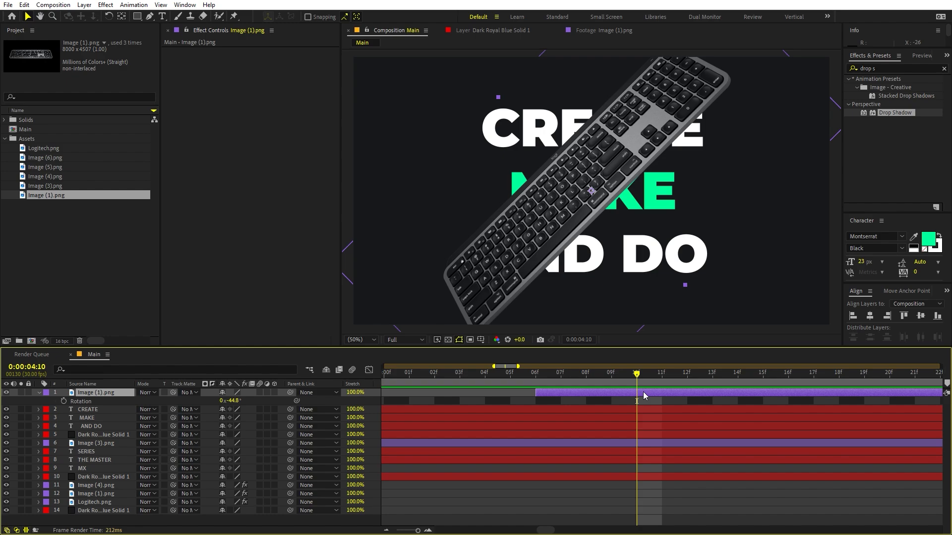
{"action": "key", "text": "ctrl+shift+d"}
{"action": "key", "text": "r"}
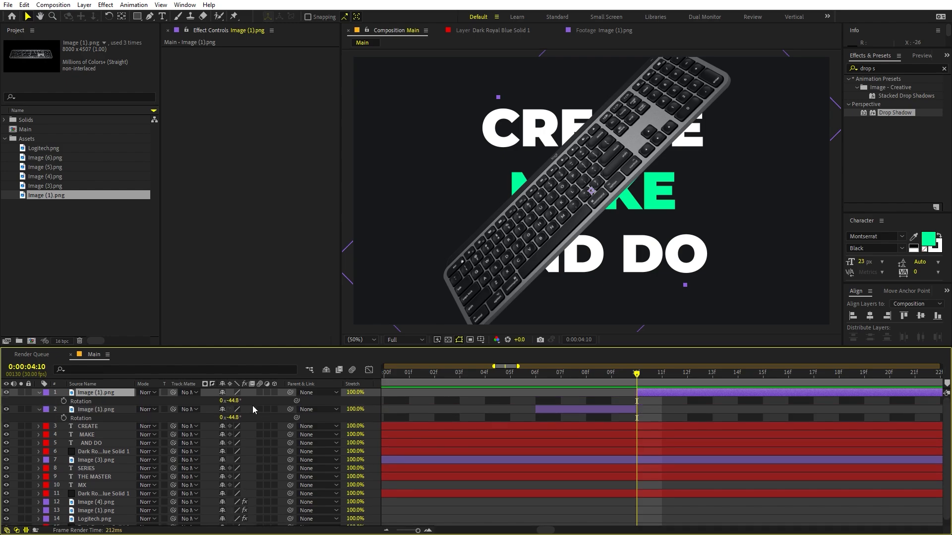
{"action": "left_click_drag", "start_coordinate": [235, 402], "coordinate": [356, 393]}
- Set the scale of both split keyboard layers to 21.0%
{"action": "left_click", "coordinate": [552, 410], "text": "shift"}
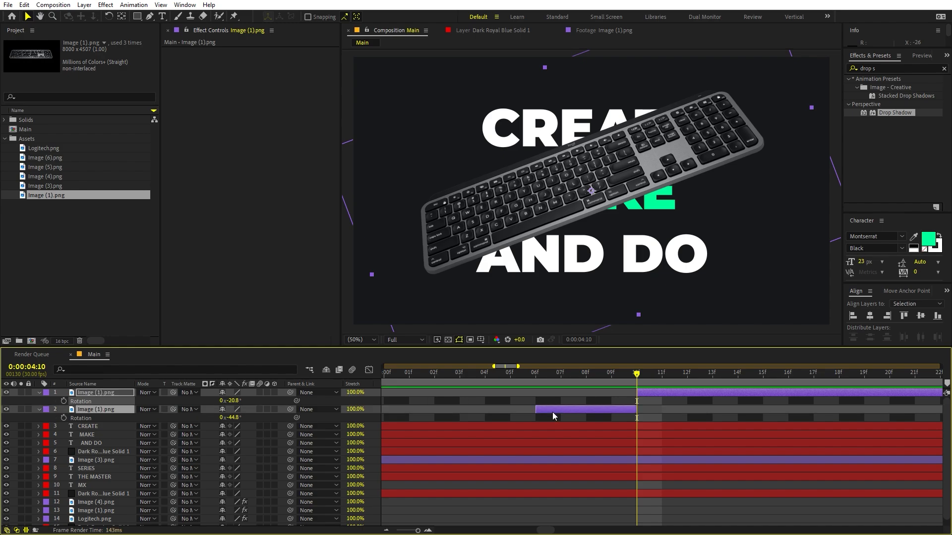
{"action": "key", "text": "s"}
{"action": "left_click_drag", "start_coordinate": [233, 403], "coordinate": [220, 404]}
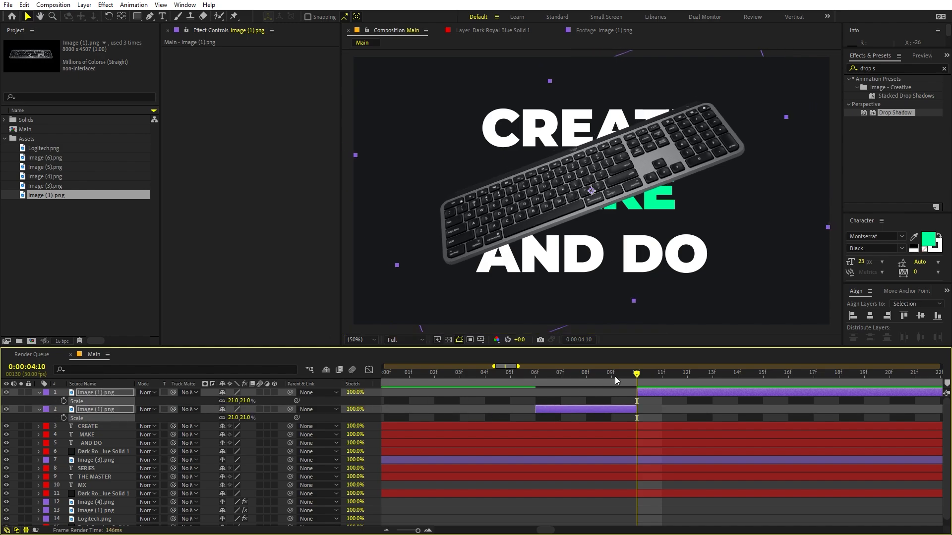
- Split the top keyboard layer at 0:00:04:14 and set the new part's rotation to -4.2°
{"action": "left_click", "coordinate": [645, 394]}
{"action": "key", "text": "r"}
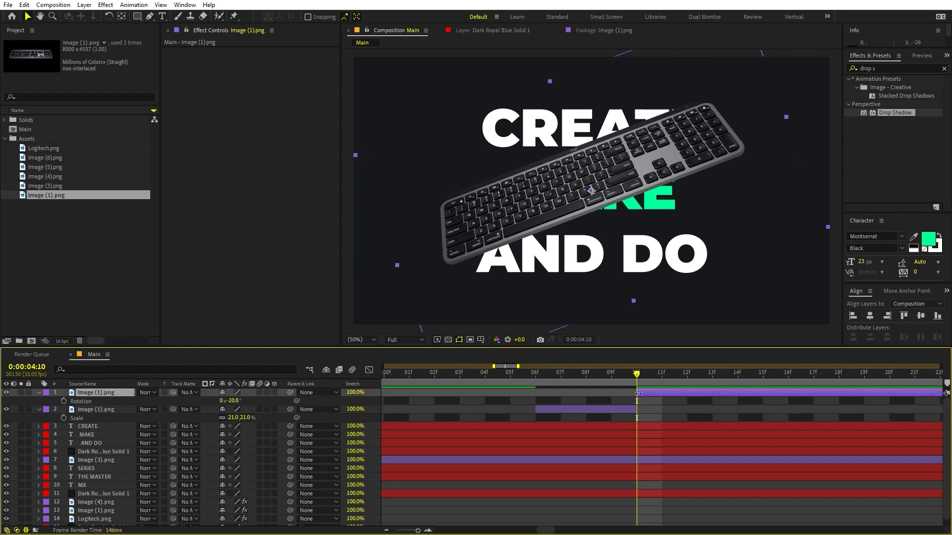
{"action": "left_click_drag", "start_coordinate": [642, 385], "coordinate": [734, 383]}
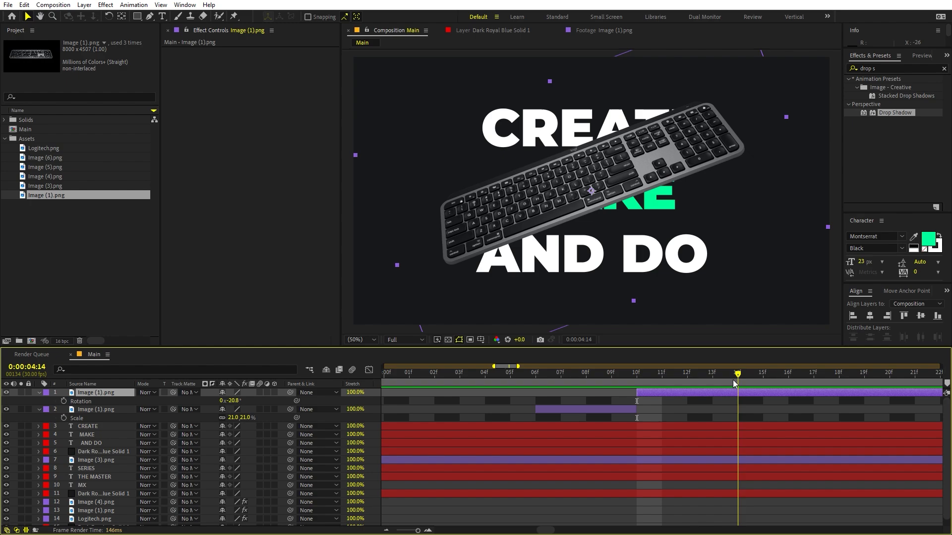
{"action": "key", "text": "ctrl+shift+d"}
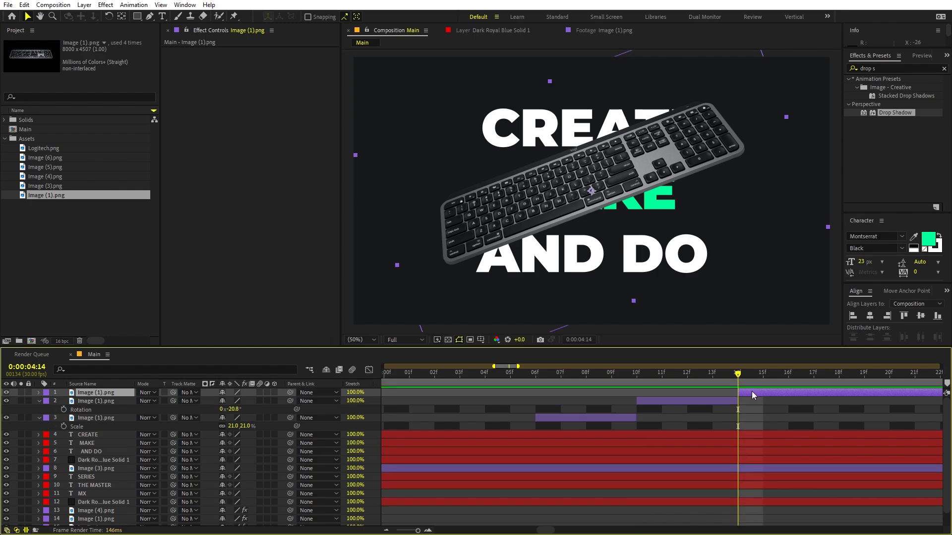
{"action": "key", "text": "r"}
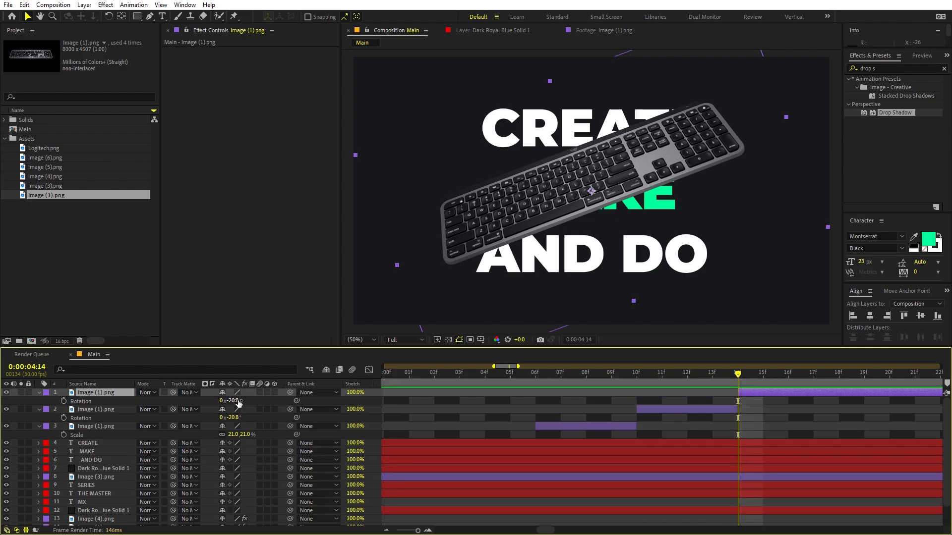
{"action": "left_click_drag", "start_coordinate": [238, 402], "coordinate": [323, 394]}
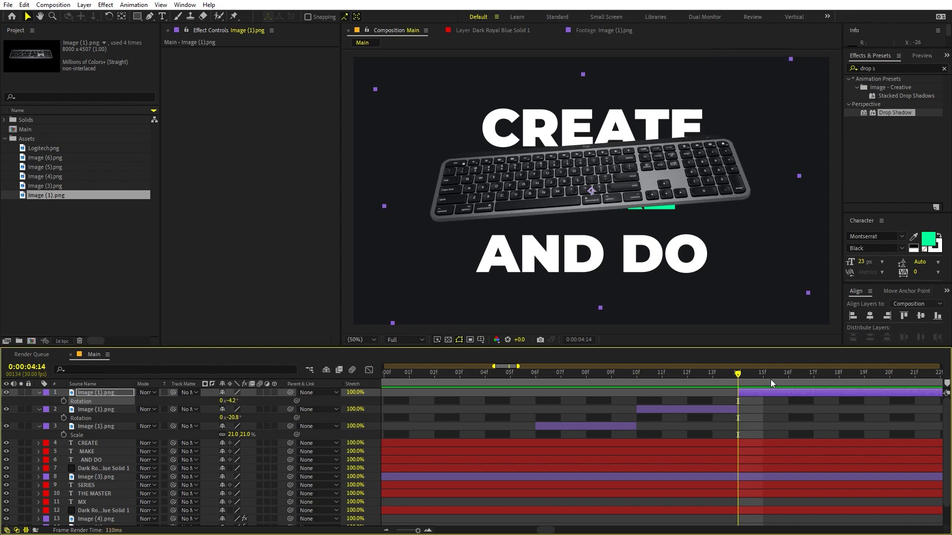
- Split the top keyboard layer at 0:00:04:17 and set the new part's rotation to 0°
{"action": "left_click", "coordinate": [809, 382]}
{"action": "key", "text": "ctrl+shift+d"}
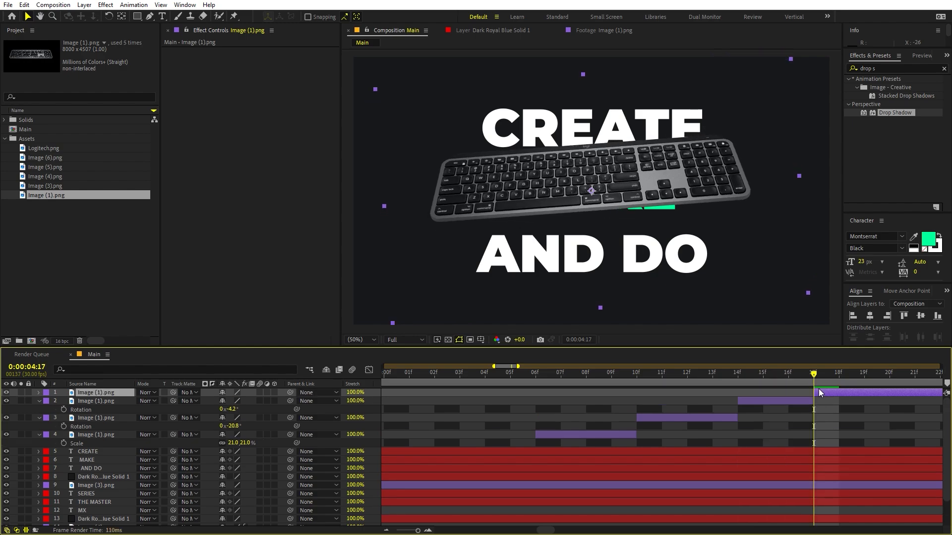
{"action": "key", "text": "r"}
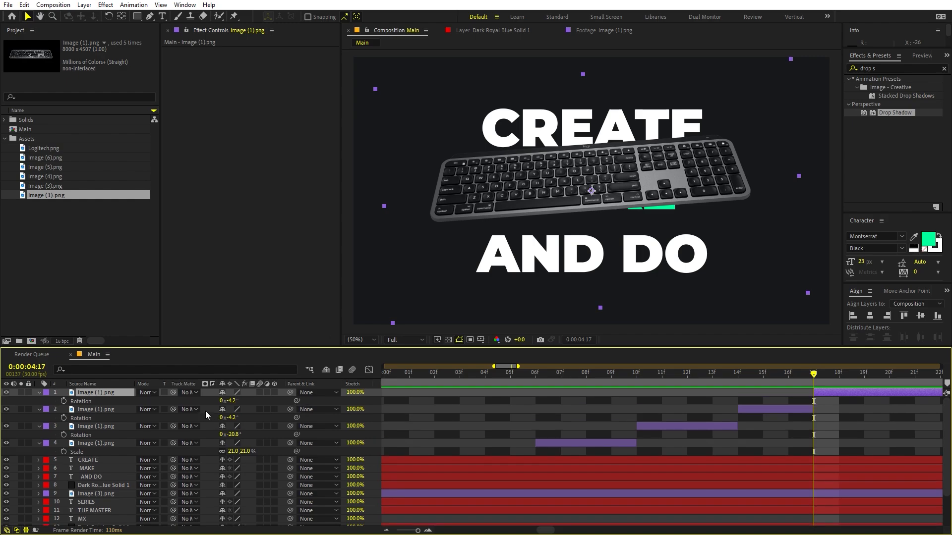
{"action": "left_click", "coordinate": [233, 400]}
{"action": "type", "text": "0"}
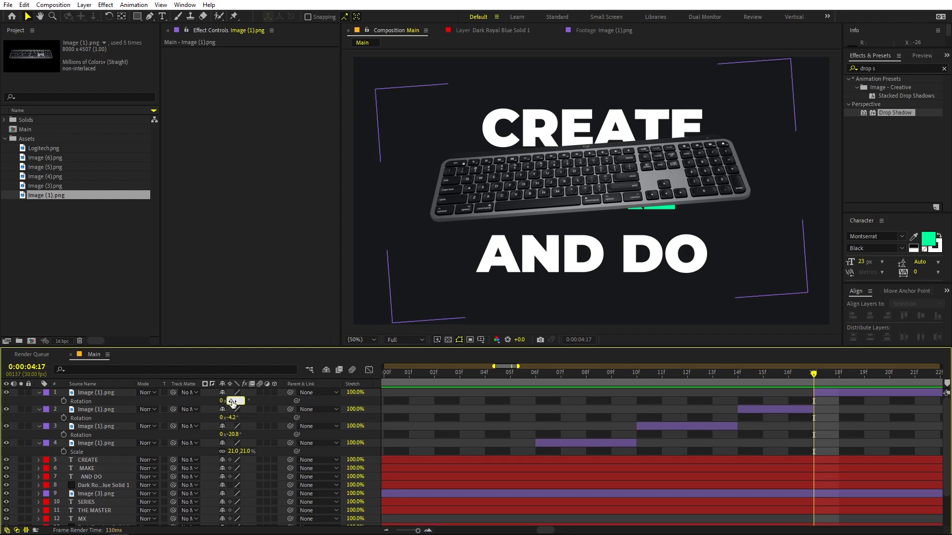
{"action": "key", "text": "Return"}
- Preview the stepped keyboard rotation and trim the CREATE layer to end at 0:00:04:10
{"action": "scroll", "coordinate": [570, 428], "scroll_direction": "down", "scroll_amount": 5}
{"action": "left_click_drag", "start_coordinate": [552, 374], "coordinate": [579, 383]}
{"action": "key", "text": "space"}
{"action": "left_click", "coordinate": [607, 459]}
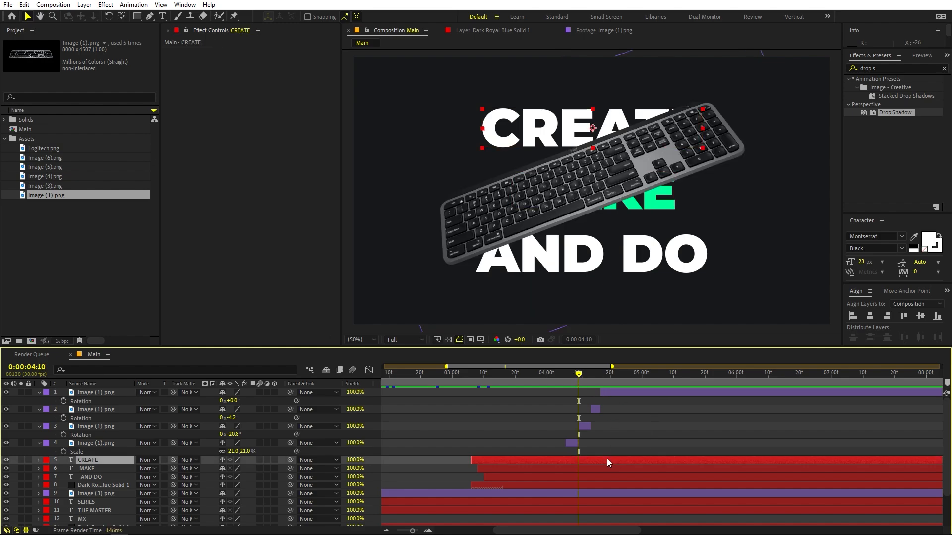
{"action": "key", "text": "alt+bracketright"}
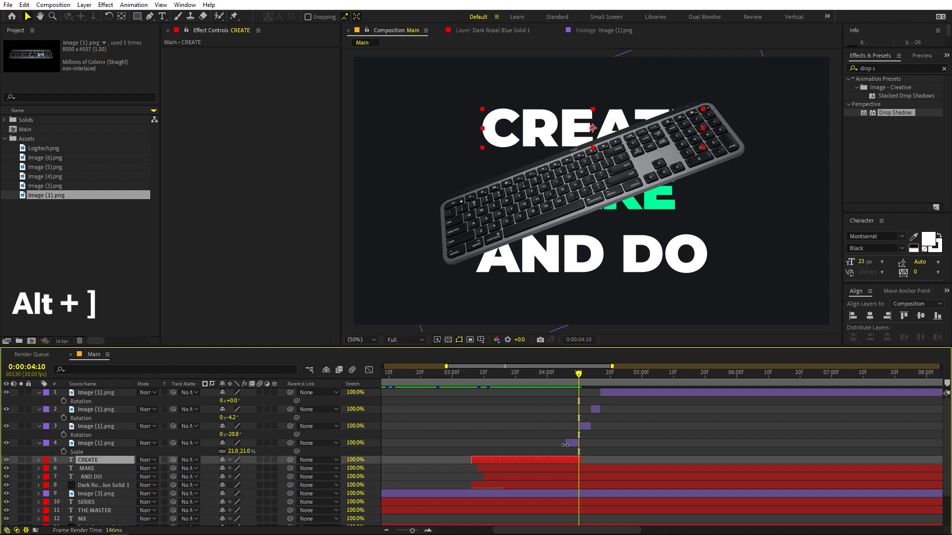
{"action": "scroll", "coordinate": [559, 444], "scroll_direction": "up", "scroll_amount": 5}
{"action": "left_click_drag", "start_coordinate": [728, 458], "coordinate": [710, 458]}
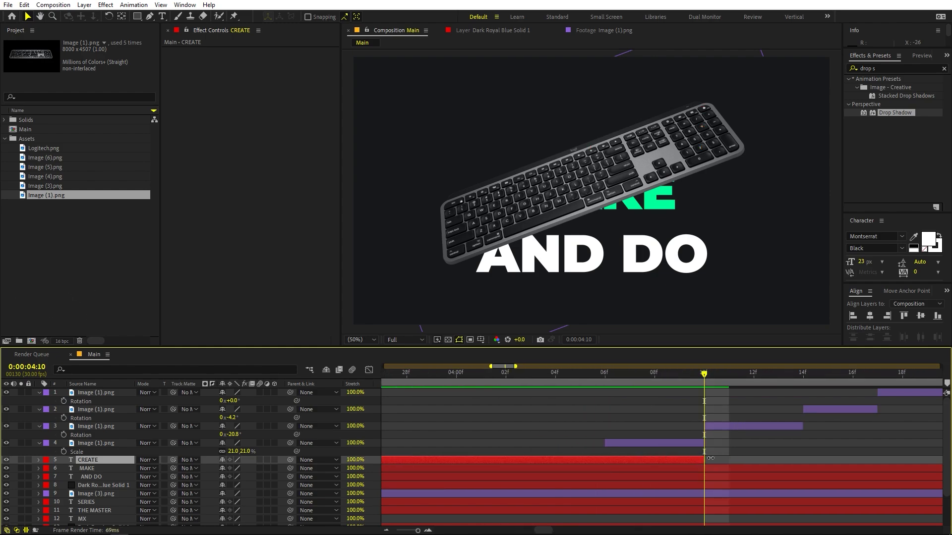
- Trim the MAKE text layer so it ends at 0:00:04:14, where the -4.2° keyboard part begins
{"action": "left_click_drag", "start_coordinate": [698, 373], "coordinate": [802, 374]}
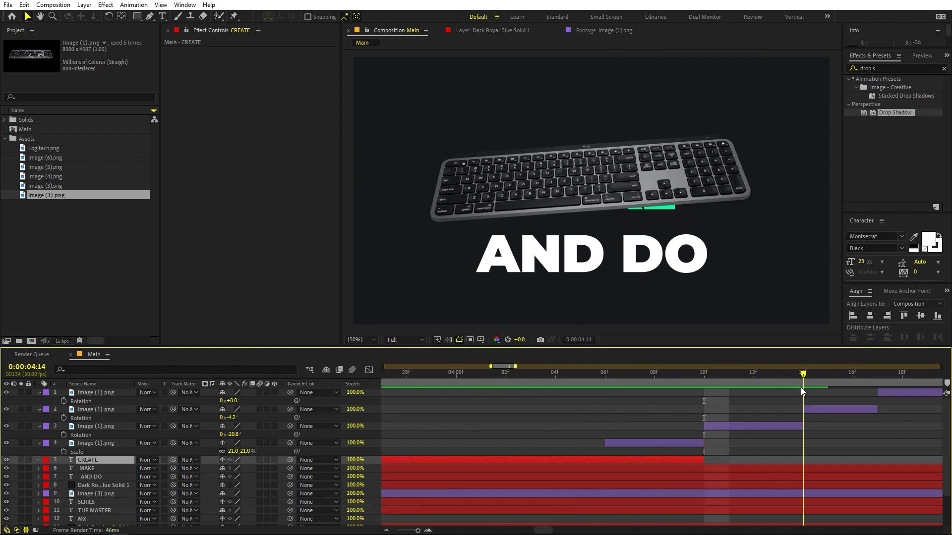
{"action": "left_click", "coordinate": [805, 468]}
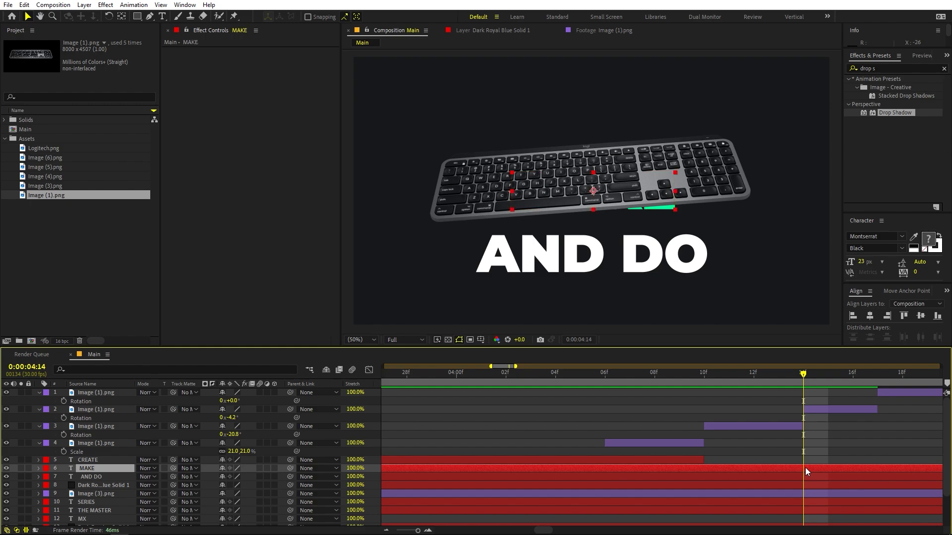
{"action": "key", "text": "alt+bracketright"}
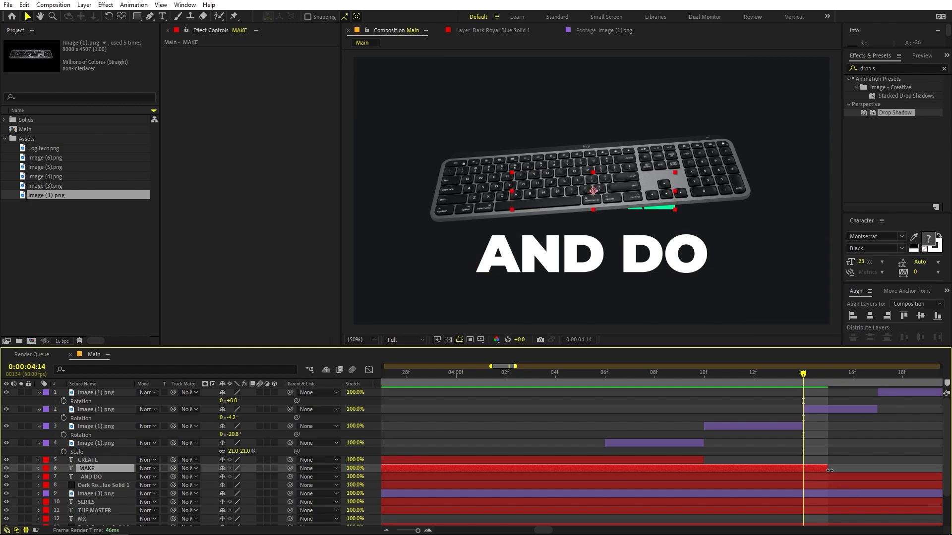
{"action": "left_click_drag", "start_coordinate": [812, 471], "coordinate": [802, 472]}
- Trim the AND DO text layer so it ends at 0:00:04:17, where the 0° keyboard part begins
{"action": "left_click", "coordinate": [877, 377]}
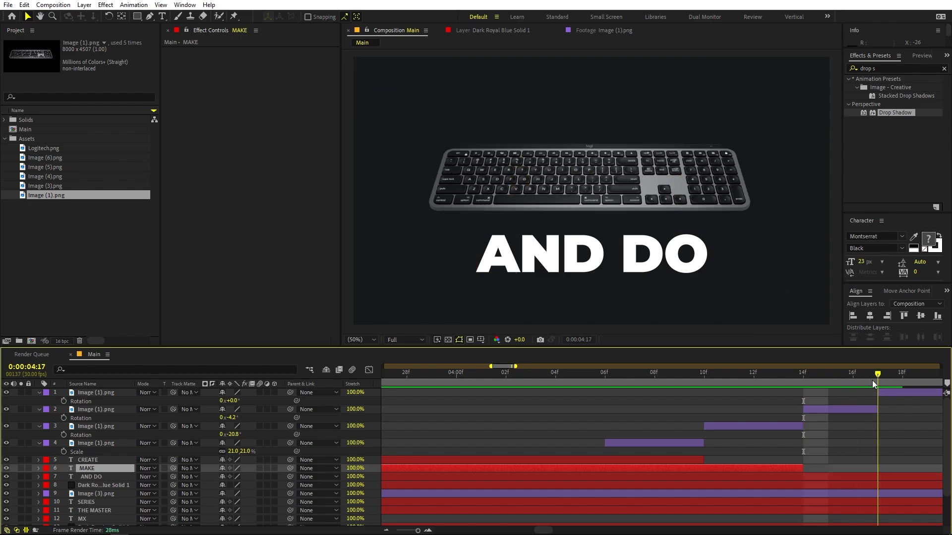
{"action": "left_click", "coordinate": [876, 477]}
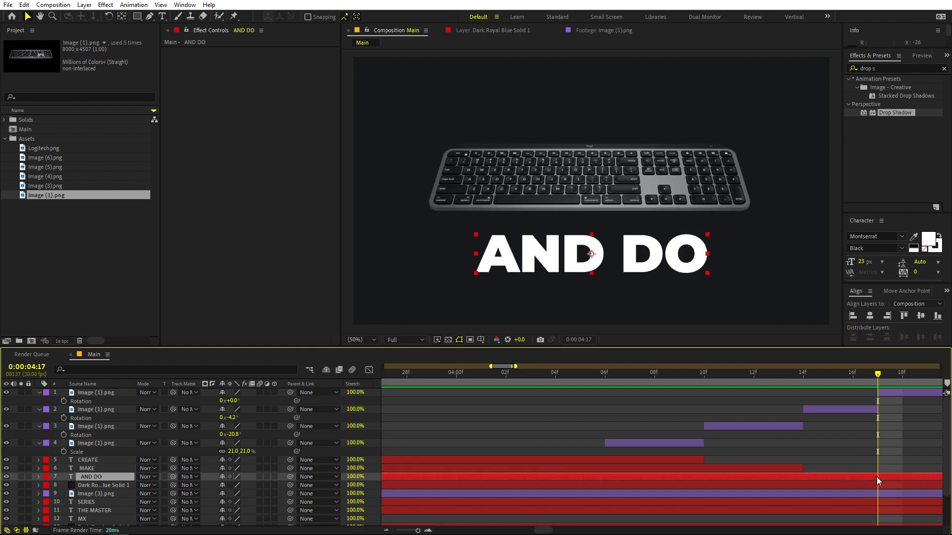
{"action": "key", "text": "alt+bracketright"}
{"action": "left_click_drag", "start_coordinate": [898, 476], "coordinate": [877, 476]}
{"action": "scroll", "coordinate": [548, 391], "scroll_direction": "down", "scroll_amount": 3}
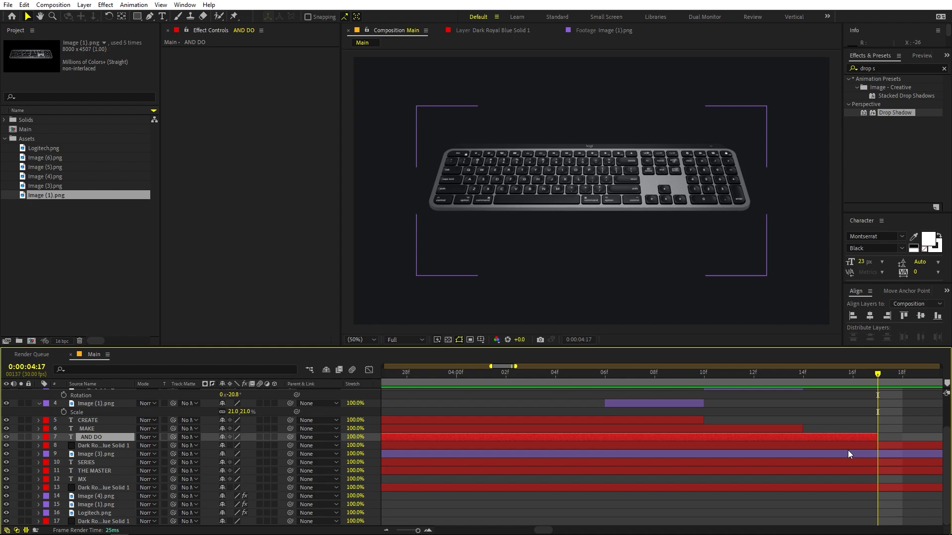
- Preview the CREATE, MAKE and AND DO lines disappearing in step with the keyboard rotation
{"action": "scroll", "coordinate": [549, 392], "scroll_direction": "up", "scroll_amount": 3}
{"action": "left_click_drag", "start_coordinate": [530, 379], "coordinate": [309, 394]}
{"action": "key", "text": "space"}
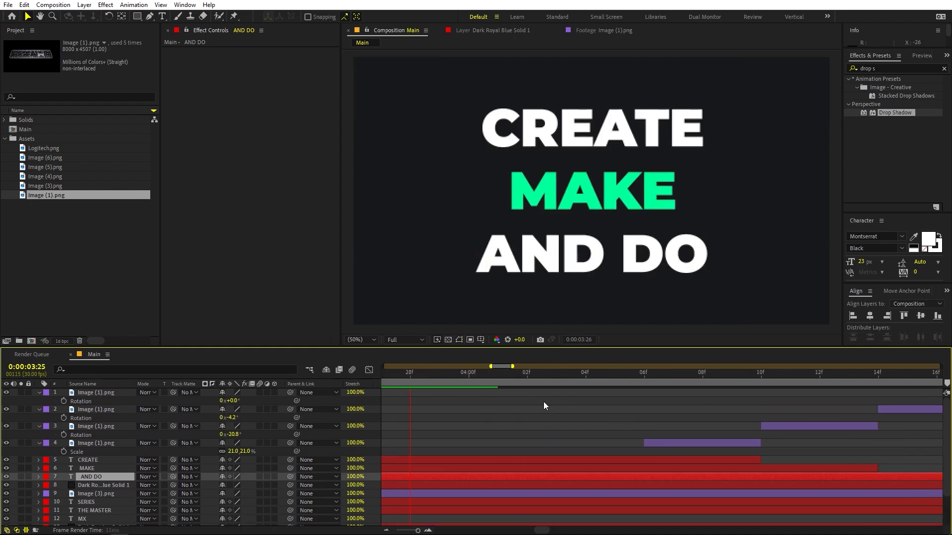
{"action": "scroll", "coordinate": [544, 402], "scroll_direction": "down", "scroll_amount": 3}
{"action": "key", "text": "space"}
{"action": "scroll", "coordinate": [543, 401], "scroll_direction": "down", "scroll_amount": 1}
{"action": "left_click", "coordinate": [667, 413]}
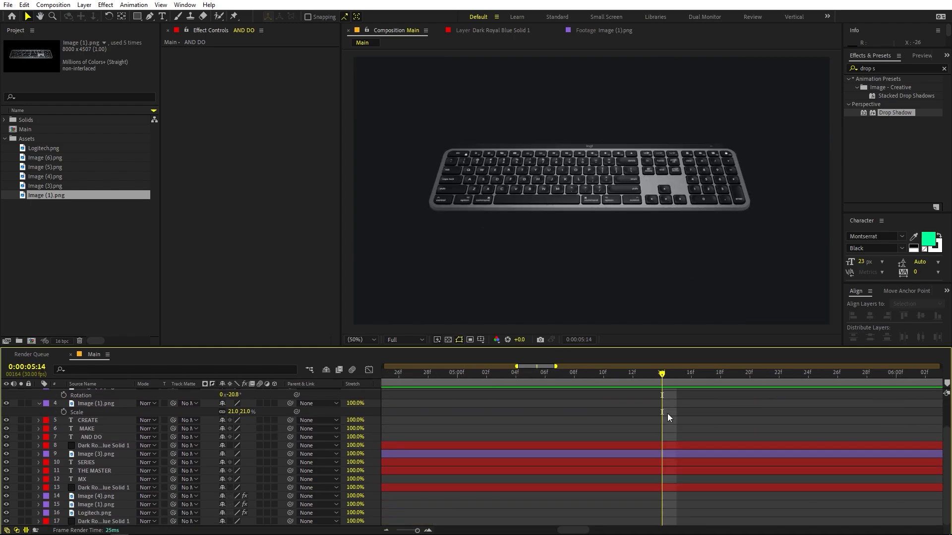
- Duplicate the SERIES and THE MASTER text layers from the earlier keyboard and mouse scene
{"action": "scroll", "coordinate": [667, 413], "scroll_direction": "up", "scroll_amount": 4}
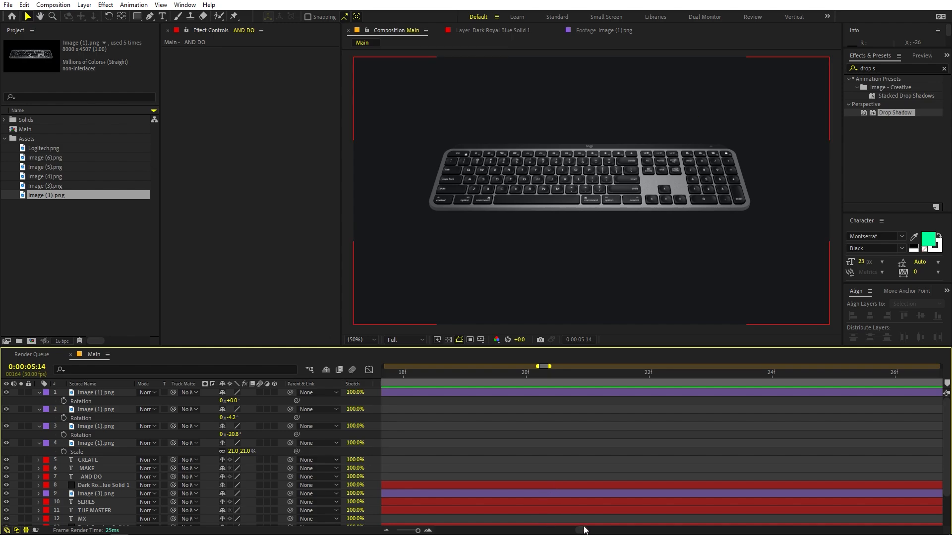
{"action": "scroll", "coordinate": [584, 528], "scroll_direction": "down", "scroll_amount": 2}
{"action": "left_click_drag", "start_coordinate": [583, 530], "coordinate": [543, 529]}
{"action": "scroll", "coordinate": [631, 438], "scroll_direction": "down", "scroll_amount": 1}
{"action": "scroll", "coordinate": [631, 438], "scroll_direction": "down", "scroll_amount": 3}
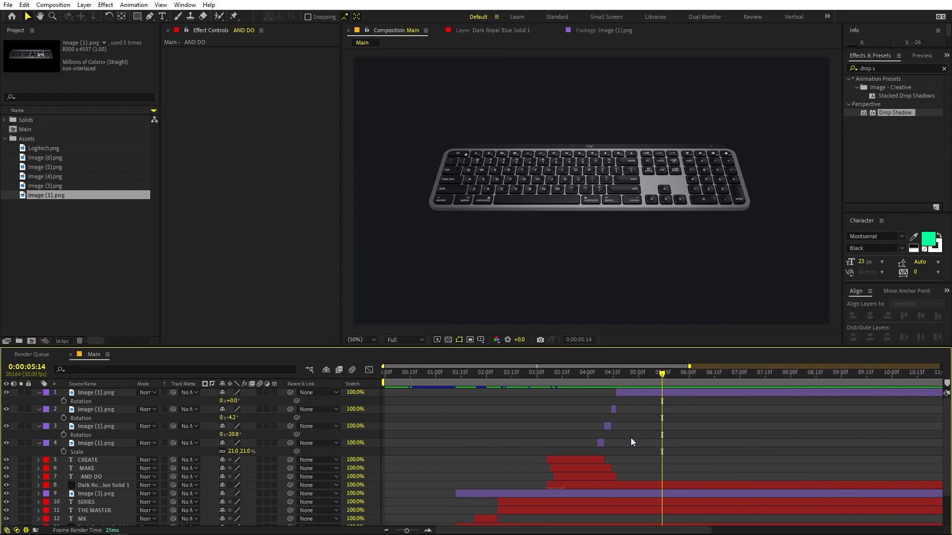
{"action": "left_click_drag", "start_coordinate": [563, 373], "coordinate": [640, 373]}
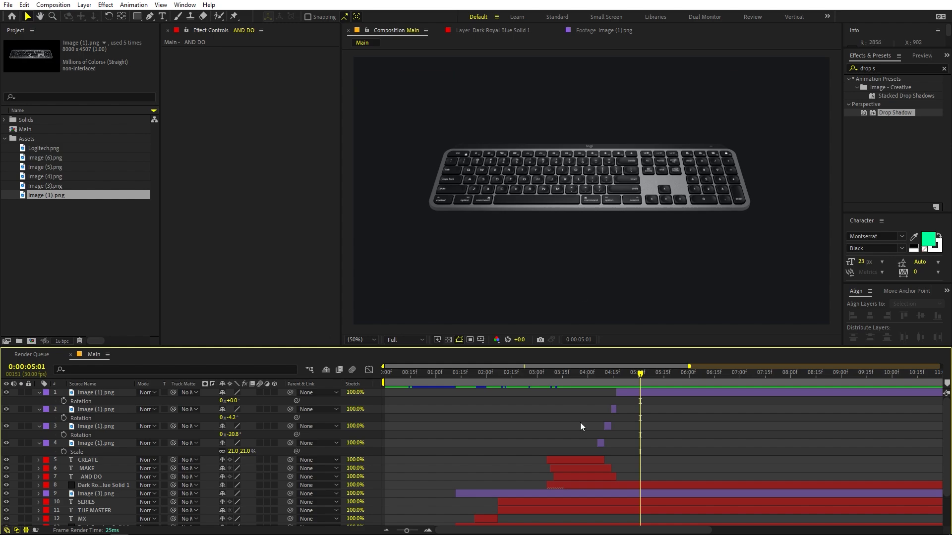
{"action": "left_click_drag", "start_coordinate": [578, 378], "coordinate": [513, 394]}
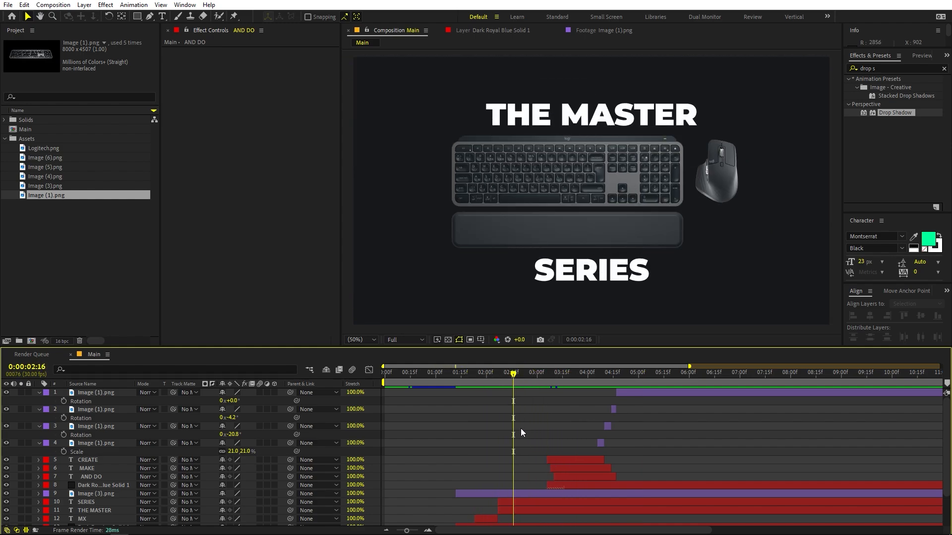
{"action": "scroll", "coordinate": [520, 428], "scroll_direction": "down", "scroll_amount": 2}
{"action": "left_click", "coordinate": [504, 464]}
{"action": "left_click", "coordinate": [507, 471], "text": "shift"}
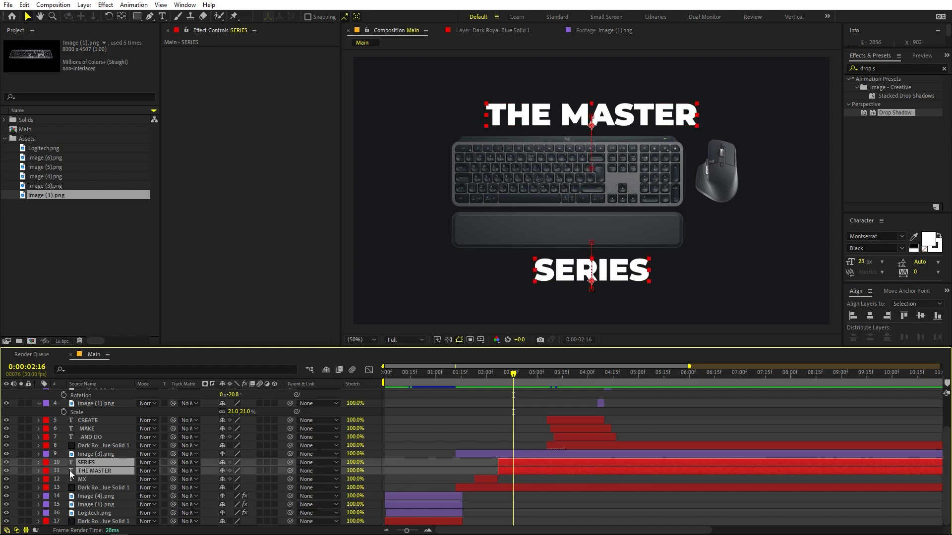
{"action": "key", "text": "ctrl+d"}
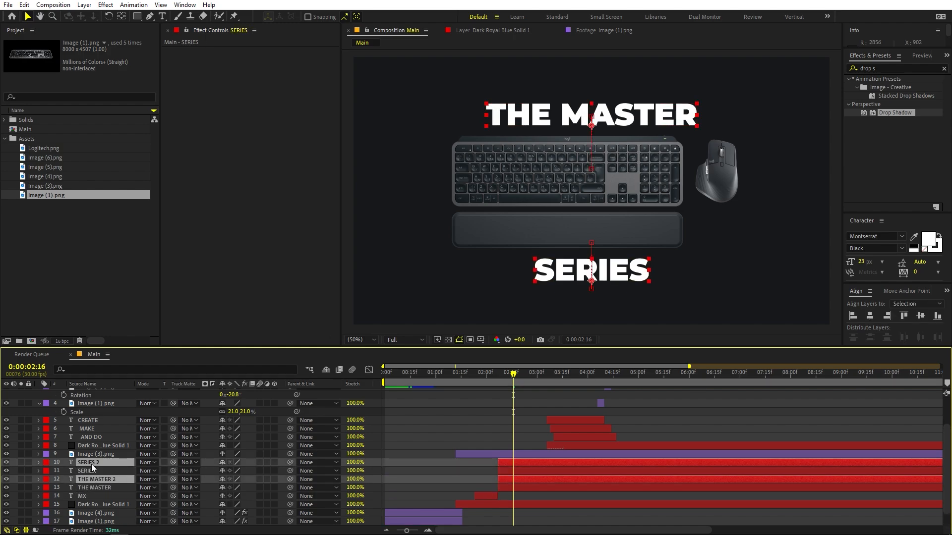
- Move both duplicated text layers directly below the top keyboard layer and shift them to start at 0:00:04:18
{"action": "right_click", "coordinate": [92, 465]}
{"action": "left_click_drag", "start_coordinate": [86, 462], "coordinate": [95, 402]}
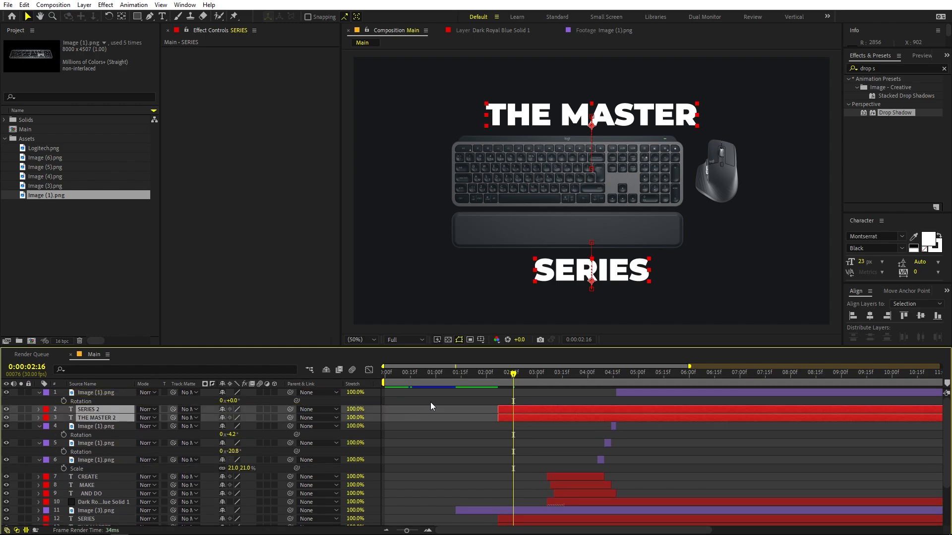
{"action": "left_click_drag", "start_coordinate": [525, 409], "coordinate": [643, 411]}
{"action": "left_click_drag", "start_coordinate": [599, 378], "coordinate": [621, 379]}
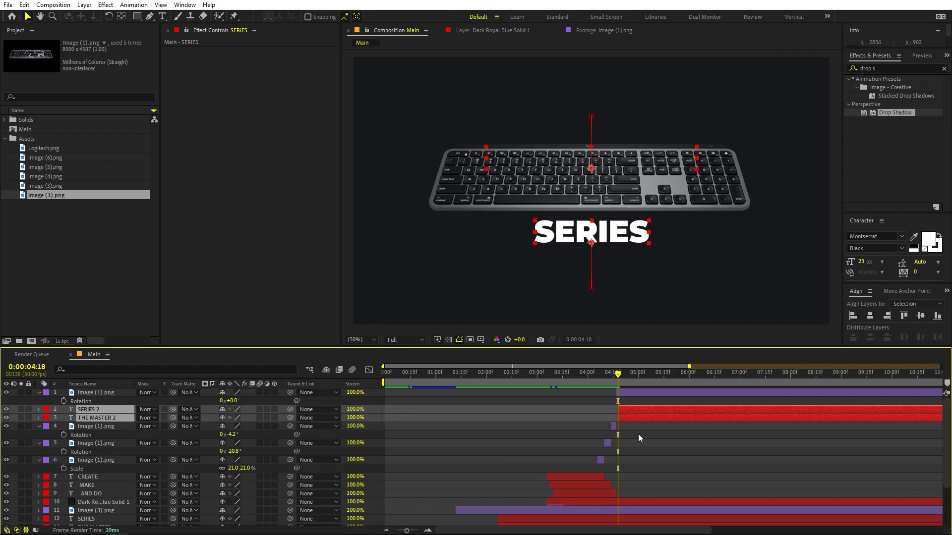
- At 0:00:04:18, move the THE MASTER 2 text behind the keyboard, setting its position keyframe to 960.5, 516.0
{"action": "key", "text": "p"}
{"action": "scroll", "coordinate": [638, 448], "scroll_direction": "up", "scroll_amount": 5}
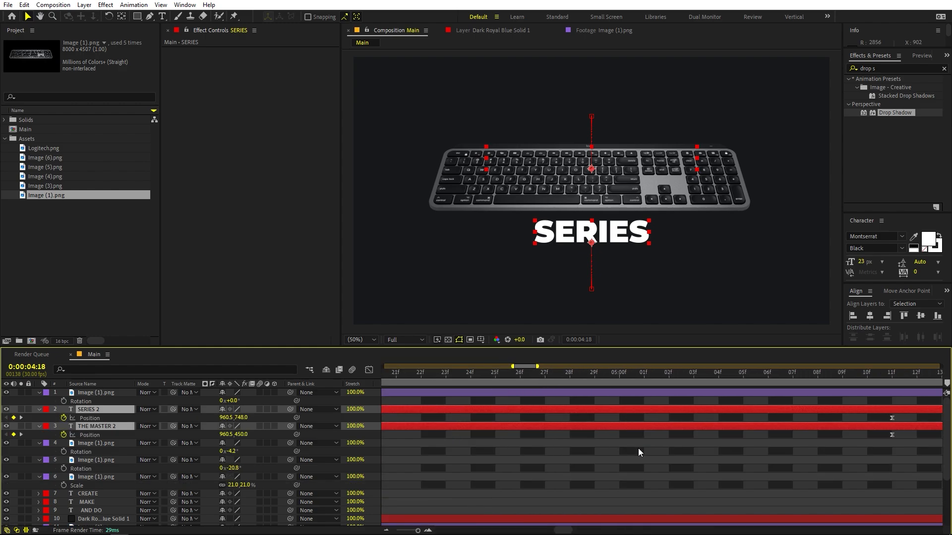
{"action": "left_click", "coordinate": [638, 448]}
{"action": "left_click", "coordinate": [589, 428]}
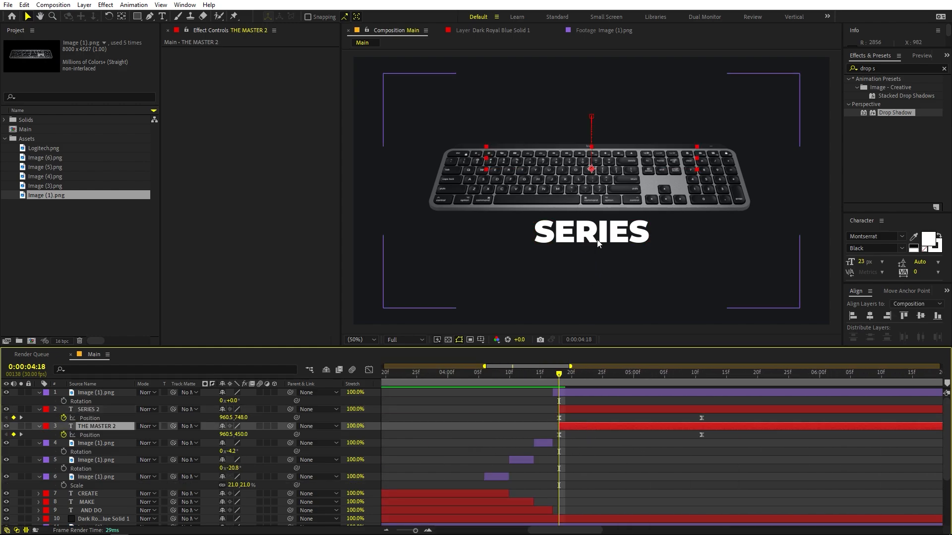
{"action": "left_click", "coordinate": [604, 162]}
{"action": "left_click_drag", "start_coordinate": [604, 162], "coordinate": [605, 178]}
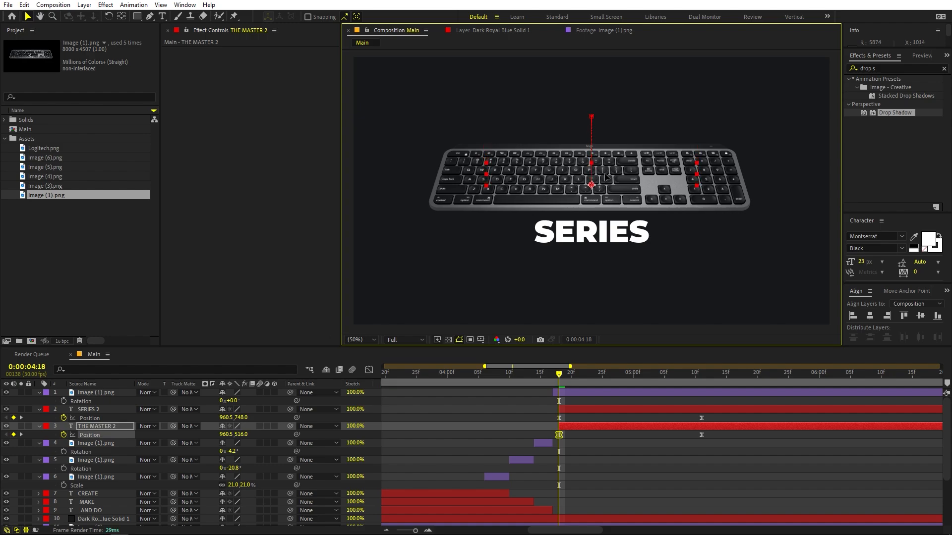
- At 0:00:04:18, move the SERIES 2 text behind the keyboard, setting its position keyframe to 960.5, 530.0
{"action": "left_click", "coordinate": [624, 247]}
{"action": "left_click", "coordinate": [608, 410]}
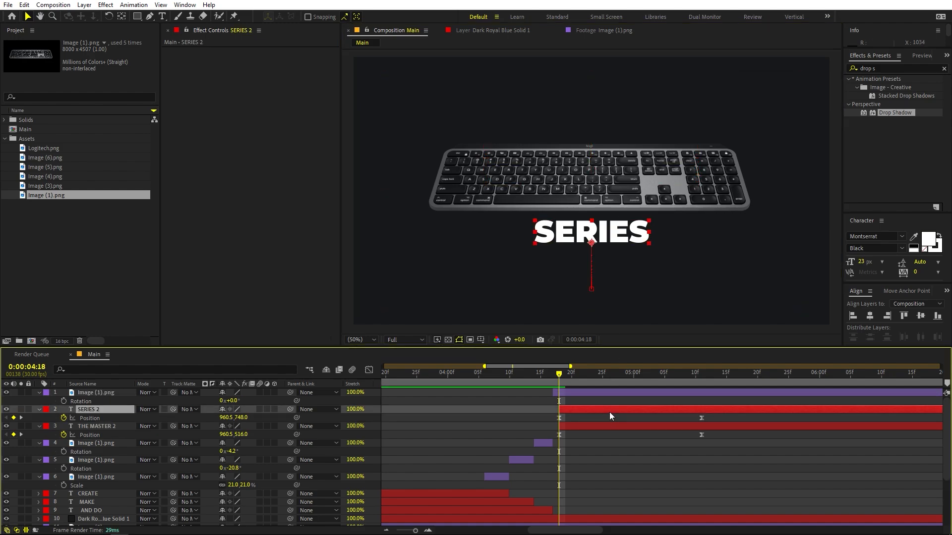
{"action": "right_click", "coordinate": [613, 227]}
{"action": "left_click", "coordinate": [611, 237]}
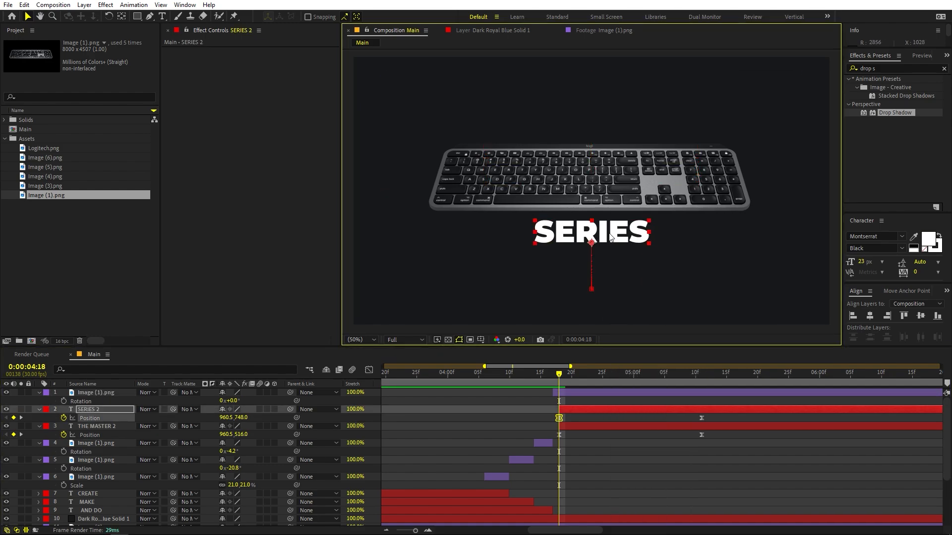
{"action": "left_click_drag", "start_coordinate": [611, 236], "coordinate": [605, 182]}
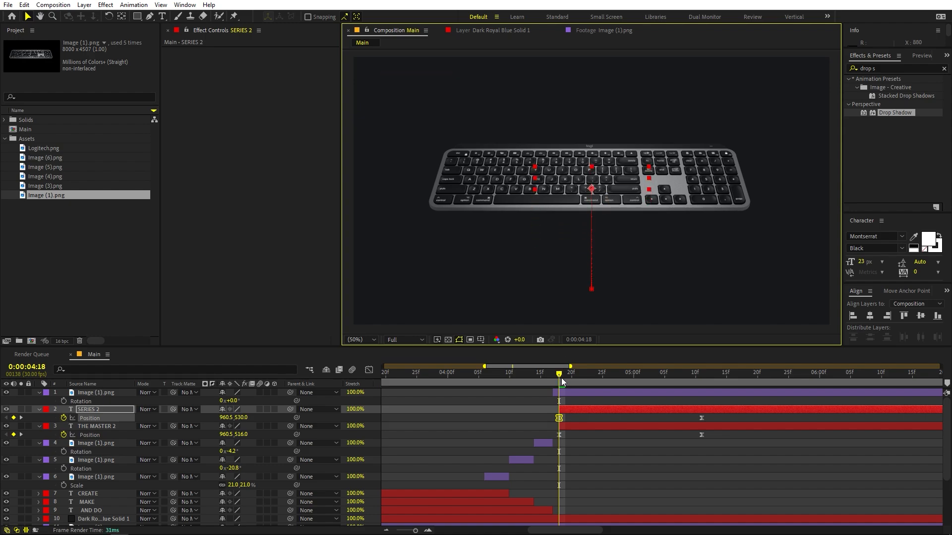
- At the end keyframes at 0:00:05:11, replace the THE MASTER 2 text with "MX KEYS S"
{"action": "left_click_drag", "start_coordinate": [561, 377], "coordinate": [701, 389]}
{"action": "left_click", "coordinate": [717, 418]}
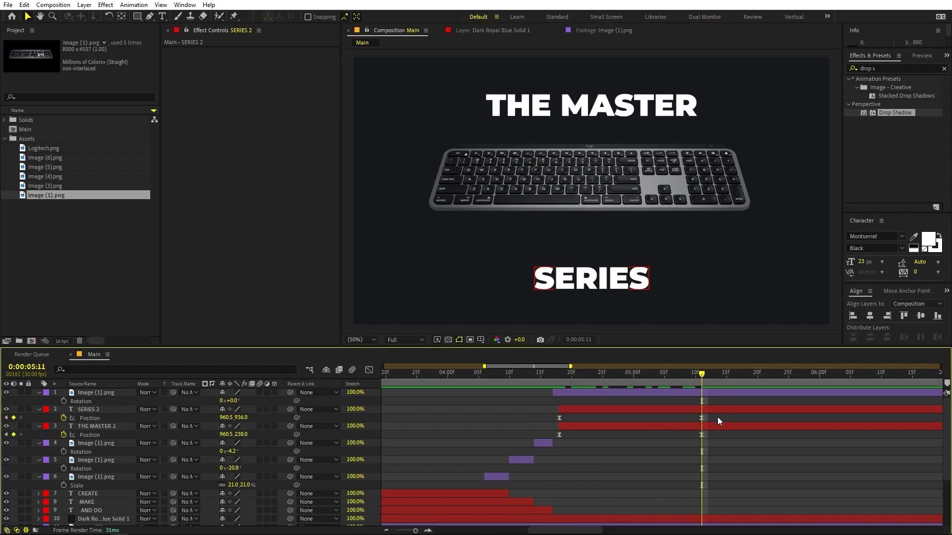
{"action": "left_click", "coordinate": [503, 82]}
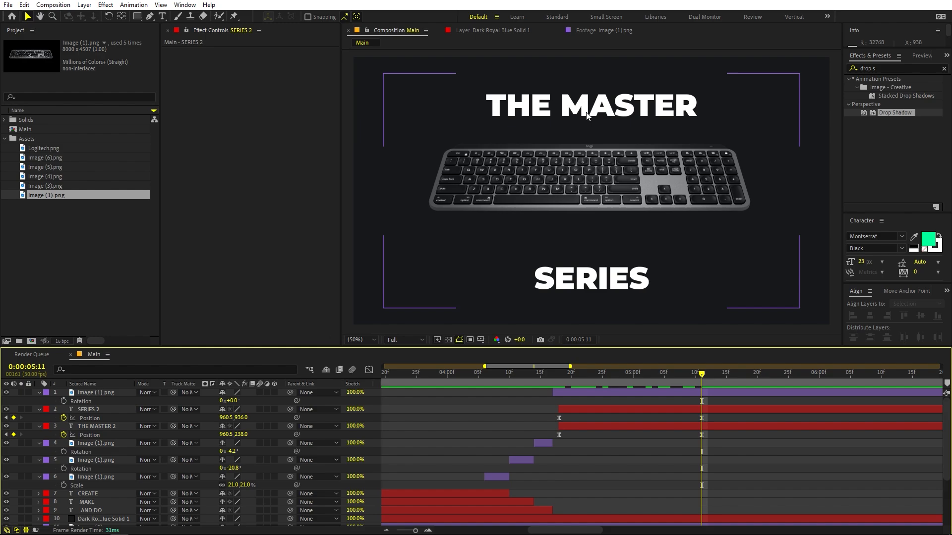
{"action": "double_click", "coordinate": [646, 426]}
{"action": "type", "text": "MX KEYS S"}
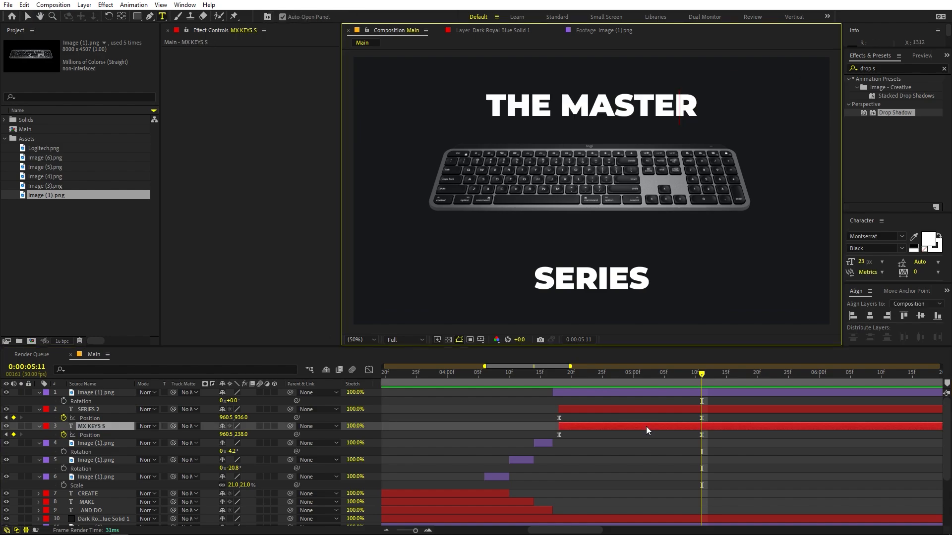
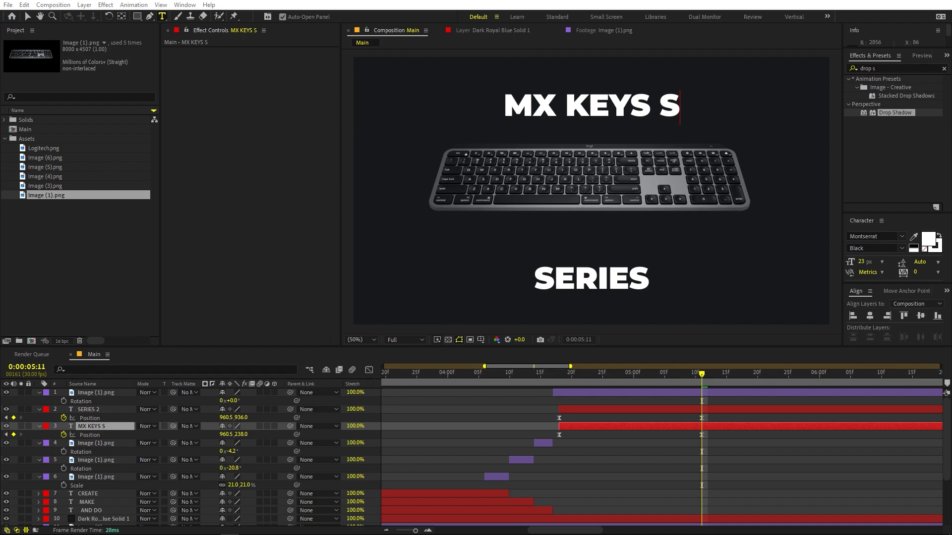
- Replace the SERIES 2 text with "Advanced Wireless Illuminated Keyboard" and set its font style to Montserrat Bold
{"action": "double_click", "coordinate": [628, 407]}
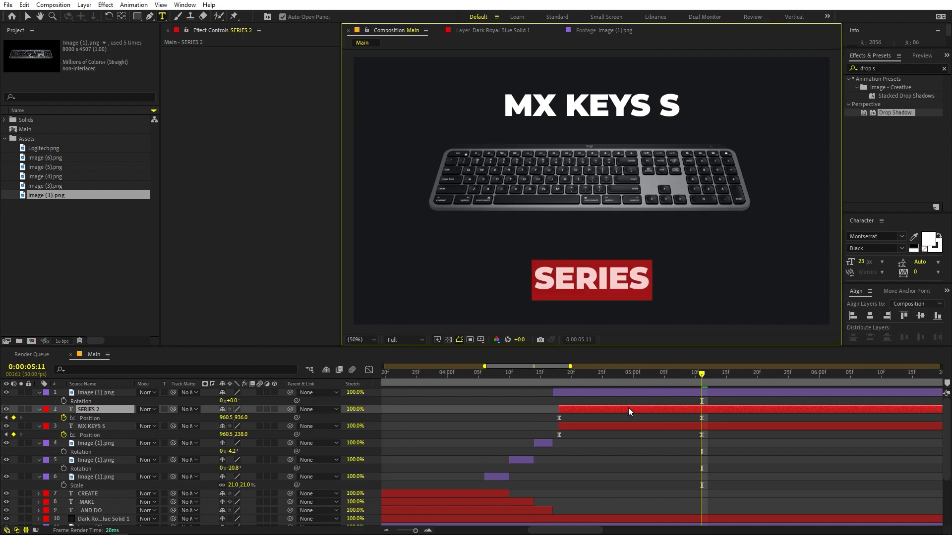
{"action": "type", "text": "Advanced Wireless Illuminated Keyboard"}
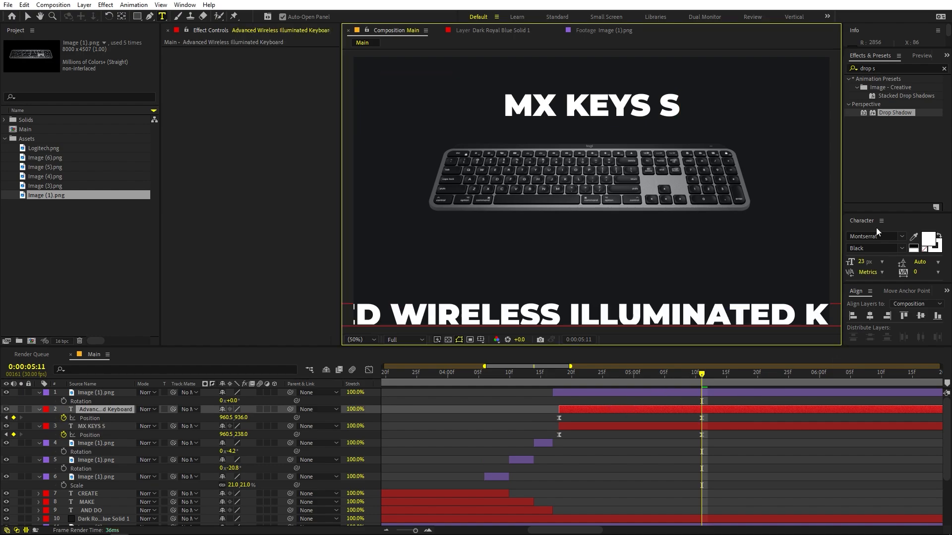
{"action": "left_click", "coordinate": [901, 248]}
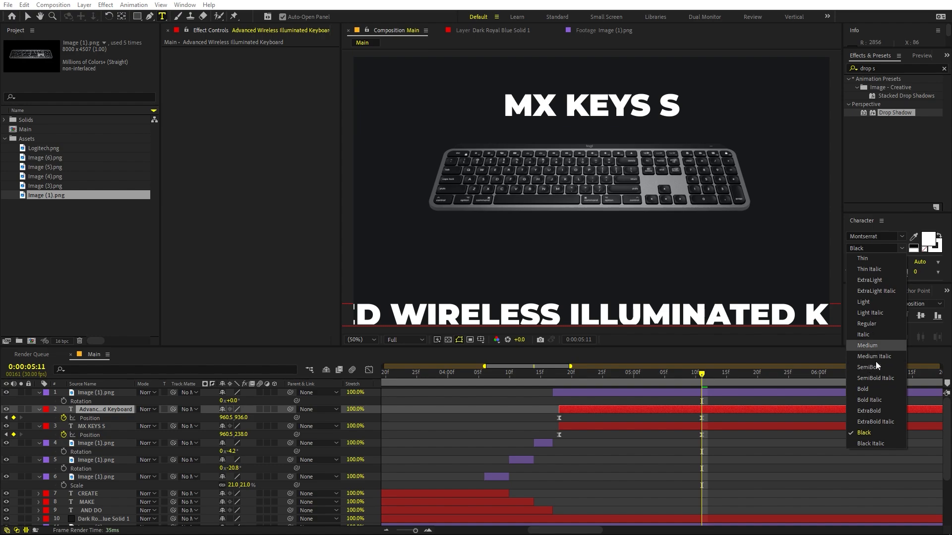
{"action": "left_click", "coordinate": [879, 381]}
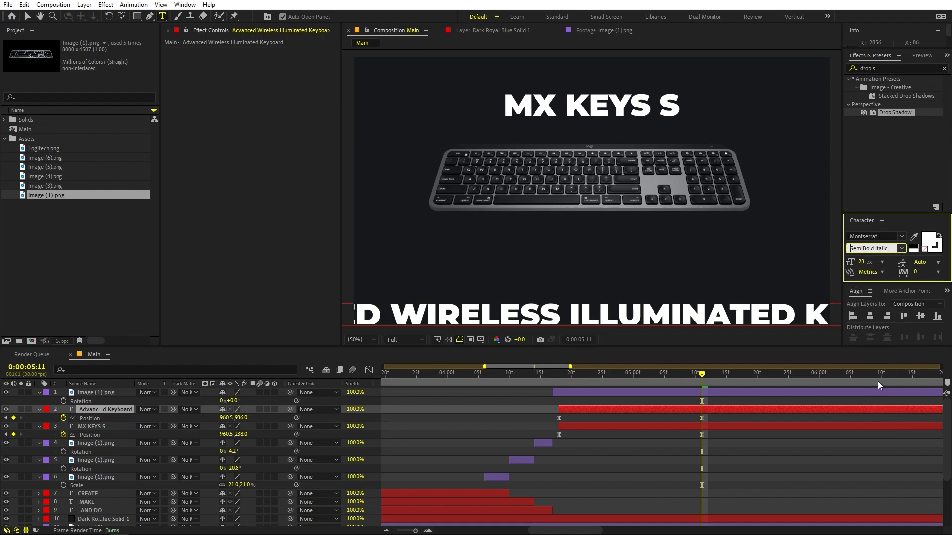
{"action": "double_click", "coordinate": [702, 409]}
{"action": "left_click", "coordinate": [900, 249]}
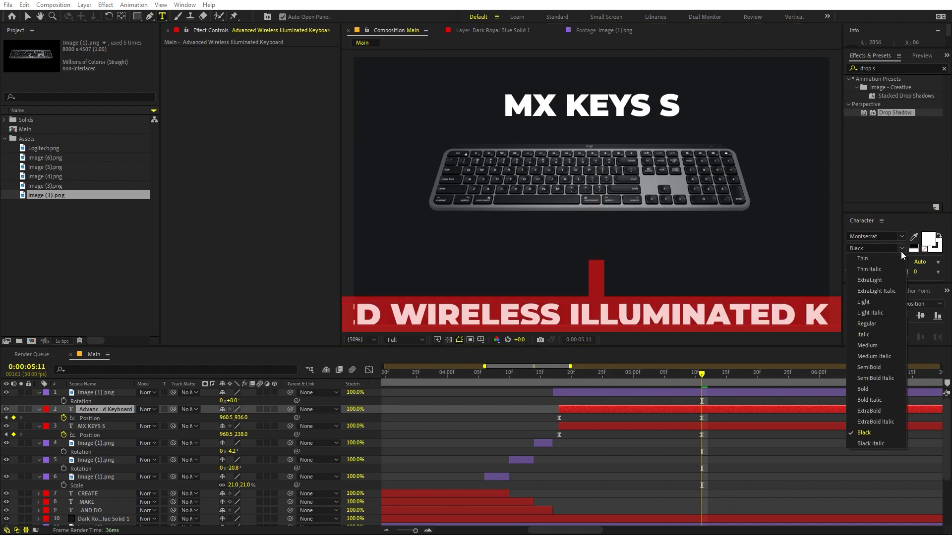
{"action": "left_click", "coordinate": [867, 389]}
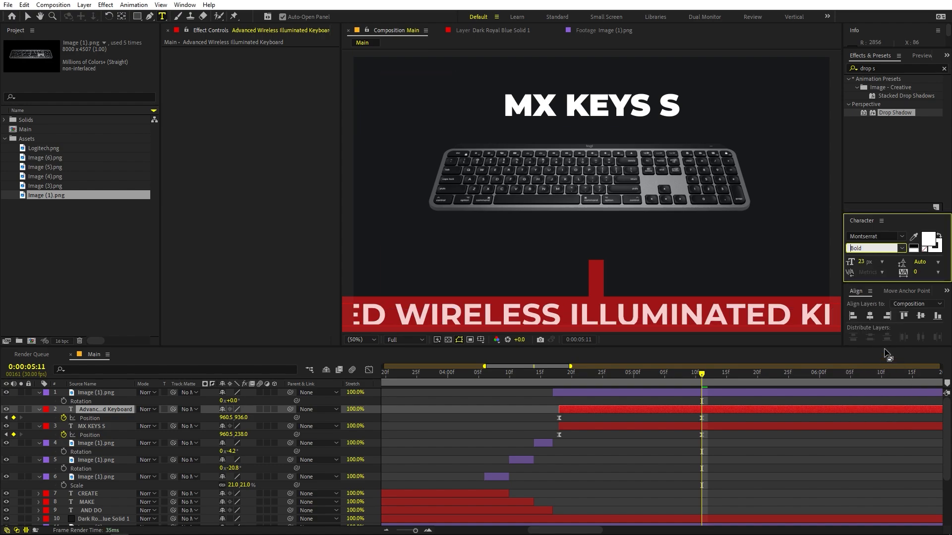
- Apply horizontal and vertical center alignment to the wireless keyboard subtitle and center its anchor point in the text
{"action": "left_click", "coordinate": [871, 314]}
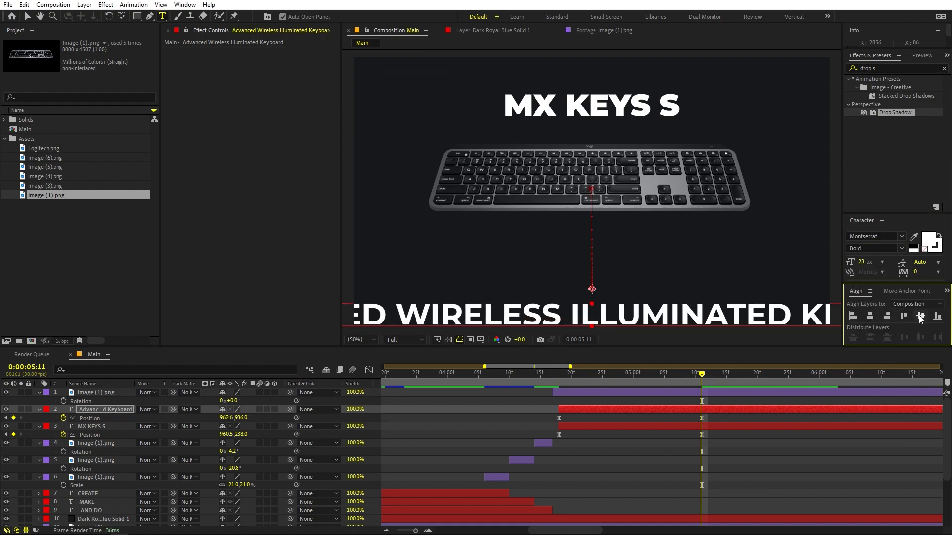
{"action": "left_click", "coordinate": [920, 316]}
{"action": "left_click", "coordinate": [28, 16]}
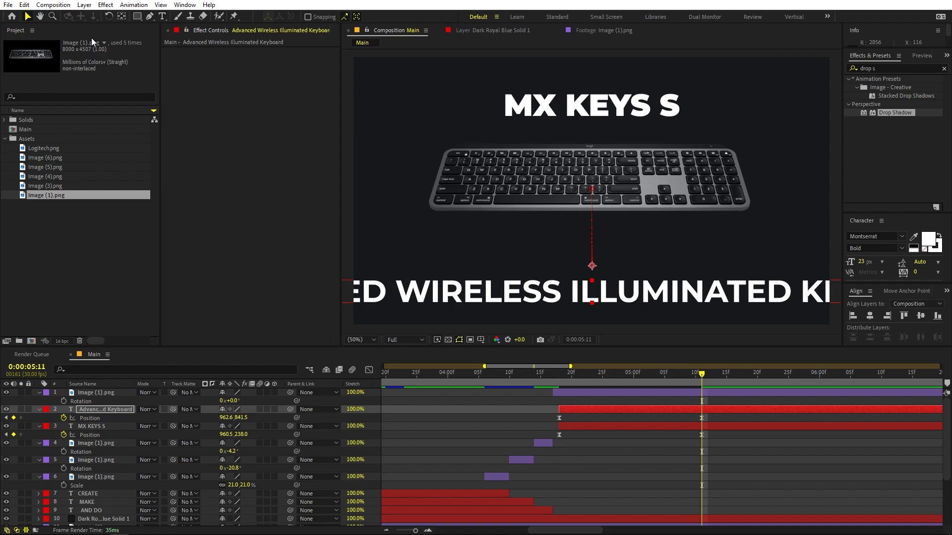
{"action": "left_click", "coordinate": [124, 18]}
{"action": "key", "text": "ctrl+alt+Home"}
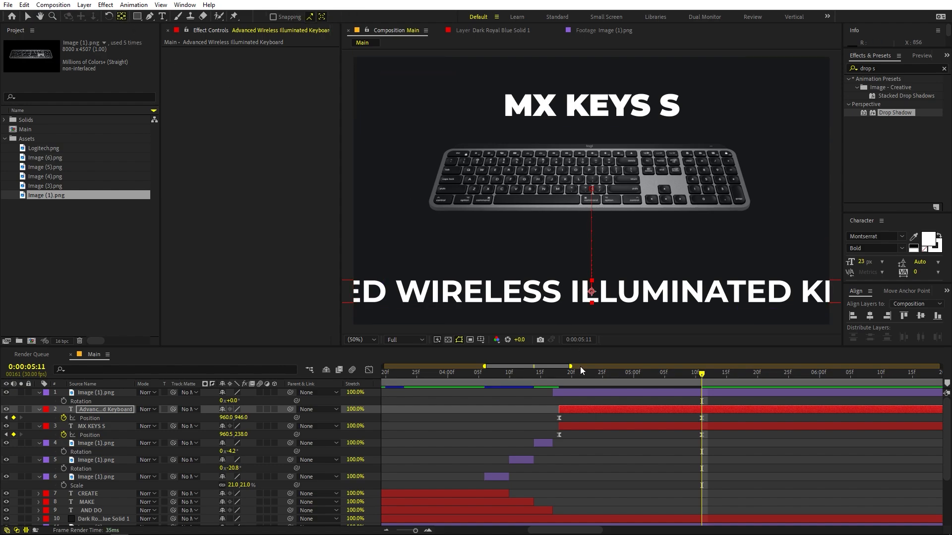
- Scale the wireless keyboard subtitle to 238.6% and move it up beneath the keyboard, setting its position keyframe to 960.0, 774.0
{"action": "key", "text": "s"}
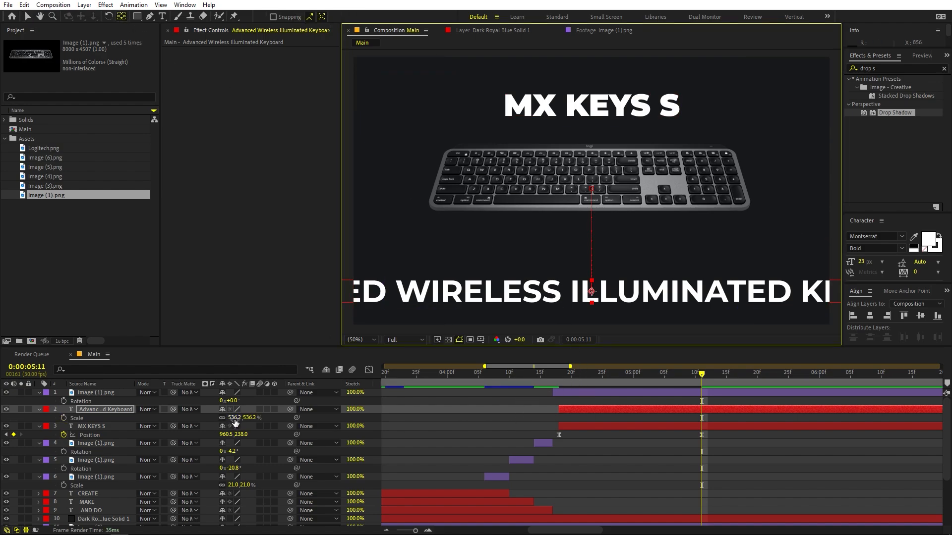
{"action": "left_click_drag", "start_coordinate": [236, 418], "coordinate": [149, 419]}
{"action": "left_click", "coordinate": [27, 17]}
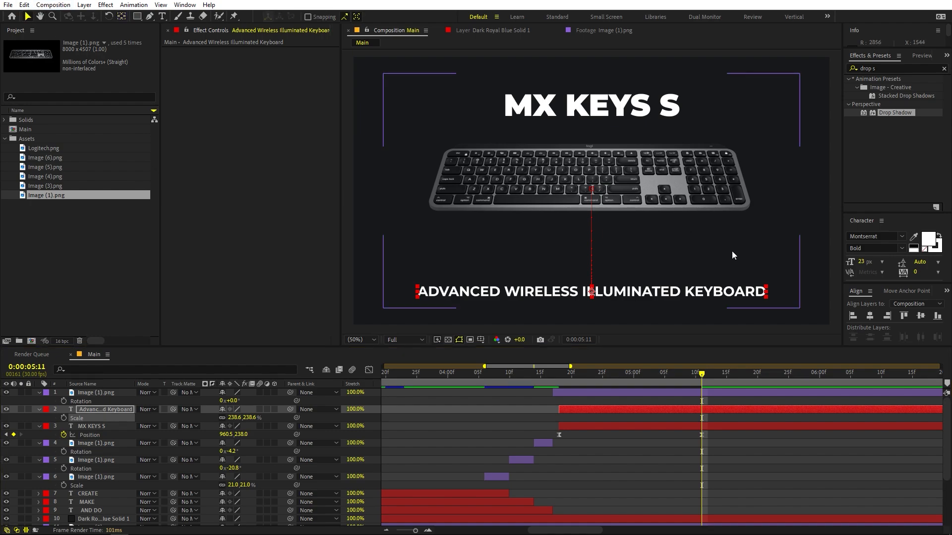
{"action": "left_click_drag", "start_coordinate": [703, 289], "coordinate": [690, 251]}
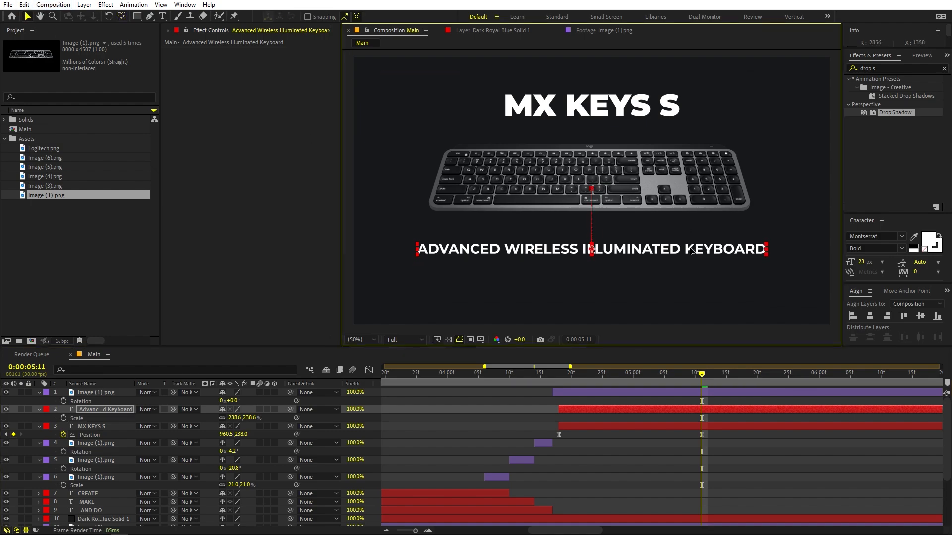
{"action": "left_click", "coordinate": [366, 339]}
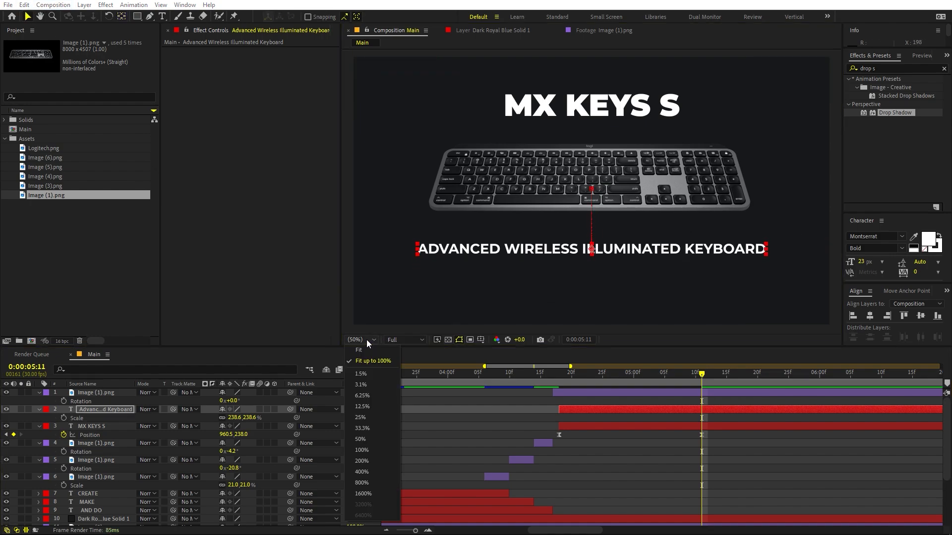
{"action": "left_click", "coordinate": [375, 360]}
- At 0:00:05:11, lower the final keyboard image, subtitle and title together, bringing the subtitle to 960.0, 798.0 and MX KEYS S to 960.5, 262.0
{"action": "left_click", "coordinate": [613, 451]}
{"action": "left_click_drag", "start_coordinate": [501, 380], "coordinate": [602, 377]}
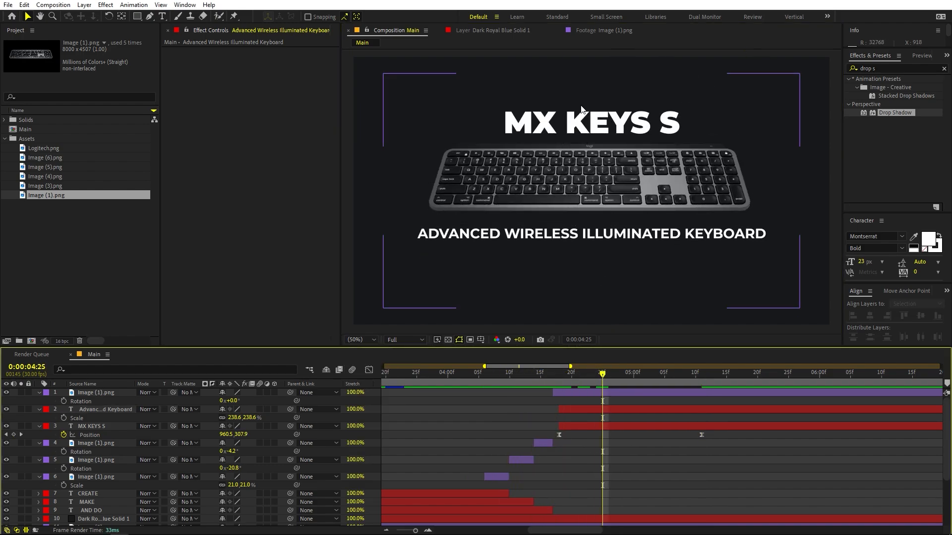
{"action": "left_click", "coordinate": [597, 392]}
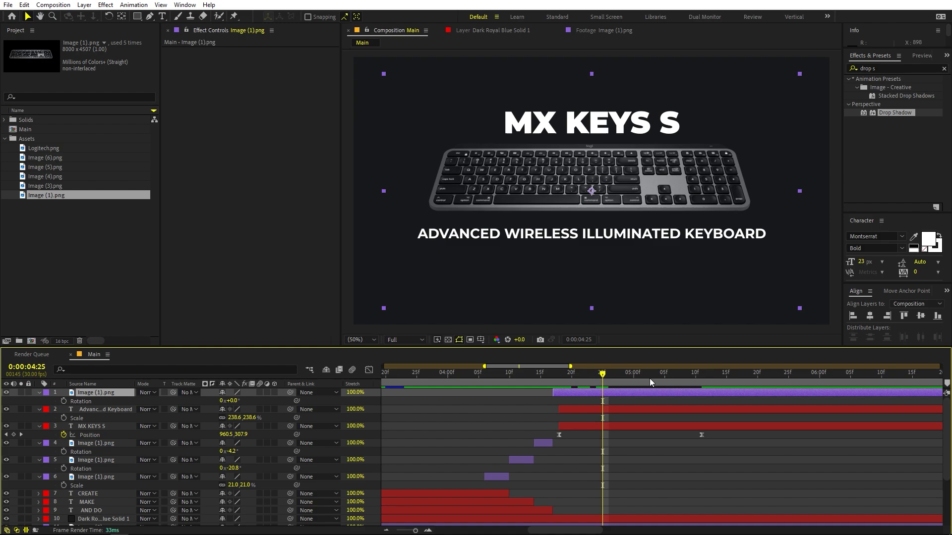
{"action": "left_click_drag", "start_coordinate": [649, 379], "coordinate": [703, 381]}
{"action": "left_click", "coordinate": [698, 409]}
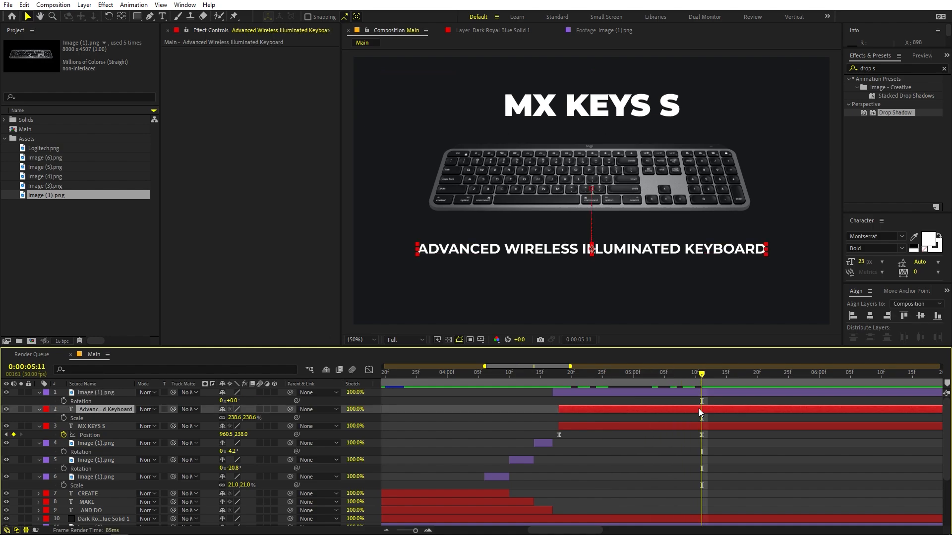
{"action": "key", "text": "p"}
{"action": "left_click", "coordinate": [705, 427]}
{"action": "left_click", "coordinate": [706, 388], "text": "shift"}
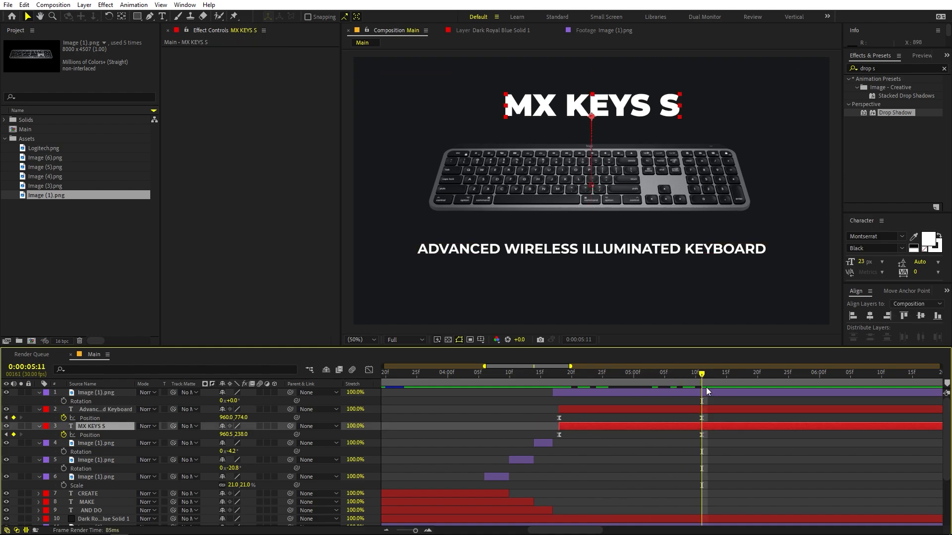
{"action": "key", "text": "shift+Down"}
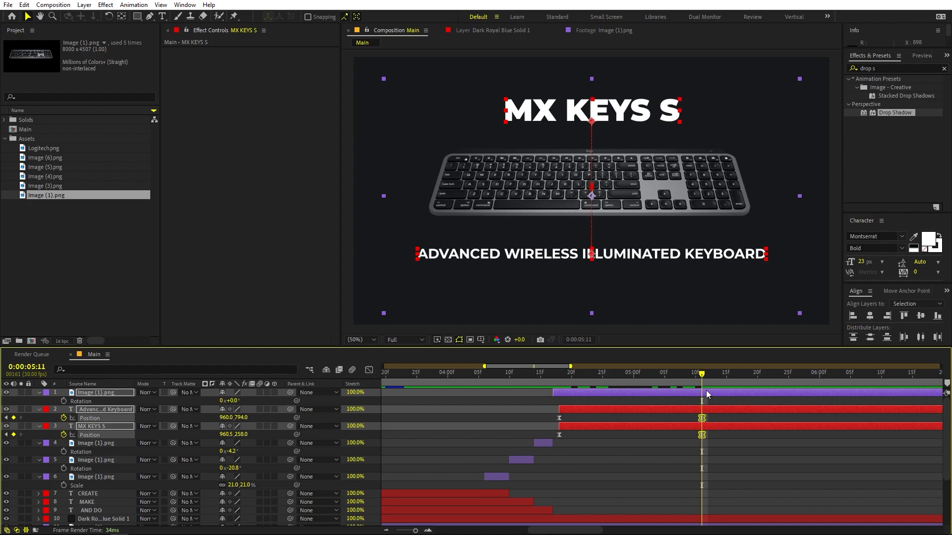
{"action": "key", "text": "Down"}
{"action": "key", "text": "Down"}
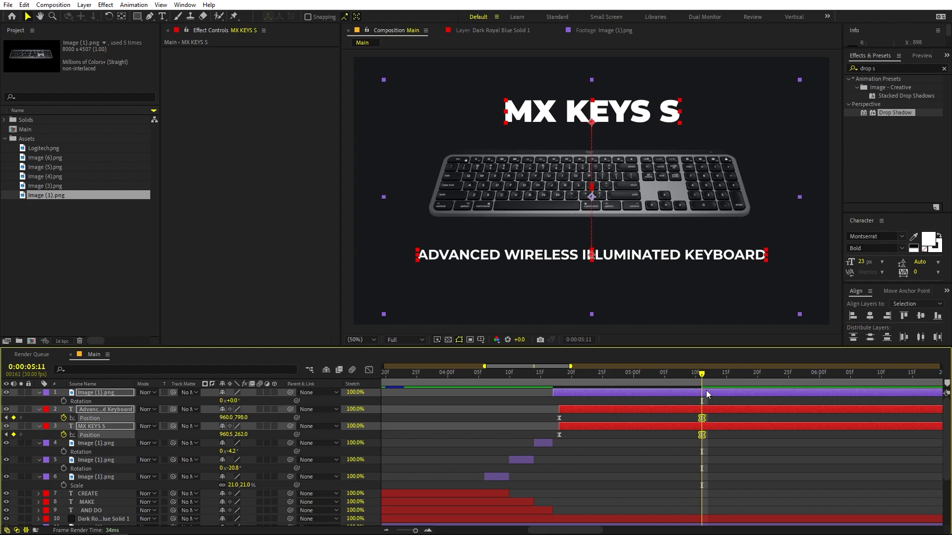
- Nudge the tilted keyboard image in the AND DO scene slightly downward and preview the transition into the MX KEYS S scene
{"action": "left_click_drag", "start_coordinate": [706, 390], "coordinate": [537, 391]}
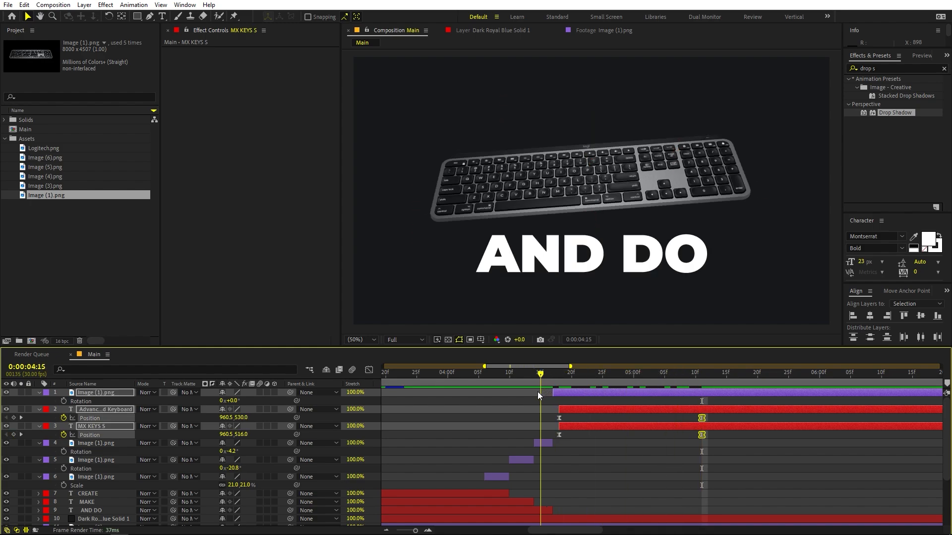
{"action": "left_click", "coordinate": [543, 444]}
{"action": "key", "text": "Down"}
{"action": "key", "text": "Down"}
{"action": "key", "text": "Down"}
{"action": "key", "text": "Down"}
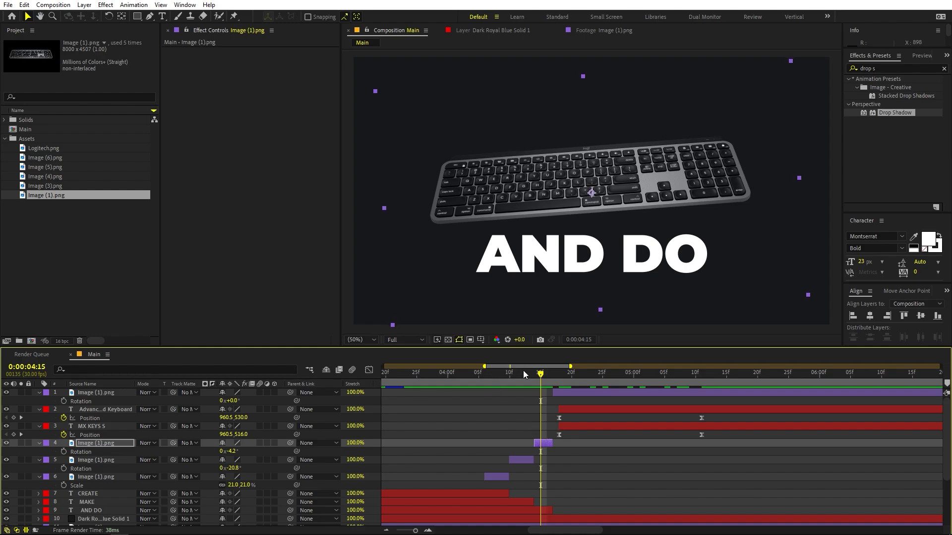
{"action": "left_click", "coordinate": [475, 382]}
{"action": "key", "text": "space"}
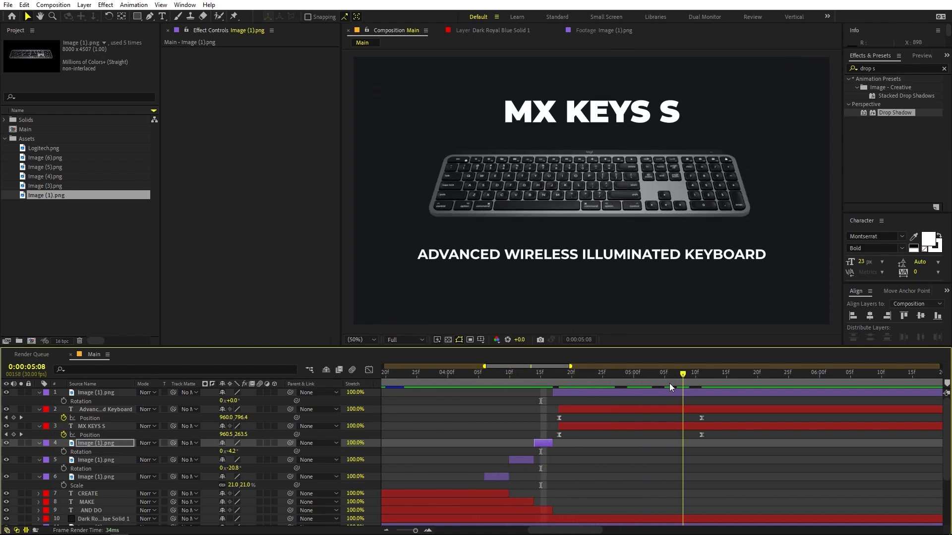
- Play back the MX KEYS S title section and review its layers and keyframes in the timeline
{"action": "key", "text": "space"}
{"action": "key", "text": "space"}
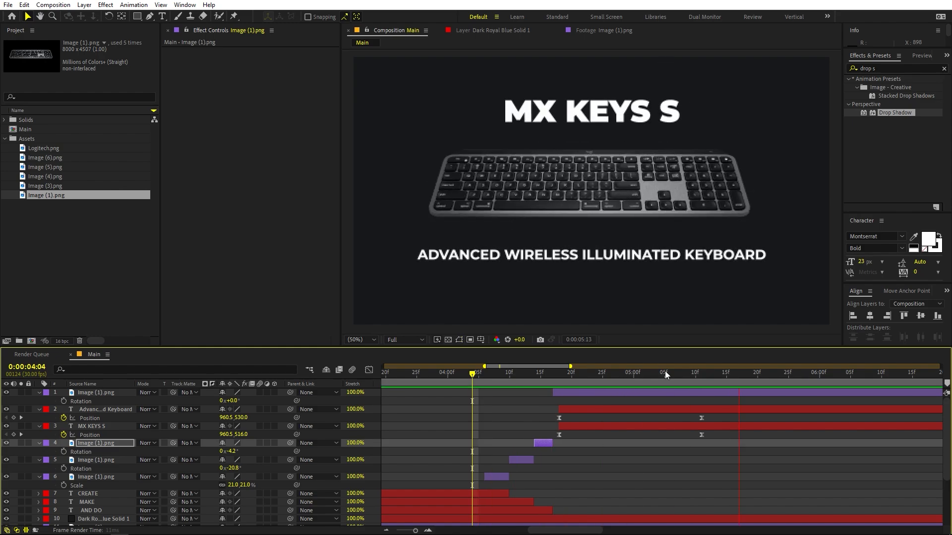
{"action": "key", "text": "space"}
{"action": "left_click_drag", "start_coordinate": [511, 385], "coordinate": [754, 379]}
{"action": "scroll", "coordinate": [723, 443], "scroll_direction": "down", "scroll_amount": 3}
{"action": "scroll", "coordinate": [710, 436], "scroll_direction": "up", "scroll_amount": 3}
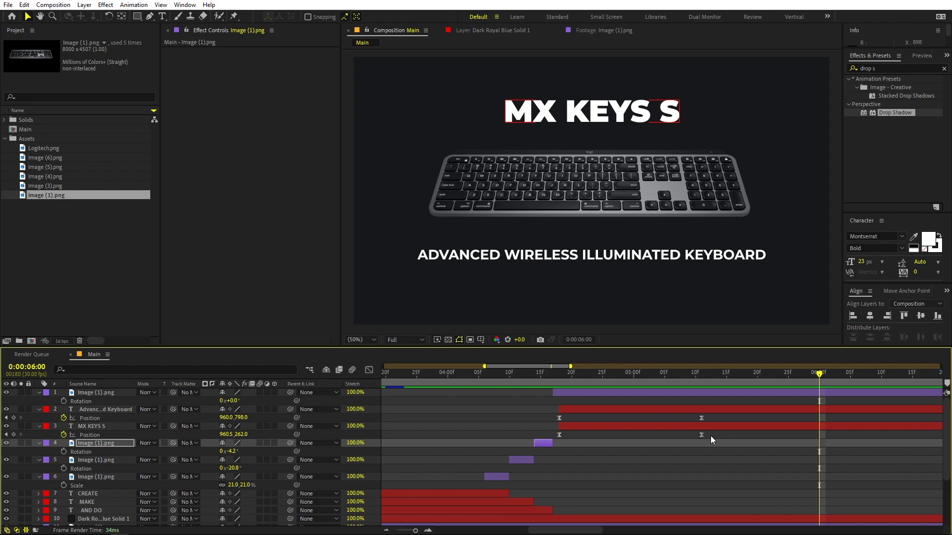
{"action": "scroll", "coordinate": [766, 474], "scroll_direction": "down", "scroll_amount": 3}
{"action": "scroll", "coordinate": [758, 453], "scroll_direction": "up", "scroll_amount": 3}
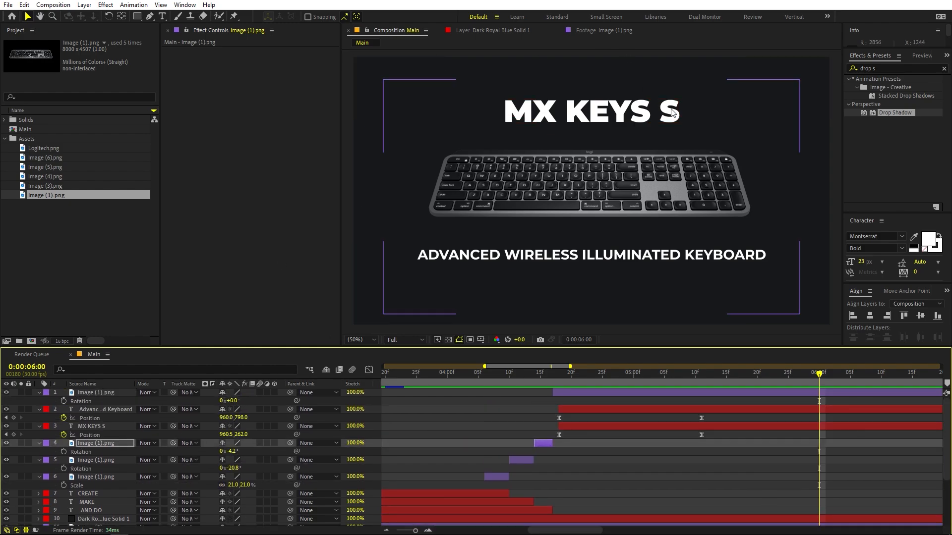
{"action": "left_click", "coordinate": [696, 469]}
{"action": "scroll", "coordinate": [696, 469], "scroll_direction": "down", "scroll_amount": 6}
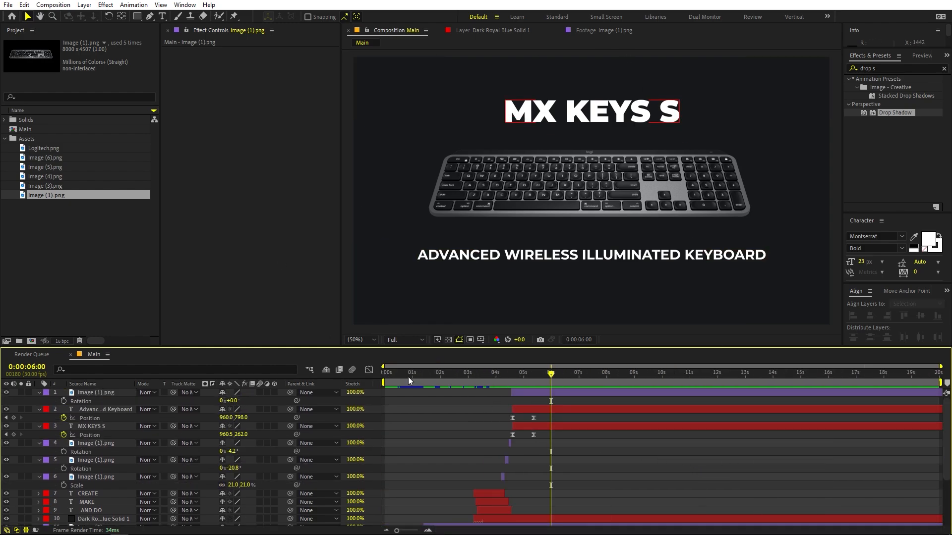
- Add Image (5).png as the topmost layer of the Main composition, starting at 0:00:05:23
{"action": "left_click", "coordinate": [36, 165]}
{"action": "left_click", "coordinate": [47, 159]}
{"action": "left_click", "coordinate": [47, 165]}
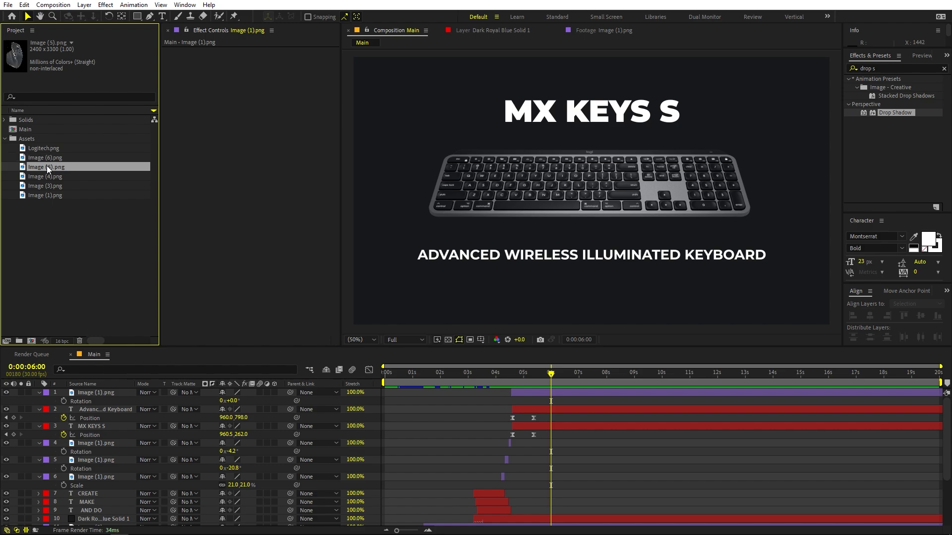
{"action": "left_click_drag", "start_coordinate": [62, 174], "coordinate": [409, 391]}
{"action": "left_click_drag", "start_coordinate": [480, 391], "coordinate": [660, 392]}
{"action": "left_click_drag", "start_coordinate": [454, 375], "coordinate": [544, 385]}
{"action": "left_click_drag", "start_coordinate": [620, 394], "coordinate": [568, 392]}
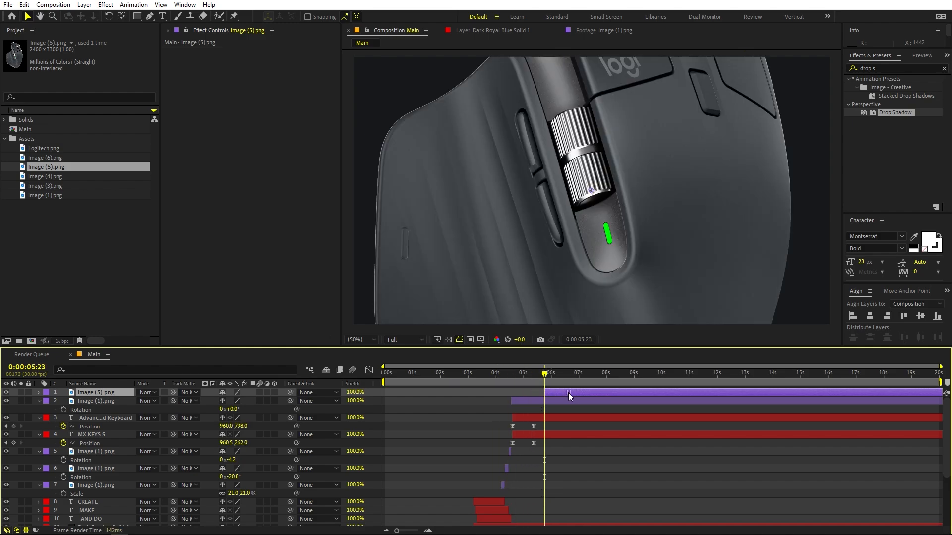
- Keyframe the Image (5).png layer's Scale at 182.7% and its Rotation at 0° at 0:00:05:23
{"action": "key", "text": "s"}
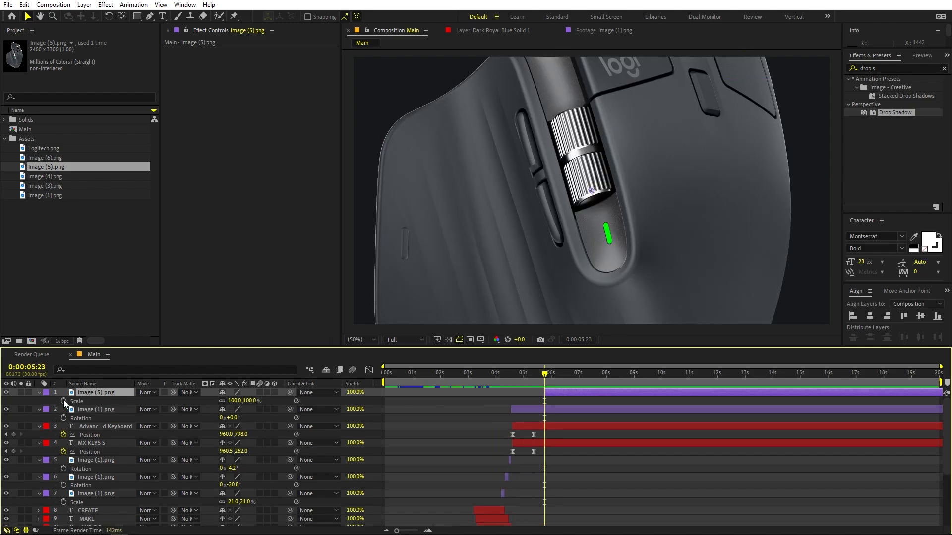
{"action": "left_click", "coordinate": [64, 401]}
{"action": "left_click_drag", "start_coordinate": [232, 400], "coordinate": [507, 395]}
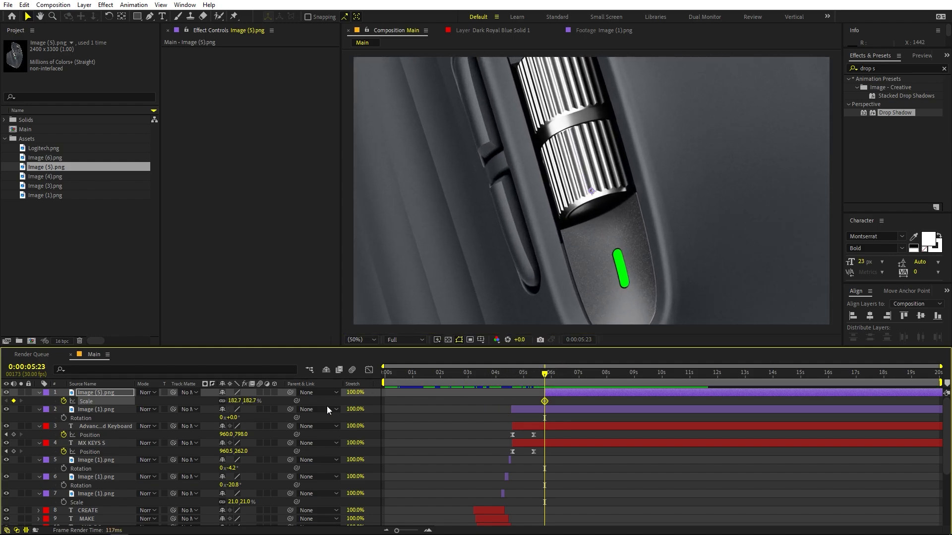
{"action": "key", "text": "r"}
{"action": "left_click", "coordinate": [64, 401]}
{"action": "key", "text": "shift+s"}
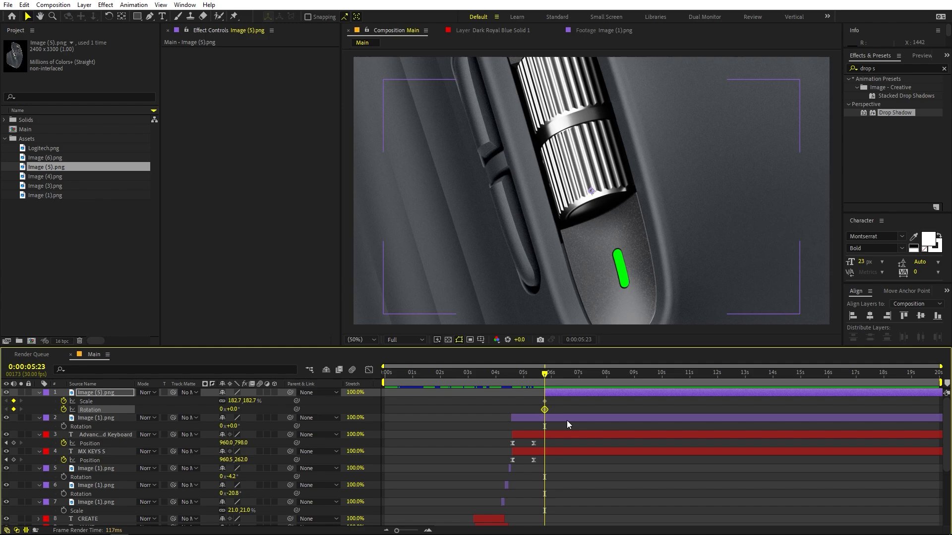
- Keyframe the mouse image's Scale at 17.7% and Rotation at -59° at 0:00:06:27
{"action": "left_click", "coordinate": [563, 374]}
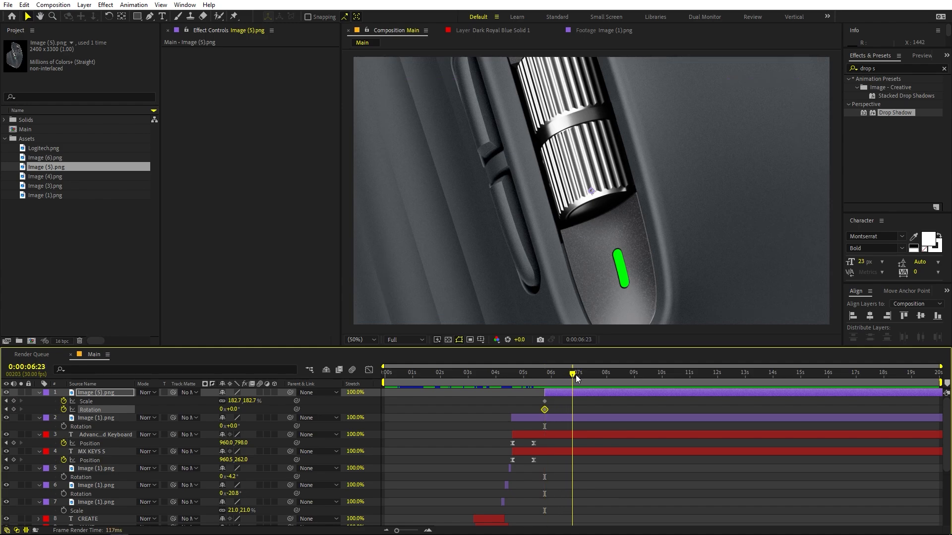
{"action": "left_click_drag", "start_coordinate": [234, 402], "coordinate": [160, 404]}
{"action": "left_click_drag", "start_coordinate": [232, 409], "coordinate": [203, 408]}
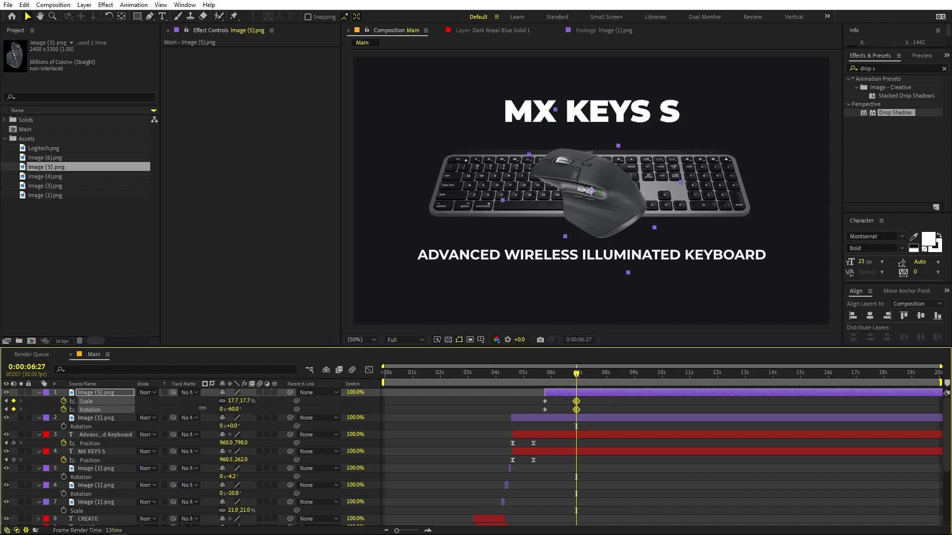
- Easy-ease the mouse image's scale and rotation keyframes, shape their speed curves for a fast start and slow finish, and preview the motion
{"action": "left_click_drag", "start_coordinate": [598, 400], "coordinate": [485, 409]}
{"action": "key", "text": "F9"}
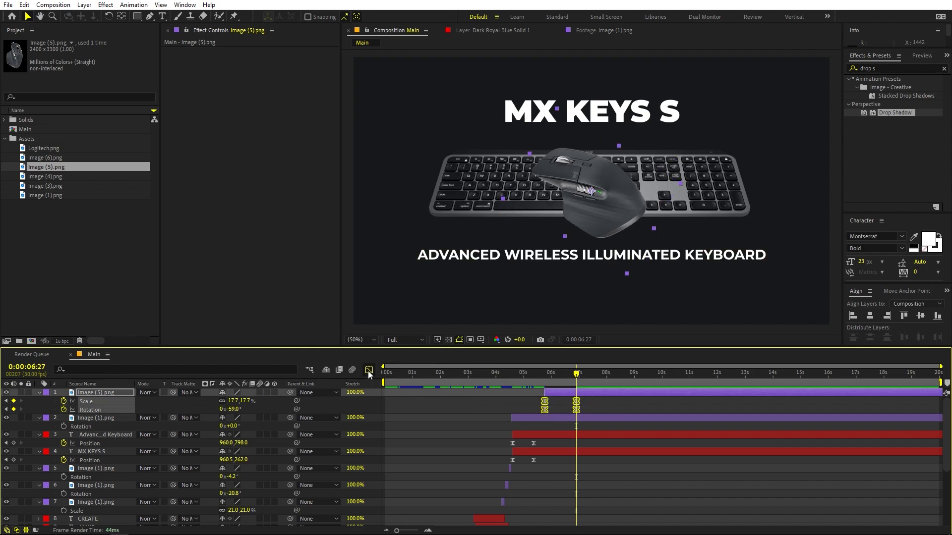
{"action": "left_click", "coordinate": [368, 371]}
{"action": "scroll", "coordinate": [583, 397], "scroll_direction": "up", "scroll_amount": 3}
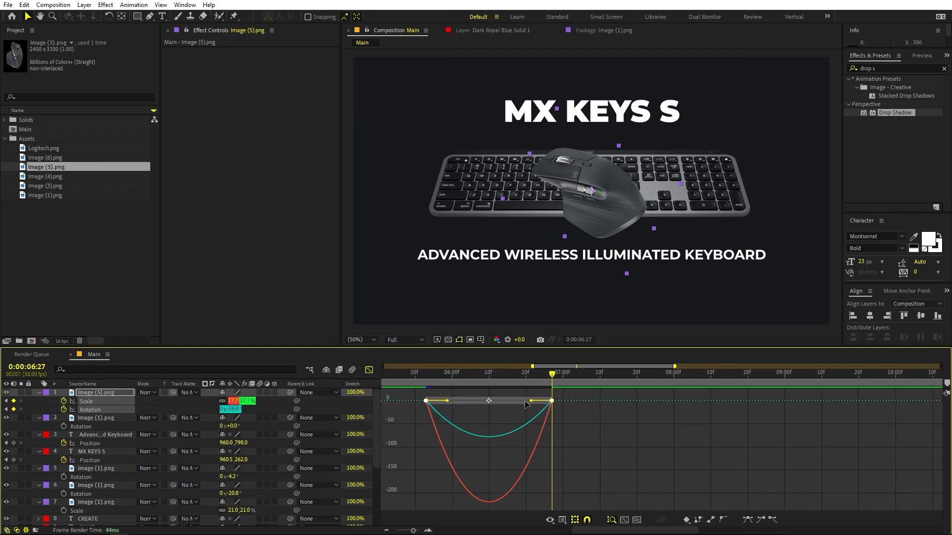
{"action": "left_click_drag", "start_coordinate": [530, 403], "coordinate": [471, 399]}
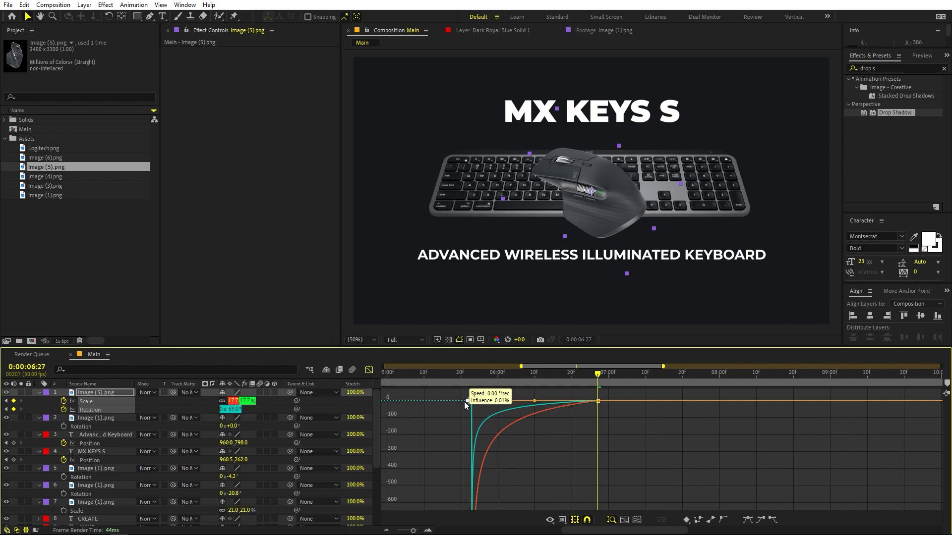
{"action": "left_click", "coordinate": [453, 375]}
{"action": "key", "text": "space"}
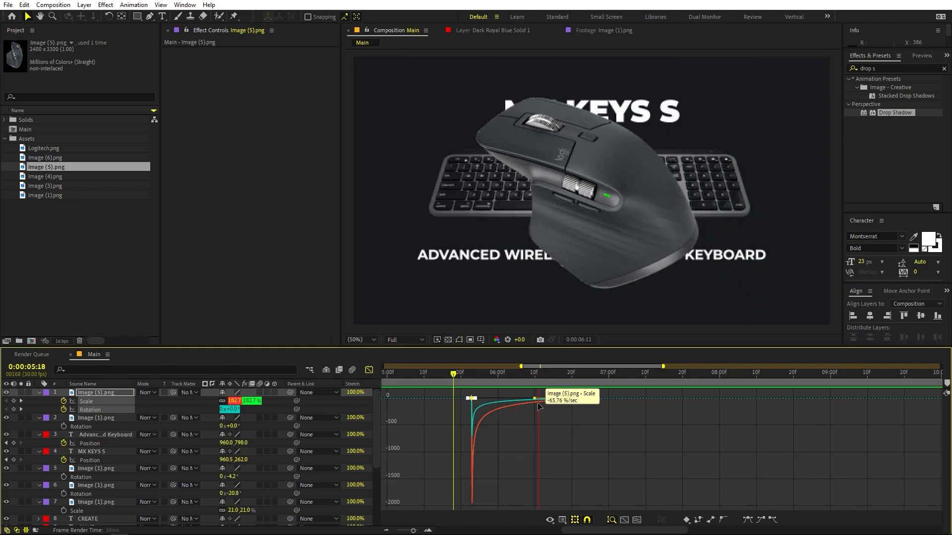
{"action": "key", "text": "space"}
{"action": "left_click", "coordinate": [368, 370]}
- Move the mouse image's ending scale and rotation keyframes earlier to 0:00:06:14 and preview the result
{"action": "left_click_drag", "start_coordinate": [626, 398], "coordinate": [553, 407]}
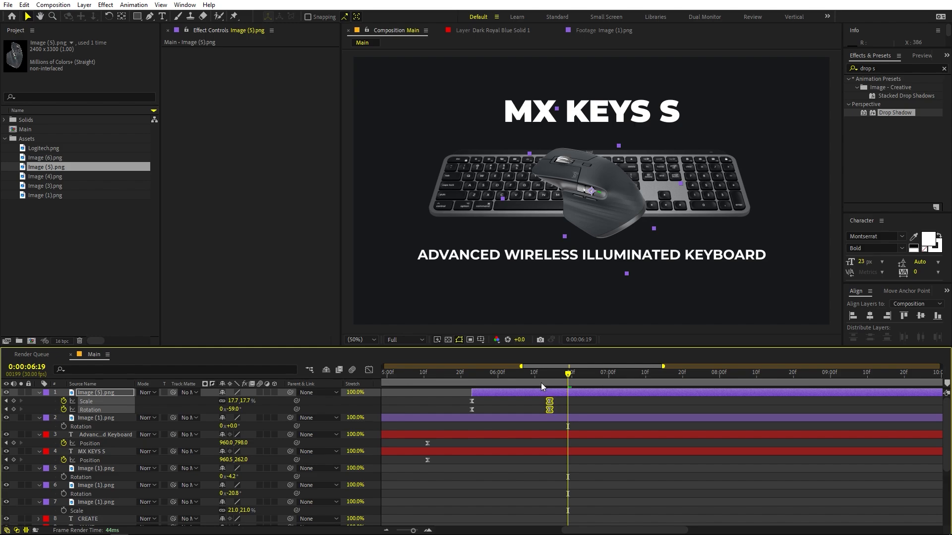
{"action": "left_click", "coordinate": [444, 382]}
{"action": "key", "text": "space"}
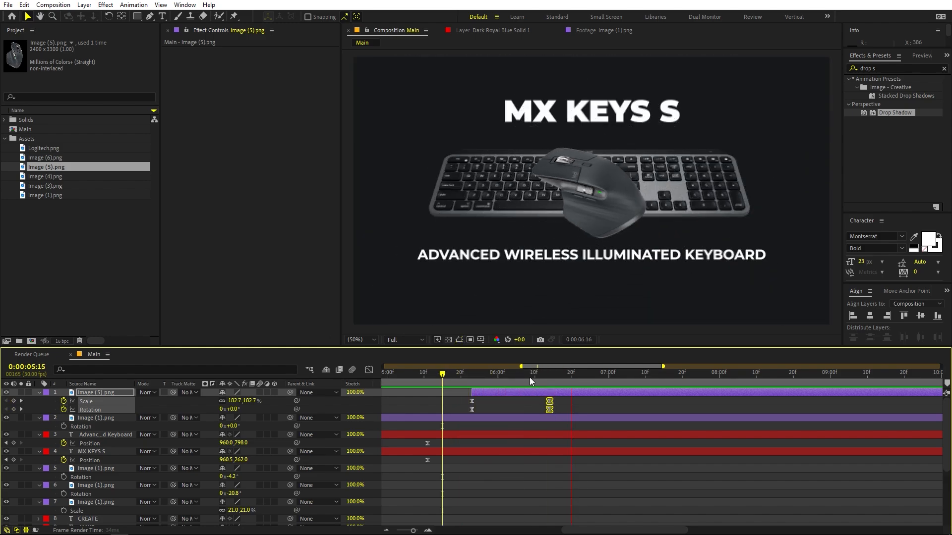
{"action": "key", "text": "space"}
- Duplicate the upper Dark Royal Blue Solid 1 layer, place the copy directly beneath Image (5).png, and start it at 0:00:05:23
{"action": "scroll", "coordinate": [511, 406], "scroll_direction": "down", "scroll_amount": 2}
{"action": "scroll", "coordinate": [524, 408], "scroll_direction": "up", "scroll_amount": 4, "text": "alt"}
{"action": "scroll", "coordinate": [537, 402], "scroll_direction": "up", "scroll_amount": 1}
{"action": "scroll", "coordinate": [595, 441], "scroll_direction": "down", "scroll_amount": 1}
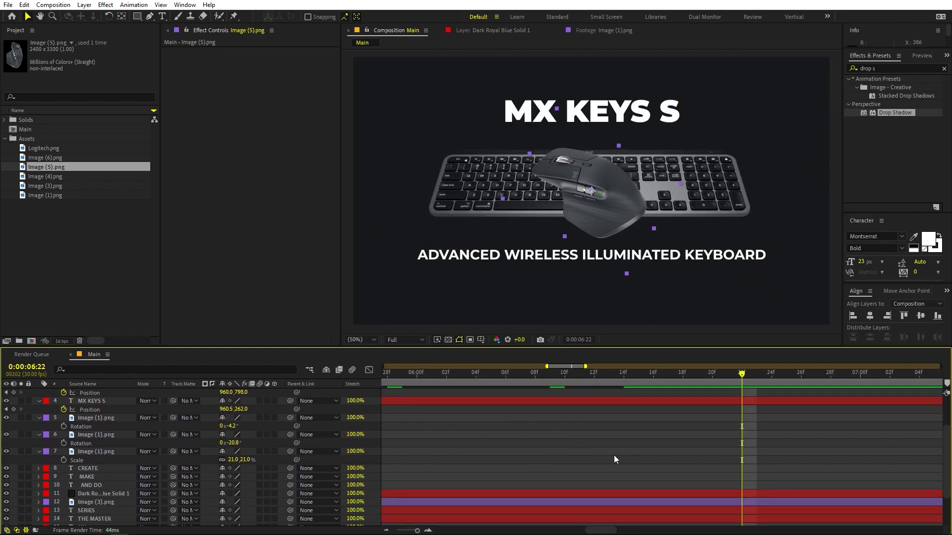
{"action": "scroll", "coordinate": [617, 450], "scroll_direction": "up", "scroll_amount": 2}
{"action": "scroll", "coordinate": [627, 472], "scroll_direction": "down", "scroll_amount": 5, "text": "alt"}
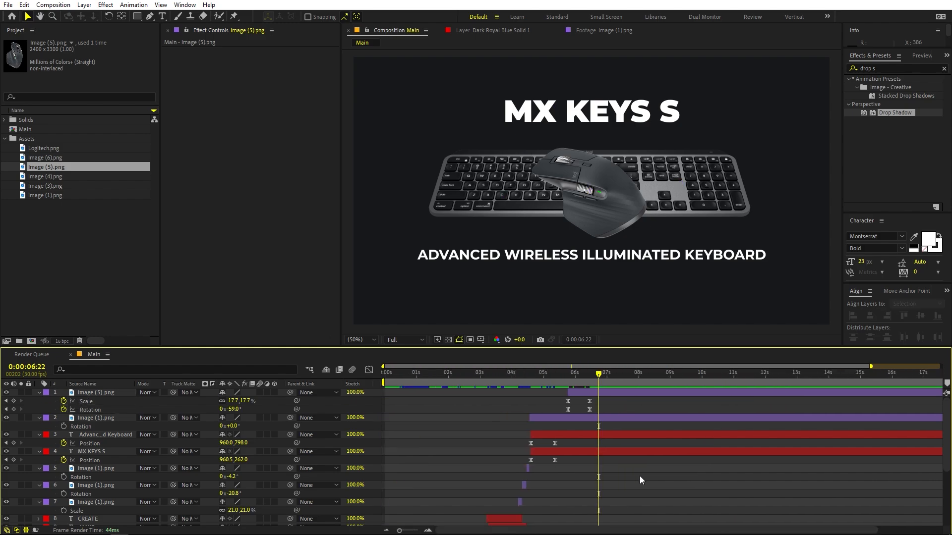
{"action": "scroll", "coordinate": [524, 453], "scroll_direction": "down", "scroll_amount": 3}
{"action": "left_click", "coordinate": [528, 468]}
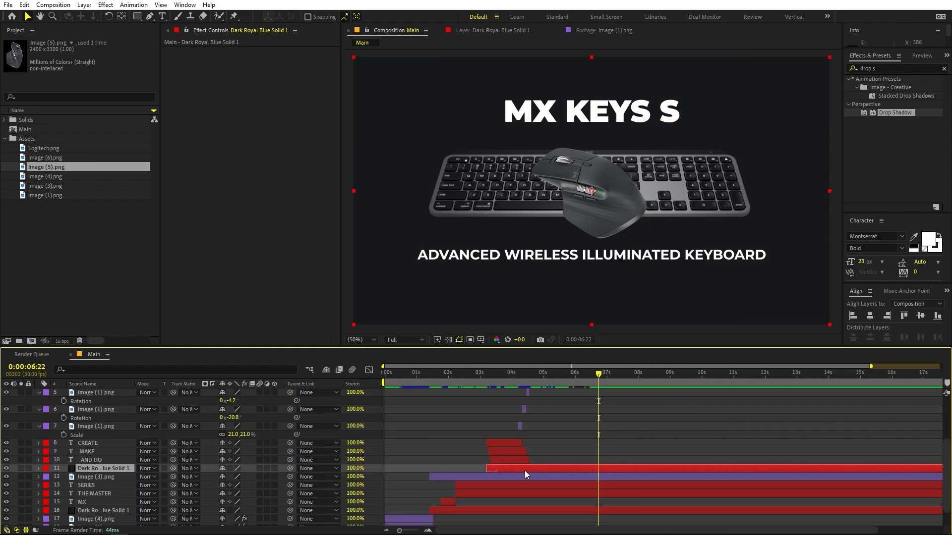
{"action": "key", "text": "ctrl+d"}
{"action": "left_click_drag", "start_coordinate": [115, 472], "coordinate": [132, 397]}
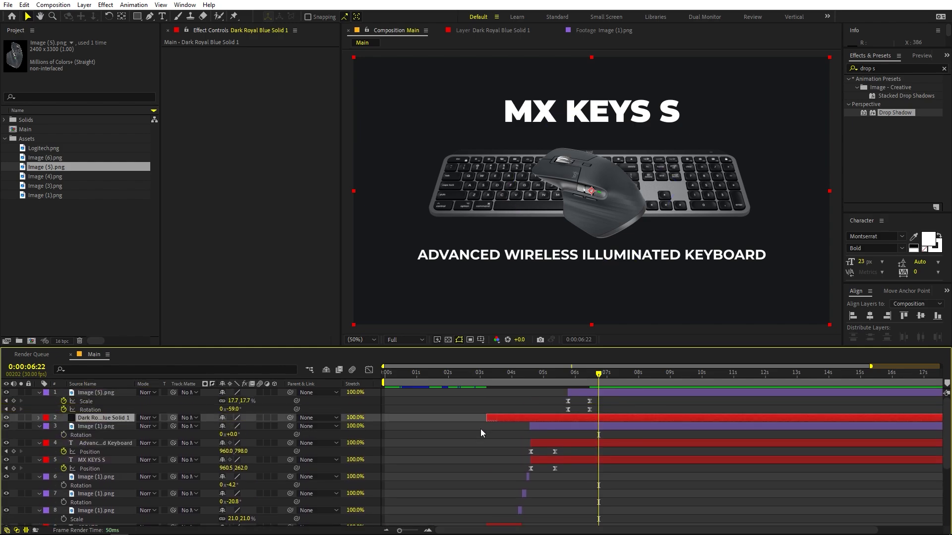
{"action": "left_click_drag", "start_coordinate": [527, 418], "coordinate": [546, 414]}
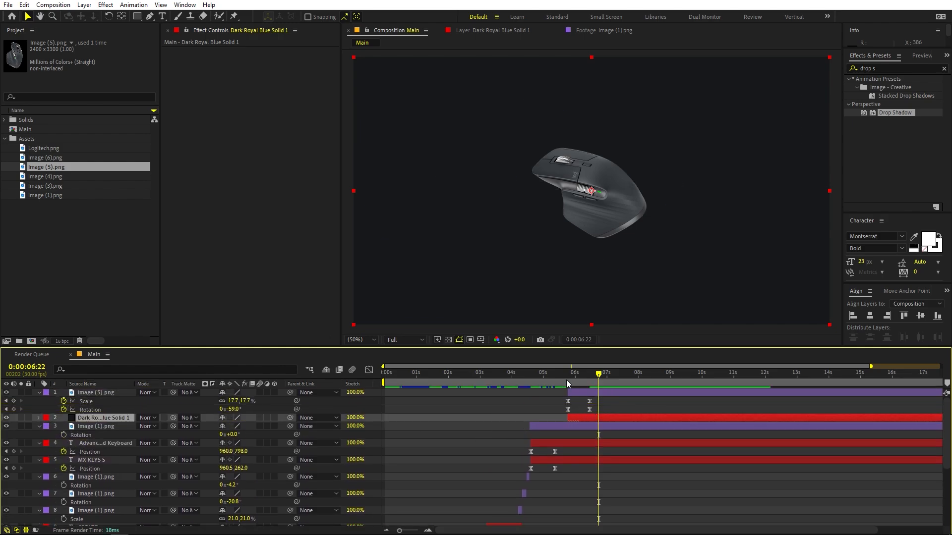
{"action": "left_click_drag", "start_coordinate": [566, 380], "coordinate": [603, 390]}
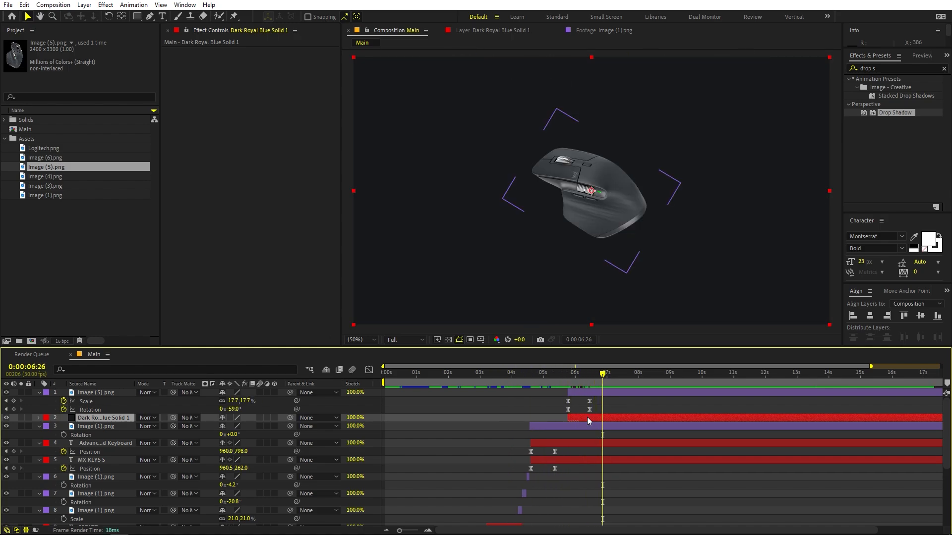
- Duplicate the MX KEYS S and Advanced Wireless Illuminated Keyboard text layers and place the copies between Image (5).png and the solid
{"action": "left_click", "coordinate": [576, 444]}
{"action": "left_click", "coordinate": [87, 462], "text": "shift"}
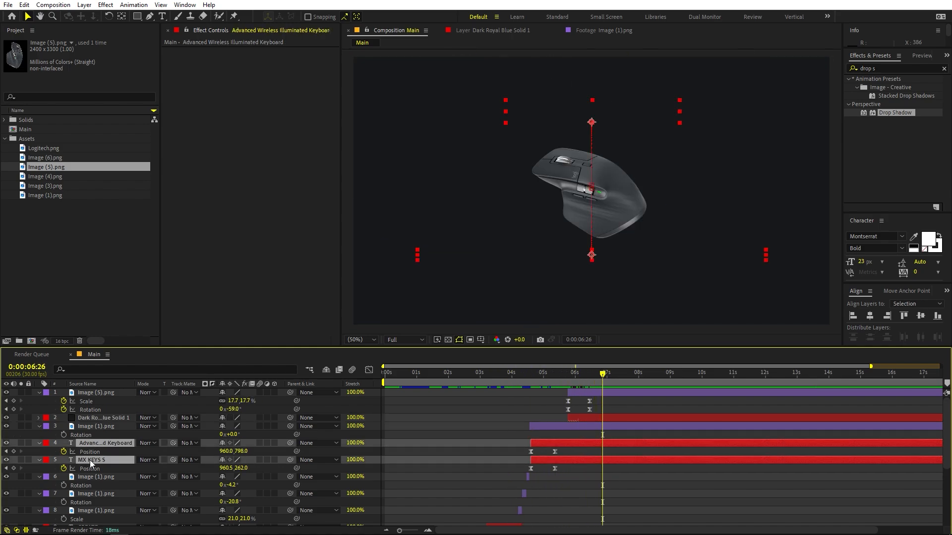
{"action": "key", "text": "ctrl+d"}
{"action": "left_click_drag", "start_coordinate": [91, 443], "coordinate": [93, 415]}
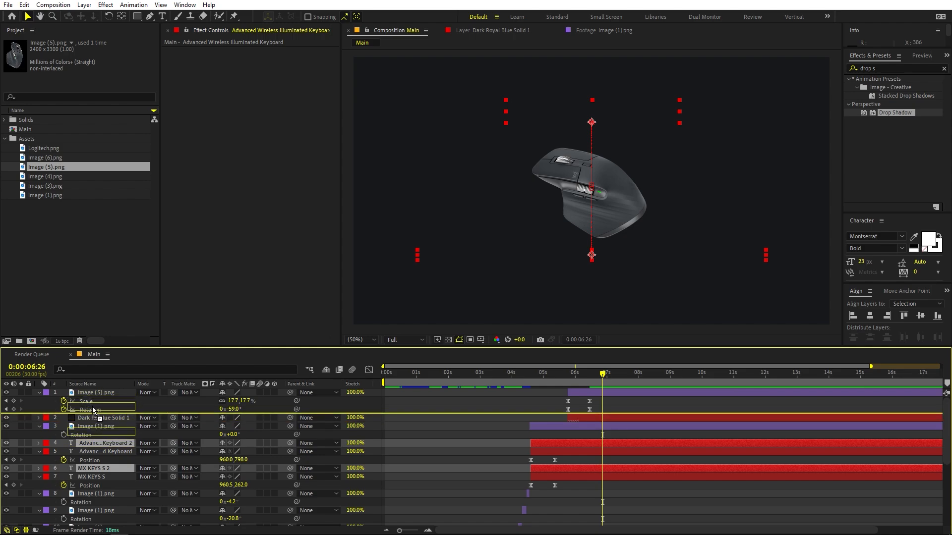
{"action": "left_click", "coordinate": [492, 433]}
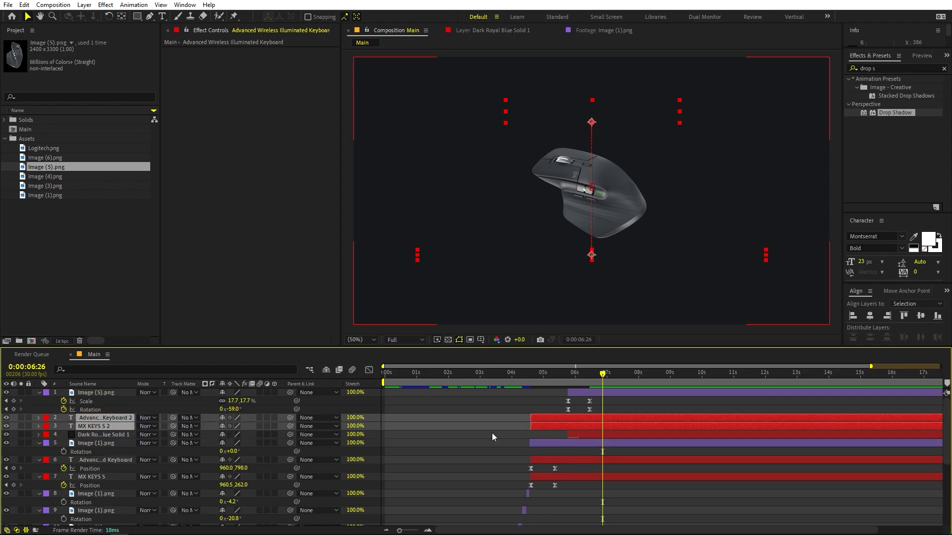
- Set the mouse image's ending Scale keyframe at 0:00:06:14 to 24%
{"action": "left_click", "coordinate": [601, 390]}
{"action": "left_click", "coordinate": [586, 383]}
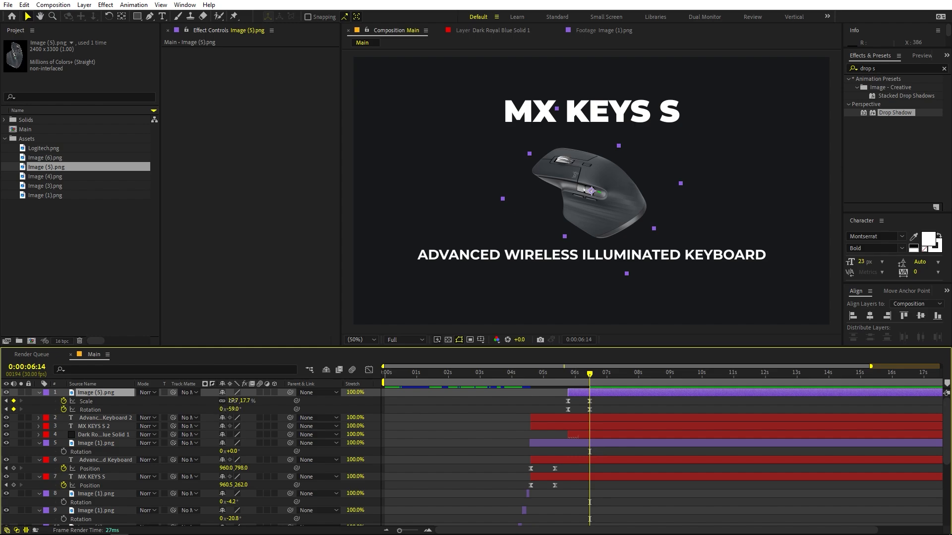
{"action": "left_click_drag", "start_coordinate": [233, 401], "coordinate": [263, 401]}
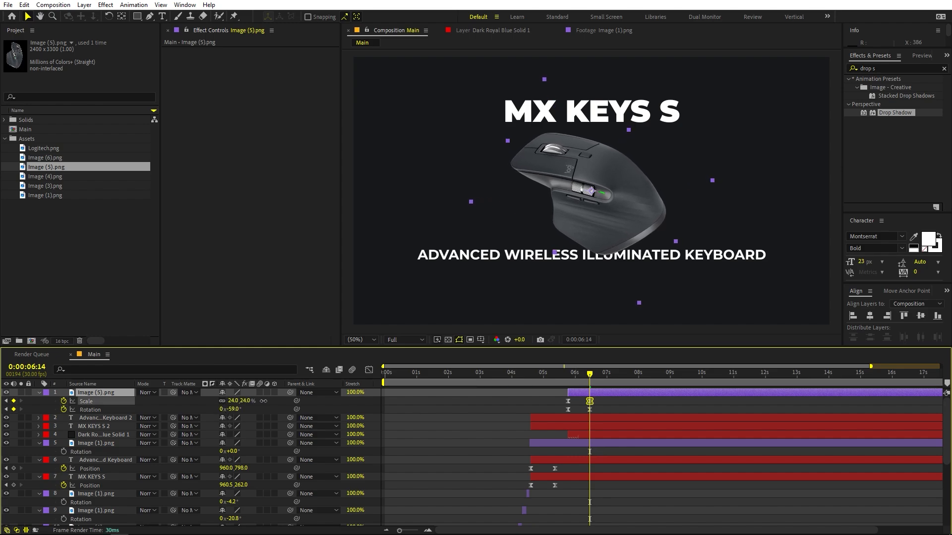
{"action": "left_click", "coordinate": [576, 409]}
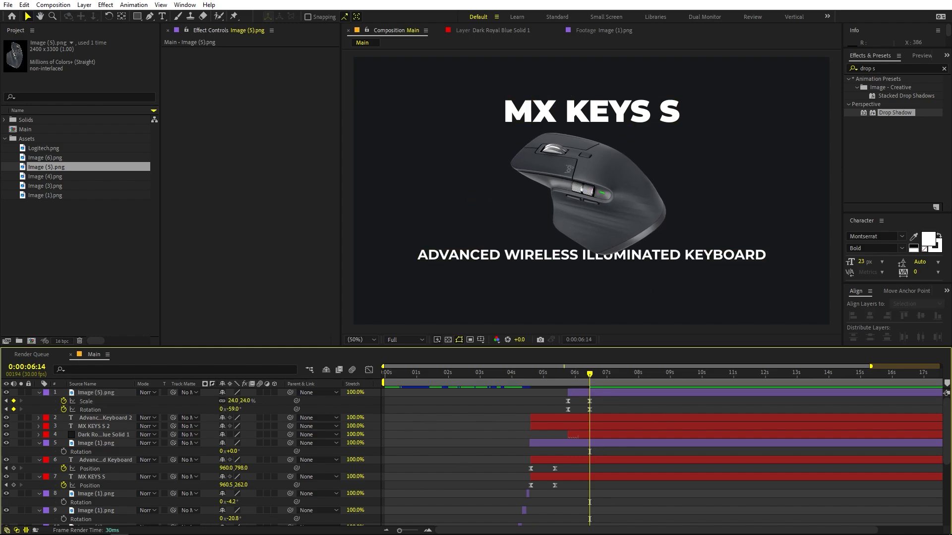
- Change the duplicated title to "MX MASTER 3S" and the duplicated subtitle to "PERFORMANCE WIRELESS MOUSE"
{"action": "key", "text": "alt+Tab"}
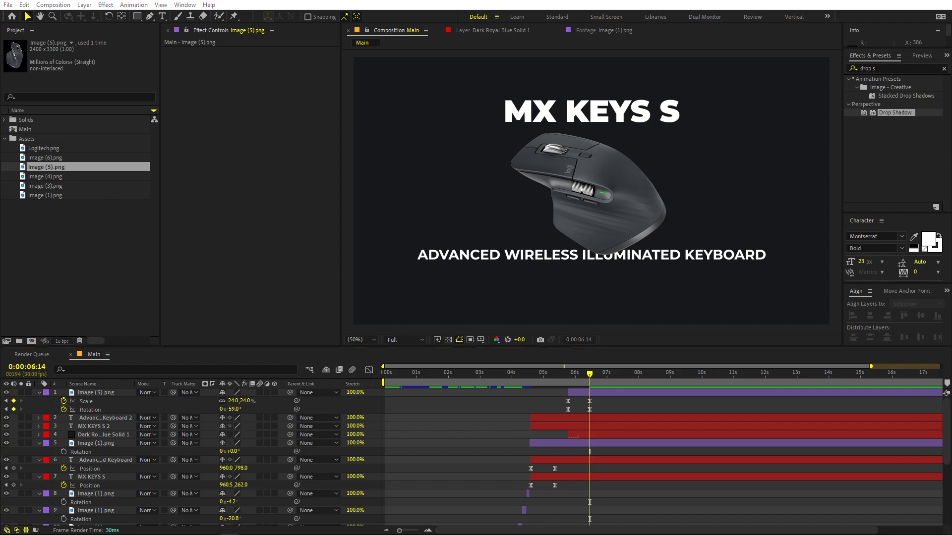
{"action": "double_click", "coordinate": [607, 425]}
{"action": "type", "text": "MX MASTER 3S"}
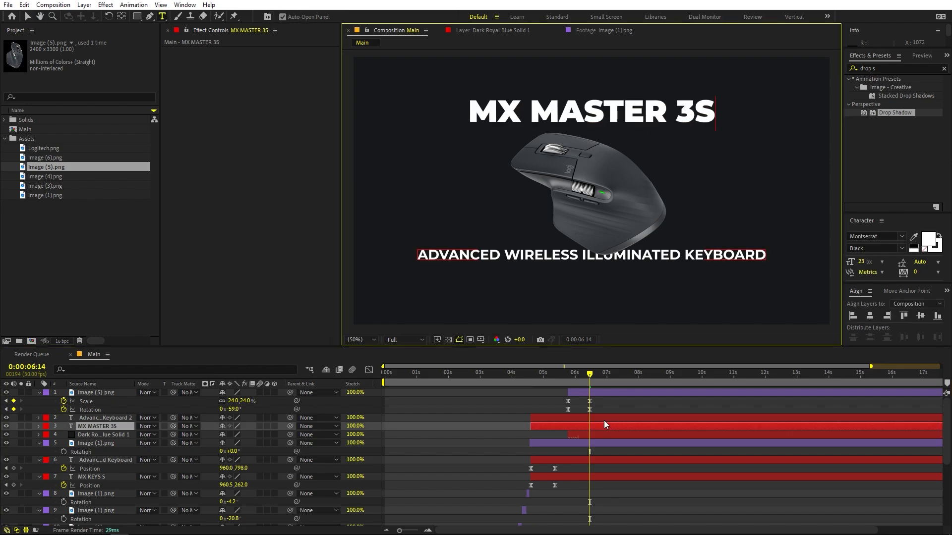
{"action": "left_click", "coordinate": [601, 418]}
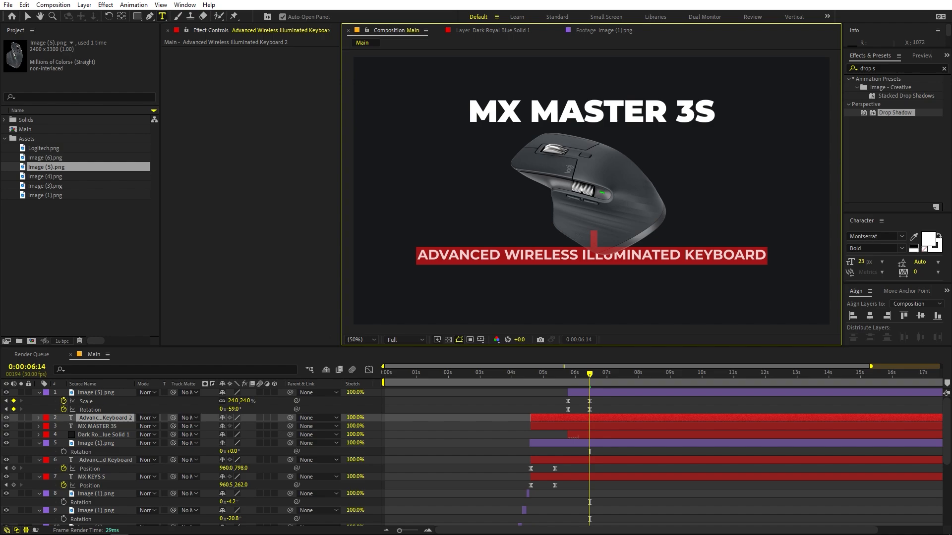
{"action": "type", "text": "PERFORMANCE WIRELESS MOUSE"}
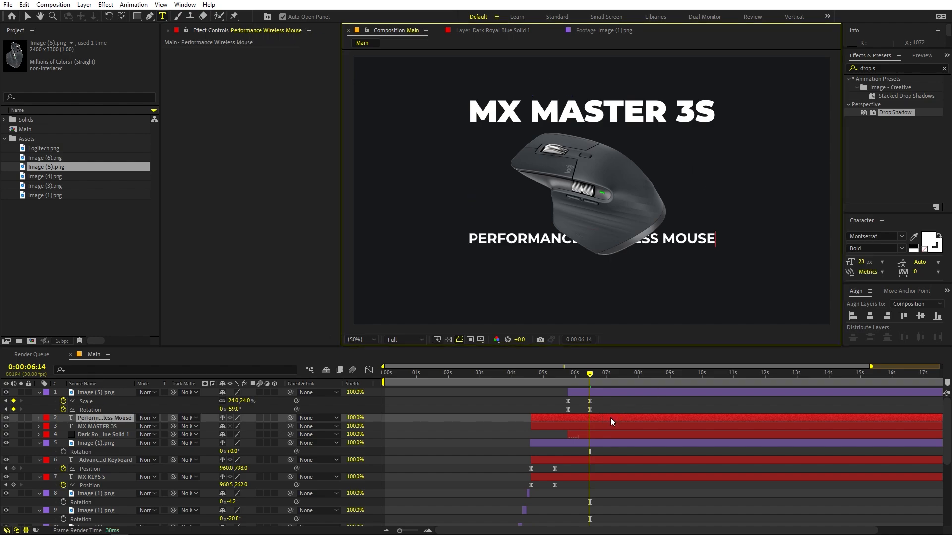
- Reveal both new text layers' Position keyframes and shift the layers together to start with the mouse image at 0:00:05:23
{"action": "left_click", "coordinate": [602, 425], "text": "shift"}
{"action": "key", "text": "p"}
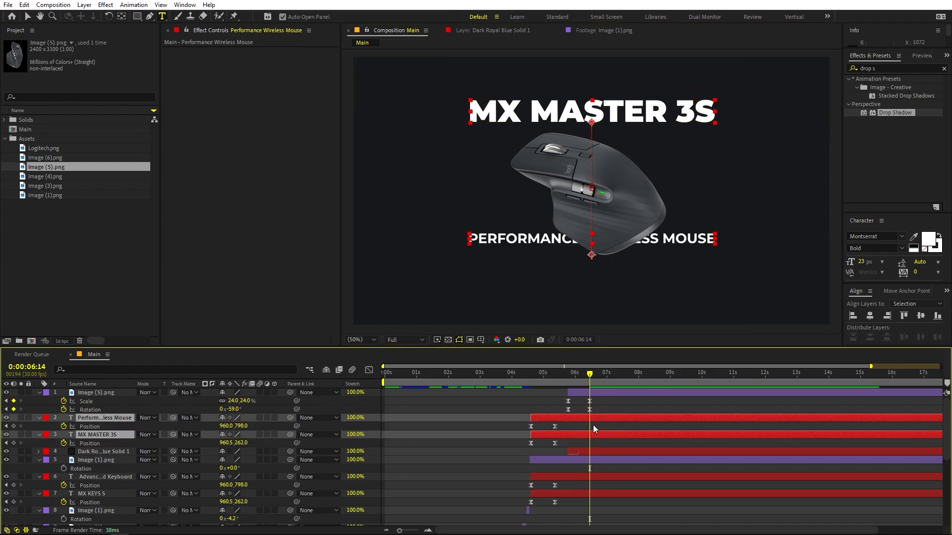
{"action": "left_click_drag", "start_coordinate": [562, 420], "coordinate": [600, 418]}
{"action": "left_click_drag", "start_coordinate": [581, 379], "coordinate": [593, 376]}
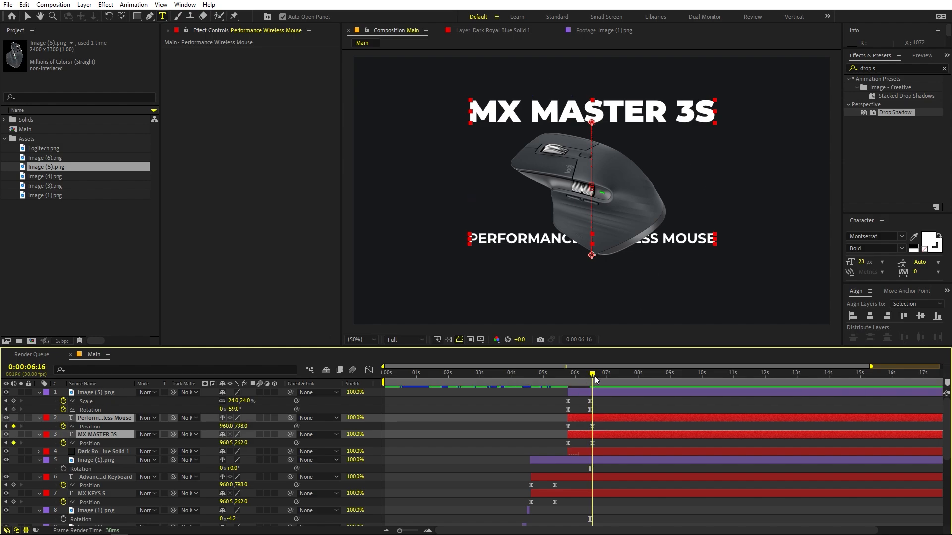
- Lower the PERFORMANCE WIRELESS MOUSE subtitle below the mouse at 0:00:06:16, setting its Position to 960, 930, and preview the scene
{"action": "left_click", "coordinate": [612, 420]}
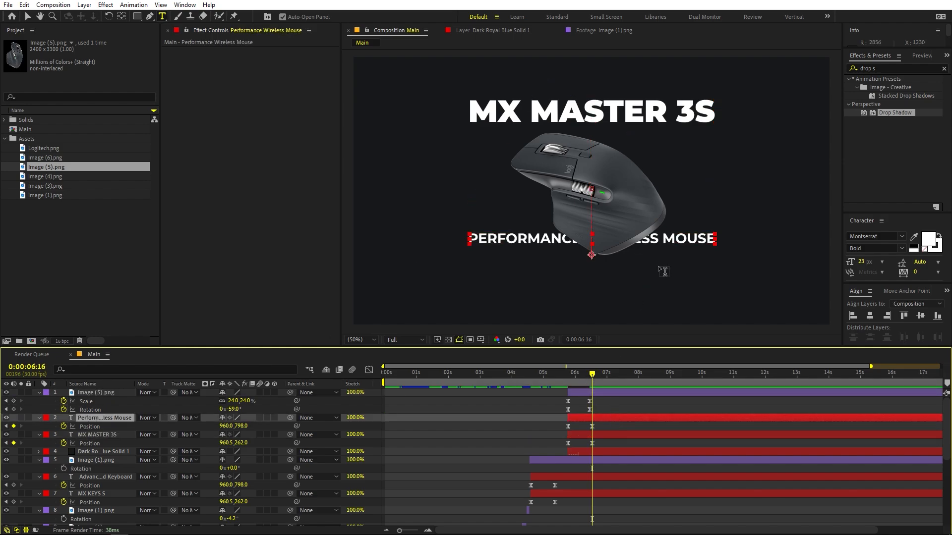
{"action": "key", "text": "v"}
{"action": "left_click_drag", "start_coordinate": [691, 242], "coordinate": [692, 273]}
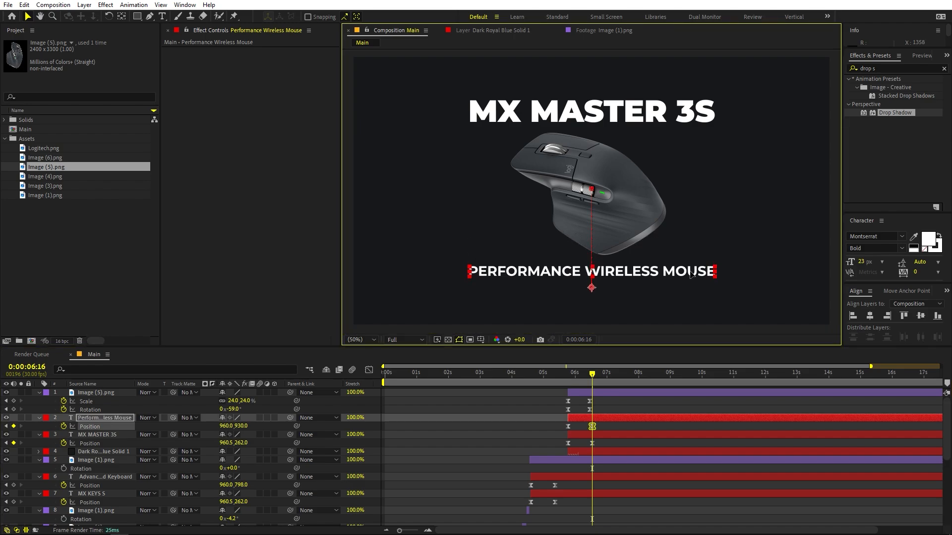
{"action": "left_click", "coordinate": [624, 410]}
{"action": "left_click_drag", "start_coordinate": [541, 375], "coordinate": [501, 385]}
{"action": "key", "text": "space"}
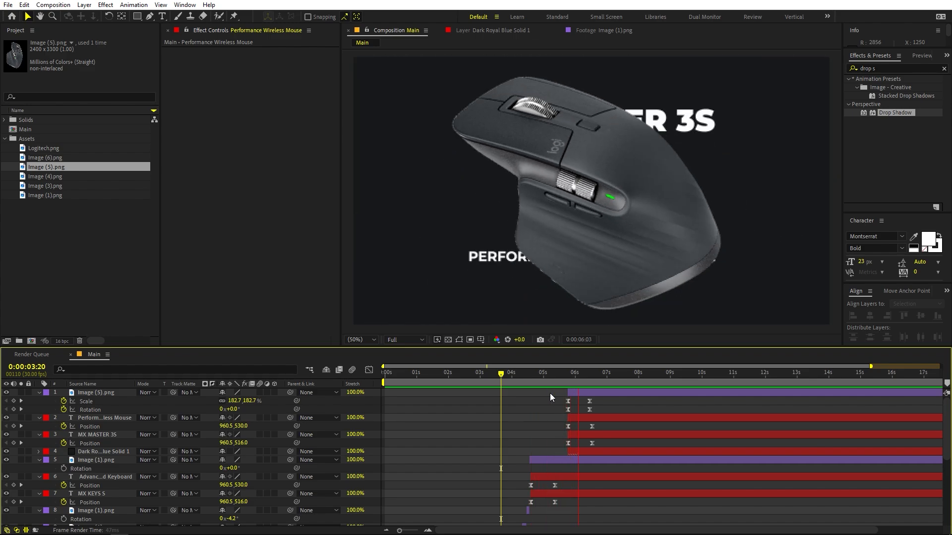
- Shift the mouse image, both its titles and their solid together to start at about 0:00:05:19, and preview the transition
{"action": "left_click_drag", "start_coordinate": [516, 376], "coordinate": [562, 378]}
{"action": "key", "text": "equal"}
{"action": "left_click", "coordinate": [606, 449]}
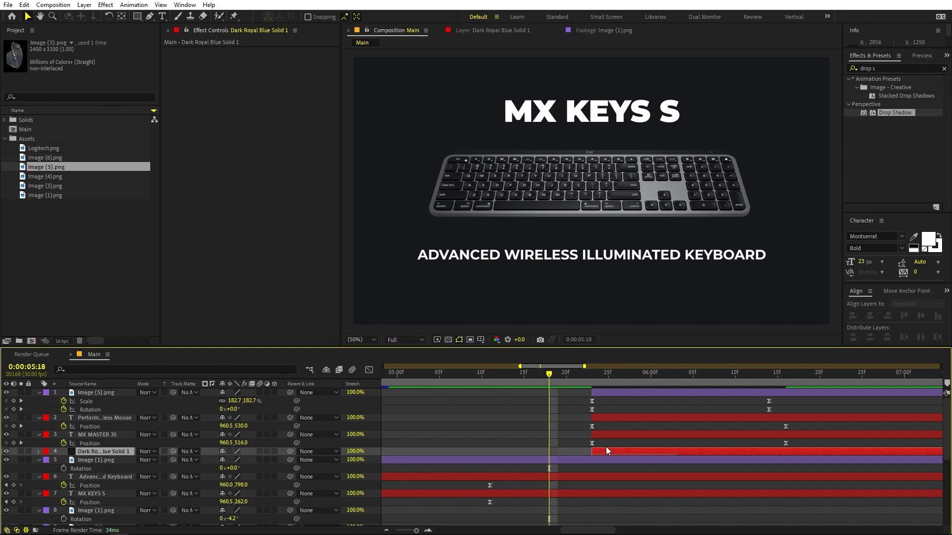
{"action": "left_click", "coordinate": [603, 392], "text": "shift"}
{"action": "left_click_drag", "start_coordinate": [625, 391], "coordinate": [593, 392]}
{"action": "key", "text": "semicolon"}
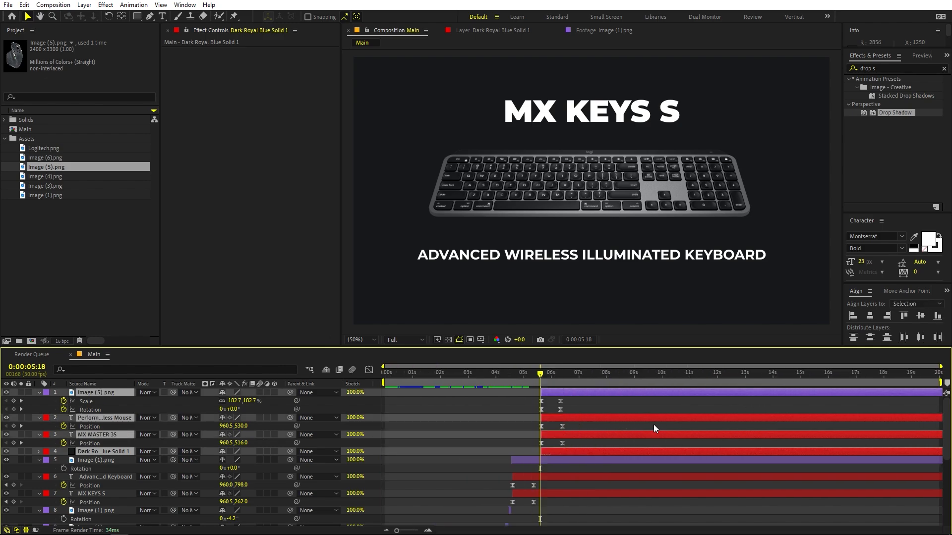
{"action": "left_click", "coordinate": [502, 377]}
{"action": "key", "text": "space"}
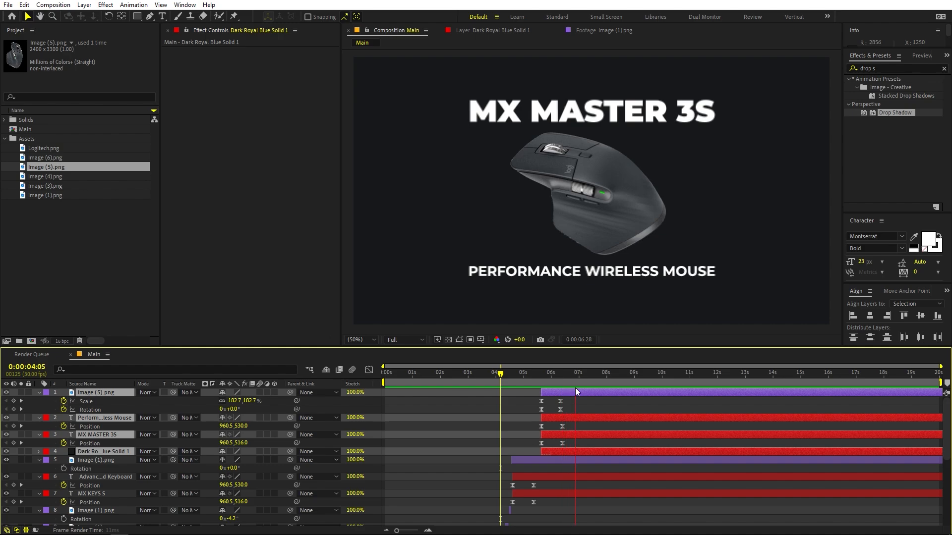
{"action": "key", "text": "space"}
{"action": "left_click_drag", "start_coordinate": [542, 378], "coordinate": [584, 381]}
{"action": "left_click", "coordinate": [511, 397]}
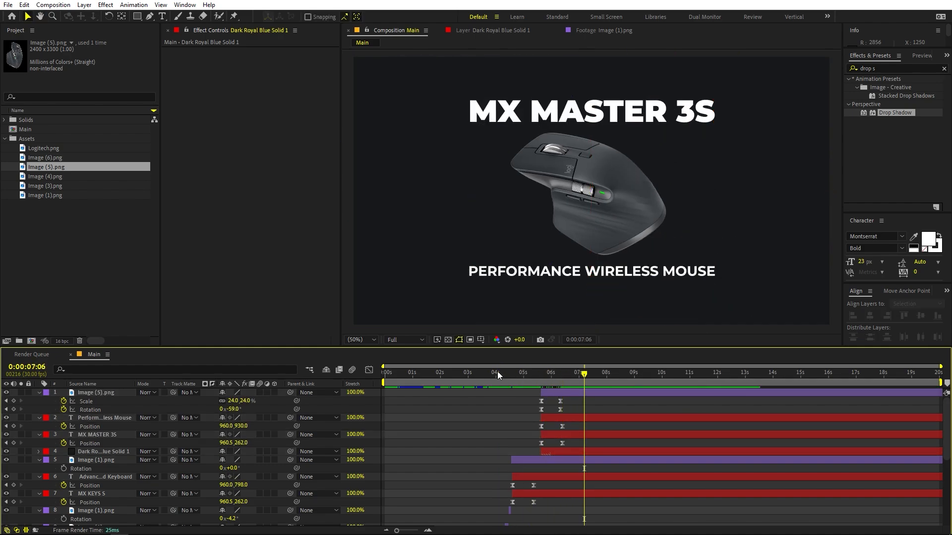
- Recolor the MX KEYS S title with the green sampled from the word MAKE
{"action": "left_click_drag", "start_coordinate": [497, 373], "coordinate": [492, 377]}
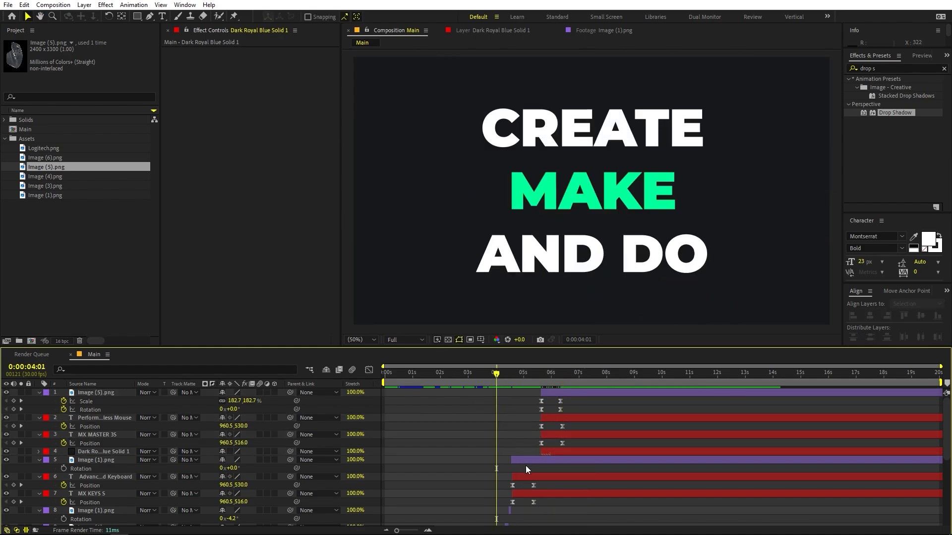
{"action": "double_click", "coordinate": [528, 495]}
{"action": "left_click", "coordinate": [525, 375]}
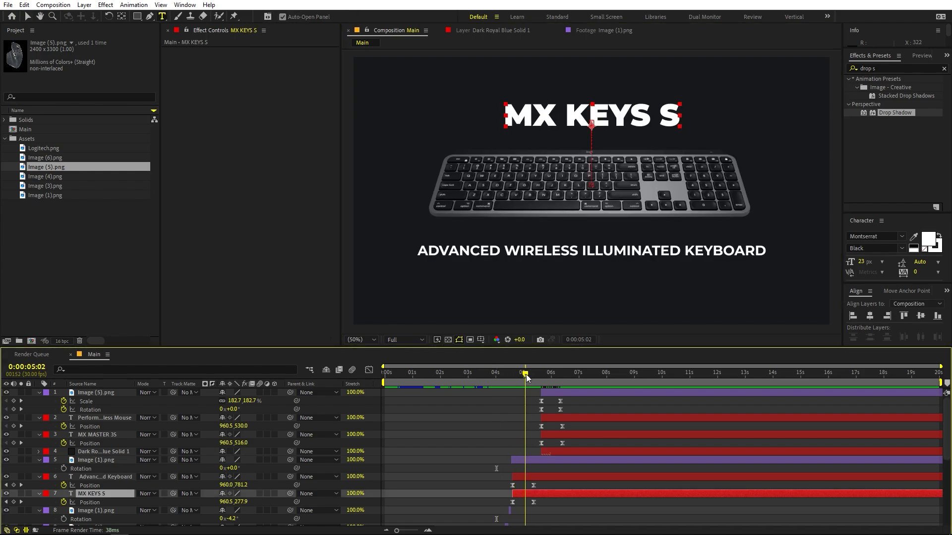
{"action": "left_click_drag", "start_coordinate": [525, 374], "coordinate": [503, 379]}
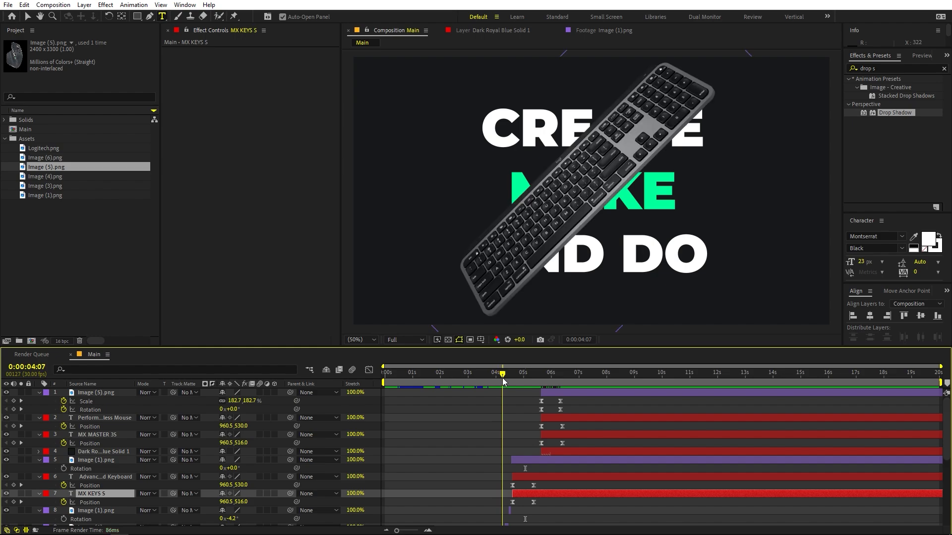
{"action": "double_click", "coordinate": [528, 494]}
{"action": "left_click", "coordinate": [914, 236]}
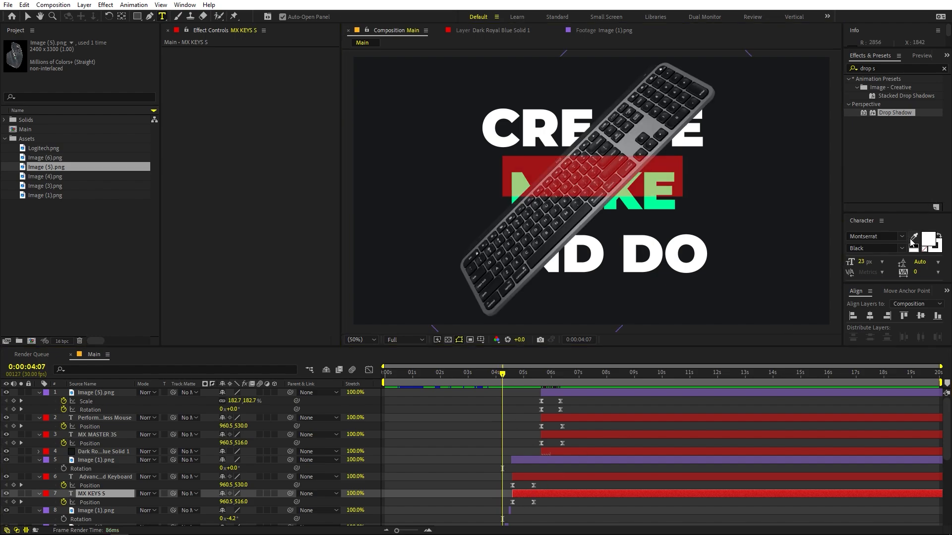
{"action": "left_click", "coordinate": [646, 193]}
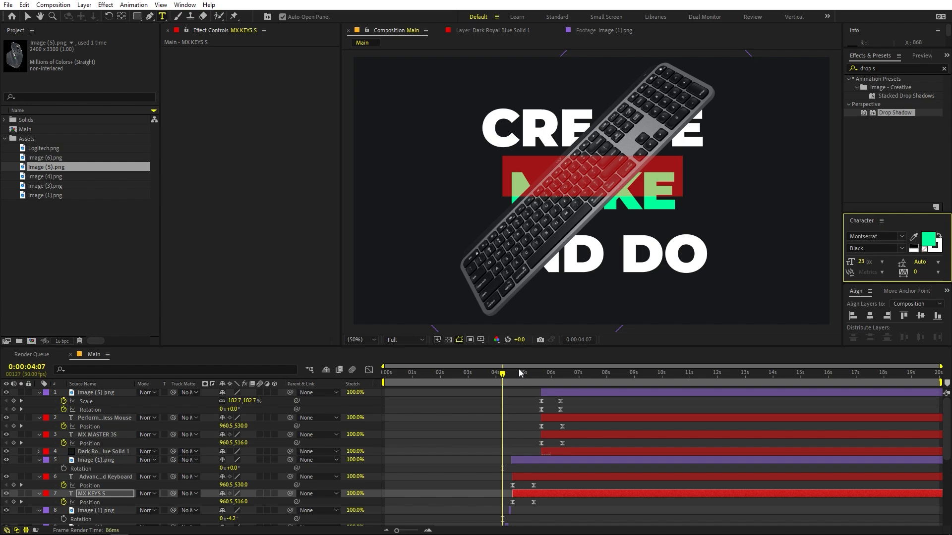
- Recolor the MX MASTER 3S title with the green sampled from the MX KEYS S title, and preview both scenes
{"action": "left_click_drag", "start_coordinate": [519, 373], "coordinate": [557, 376]}
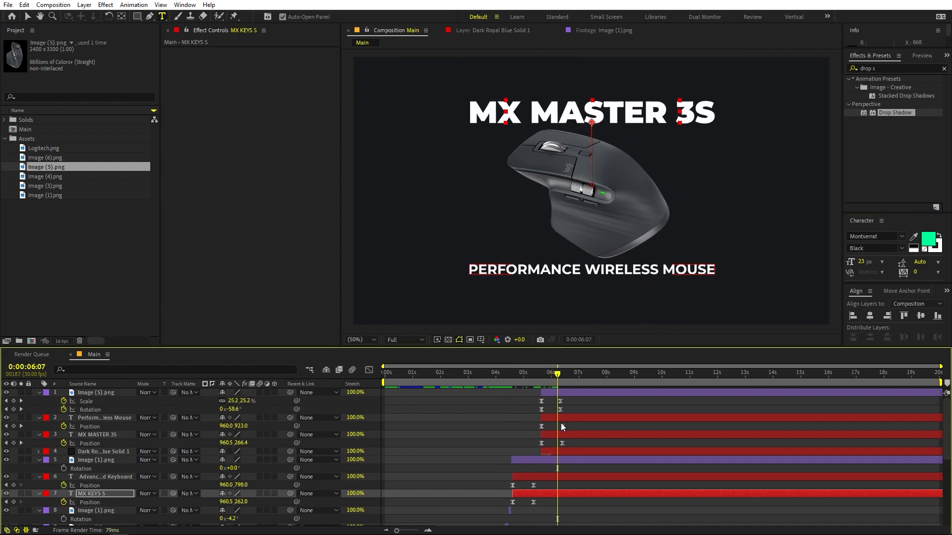
{"action": "double_click", "coordinate": [569, 436]}
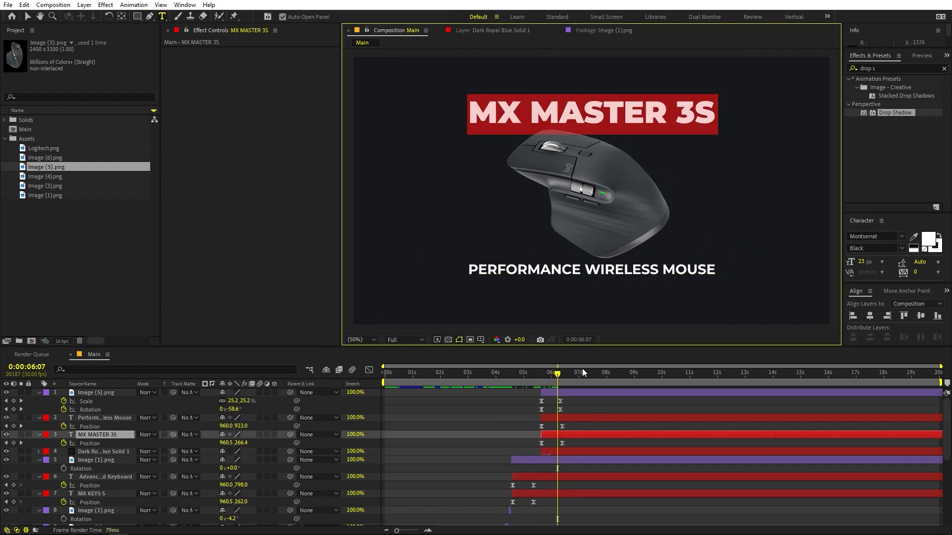
{"action": "left_click", "coordinate": [530, 375]}
{"action": "double_click", "coordinate": [574, 433]}
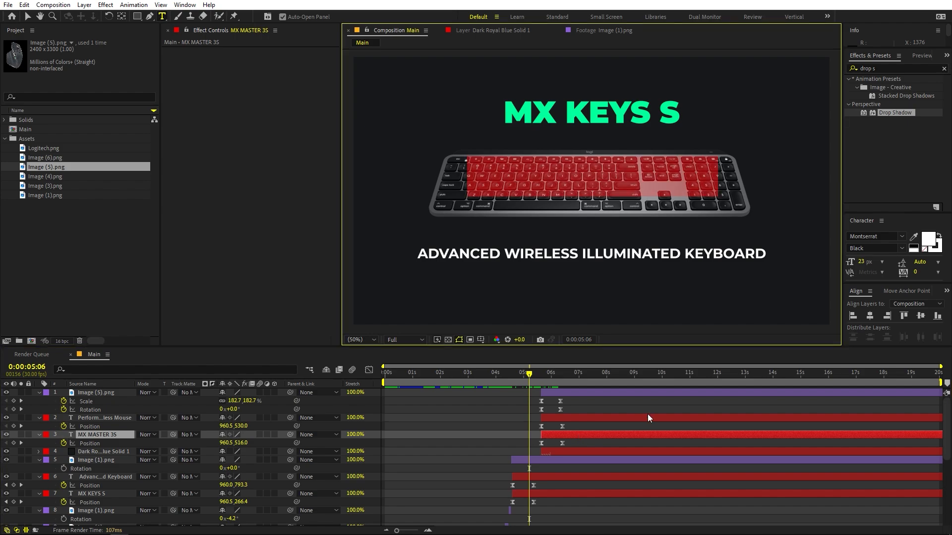
{"action": "left_click", "coordinate": [915, 246]}
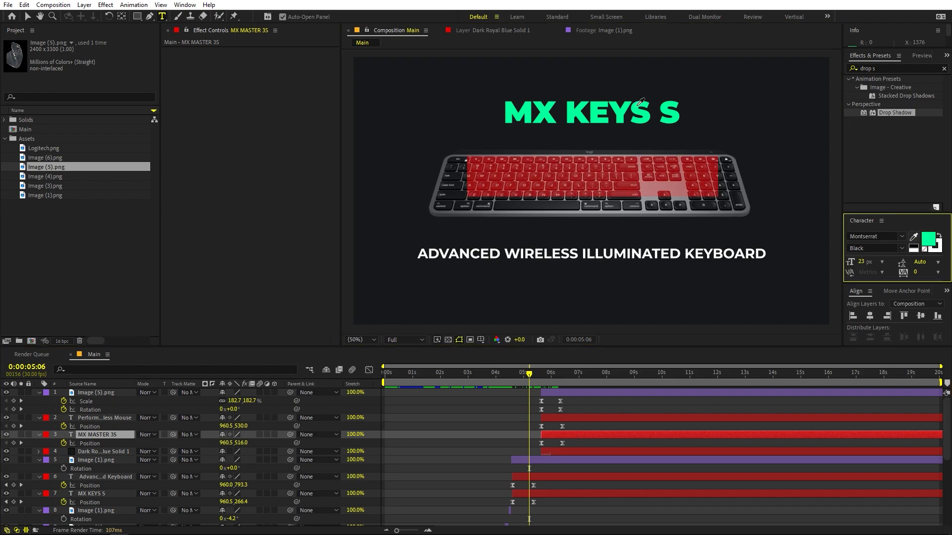
{"action": "left_click", "coordinate": [525, 399]}
{"action": "key", "text": "space"}
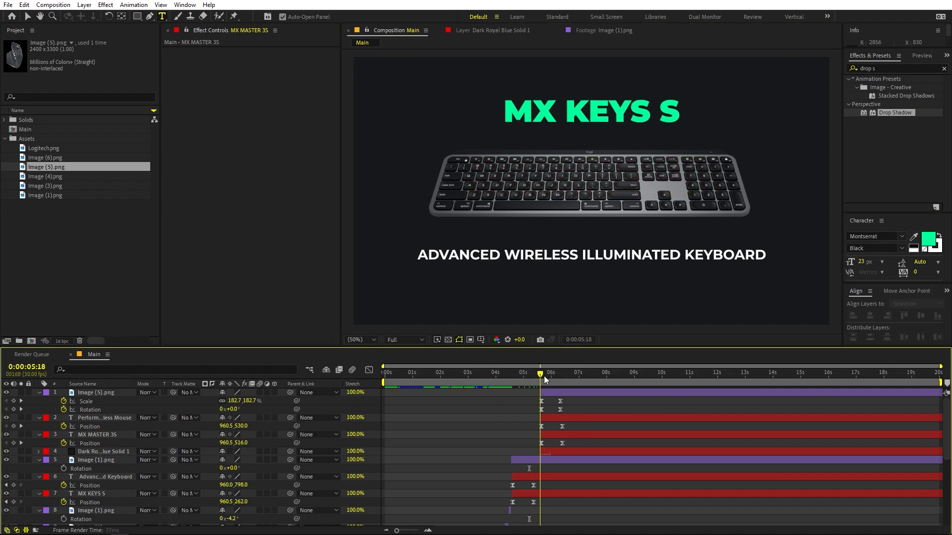
{"action": "left_click_drag", "start_coordinate": [583, 377], "coordinate": [475, 382]}
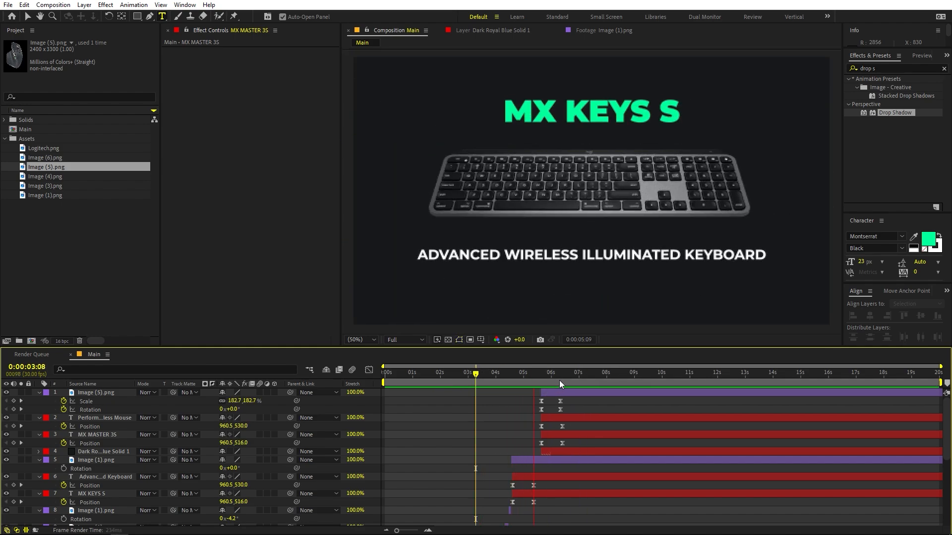
{"action": "left_click", "coordinate": [577, 373]}
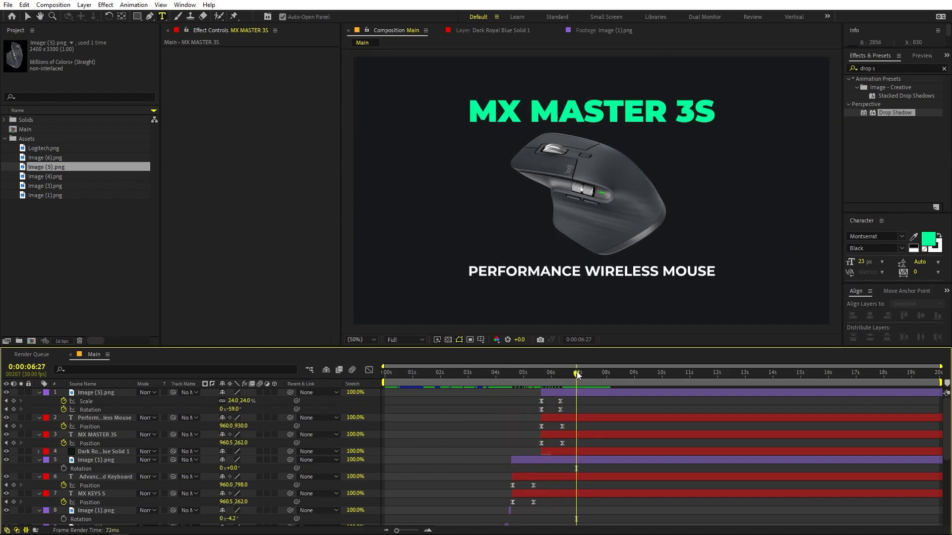
- Duplicate the Dark Royal Blue Solid 1 of the mouse scene and place the copy above all other layers
{"action": "left_click", "coordinate": [71, 276]}
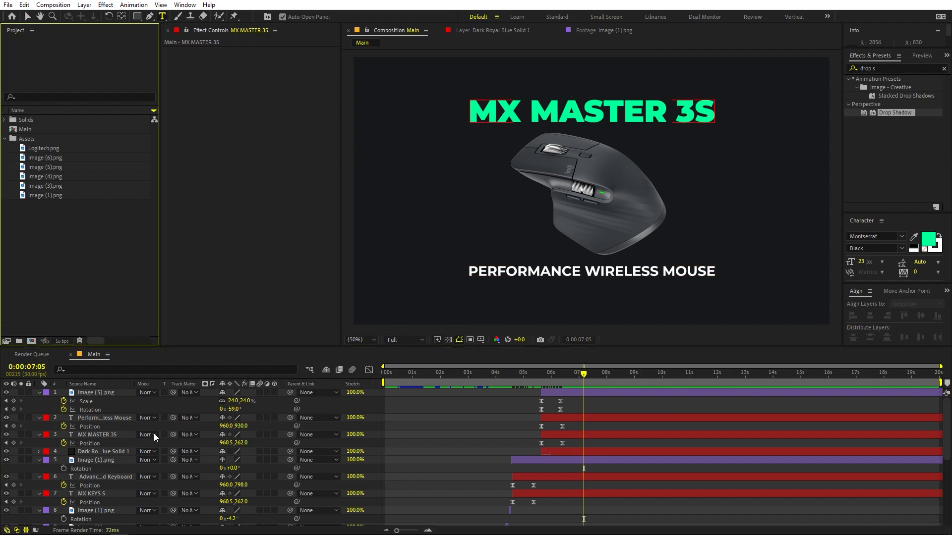
{"action": "left_click", "coordinate": [109, 452]}
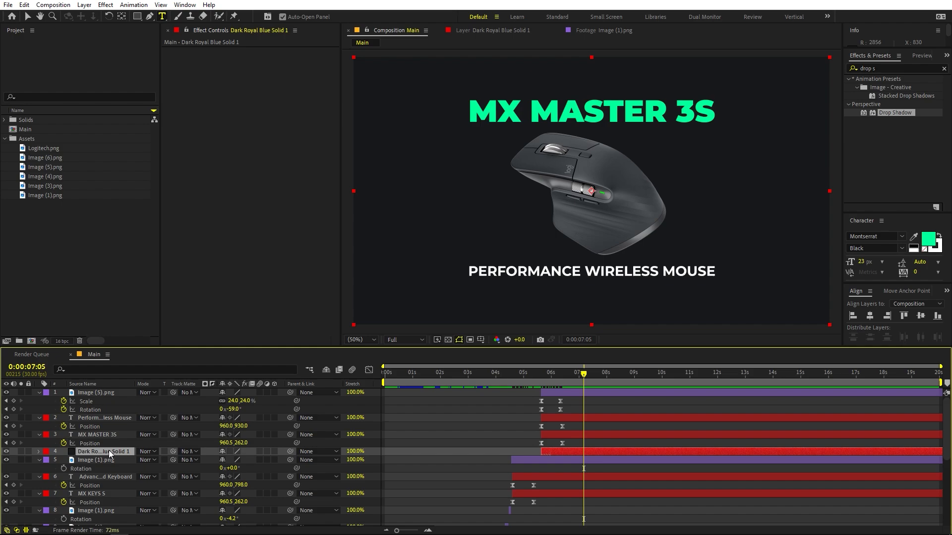
{"action": "key", "text": "ctrl+d"}
{"action": "left_click_drag", "start_coordinate": [108, 450], "coordinate": [111, 390]}
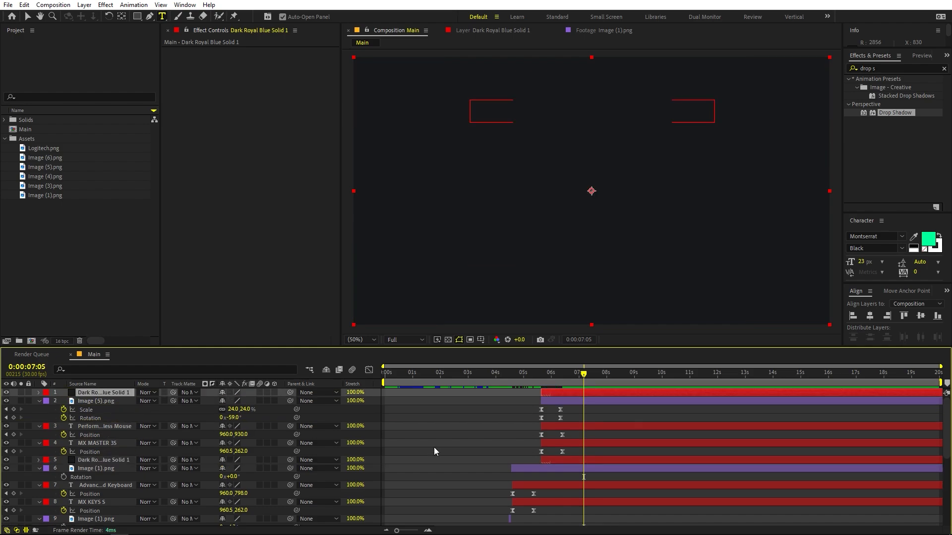
- Add Logitech.png above the new solid, align its start with the solid's, and set its Scale to 38%
{"action": "left_click", "coordinate": [106, 260]}
{"action": "left_click_drag", "start_coordinate": [35, 148], "coordinate": [87, 390]}
{"action": "left_click_drag", "start_coordinate": [417, 392], "coordinate": [574, 383]}
{"action": "key", "text": "s"}
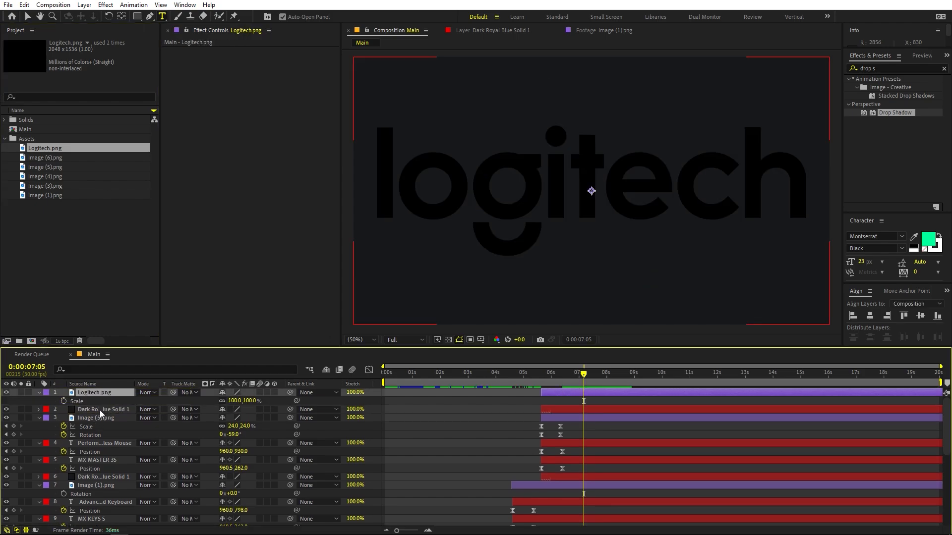
{"action": "left_click_drag", "start_coordinate": [233, 401], "coordinate": [34, 400]}
- Apply the Fill effect to the Logitech logo and set its color to white, FFFFFF
{"action": "left_click", "coordinate": [876, 69]}
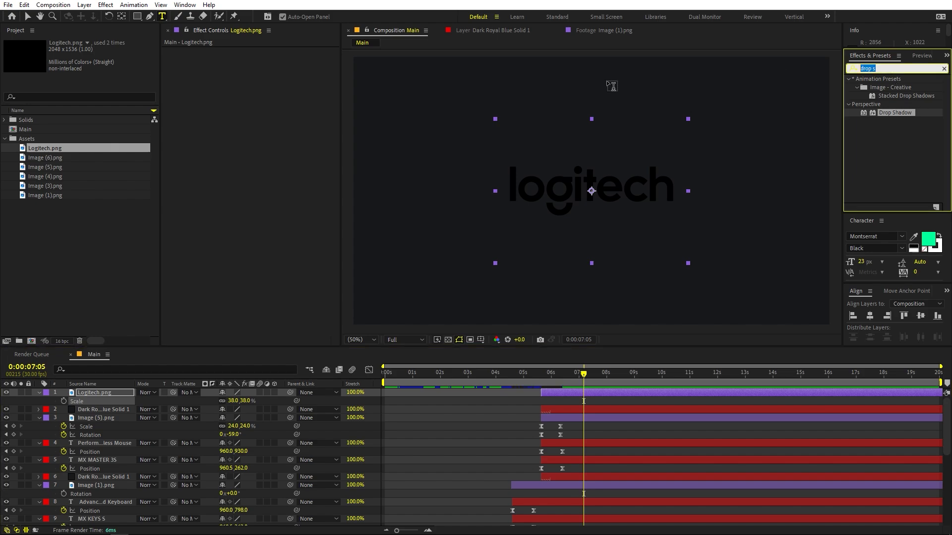
{"action": "type", "text": "fill"}
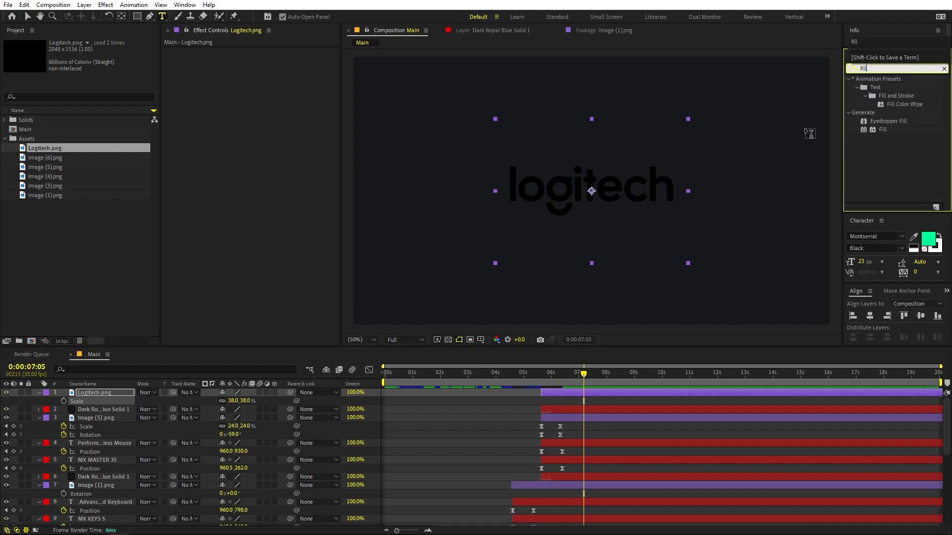
{"action": "left_click_drag", "start_coordinate": [878, 132], "coordinate": [580, 203]}
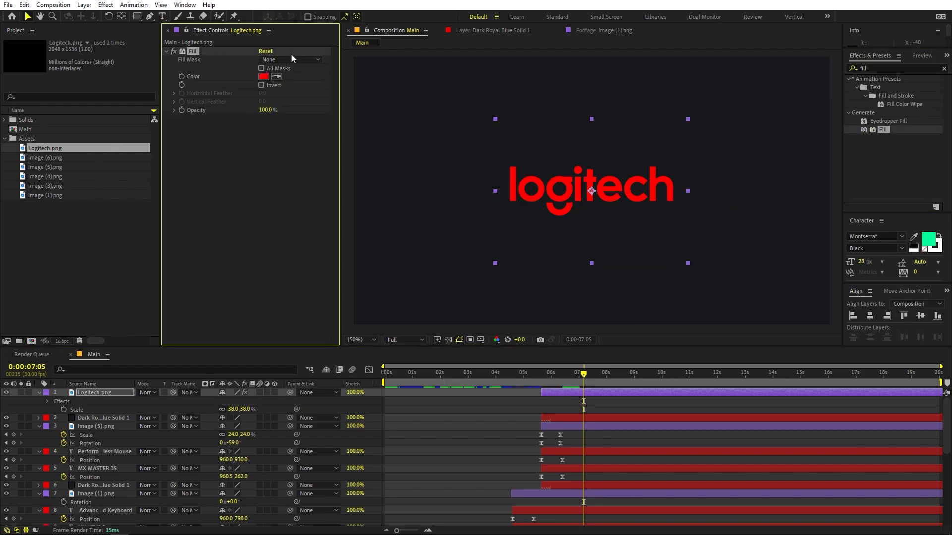
{"action": "left_click", "coordinate": [263, 78]}
{"action": "type", "text": "ffffff"}
{"action": "left_click", "coordinate": [249, 195]}
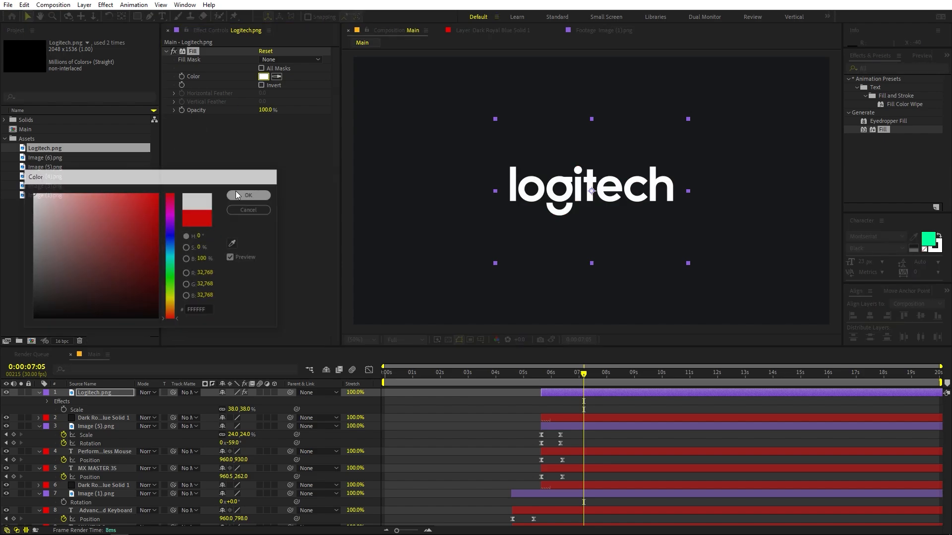
- Enlarge the Logitech logo to 42.4% Scale and move it toward the upper left of the frame
{"action": "left_click", "coordinate": [118, 394]}
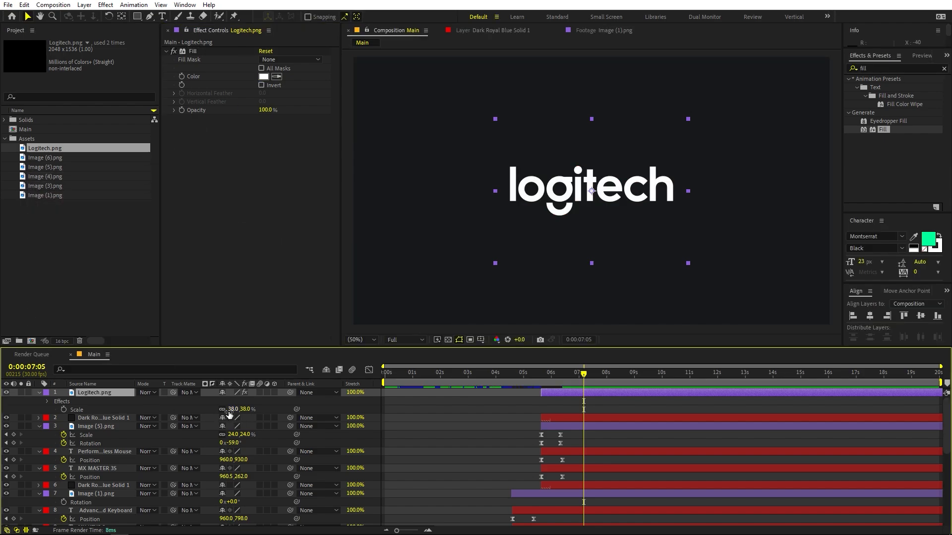
{"action": "left_click_drag", "start_coordinate": [231, 411], "coordinate": [251, 411]}
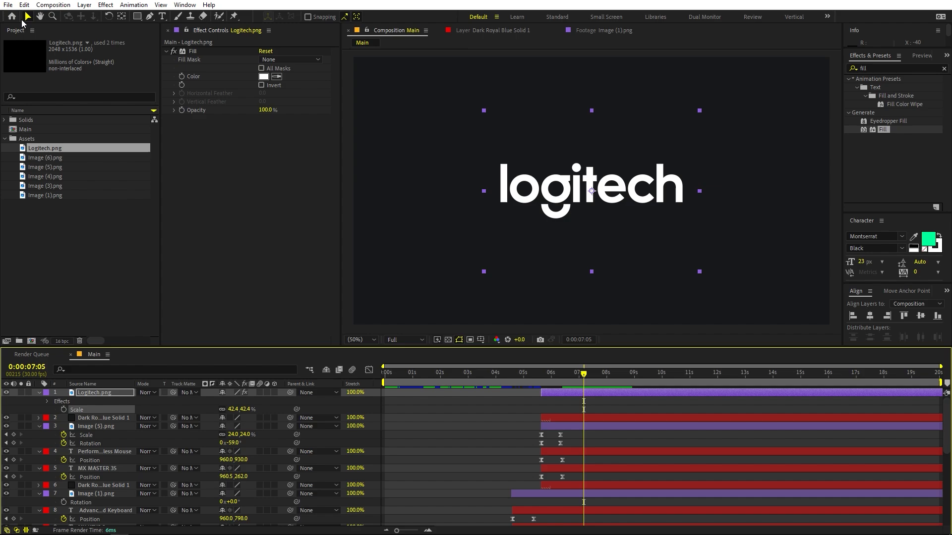
{"action": "left_click_drag", "start_coordinate": [655, 188], "coordinate": [542, 164]}
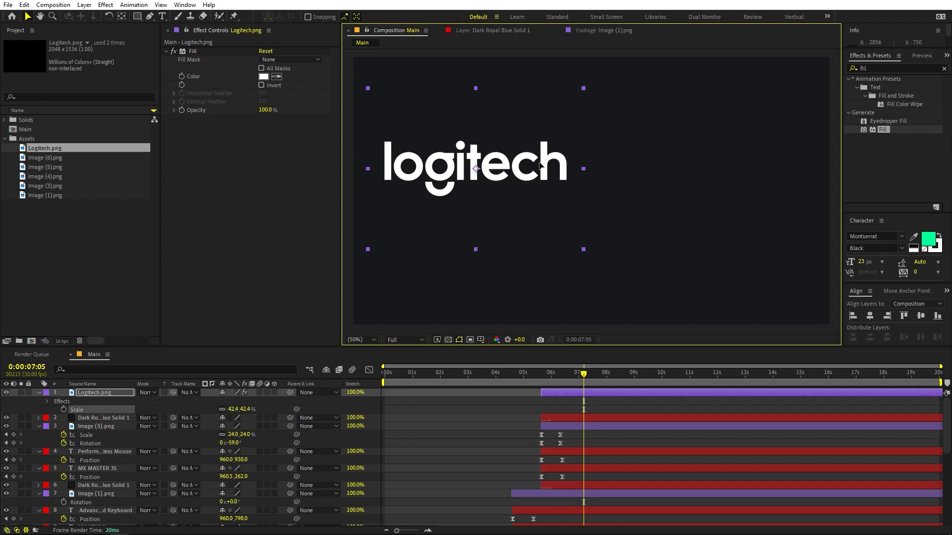
{"action": "left_click", "coordinate": [517, 322]}
- Add Image (4).png and Image (1).png above the logo layer, with the mouse over the keyboard and both starting with the logo
{"action": "left_click", "coordinate": [118, 200]}
{"action": "left_click", "coordinate": [55, 161]}
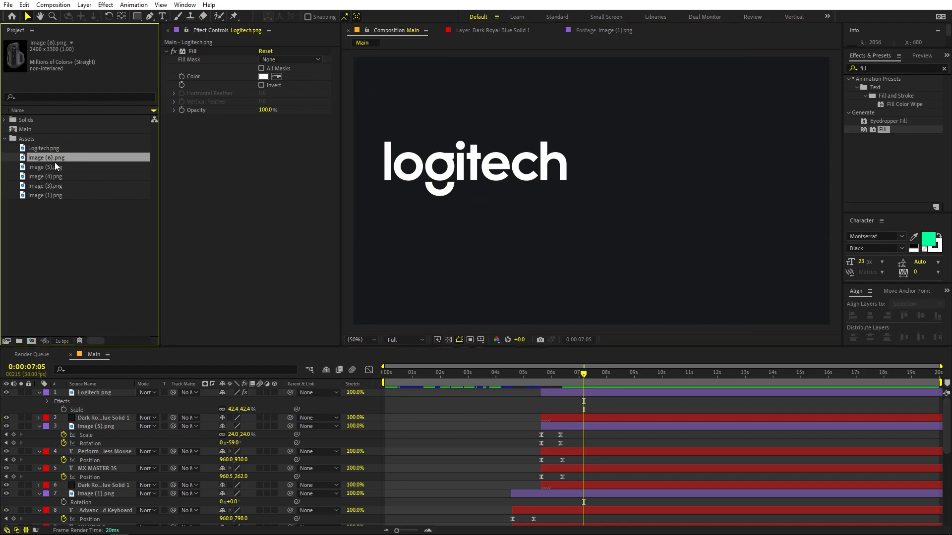
{"action": "left_click", "coordinate": [52, 167]}
{"action": "left_click", "coordinate": [52, 175]}
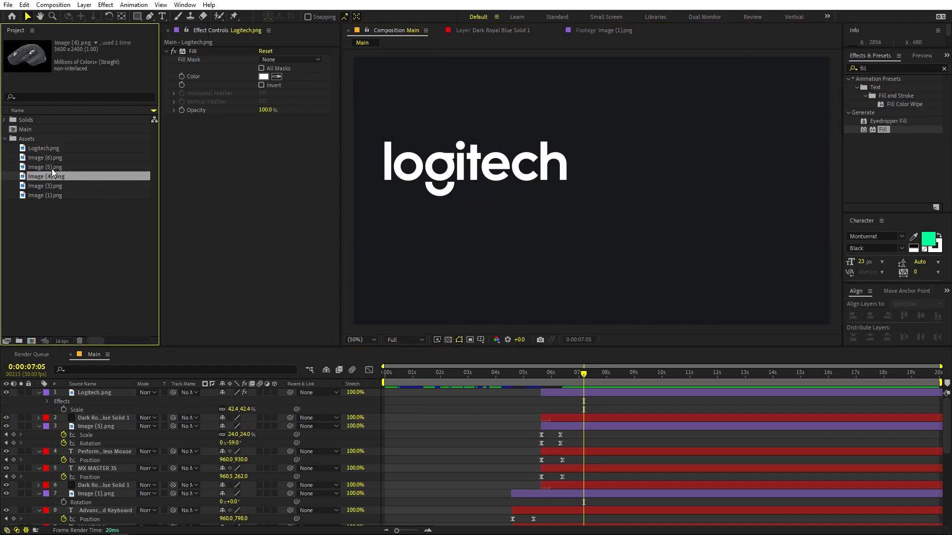
{"action": "left_click_drag", "start_coordinate": [53, 177], "coordinate": [554, 394]}
{"action": "left_click", "coordinate": [51, 196]}
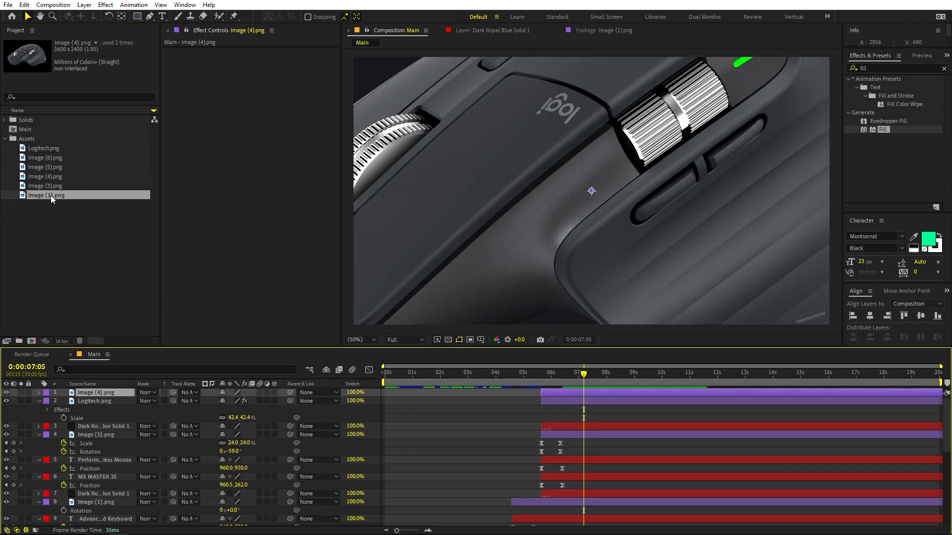
{"action": "left_click_drag", "start_coordinate": [65, 194], "coordinate": [162, 400]}
{"action": "left_click_drag", "start_coordinate": [364, 406], "coordinate": [541, 402]}
- Set the Scale of the new Image (4).png and Image (1).png layers to 20%
{"action": "left_click", "coordinate": [121, 394], "text": "ctrl"}
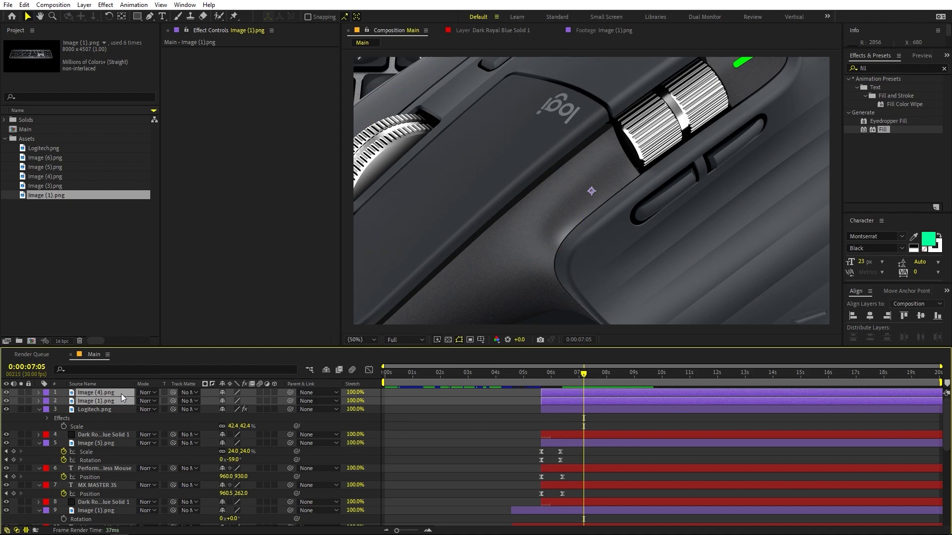
{"action": "key", "text": "s"}
{"action": "left_click_drag", "start_coordinate": [210, 400], "coordinate": [170, 400]}
{"action": "left_click", "coordinate": [452, 438]}
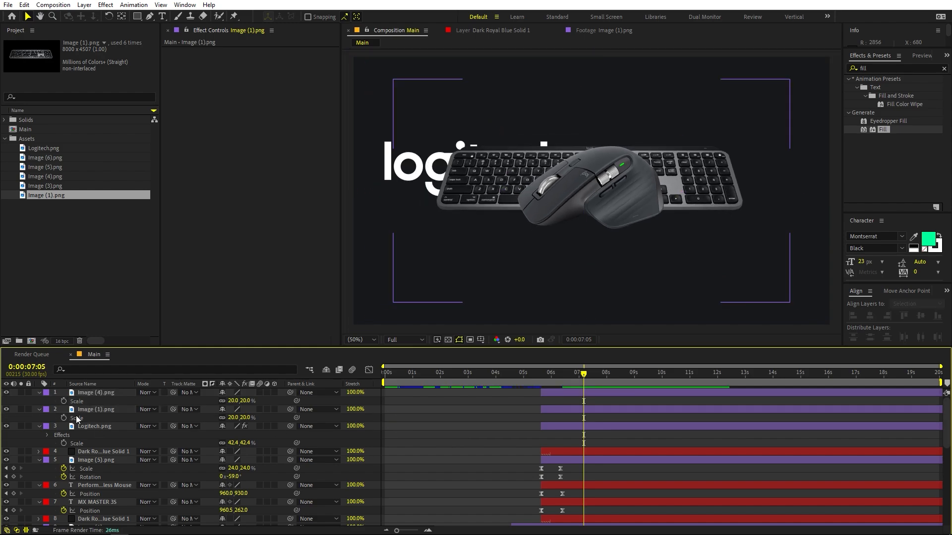
- Place the mouse image below the keyboard, nudge the keyboard toward the right, and rotate the keyboard to 27°
{"action": "left_click", "coordinate": [633, 231]}
{"action": "left_click_drag", "start_coordinate": [633, 230], "coordinate": [644, 304]}
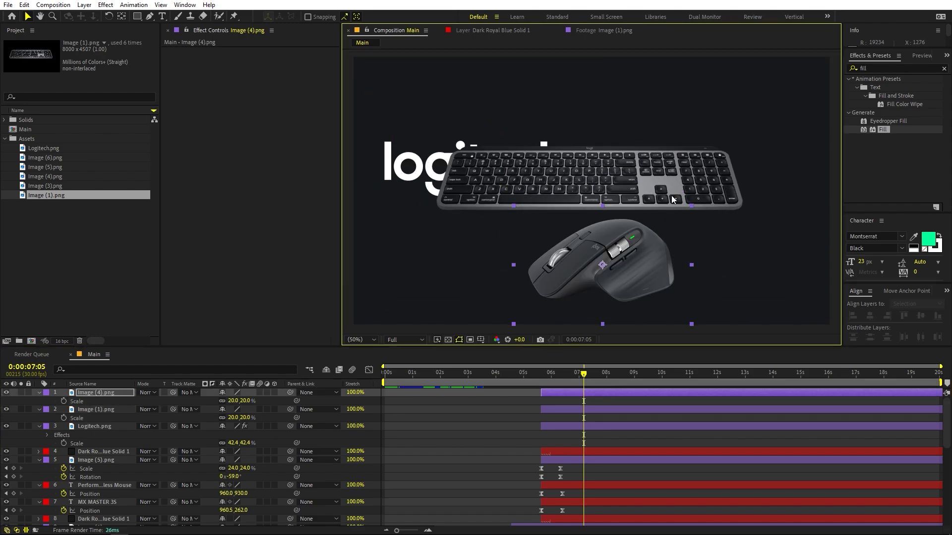
{"action": "left_click_drag", "start_coordinate": [671, 198], "coordinate": [711, 195]}
{"action": "key", "text": "r"}
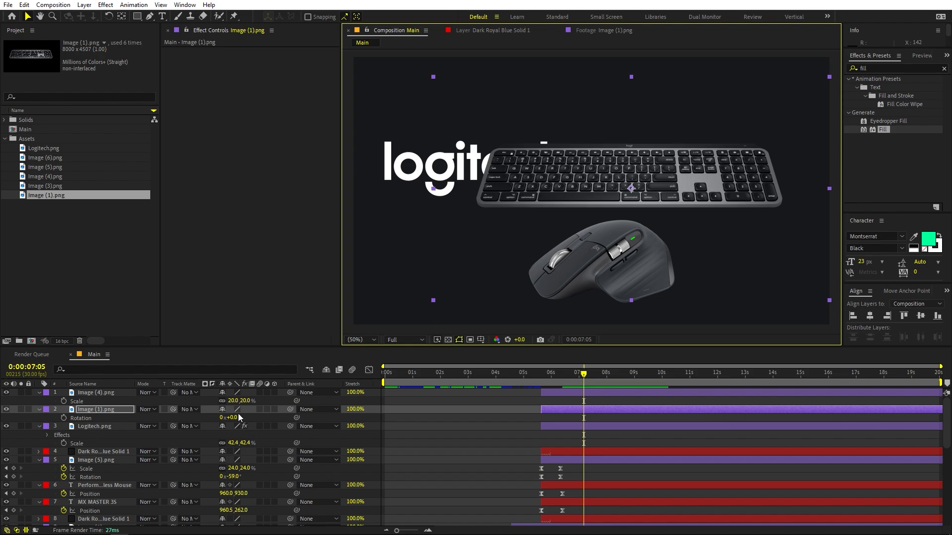
{"action": "left_click_drag", "start_coordinate": [231, 418], "coordinate": [248, 419]}
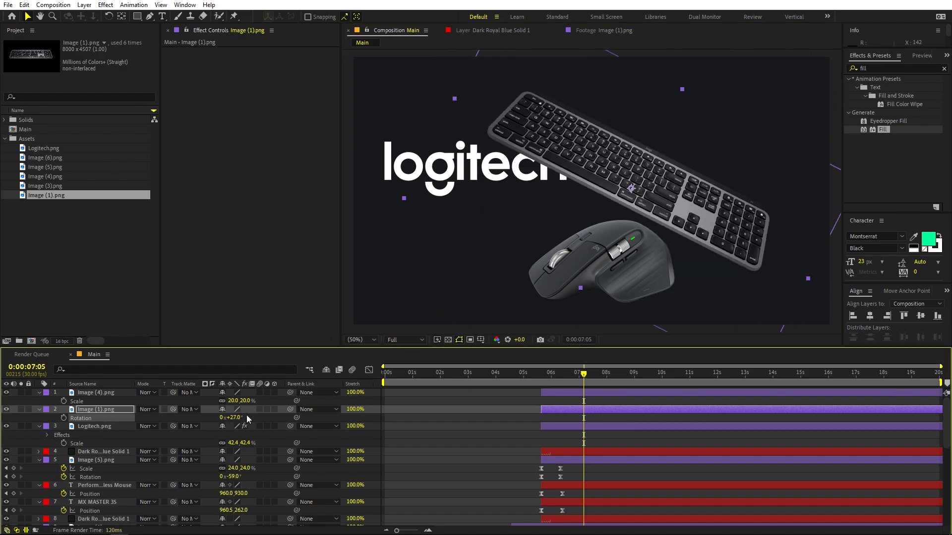
- Scale the keyboard image down to 14.8% and place it in the upper right of the frame, clear of the logo
{"action": "left_click_drag", "start_coordinate": [625, 198], "coordinate": [687, 156]}
{"action": "key", "text": "s"}
{"action": "left_click_drag", "start_coordinate": [233, 418], "coordinate": [201, 420]}
{"action": "left_click_drag", "start_coordinate": [730, 176], "coordinate": [740, 177]}
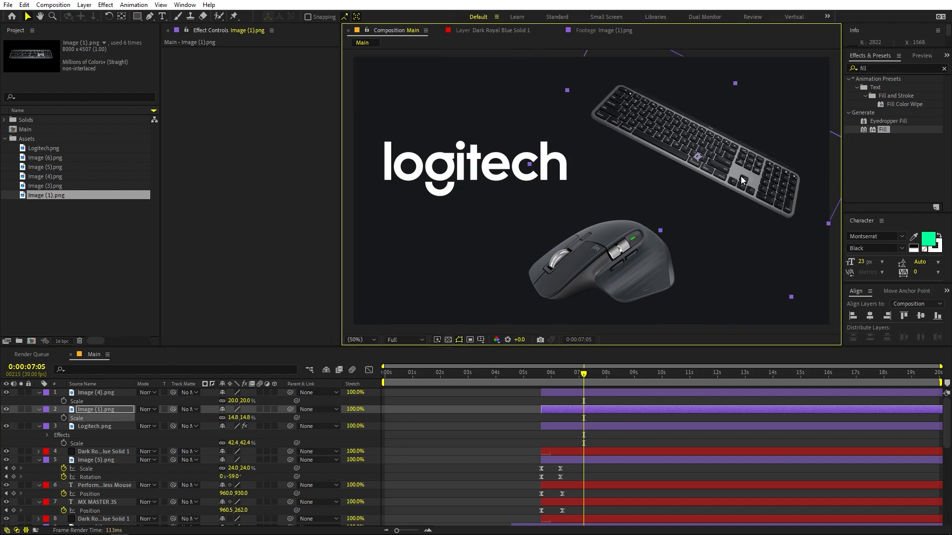
- Arrange a slightly smaller mouse, rotated to -6.3°, above the keyboard rotated to -27.1° on the right side of the frame
{"action": "left_click", "coordinate": [614, 272]}
{"action": "left_click_drag", "start_coordinate": [599, 275], "coordinate": [668, 258]}
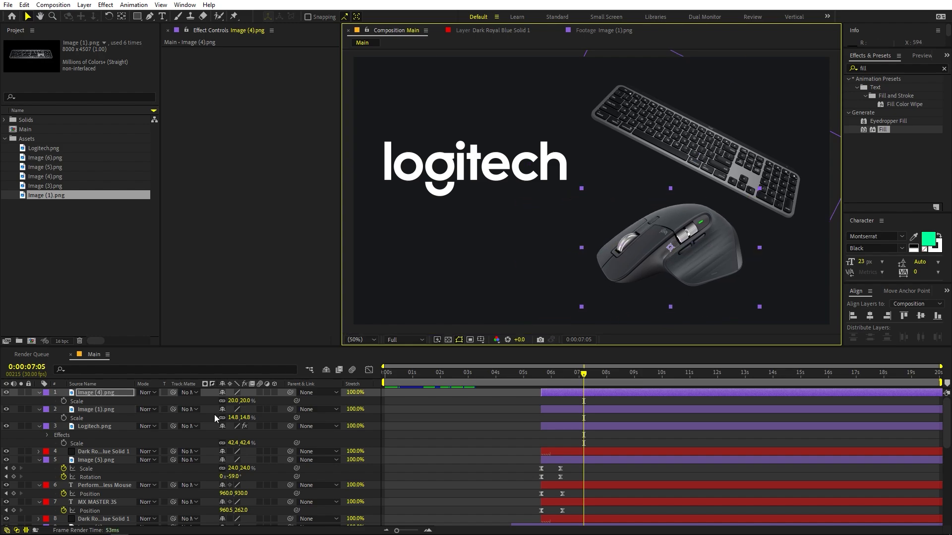
{"action": "key", "text": "r"}
{"action": "left_click_drag", "start_coordinate": [234, 406], "coordinate": [214, 401]}
{"action": "key", "text": "s"}
{"action": "left_click_drag", "start_coordinate": [213, 401], "coordinate": [209, 401]}
{"action": "left_click", "coordinate": [738, 184]}
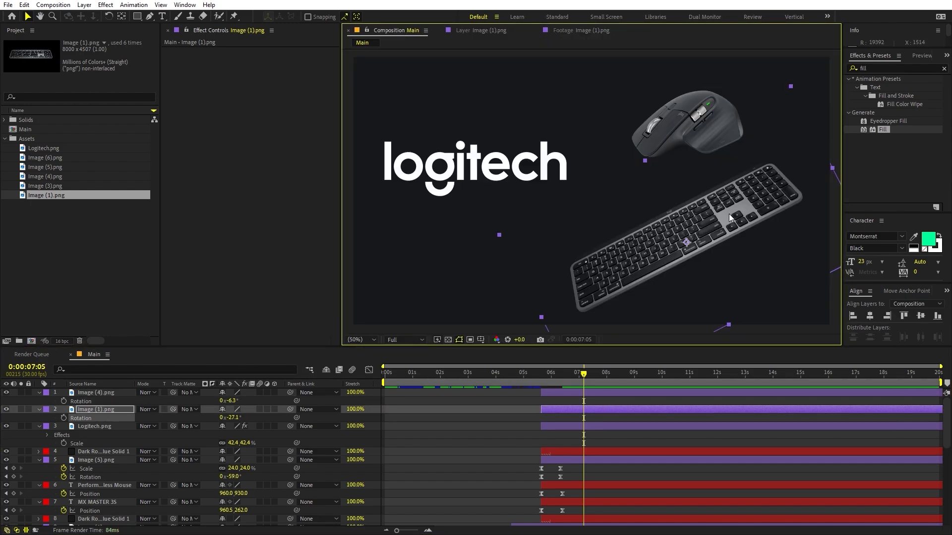
- Shift the mouse and keyboard together into final placement and keyframe Rotation and Position on both layers at 0:00:07:05
{"action": "left_click", "coordinate": [87, 393], "text": "shift"}
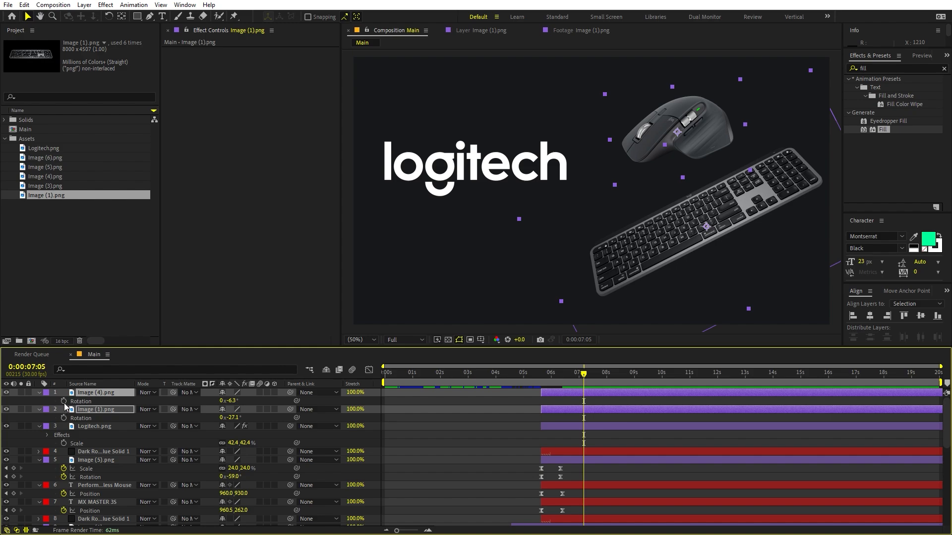
{"action": "left_click", "coordinate": [63, 401]}
{"action": "left_click", "coordinate": [63, 418]}
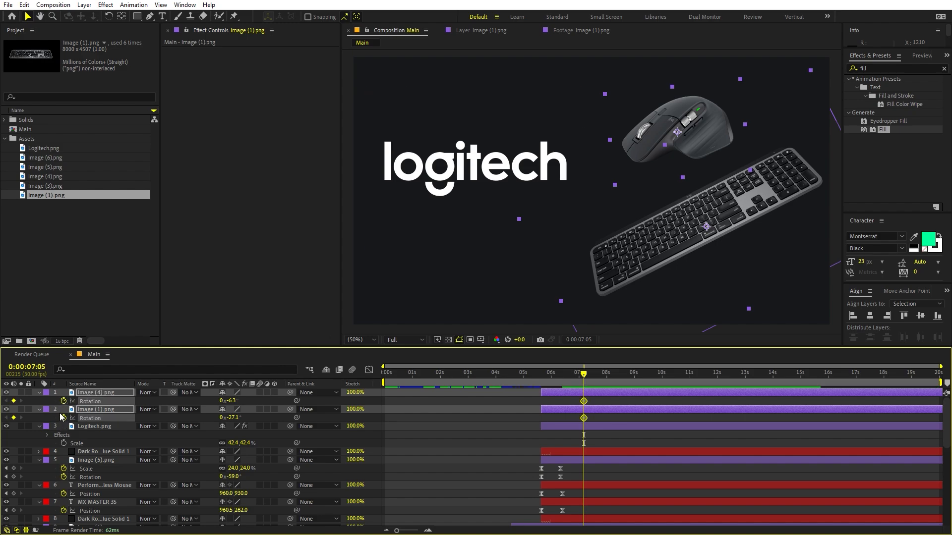
{"action": "key", "text": "p"}
{"action": "left_click", "coordinate": [64, 401]}
{"action": "left_click", "coordinate": [63, 418]}
{"action": "key", "text": "shift+r"}
- At 0:00:05:19, move the mouse off the frame's right side to 2224, 302 and the keyboard to 2588, 684
{"action": "key", "text": "j"}
{"action": "key", "text": "j"}
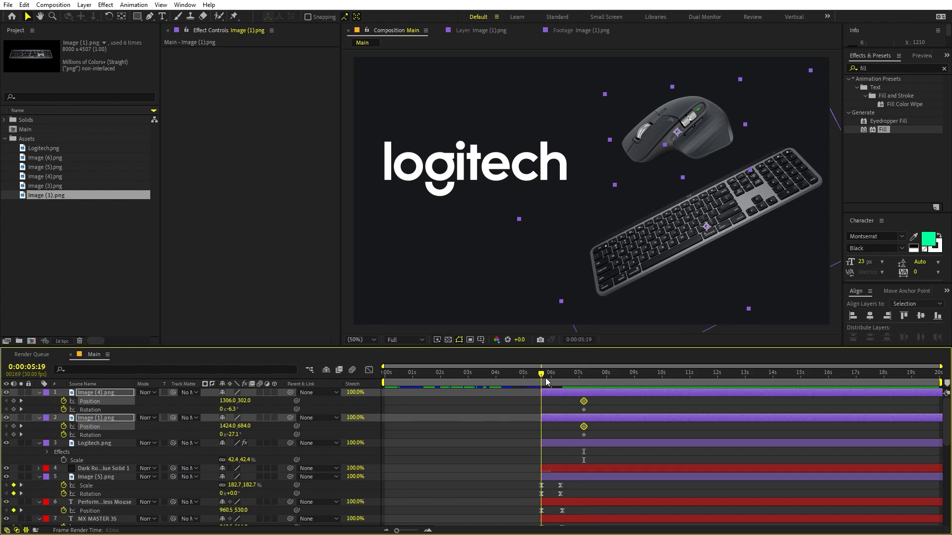
{"action": "left_click", "coordinate": [541, 392]}
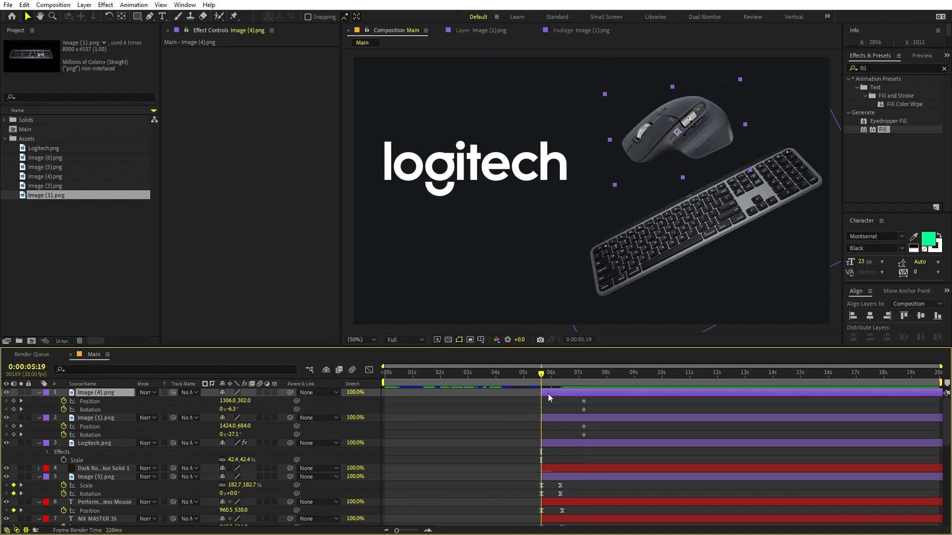
{"action": "left_click_drag", "start_coordinate": [662, 114], "coordinate": [888, 112]}
{"action": "scroll", "coordinate": [599, 200], "scroll_direction": "down", "scroll_amount": 2}
{"action": "left_click_drag", "start_coordinate": [654, 205], "coordinate": [670, 222]}
{"action": "left_click", "coordinate": [525, 226]}
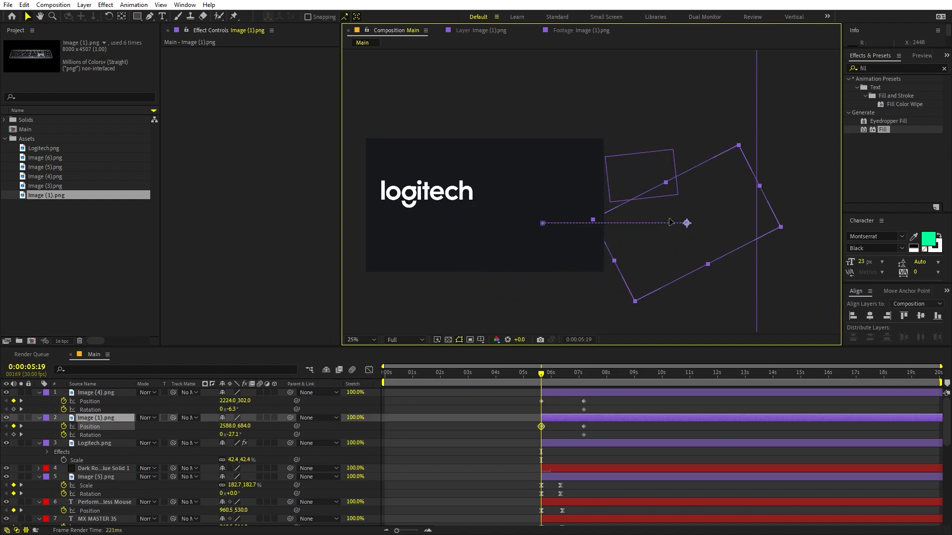
- Set the starting Rotation of the mouse to 29.6° and the keyboard to 6.0°, and Easy Ease all their keyframes
{"action": "left_click_drag", "start_coordinate": [231, 410], "coordinate": [259, 435]}
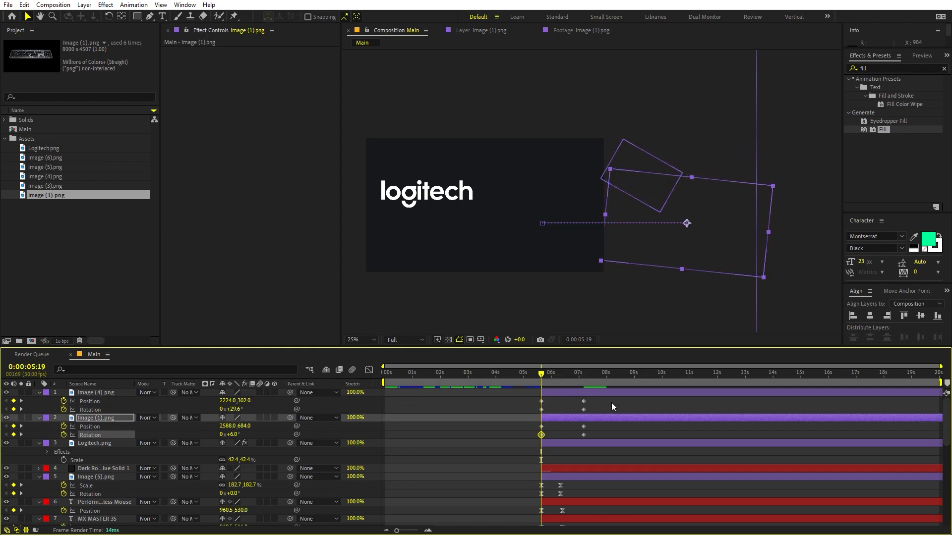
{"action": "left_click_drag", "start_coordinate": [615, 398], "coordinate": [474, 439]}
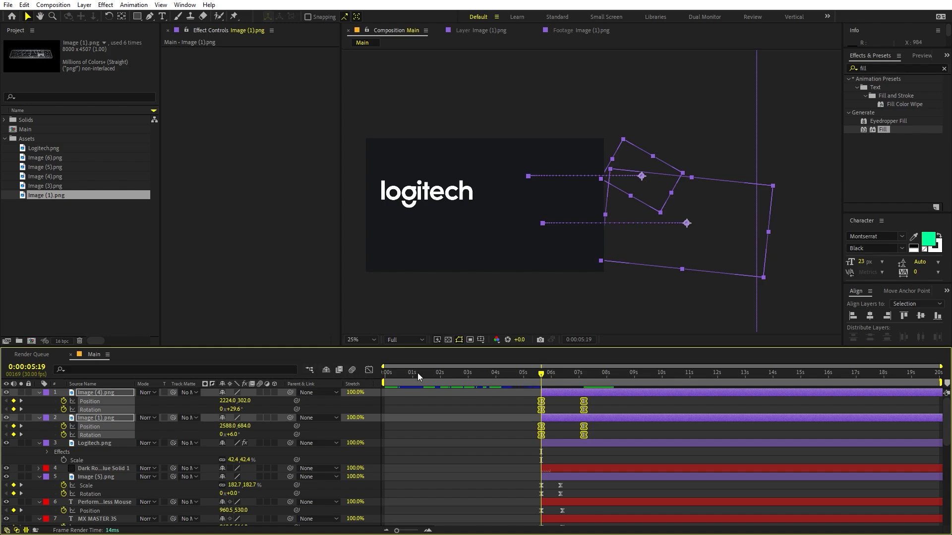
{"action": "left_click", "coordinate": [462, 427]}
- Animate the logo's Position from -520, 450 at 0:00:05:19 to 492, 450, with its end keyframe aligned to the product layers' end keyframes
{"action": "left_click", "coordinate": [92, 443]}
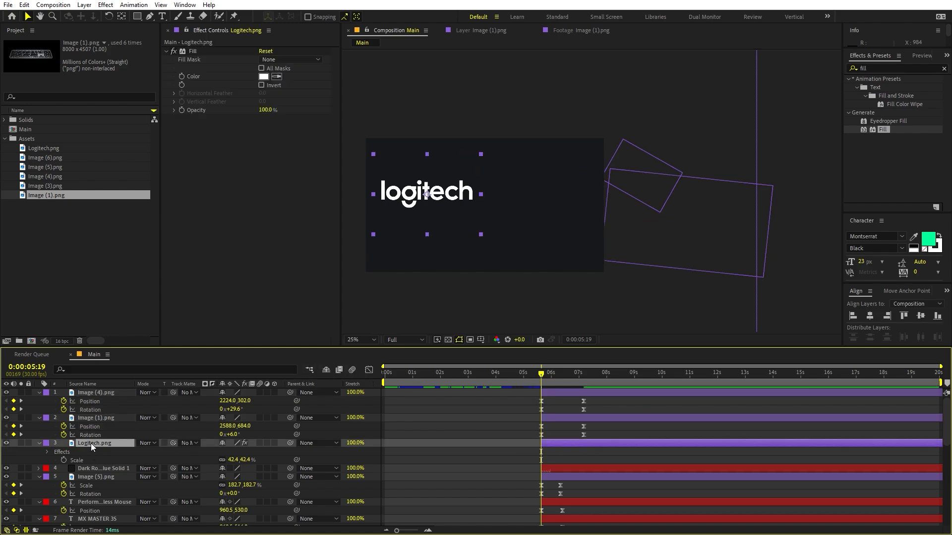
{"action": "key", "text": "p"}
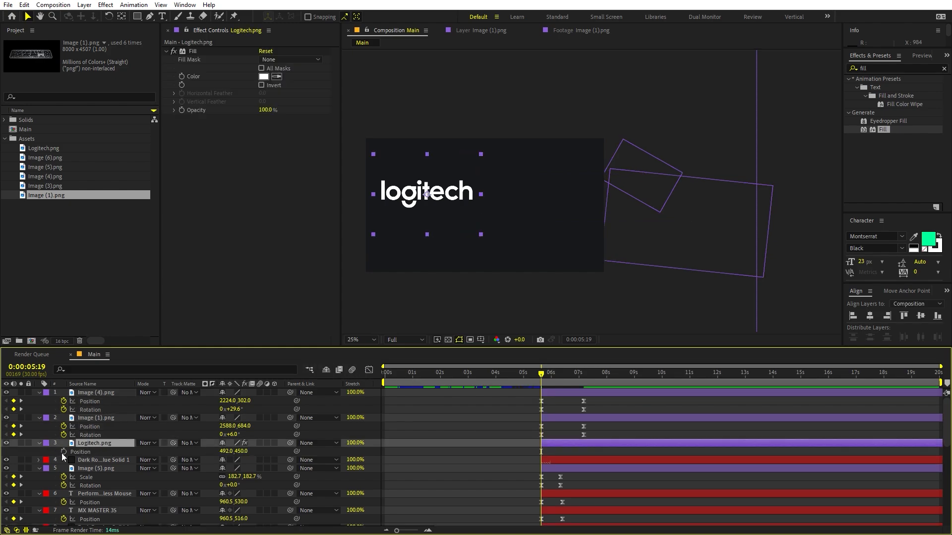
{"action": "left_click", "coordinate": [64, 451]}
{"action": "left_click_drag", "start_coordinate": [542, 451], "coordinate": [584, 452]}
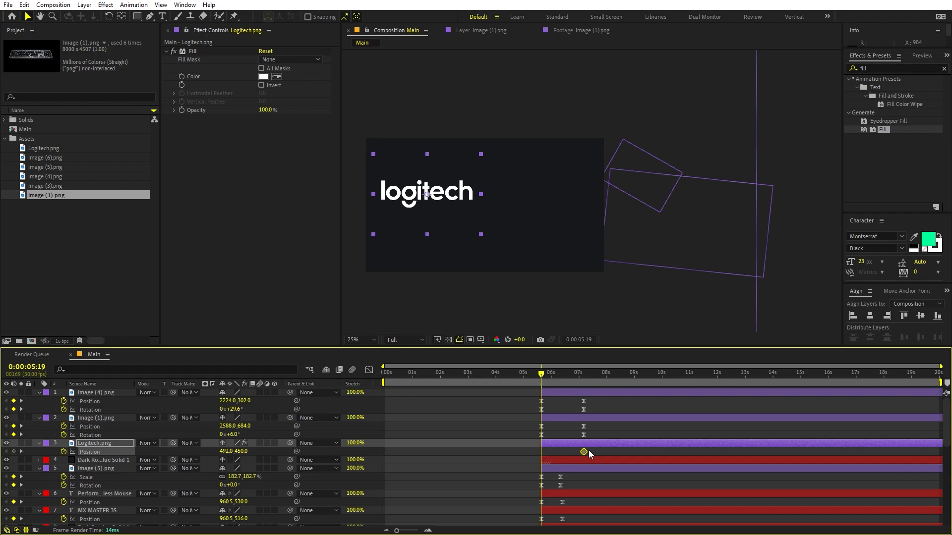
{"action": "left_click_drag", "start_coordinate": [430, 204], "coordinate": [360, 207]}
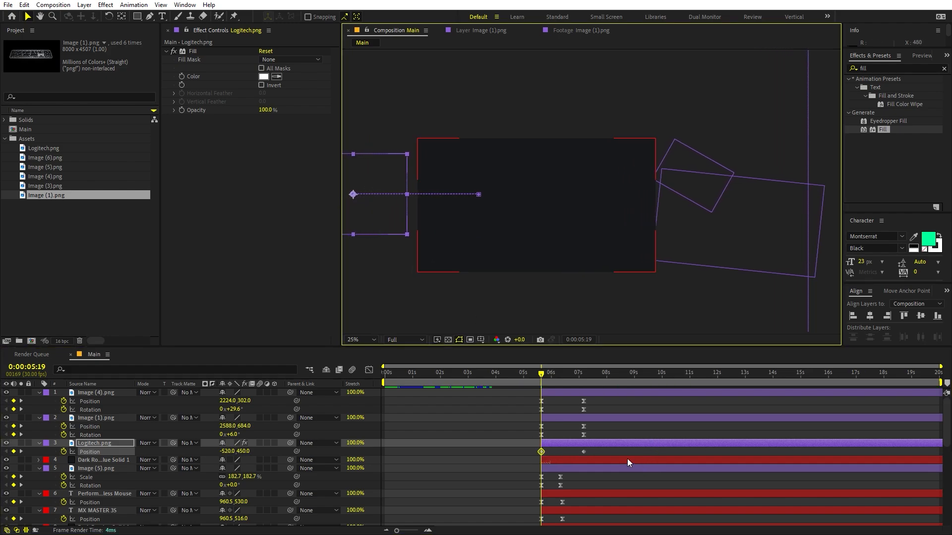
- Easy Ease the mouse, keyboard and logo keyframes, give the ending keyframes 100% incoming influence in the speed graph, and preview the motion
{"action": "left_click_drag", "start_coordinate": [620, 454], "coordinate": [498, 398]}
{"action": "key", "text": "F9"}
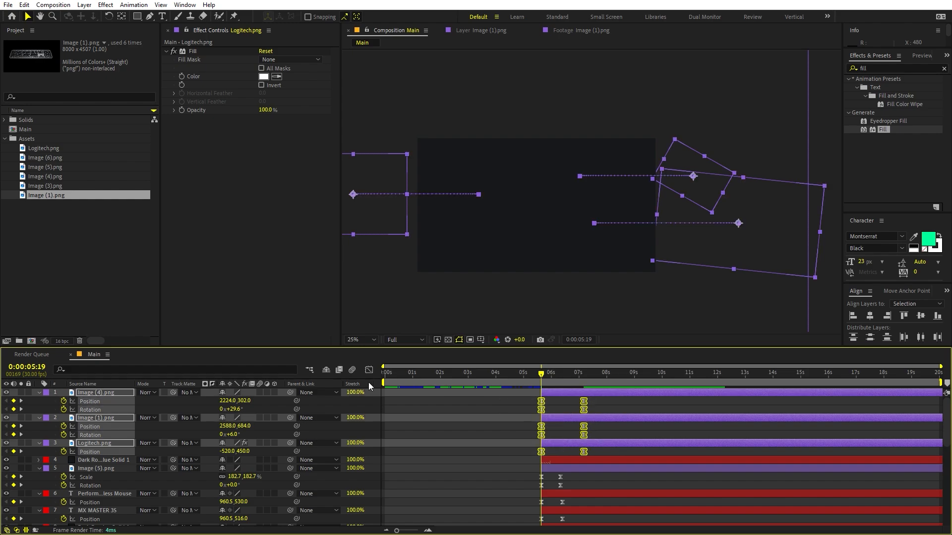
{"action": "left_click", "coordinate": [368, 371]}
{"action": "left_click_drag", "start_coordinate": [641, 468], "coordinate": [543, 499]}
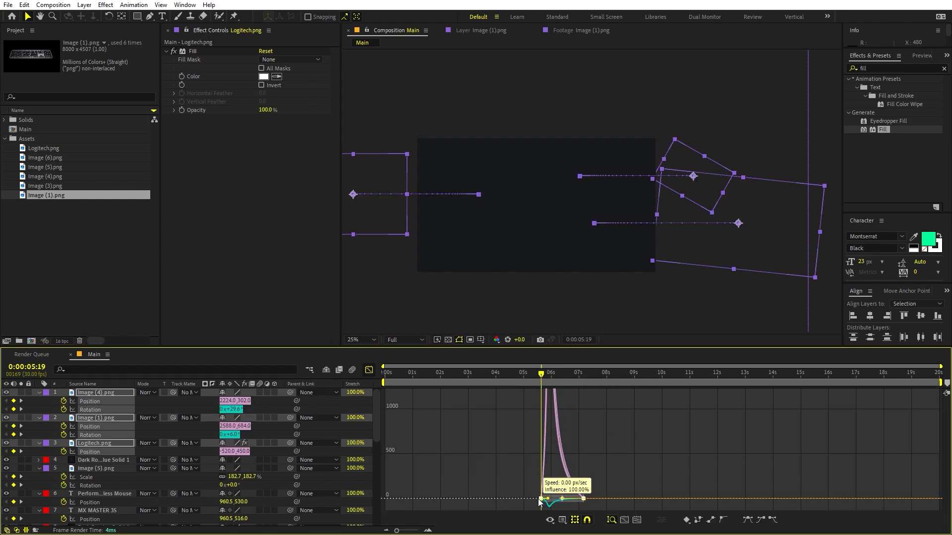
{"action": "left_click", "coordinate": [647, 448]}
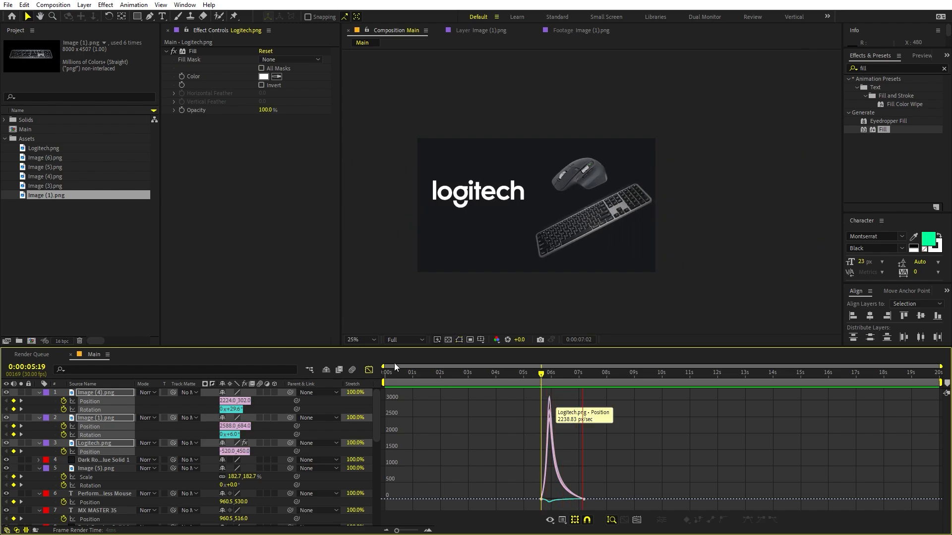
{"action": "key", "text": "space"}
{"action": "left_click", "coordinate": [370, 370]}
{"action": "scroll", "coordinate": [507, 406], "scroll_direction": "down", "scroll_amount": 1}
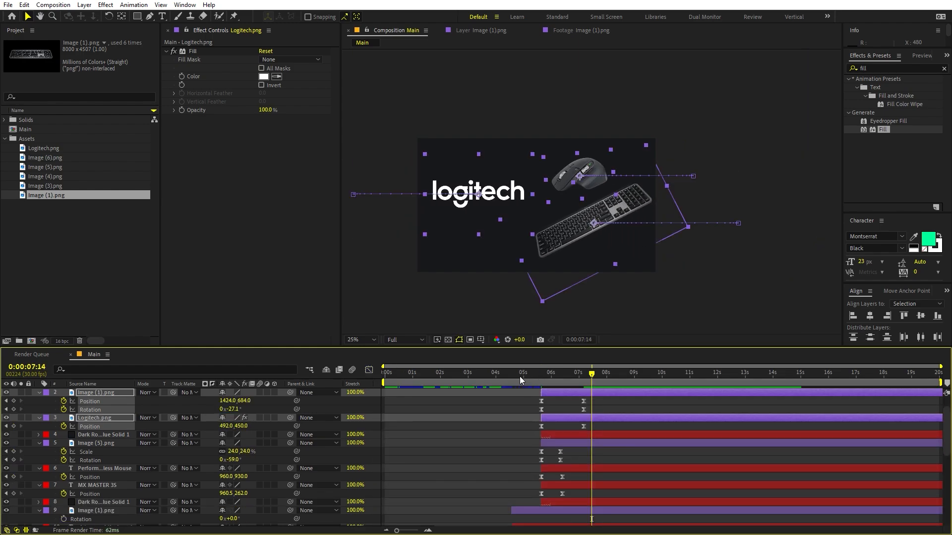
- Animate the closing scene's background solid from -992, 540 at 0:00:05:19 to 960, 540, ending level with the logo's end keyframe
{"action": "left_click", "coordinate": [541, 377]}
{"action": "left_click", "coordinate": [563, 436]}
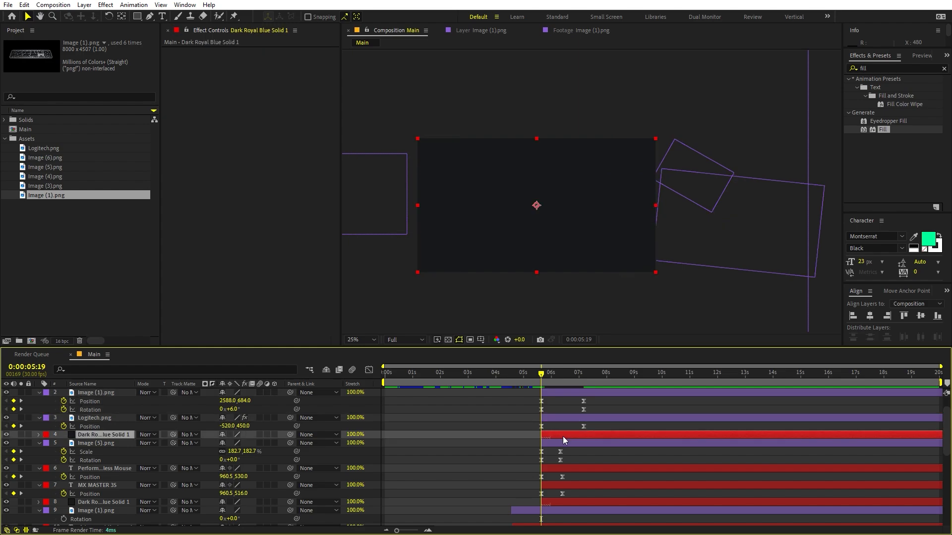
{"action": "key", "text": "p"}
{"action": "left_click", "coordinate": [62, 442]}
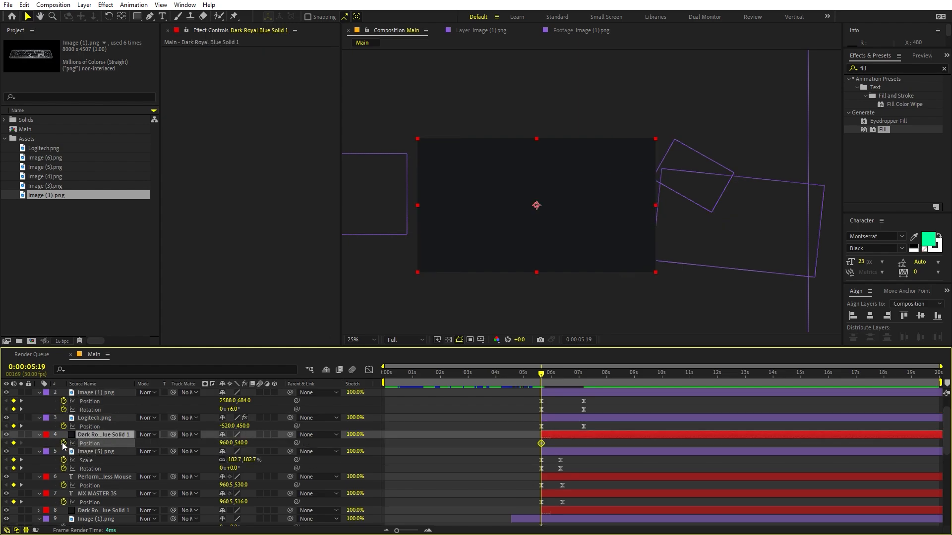
{"action": "left_click_drag", "start_coordinate": [542, 444], "coordinate": [577, 443]}
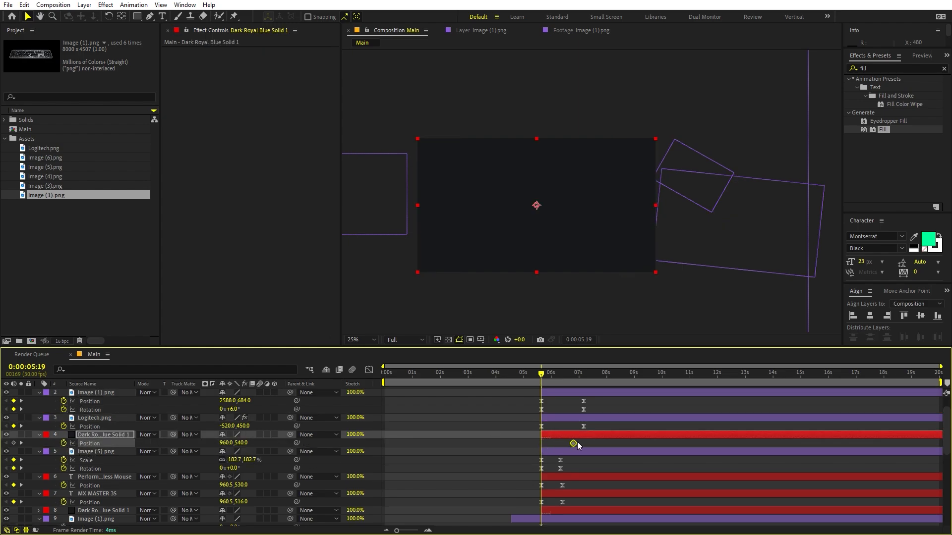
{"action": "left_click_drag", "start_coordinate": [552, 257], "coordinate": [367, 220]}
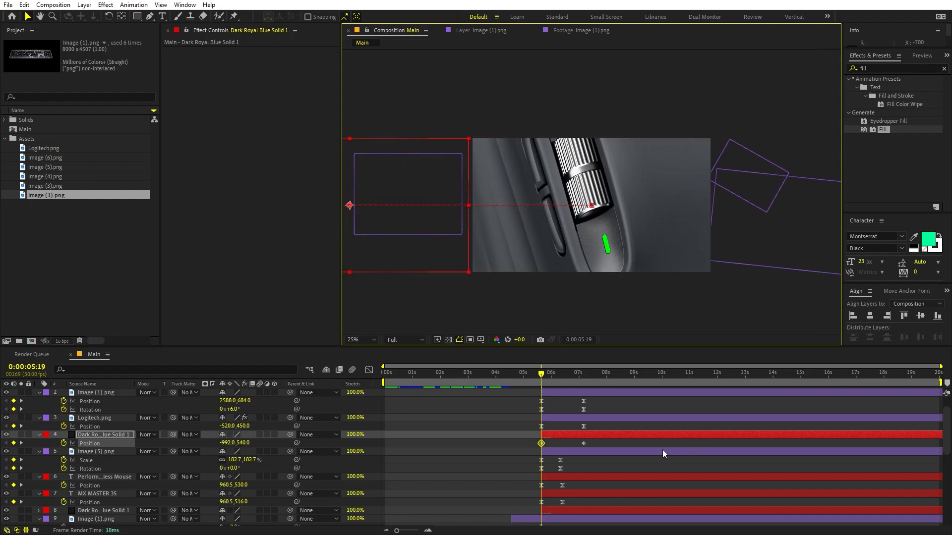
- Easy Ease the solid's Position keyframes, extend the ending keyframe's incoming influence to the start in the speed graph, and preview it
{"action": "left_click_drag", "start_coordinate": [595, 439], "coordinate": [488, 449]}
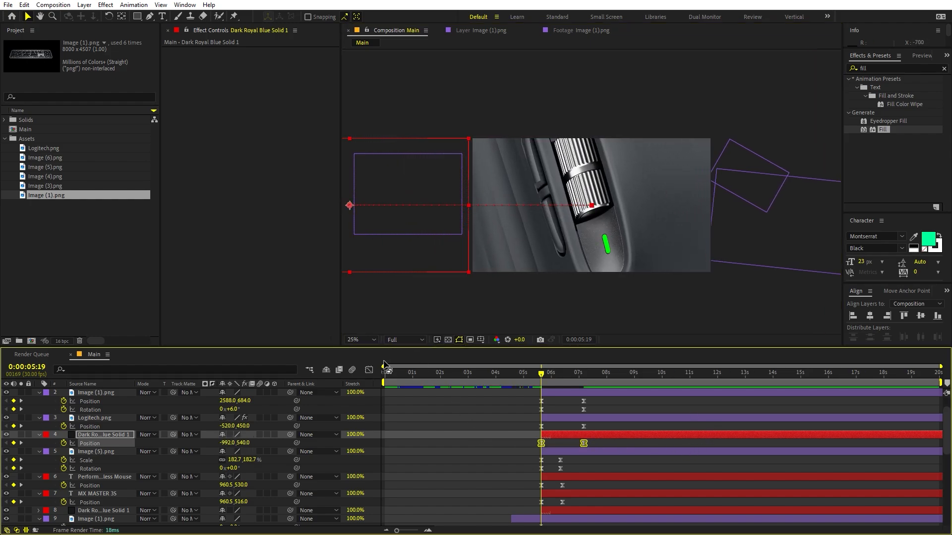
{"action": "left_click", "coordinate": [370, 370]}
{"action": "left_click_drag", "start_coordinate": [709, 478], "coordinate": [457, 520]}
{"action": "left_click_drag", "start_coordinate": [570, 500], "coordinate": [541, 500]}
{"action": "left_click", "coordinate": [369, 370]}
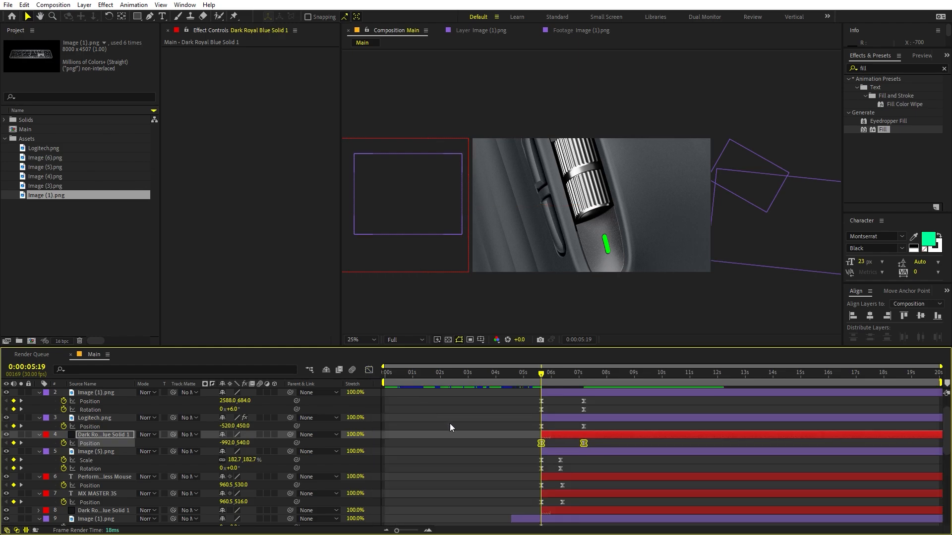
{"action": "left_click", "coordinate": [450, 424]}
{"action": "key", "text": "space"}
{"action": "key", "text": "space"}
- Shift the four closing-scene layers to start at about 9.6 seconds and preview the timeline from 0:00:05:00
{"action": "left_click", "coordinate": [579, 433]}
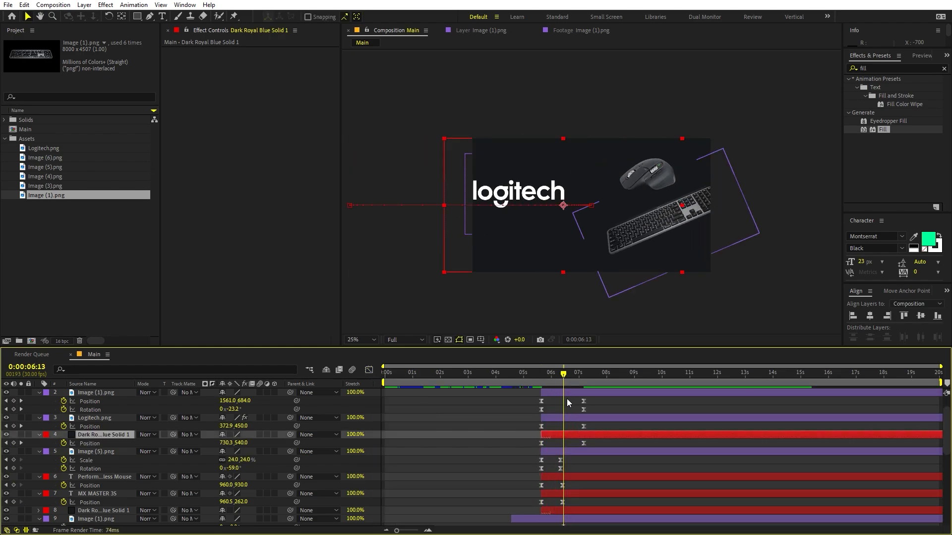
{"action": "left_click", "coordinate": [596, 396], "text": "shift"}
{"action": "left_click_drag", "start_coordinate": [596, 396], "coordinate": [680, 392]}
{"action": "left_click_drag", "start_coordinate": [542, 376], "coordinate": [523, 382]}
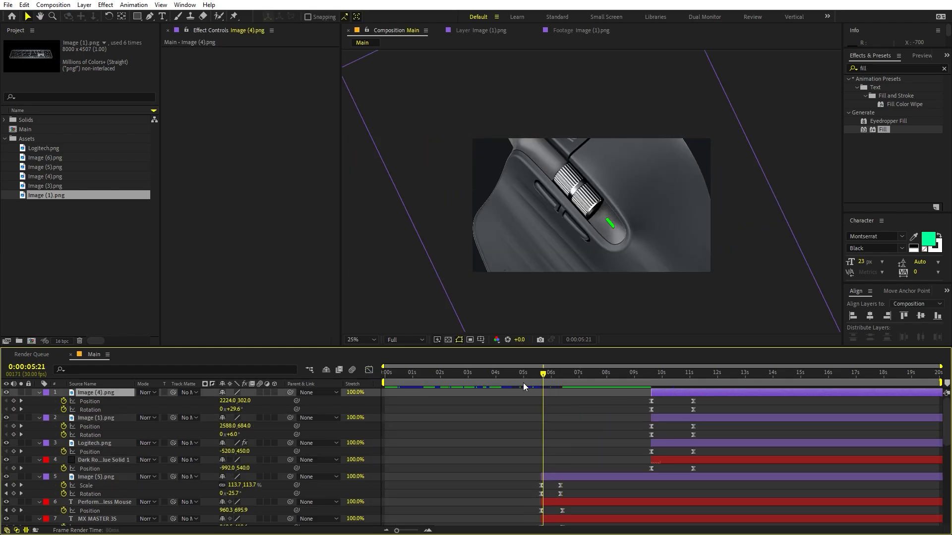
{"action": "key", "text": "space"}
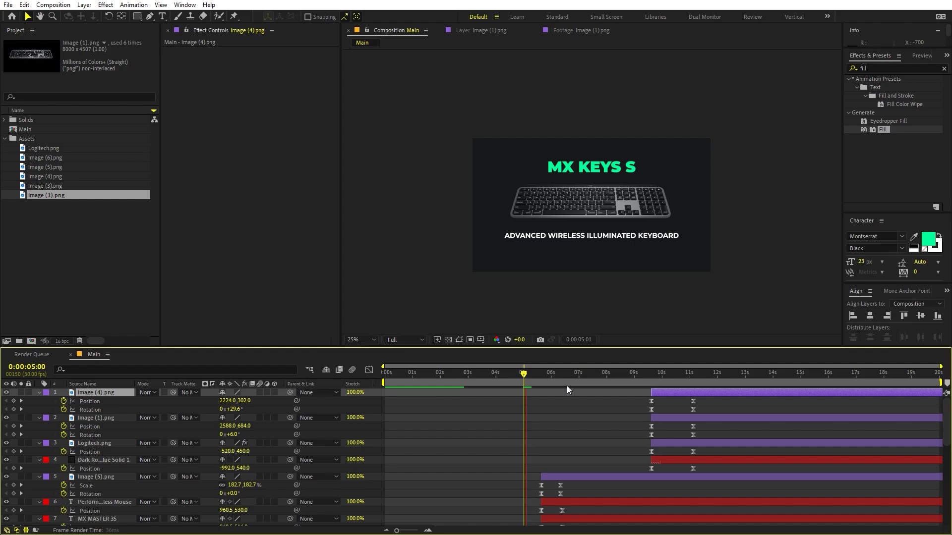
{"action": "key", "text": "space"}
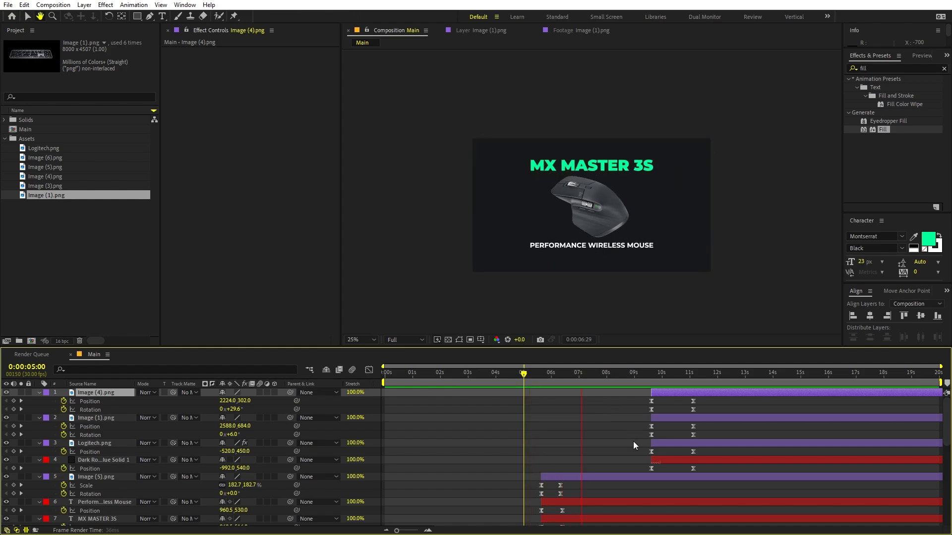
- Shift the four closing-scene layers to start at 0:00:07:03, after the MX Master 3S scene, and preview the transition
{"action": "left_click", "coordinate": [661, 460]}
{"action": "left_click", "coordinate": [662, 392], "text": "shift"}
{"action": "left_click_drag", "start_coordinate": [673, 391], "coordinate": [607, 397]}
{"action": "left_click", "coordinate": [529, 430]}
{"action": "scroll", "coordinate": [594, 431], "scroll_direction": "up", "scroll_amount": 3}
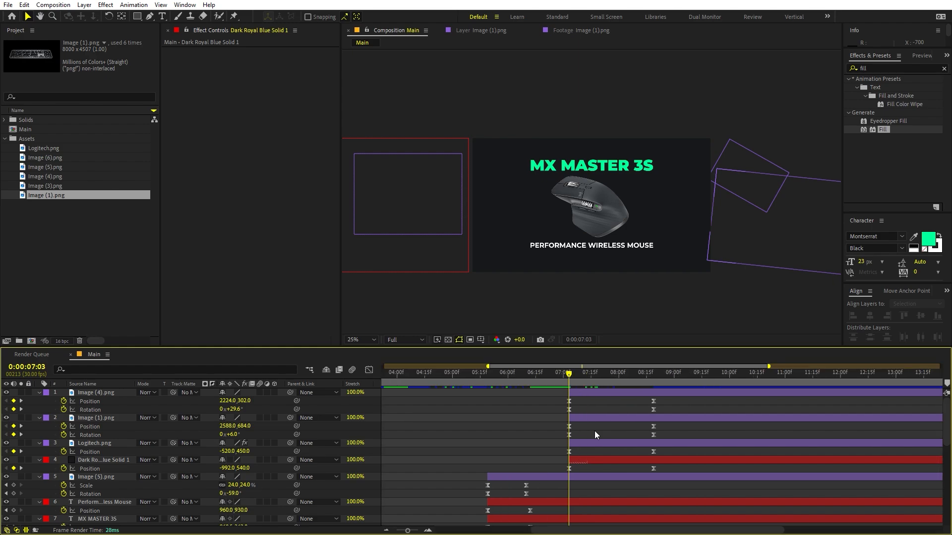
{"action": "key", "text": "space"}
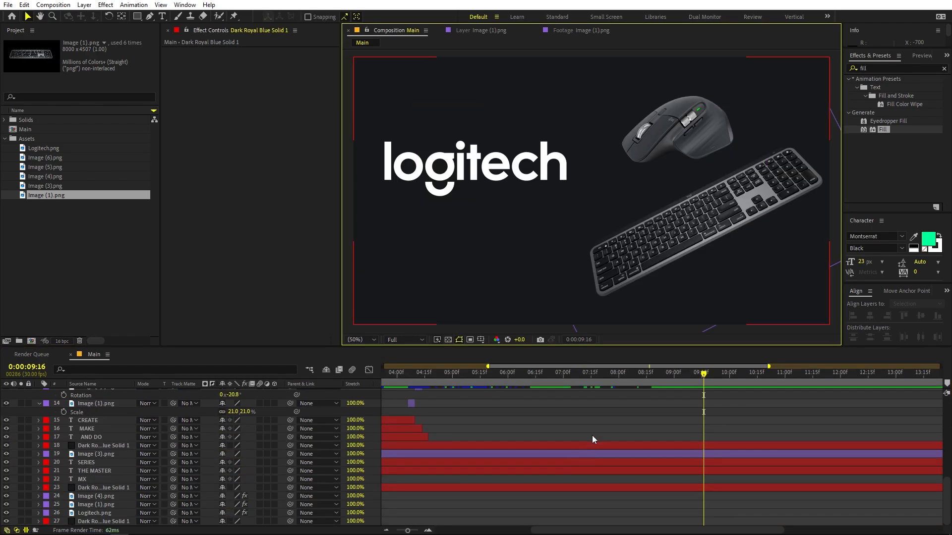
- Move the current time to 0:00:06:08 and collapse the revealed properties of all layers in the Main timeline
{"action": "scroll", "coordinate": [593, 435], "scroll_direction": "up", "scroll_amount": 3}
{"action": "left_click_drag", "start_coordinate": [613, 377], "coordinate": [732, 401]}
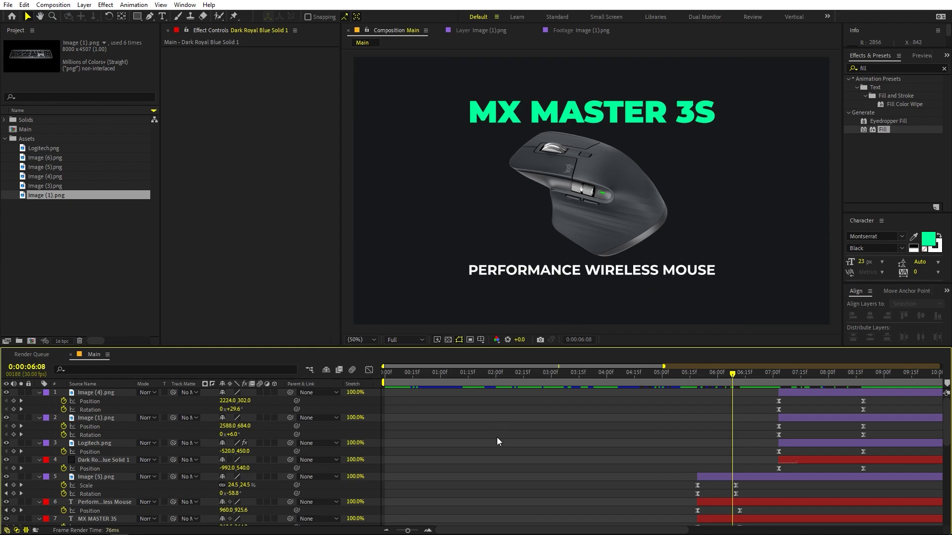
{"action": "key", "text": "ctrl+a"}
{"action": "key", "text": "u"}
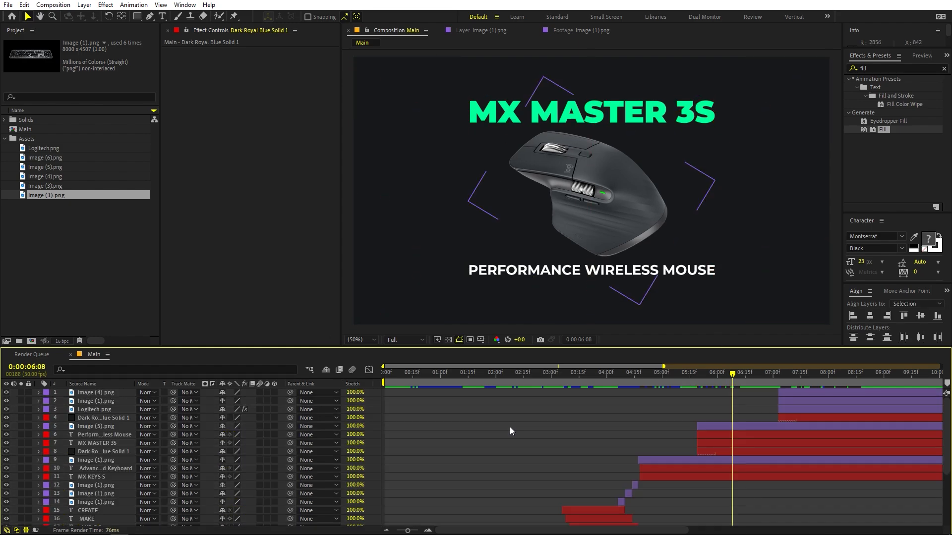
- Move the current time to 0:00:01:03 in the opening logo scene and activate the Pen tool with no layer selected
{"action": "key", "text": "minus"}
{"action": "left_click_drag", "start_coordinate": [460, 376], "coordinate": [233, 406]}
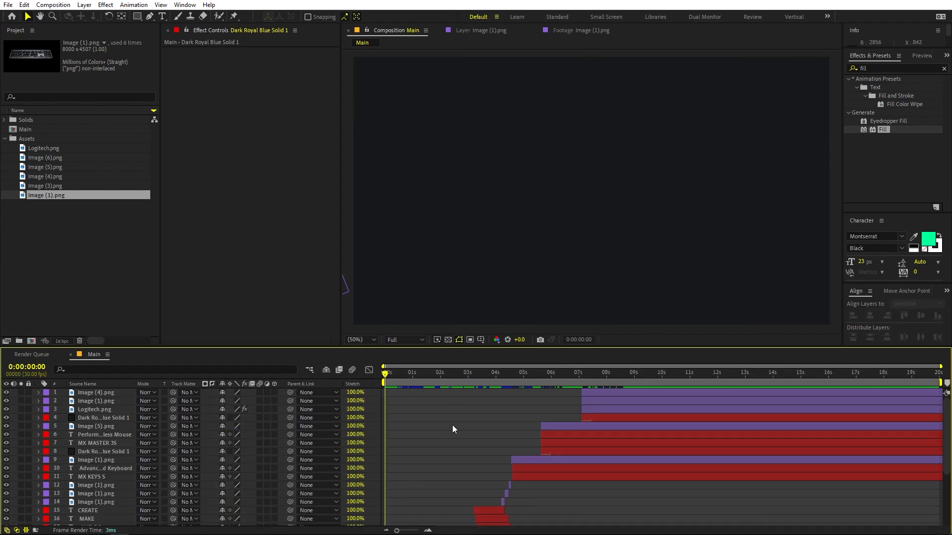
{"action": "left_click_drag", "start_coordinate": [401, 382], "coordinate": [415, 382]}
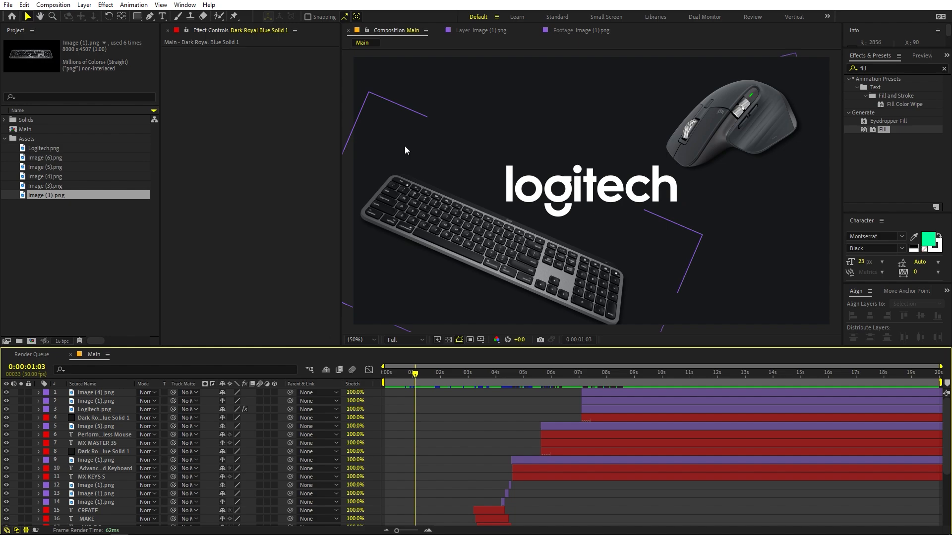
{"action": "left_click", "coordinate": [151, 17]}
{"action": "scroll", "coordinate": [443, 440], "scroll_direction": "down", "scroll_amount": 4}
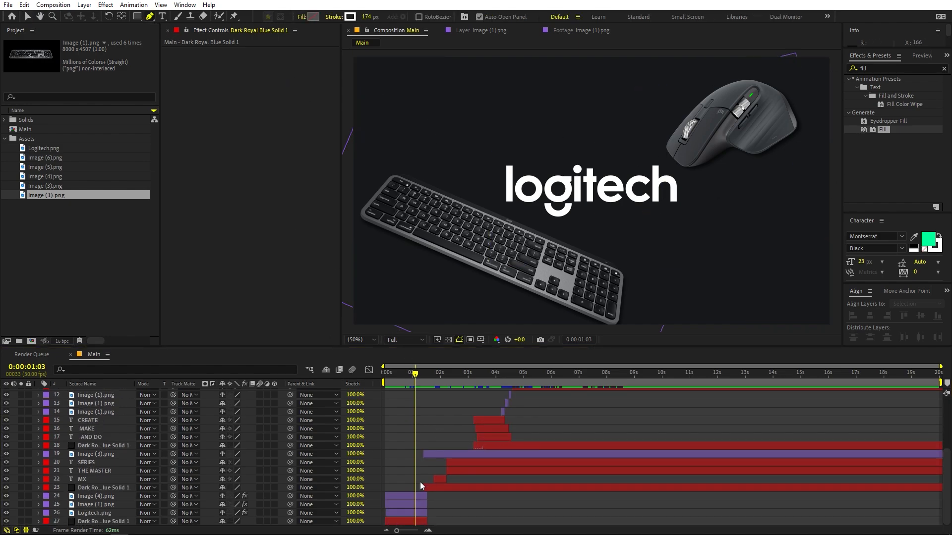
{"action": "scroll", "coordinate": [488, 209], "scroll_direction": "down", "scroll_amount": 1}
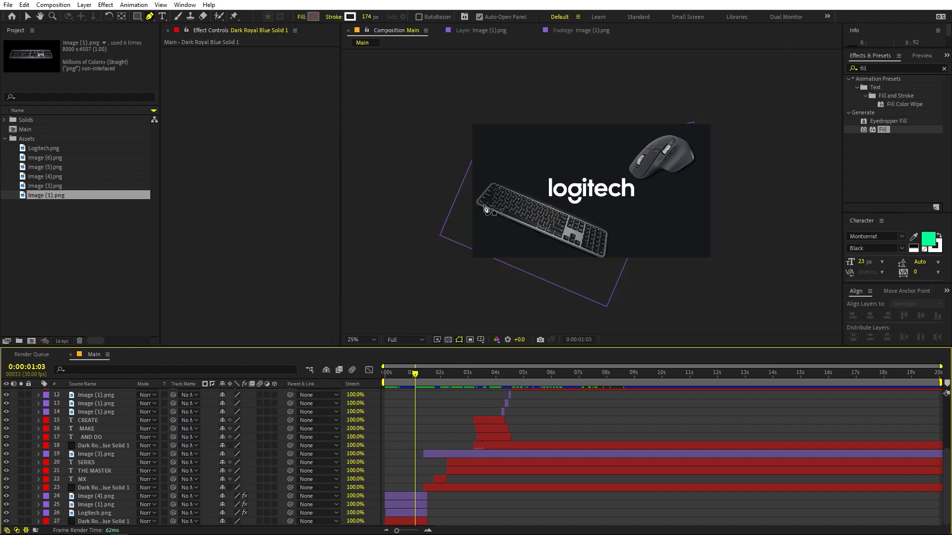
{"action": "mouse_move", "coordinate": [577, 213]}
{"action": "left_mouse_down"}
{"action": "mouse_move", "coordinate": [562, 195]}
{"action": "mouse_move", "coordinate": [576, 207]}
{"action": "left_mouse_up"}
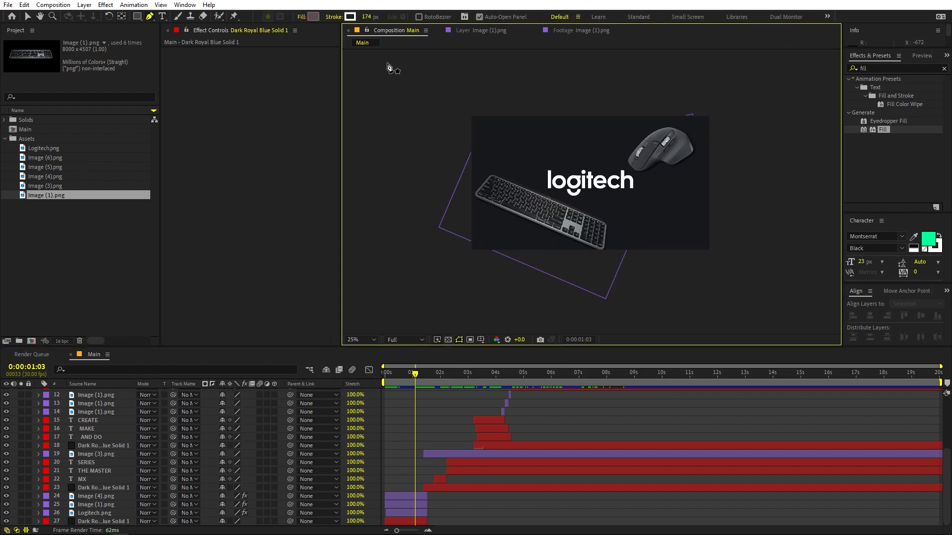
- Set the new shape's fill to None and its stroke colour to the green 00FF9C sampled from the Character fill colour
{"action": "left_click", "coordinate": [302, 17]}
{"action": "left_click", "coordinate": [17, 29]}
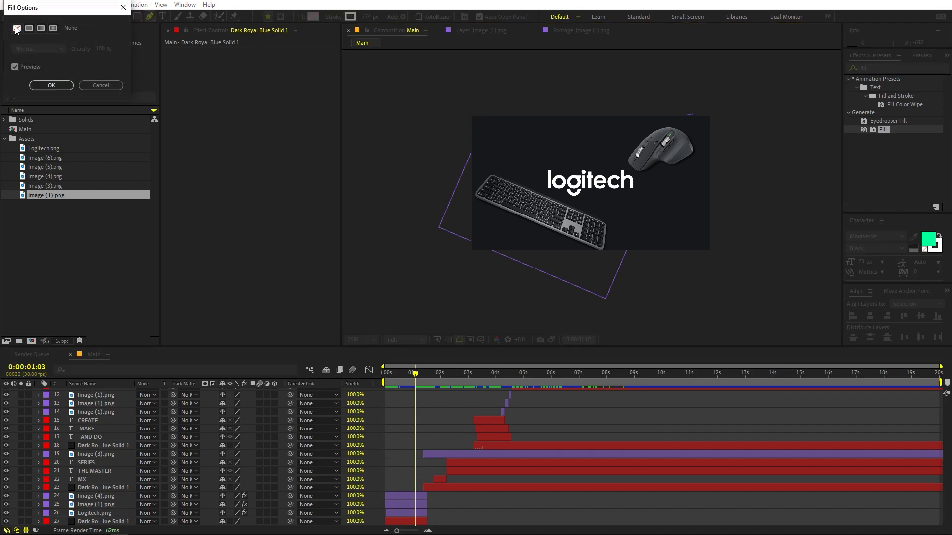
{"action": "left_click", "coordinate": [58, 85]}
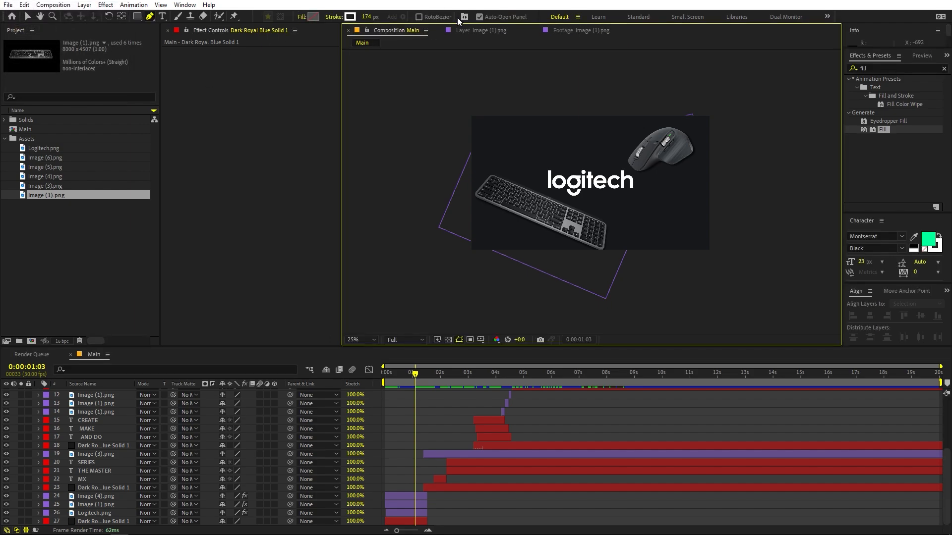
{"action": "left_click", "coordinate": [349, 16]}
{"action": "left_click", "coordinate": [233, 243]}
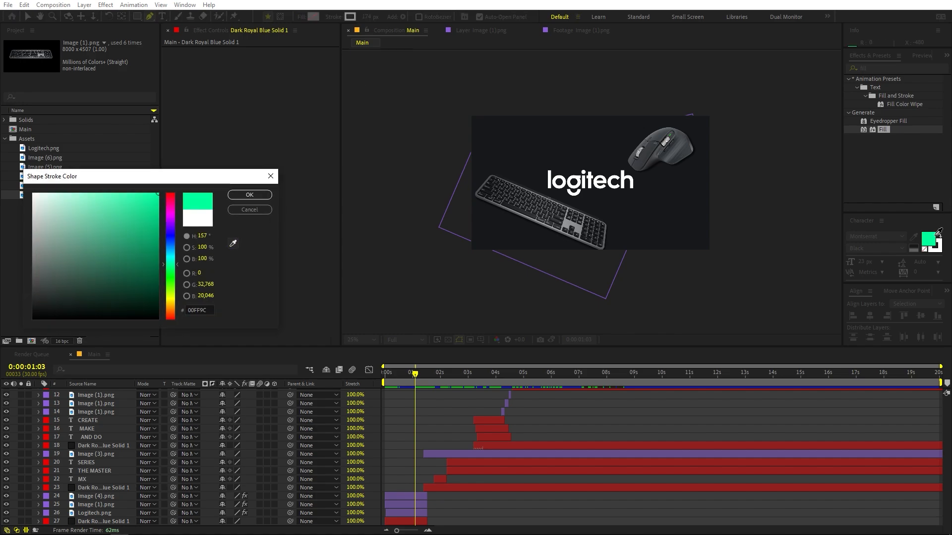
{"action": "left_click", "coordinate": [249, 195]}
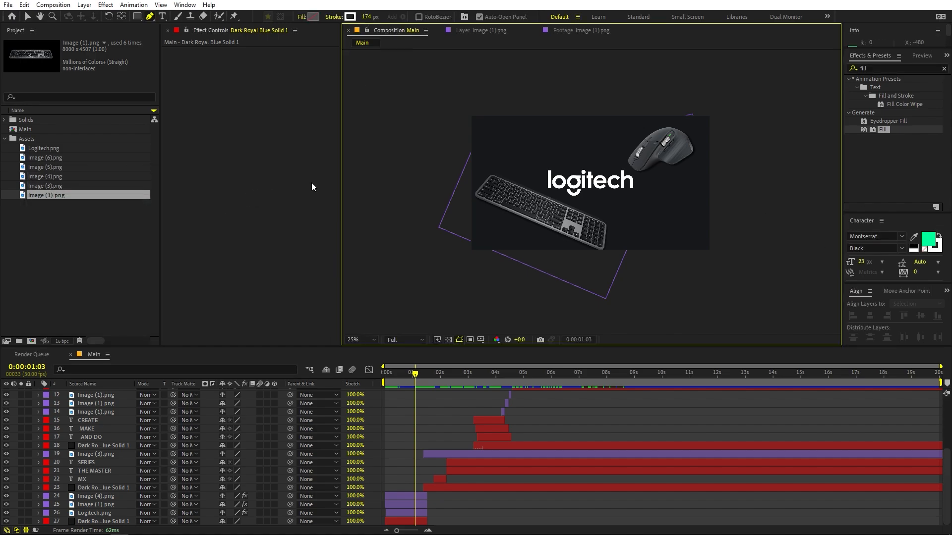
- Draw an S-shaped wave path from beyond the frame's lower left, through the logo, past its upper right, and set the stroke width to 294 px
{"action": "left_click", "coordinate": [427, 289]}
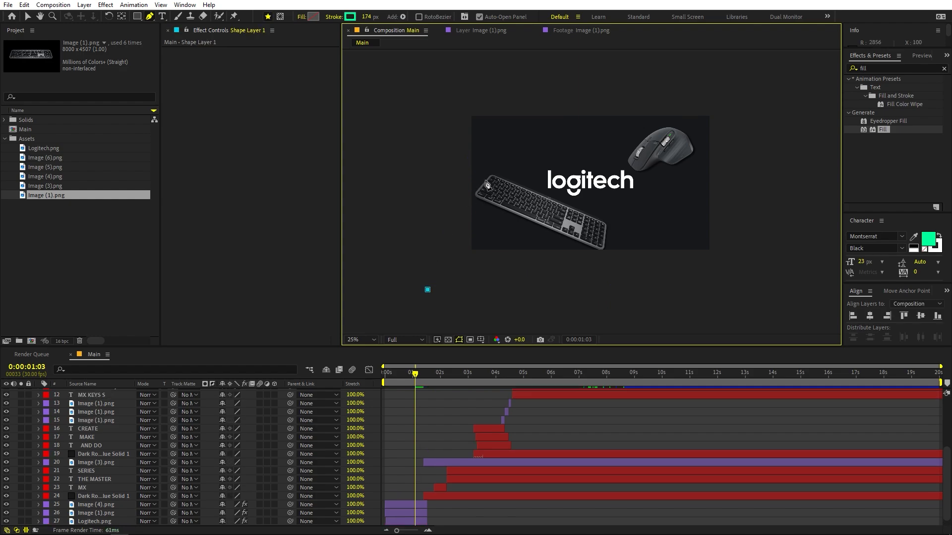
{"action": "mouse_move", "coordinate": [588, 181]}
{"action": "left_mouse_down"}
{"action": "mouse_move", "coordinate": [659, 245]}
{"action": "mouse_move", "coordinate": [711, 241]}
{"action": "left_mouse_up"}
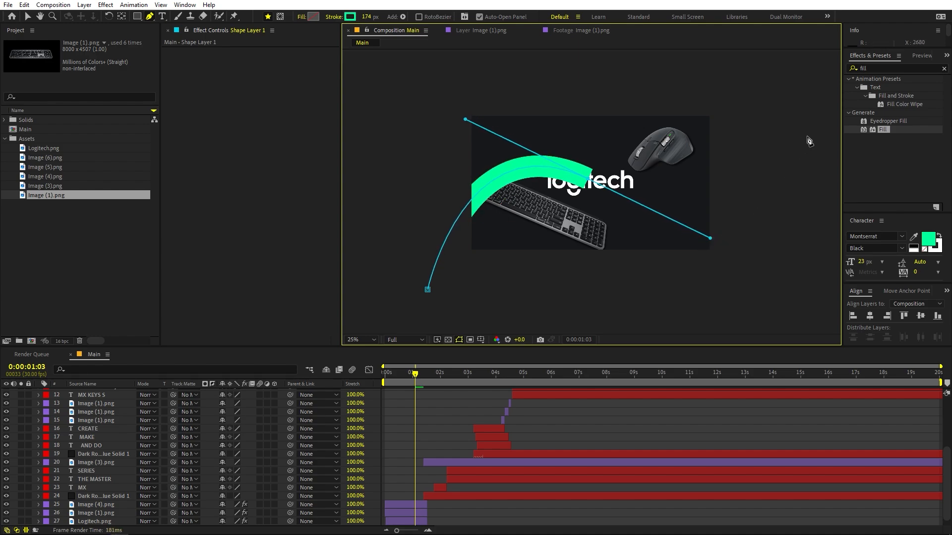
{"action": "left_click", "coordinate": [831, 118]}
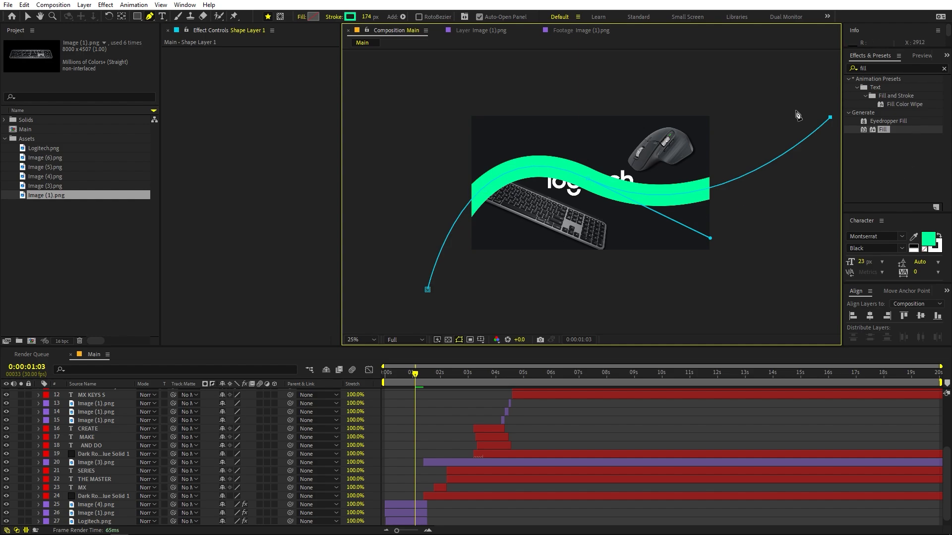
{"action": "mouse_move", "coordinate": [366, 16]}
{"action": "left_mouse_down"}
{"action": "mouse_move", "coordinate": [471, 37]}
{"action": "mouse_move", "coordinate": [446, 50]}
{"action": "left_mouse_up"}
- Move Shape Layer 1 down the layer stack to between the opening scene's Logitech.png and its Dark Royal Blue Solid background
{"action": "scroll", "coordinate": [123, 403], "scroll_direction": "up", "scroll_amount": 3}
{"action": "scroll", "coordinate": [123, 403], "scroll_direction": "up", "scroll_amount": 3}
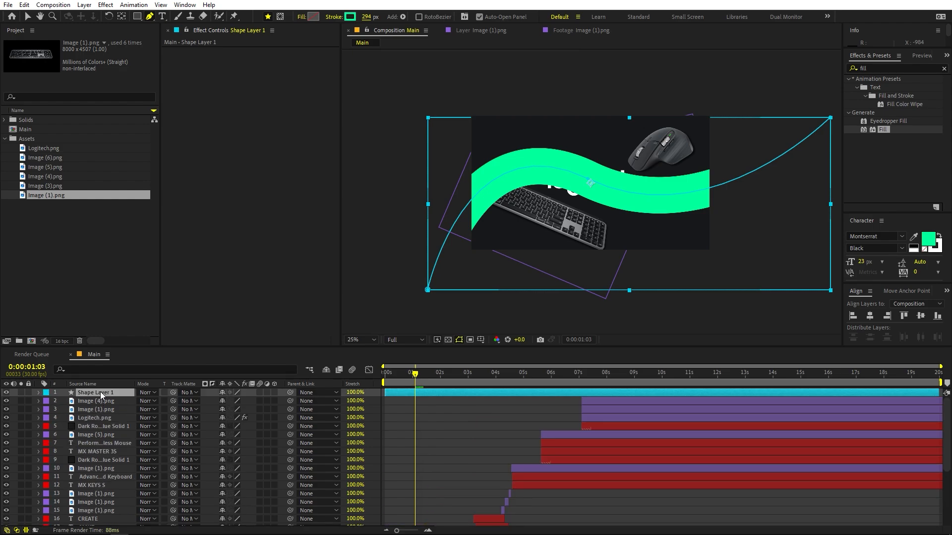
{"action": "left_click_drag", "start_coordinate": [100, 392], "coordinate": [93, 520]}
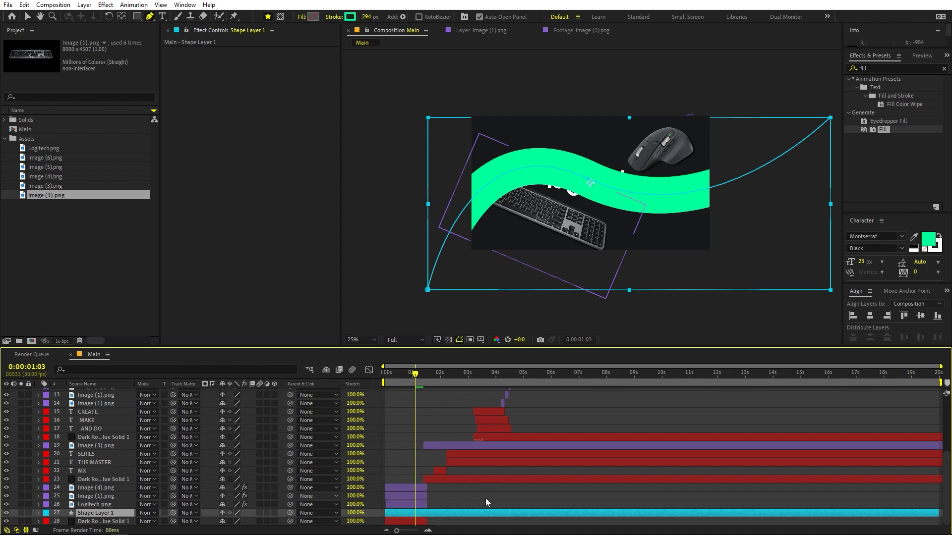
{"action": "scroll", "coordinate": [594, 269], "scroll_direction": "up", "scroll_amount": 2}
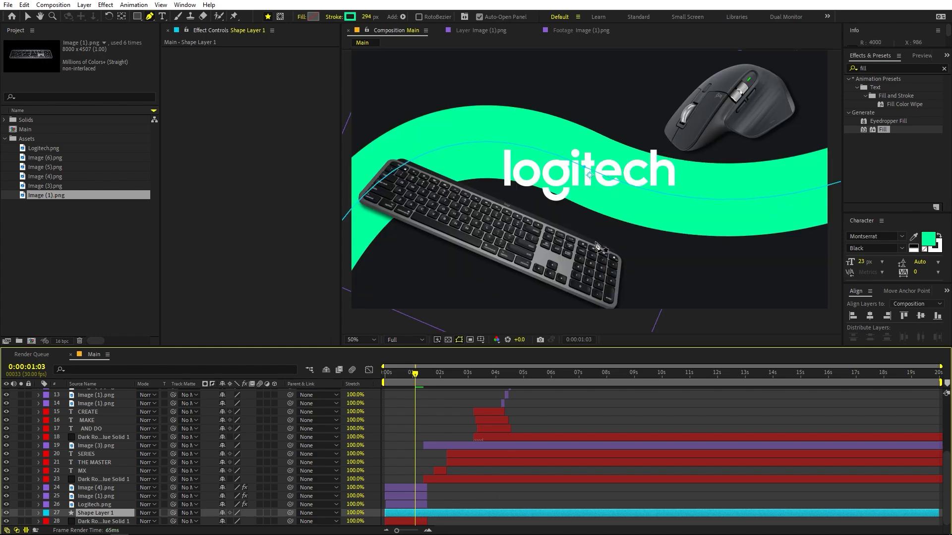
{"action": "key", "text": "space"}
{"action": "left_click_drag", "start_coordinate": [649, 245], "coordinate": [685, 156]}
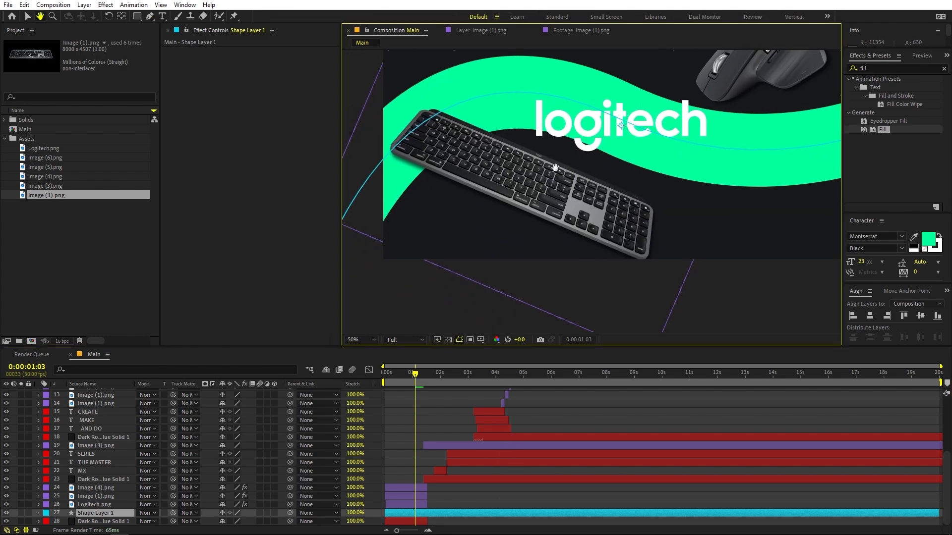
{"action": "left_click_drag", "start_coordinate": [554, 168], "coordinate": [490, 229]}
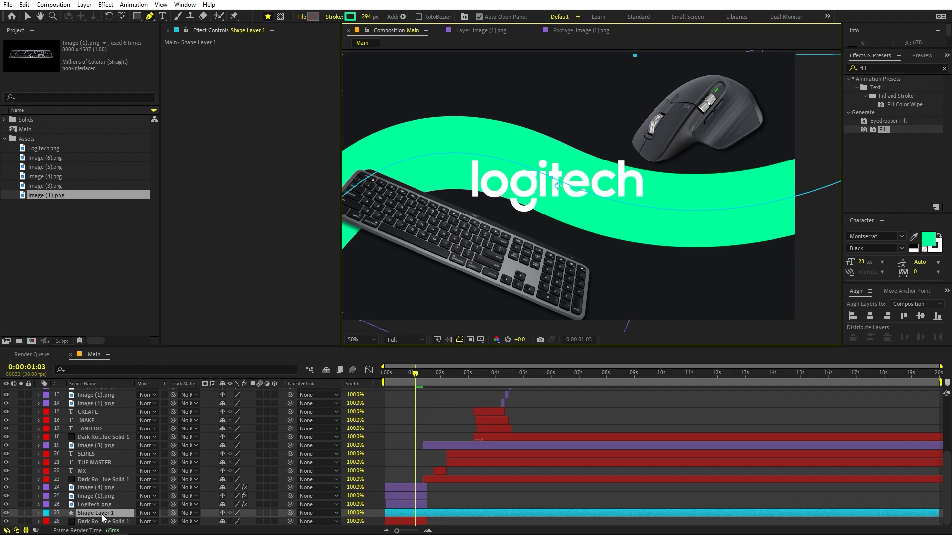
- Find the Line Cap property by filtering the timeline for "cap" and set Shape Layer 1's stroke to Round Cap
{"action": "left_click", "coordinate": [77, 514]}
{"action": "left_click", "coordinate": [38, 513]}
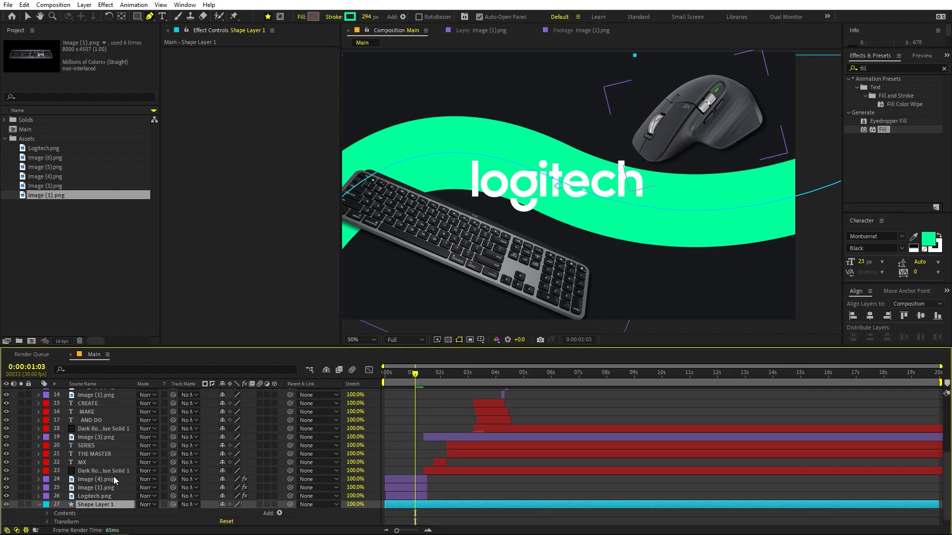
{"action": "left_click", "coordinate": [92, 370]}
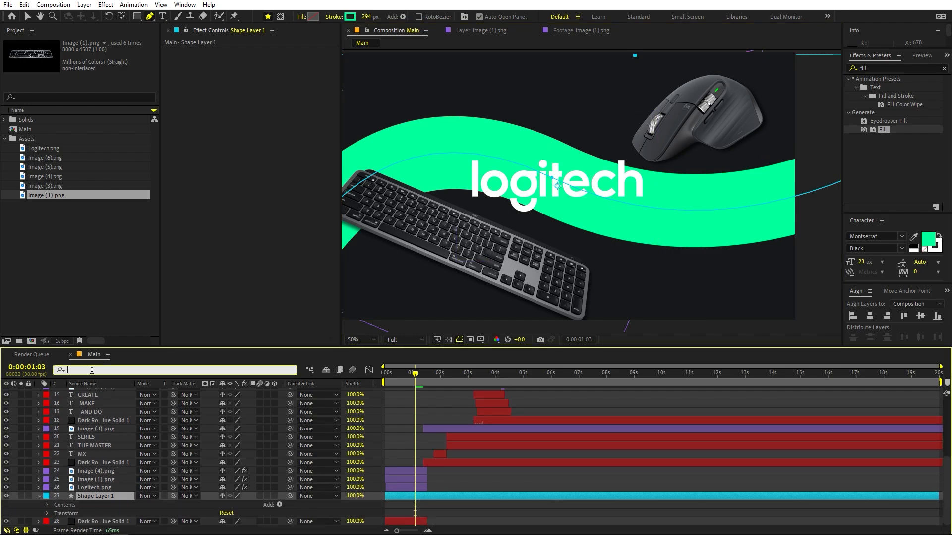
{"action": "type", "text": "cap"}
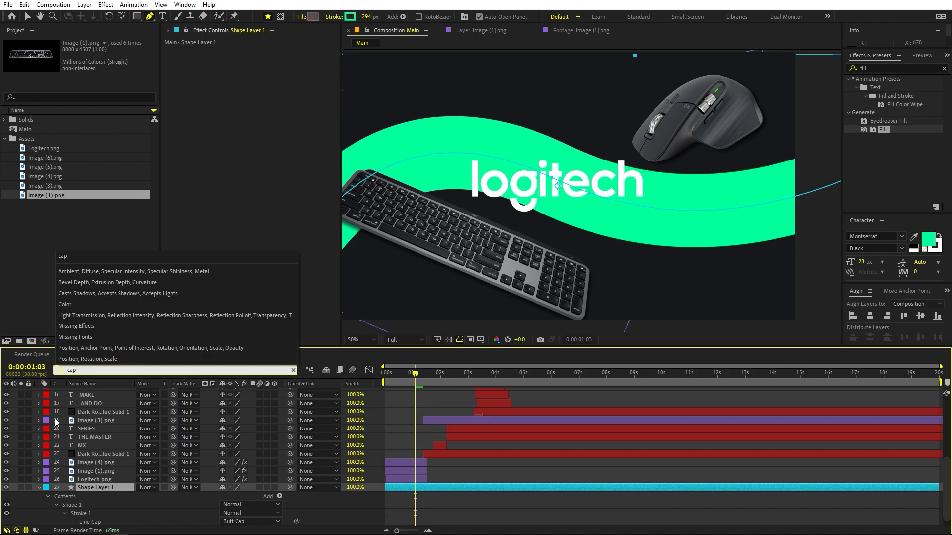
{"action": "left_click", "coordinate": [243, 521]}
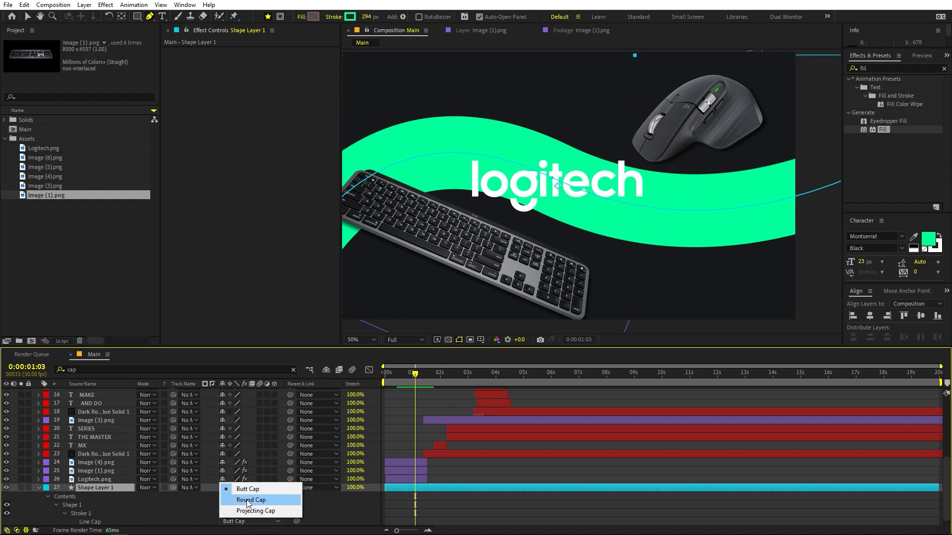
{"action": "left_click", "coordinate": [237, 501]}
{"action": "left_click", "coordinate": [111, 489]}
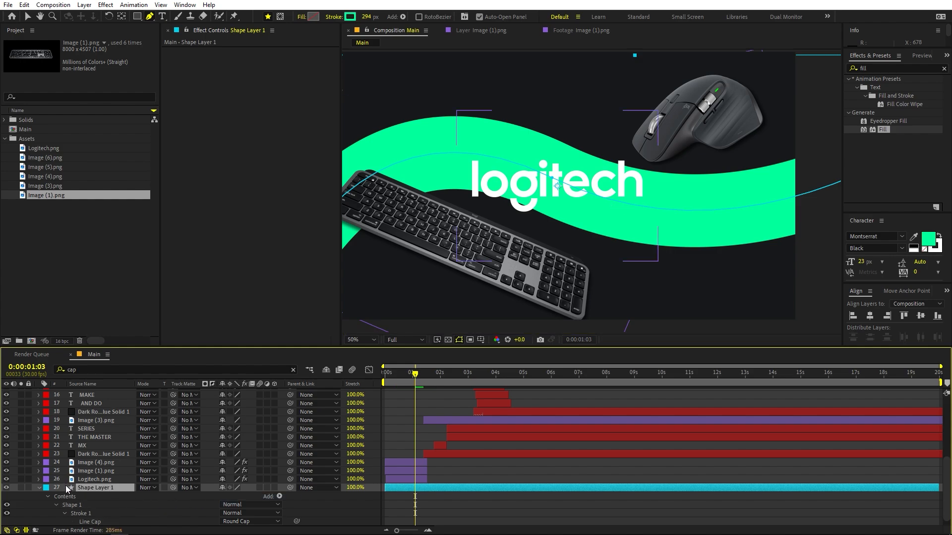
- Add Trim Paths to Shape Layer 1 and clear the timeline property filter
{"action": "left_click", "coordinate": [279, 496]}
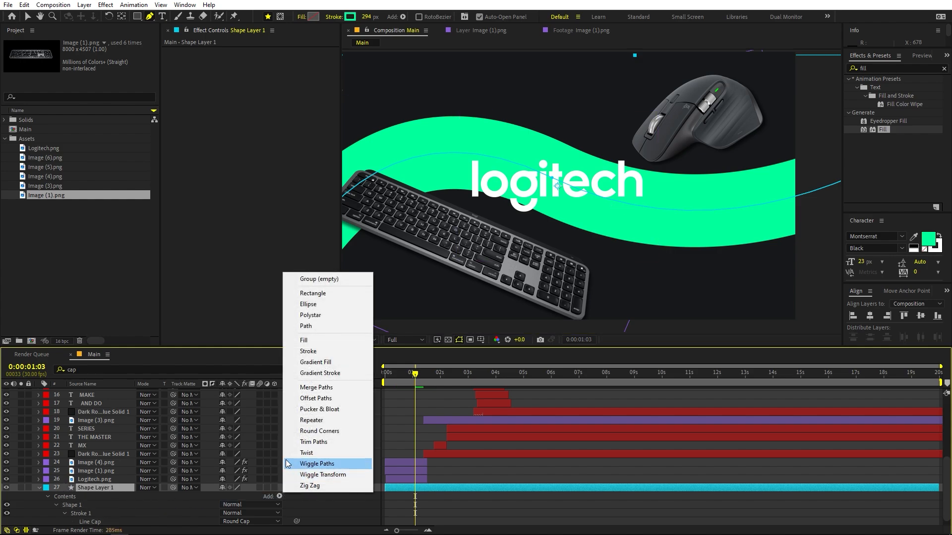
{"action": "left_click", "coordinate": [314, 442]}
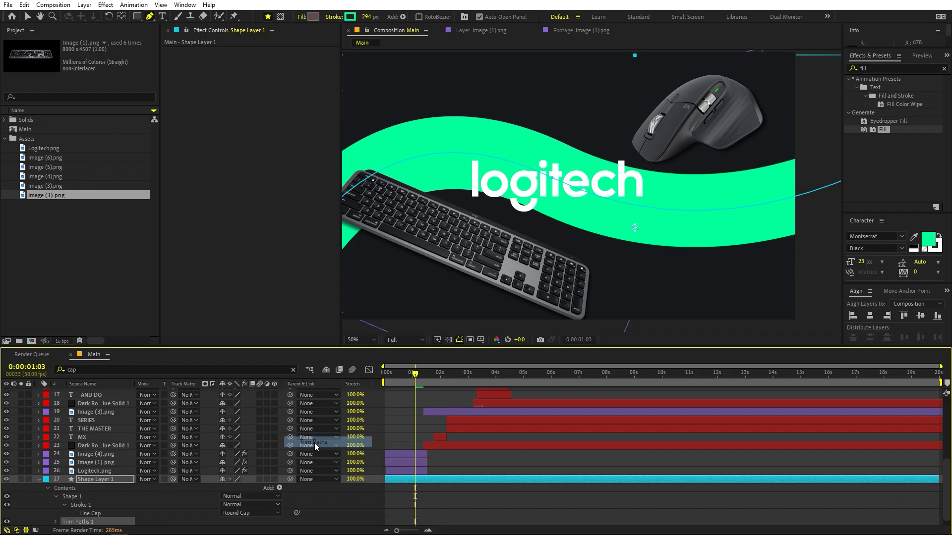
{"action": "left_click", "coordinate": [293, 370]}
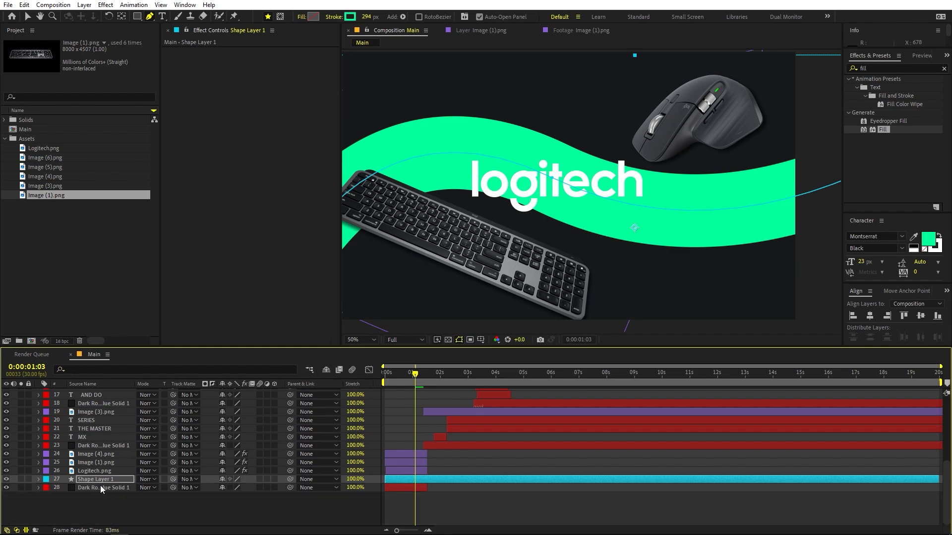
- Keyframe the Trim Paths End from 0% at the composition start to 100% at 0:00:01:03, with both keyframes Easy Eased
{"action": "left_click", "coordinate": [38, 479]}
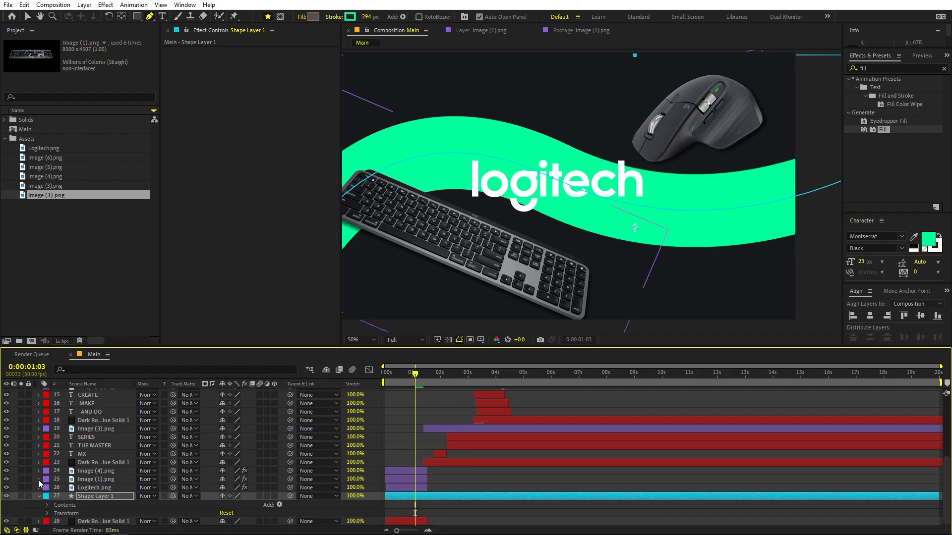
{"action": "left_click", "coordinate": [47, 505]}
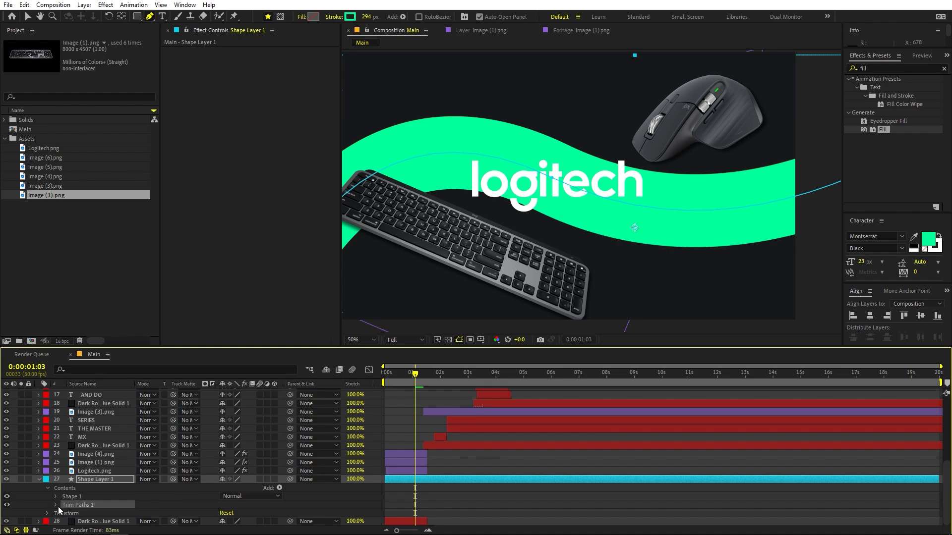
{"action": "left_click", "coordinate": [56, 506]}
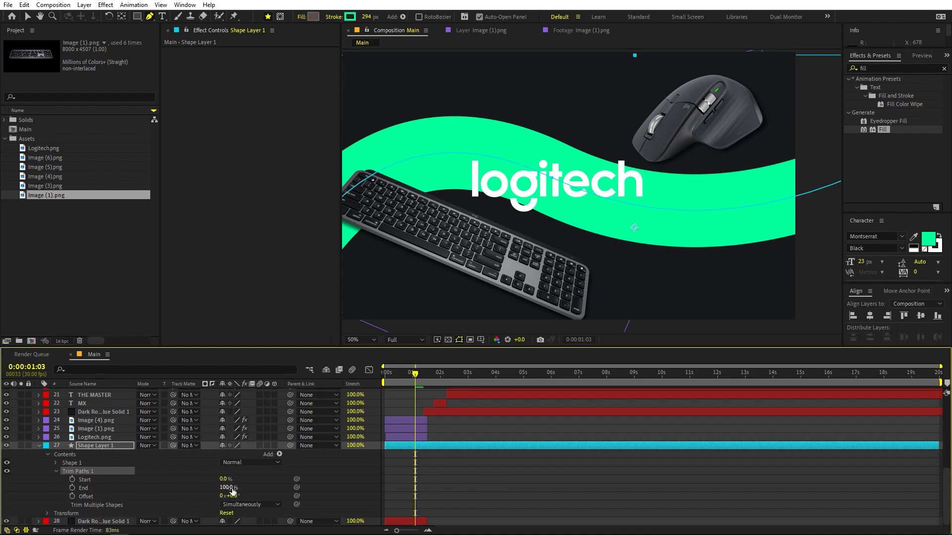
{"action": "left_click_drag", "start_coordinate": [232, 489], "coordinate": [141, 500]}
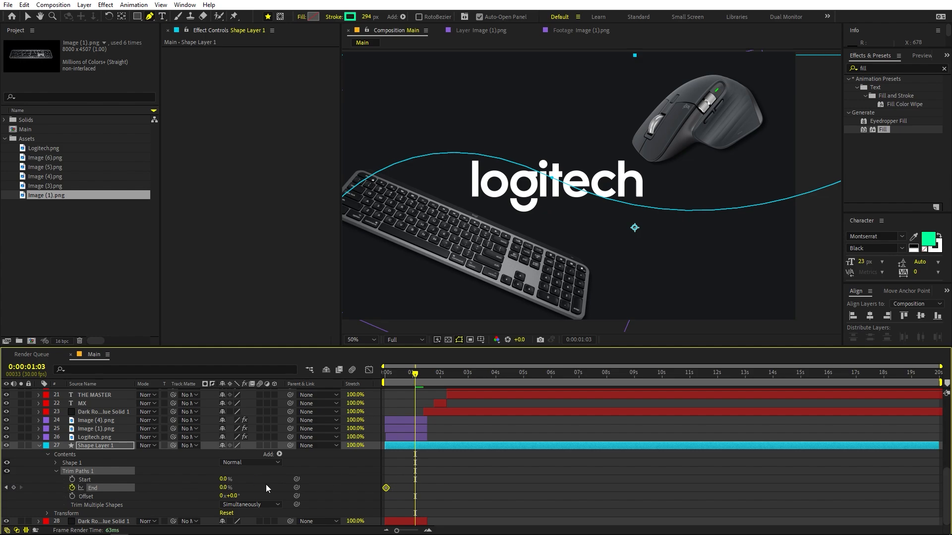
{"action": "left_click_drag", "start_coordinate": [222, 488], "coordinate": [353, 497]}
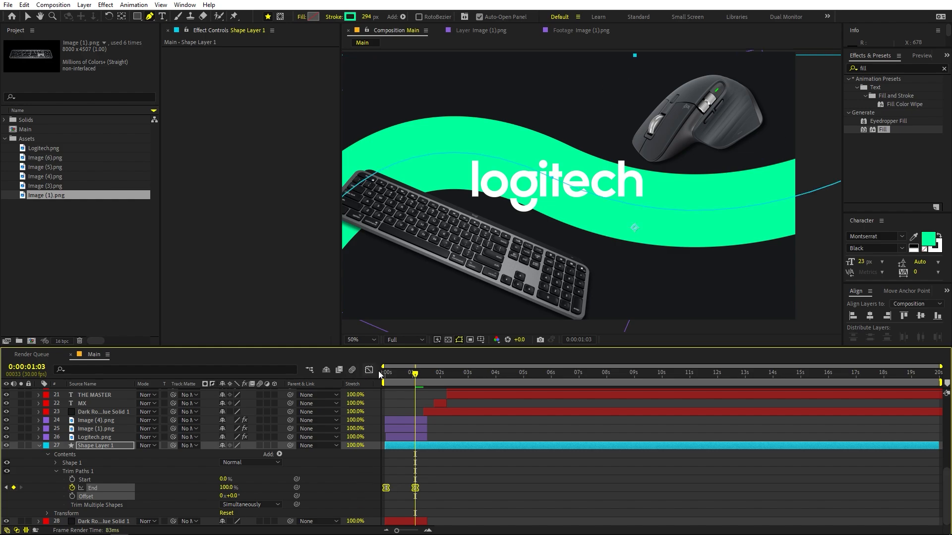
- Shift the second Trim Paths End keyframe to about 0:00:01:15, where the opening-scene layers end, and preview the wave from the start
{"action": "key", "text": "Home"}
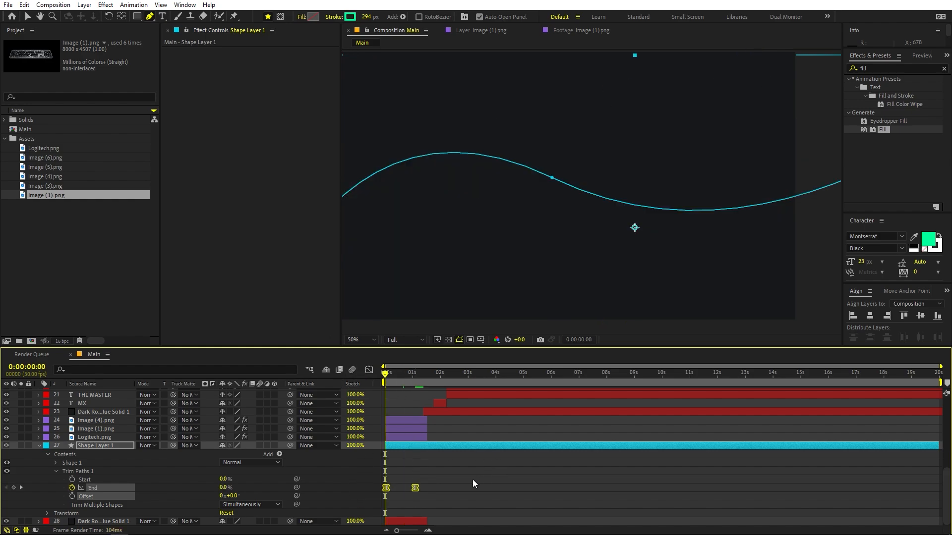
{"action": "left_click", "coordinate": [418, 490]}
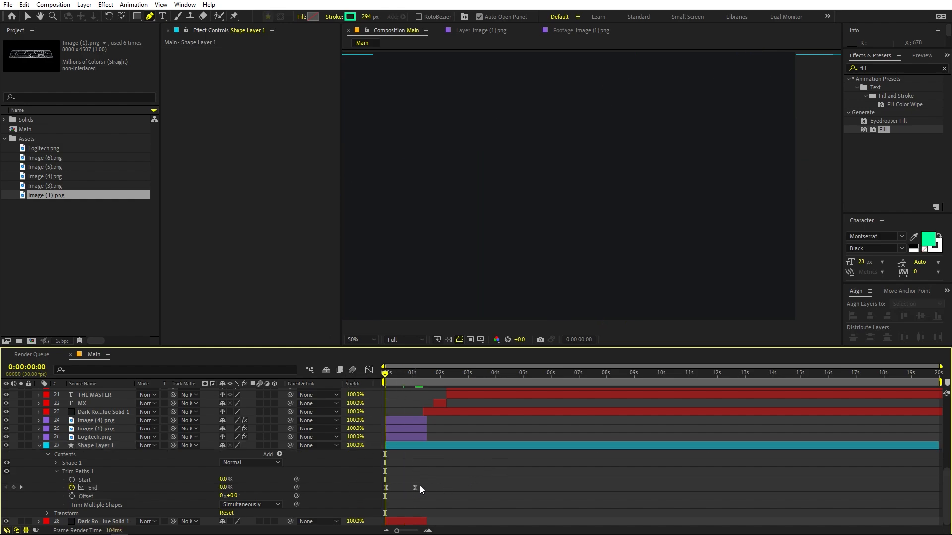
{"action": "left_click_drag", "start_coordinate": [421, 486], "coordinate": [423, 487]}
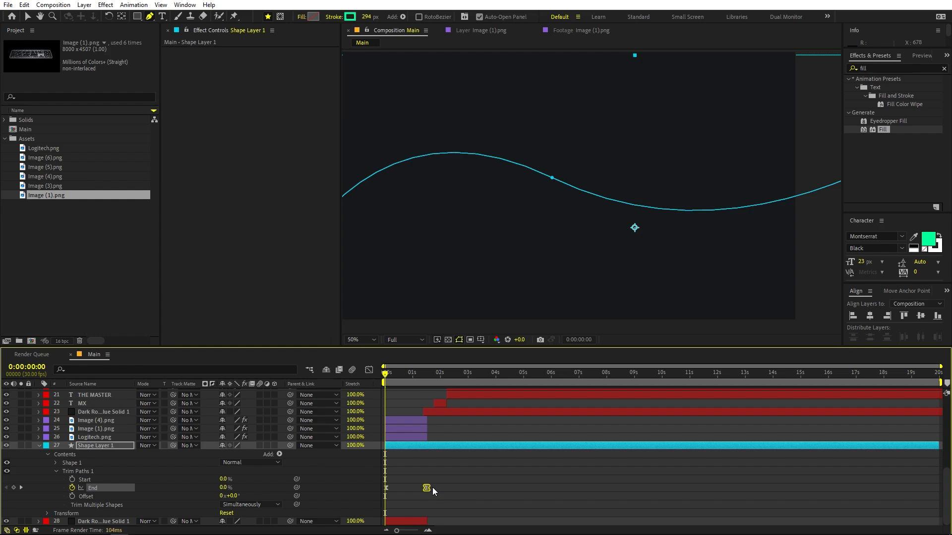
{"action": "key", "text": "space"}
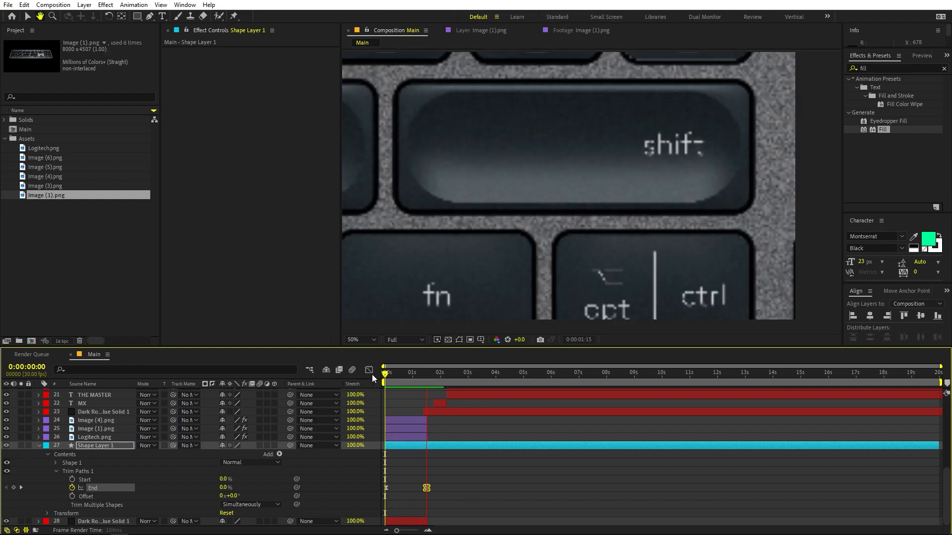
{"action": "key", "text": "space"}
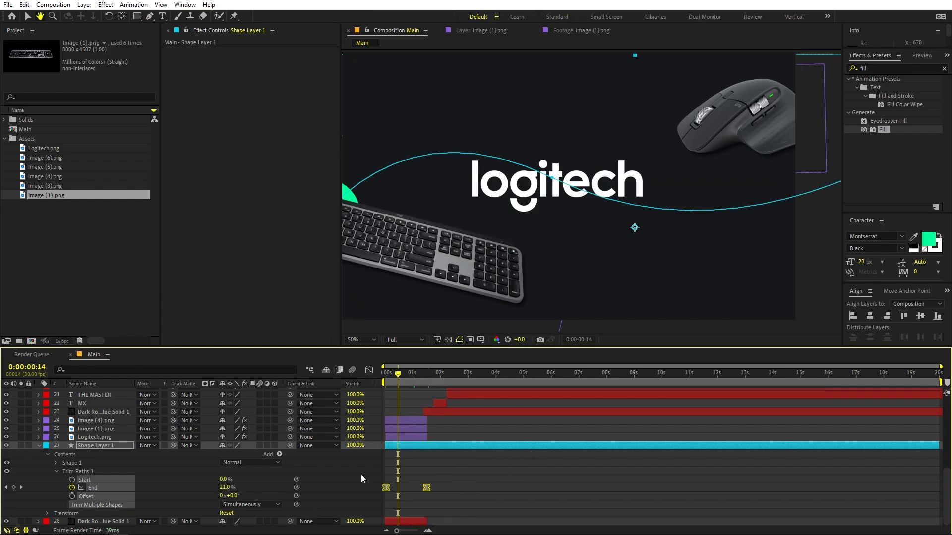
- Reshape the speed curve of Shape Layer 1's Trim Paths End so the wave starts fast and eases out gradually, then preview it
{"action": "key", "text": "g"}
{"action": "left_click", "coordinate": [369, 370]}
{"action": "left_click_drag", "start_coordinate": [470, 479], "coordinate": [407, 503]}
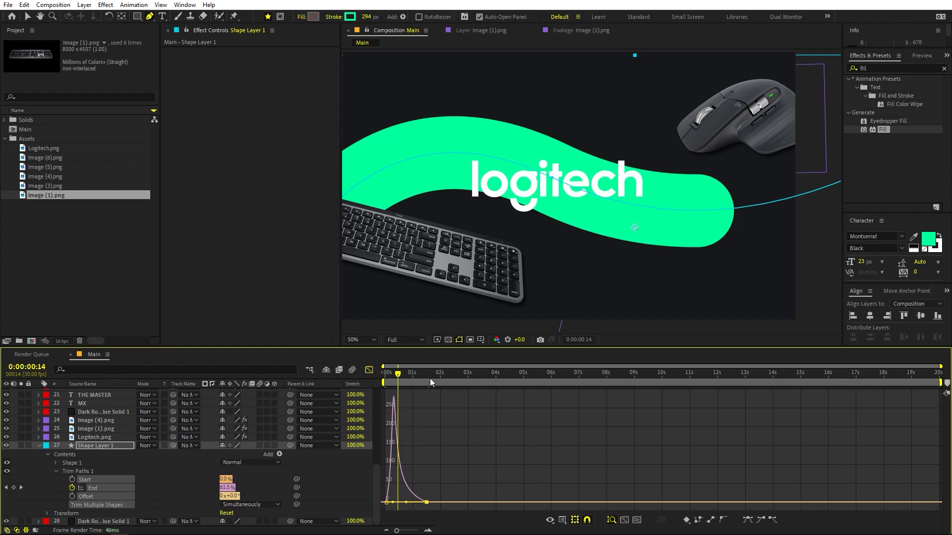
{"action": "left_click", "coordinate": [369, 370]}
{"action": "key", "text": "space"}
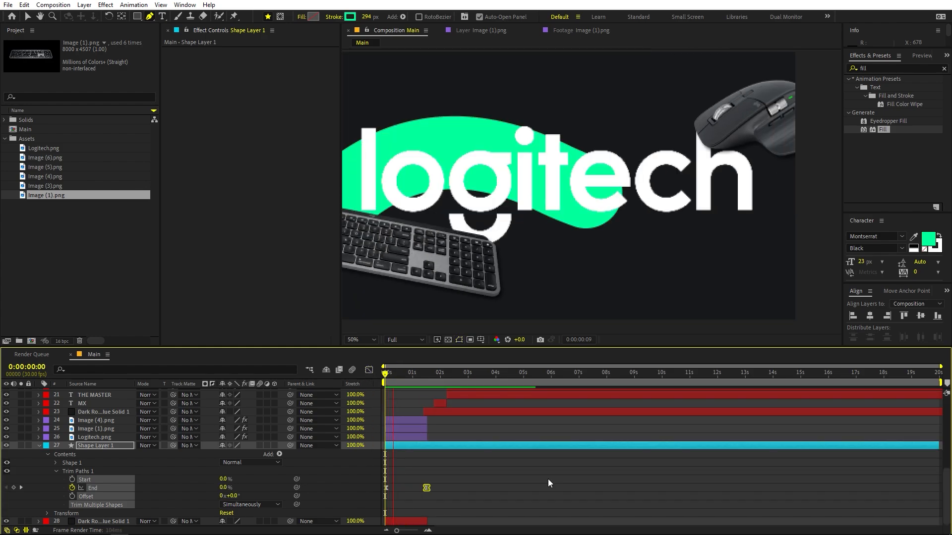
- Shift Shape Layer 1's second Trim Paths End keyframe to about 0:00:02:24, previewing the slower wave from the start
{"action": "key", "text": "space"}
{"action": "left_click_drag", "start_coordinate": [427, 487], "coordinate": [442, 487]}
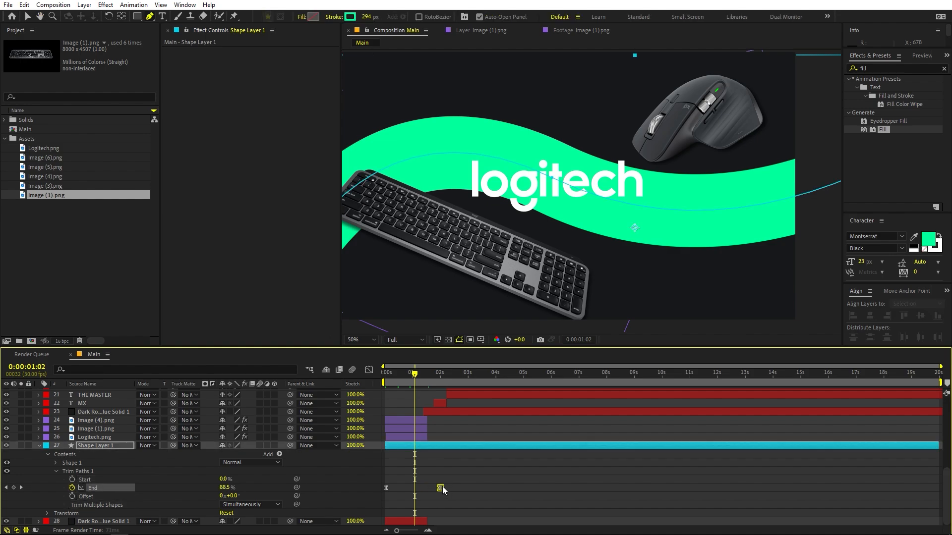
{"action": "key", "text": "space"}
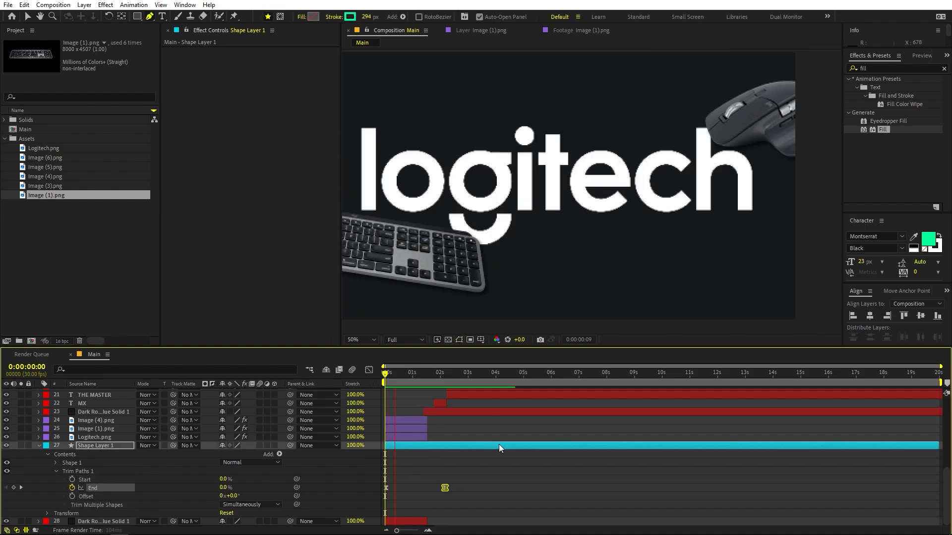
{"action": "key", "text": "space"}
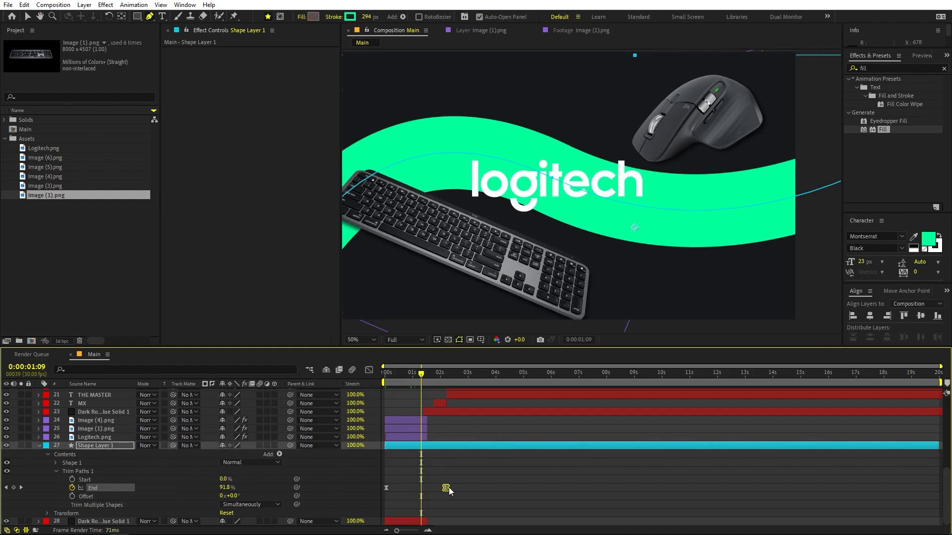
{"action": "key", "text": "space"}
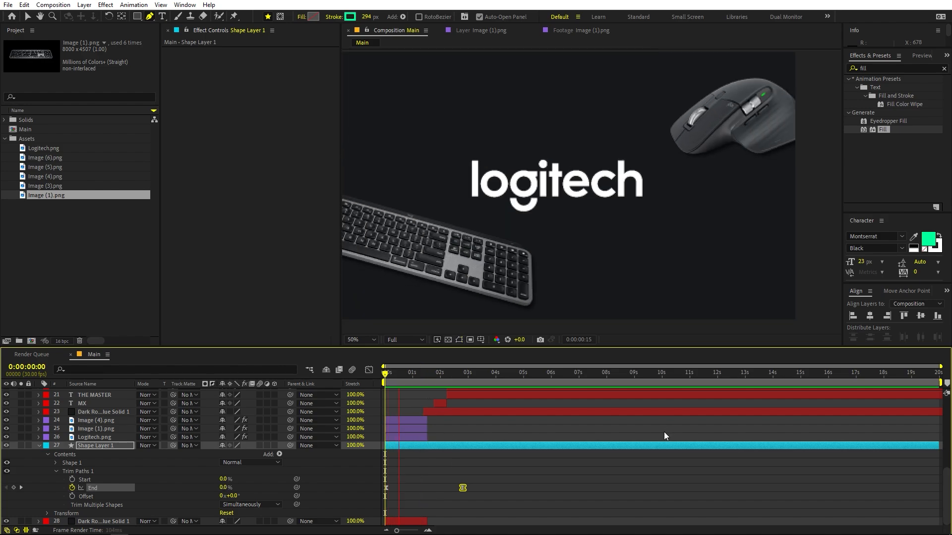
{"action": "key", "text": "space"}
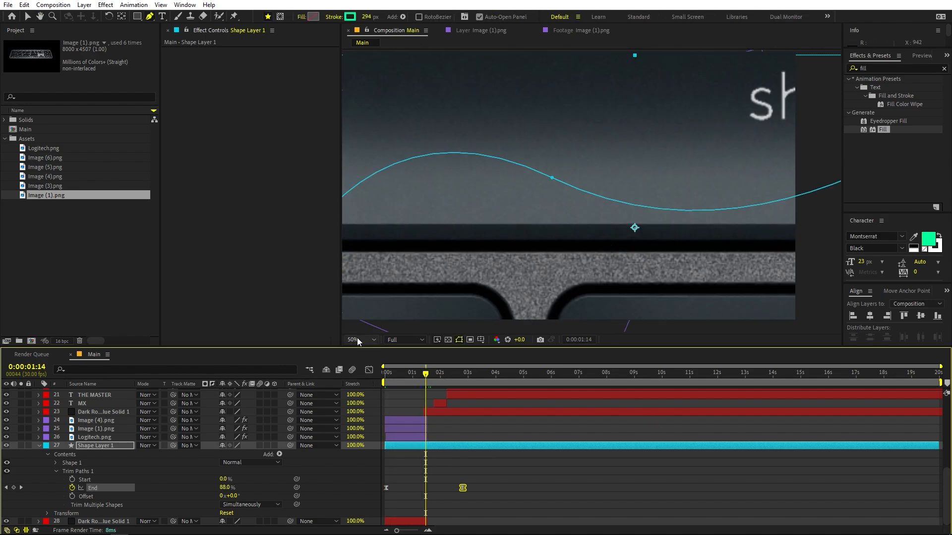
- Copy the Drop Shadow effect from the opening-scene keyboard layer Image (1).png to the Logitech.png layer
{"action": "key", "text": "Page_Up"}
{"action": "key", "text": "Page_Up"}
{"action": "key", "text": "Page_Up"}
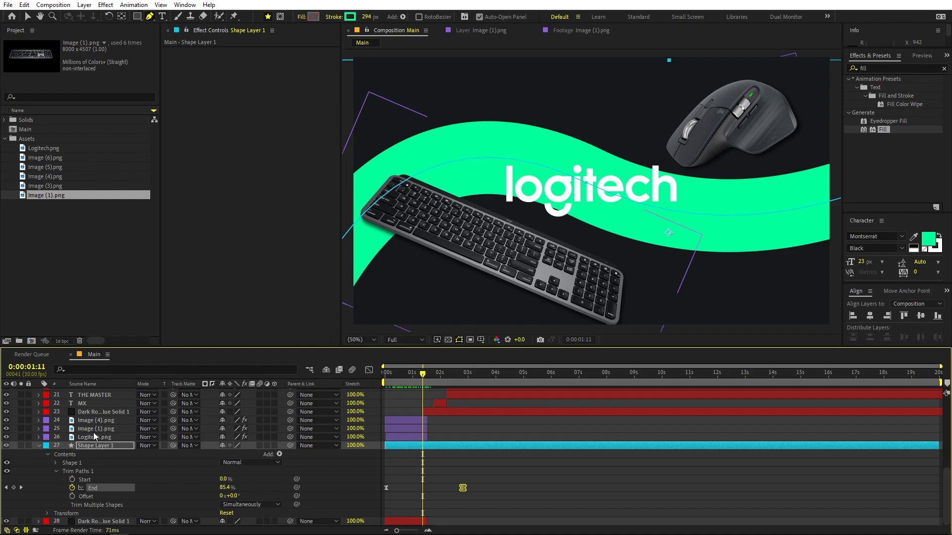
{"action": "left_click", "coordinate": [397, 429]}
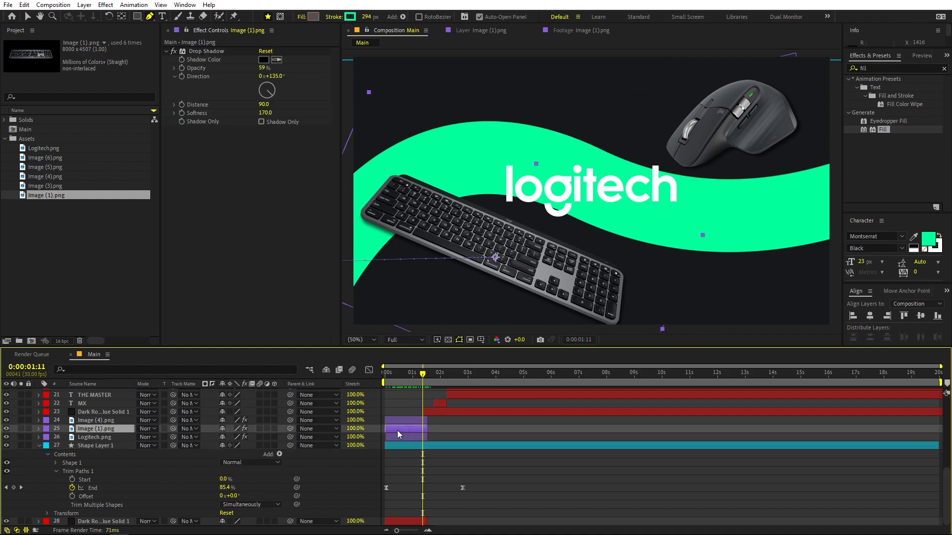
{"action": "left_click", "coordinate": [203, 52]}
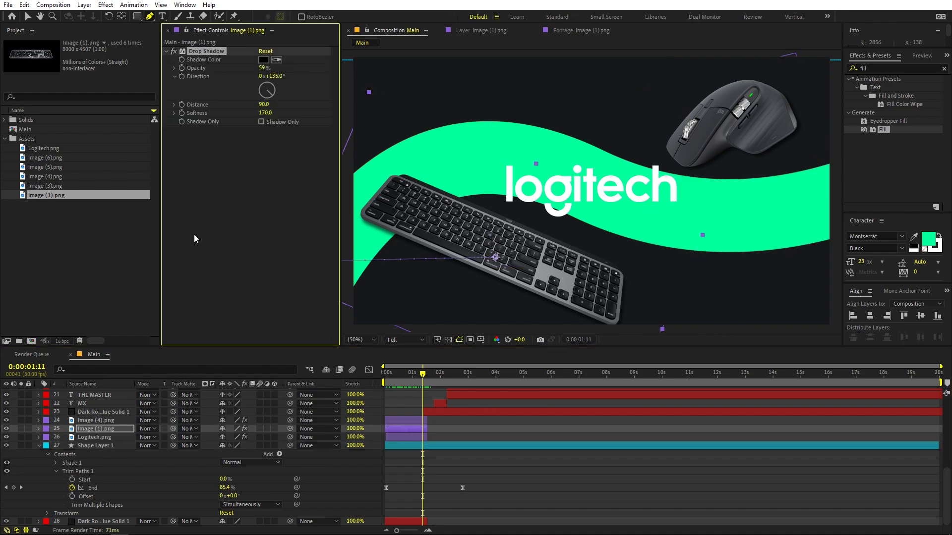
{"action": "key", "text": "ctrl+c"}
{"action": "left_click", "coordinate": [103, 437]}
{"action": "key", "text": "ctrl+v"}
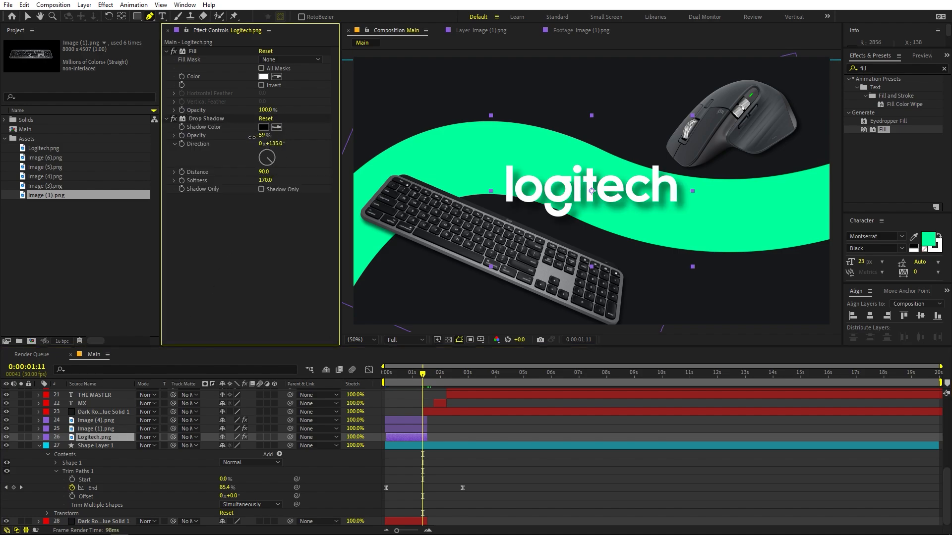
- Soften the logo's Drop Shadow by setting Opacity to 19%, Distance to 54 and Softness to 109
{"action": "left_click_drag", "start_coordinate": [252, 137], "coordinate": [240, 138]}
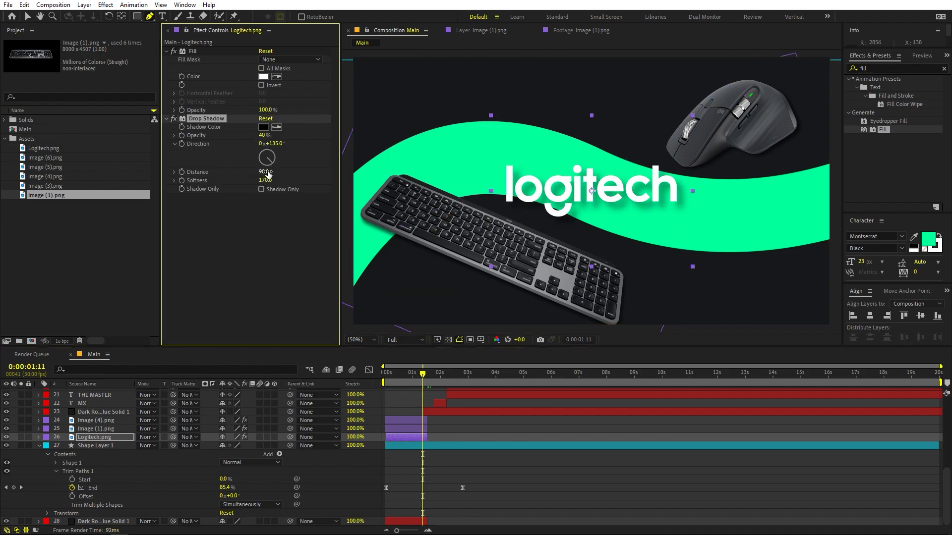
{"action": "left_click_drag", "start_coordinate": [246, 183], "coordinate": [247, 175]}
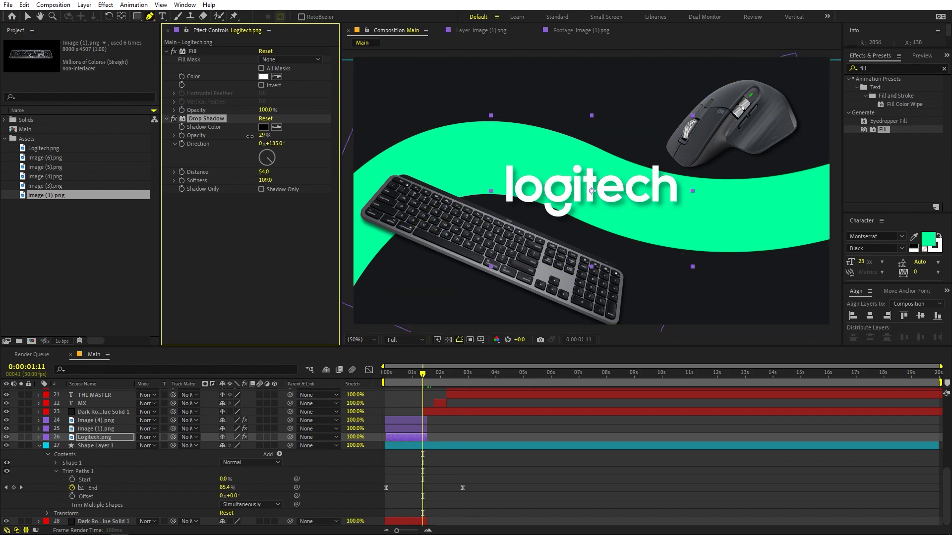
{"action": "left_click_drag", "start_coordinate": [236, 137], "coordinate": [237, 138]}
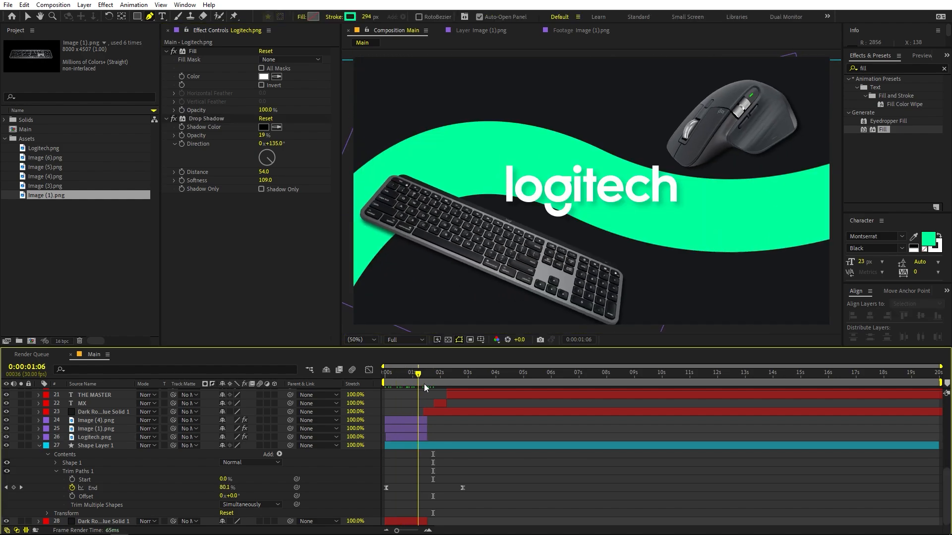
- Duplicate Shape Layer 1 and place the copy directly above the second scene's dark solid, starting together with that solid
{"action": "left_click_drag", "start_coordinate": [423, 384], "coordinate": [457, 381]}
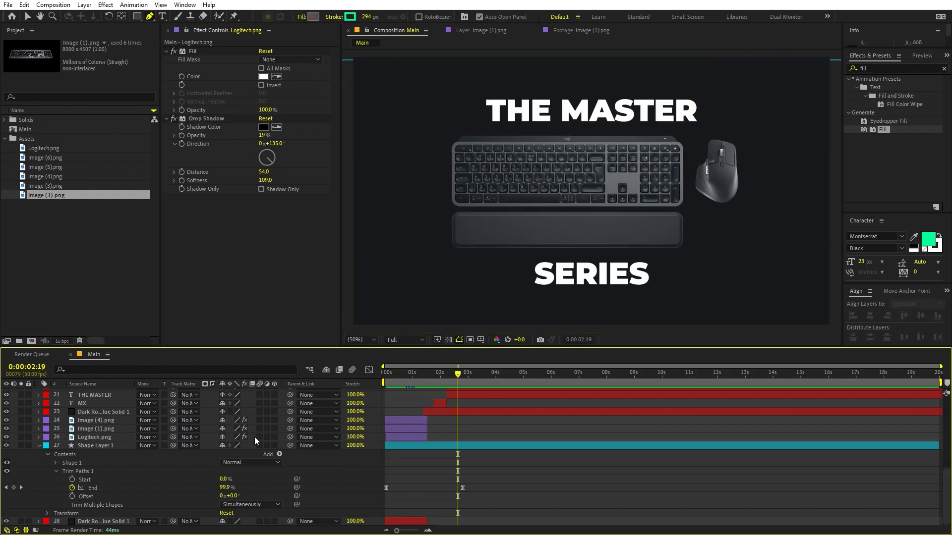
{"action": "left_click", "coordinate": [93, 446]}
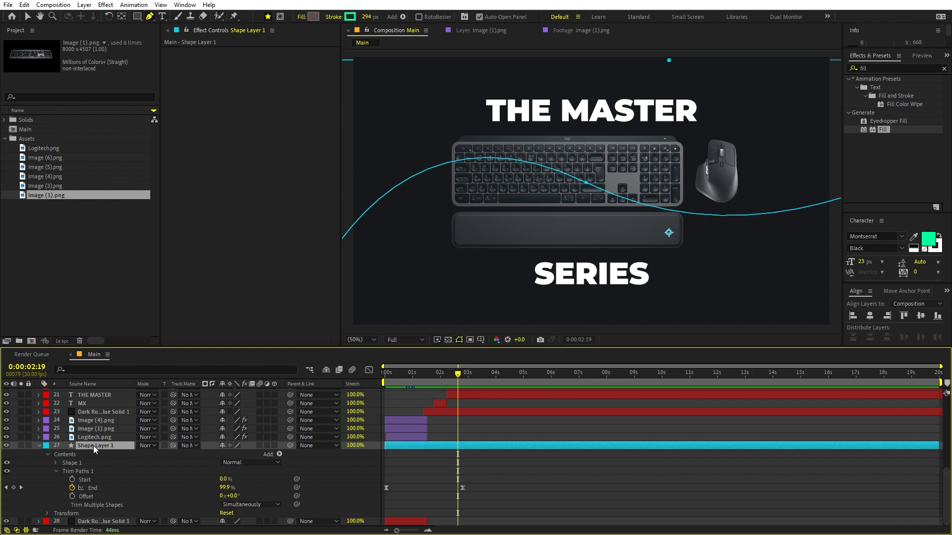
{"action": "key", "text": "ctrl+d"}
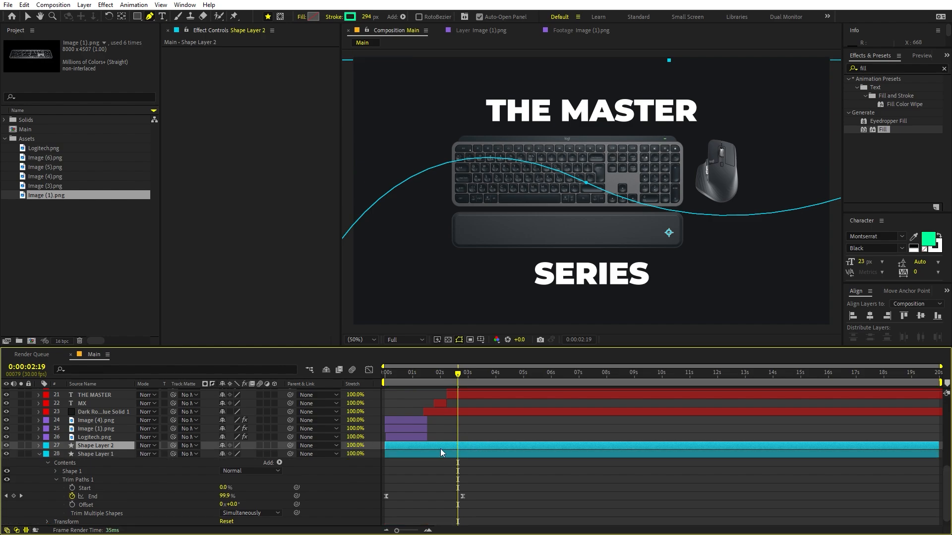
{"action": "left_click", "coordinate": [422, 379]}
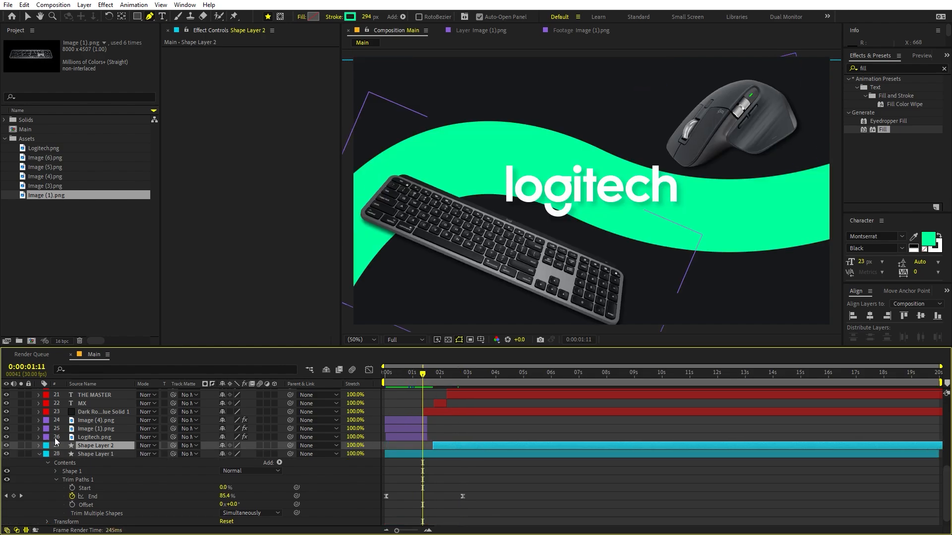
{"action": "left_click_drag", "start_coordinate": [93, 446], "coordinate": [430, 411]}
- Reshape Shape Layer 1's path by pulling both end points farther outside the frame and shifting the middle point toward the mouse
{"action": "left_click_drag", "start_coordinate": [424, 374], "coordinate": [414, 399]}
{"action": "left_click", "coordinate": [431, 454]}
{"action": "key", "text": "comma"}
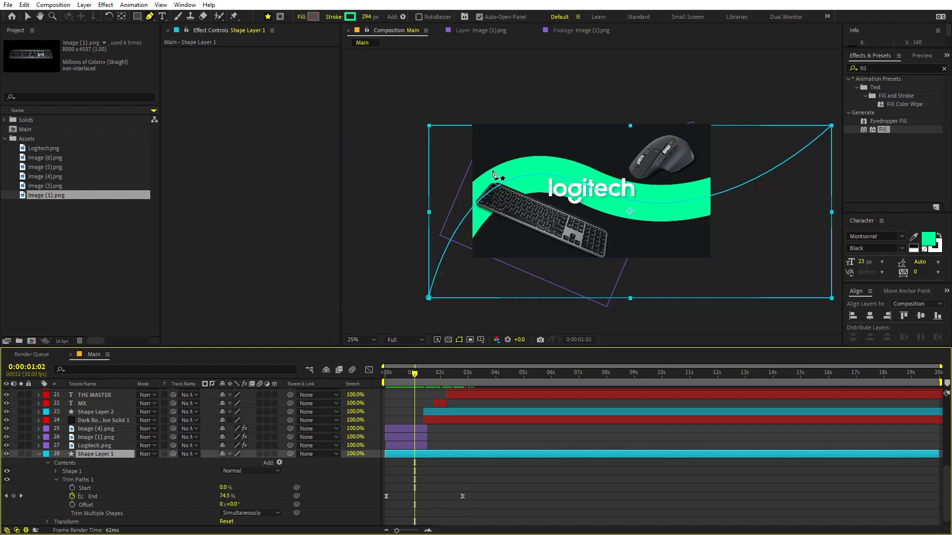
{"action": "left_click", "coordinate": [429, 297]}
{"action": "left_click_drag", "start_coordinate": [428, 298], "coordinate": [383, 245]}
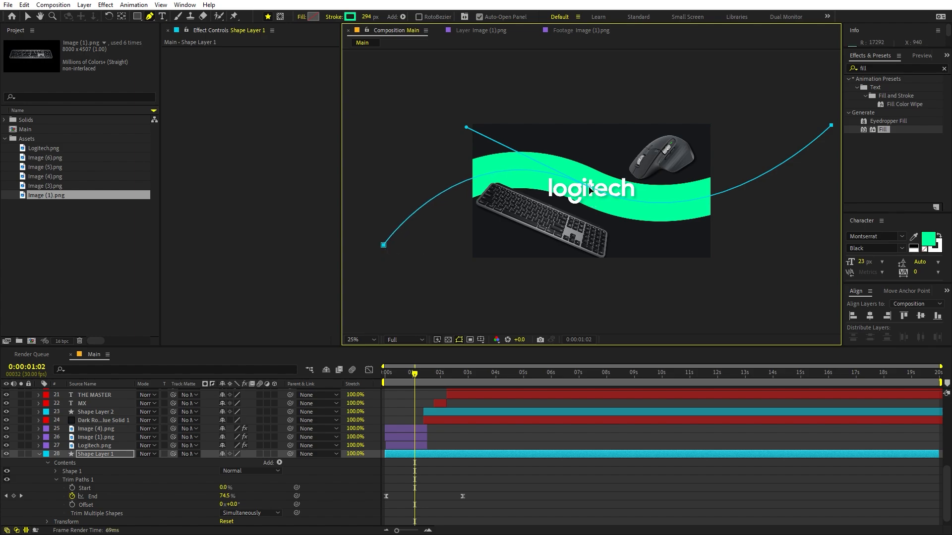
{"action": "left_click_drag", "start_coordinate": [590, 191], "coordinate": [662, 180]}
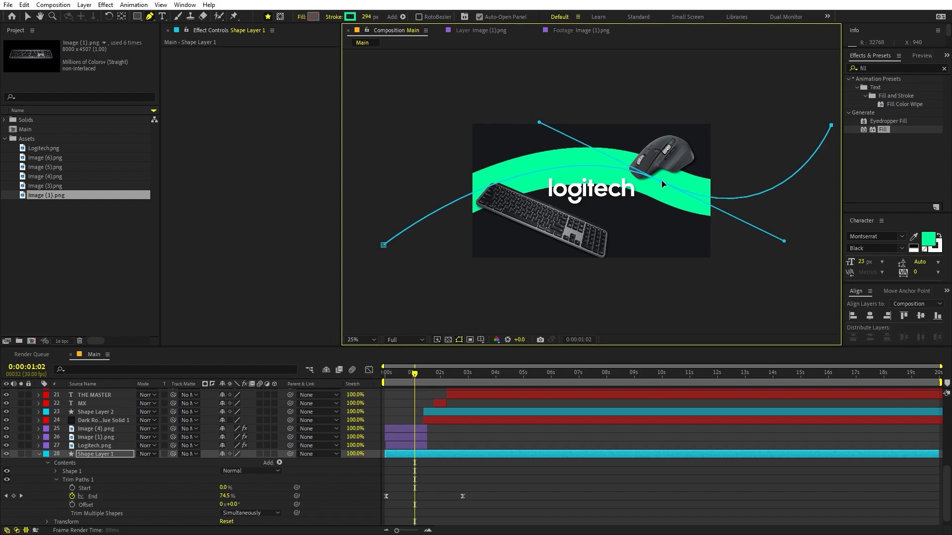
{"action": "left_click_drag", "start_coordinate": [834, 127], "coordinate": [875, 119]}
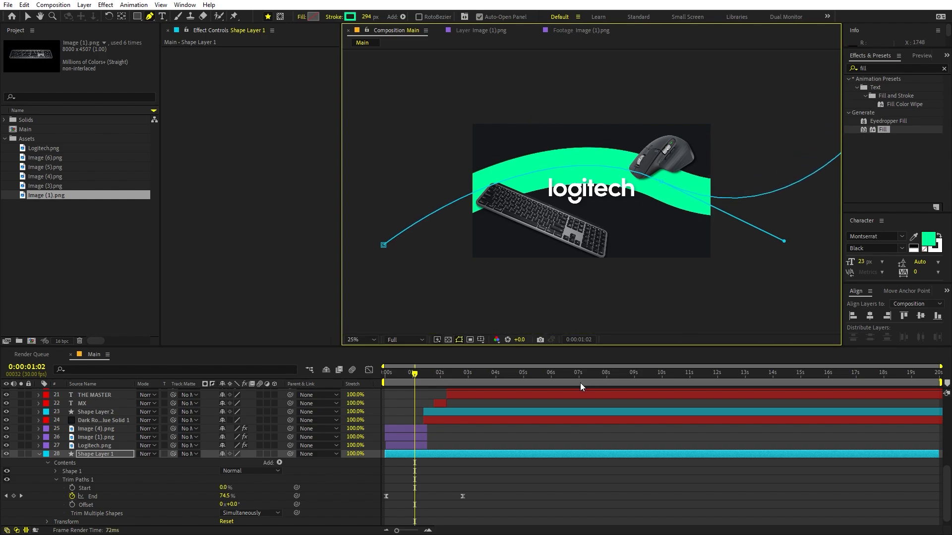
- Duplicate Shape Layer 2, move the copy above the CREATE text layer, and start it where the first keyboard image clip begins, about 0:00:04:07
{"action": "left_click_drag", "start_coordinate": [414, 375], "coordinate": [494, 383]}
{"action": "left_click", "coordinate": [357, 340]}
{"action": "left_click", "coordinate": [366, 360]}
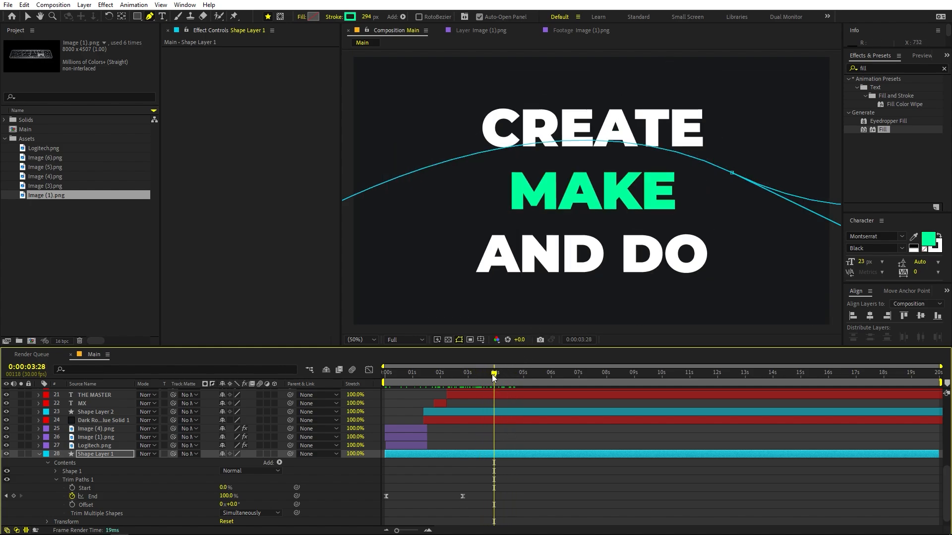
{"action": "left_click_drag", "start_coordinate": [494, 375], "coordinate": [509, 376]}
{"action": "left_click", "coordinate": [516, 433]}
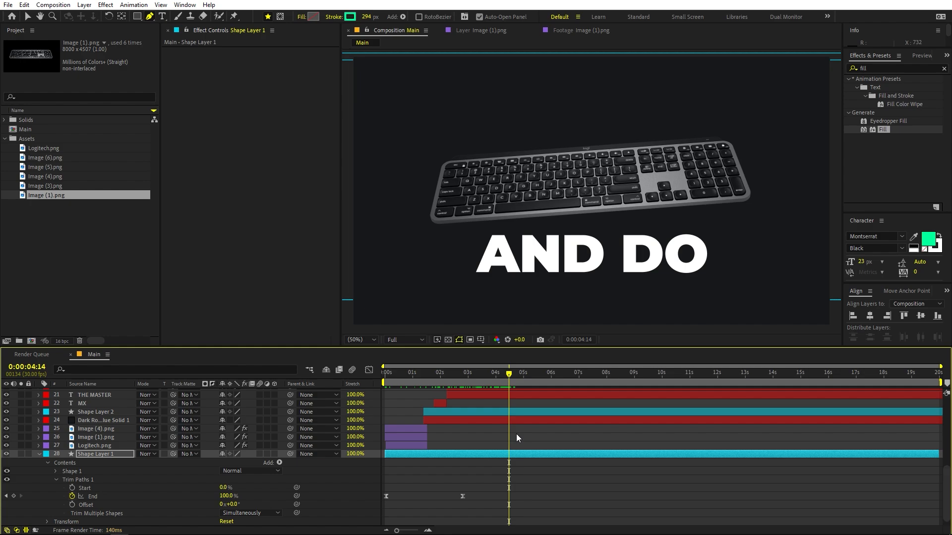
{"action": "scroll", "coordinate": [533, 433], "scroll_direction": "up", "scroll_amount": 3}
{"action": "scroll", "coordinate": [535, 435], "scroll_direction": "down", "scroll_amount": 3}
{"action": "left_click", "coordinate": [471, 415]}
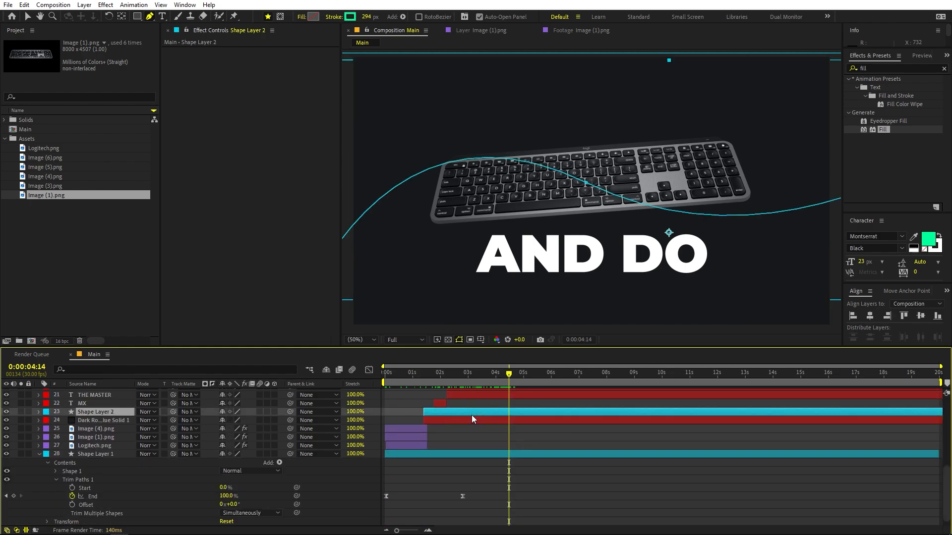
{"action": "key", "text": "ctrl+d"}
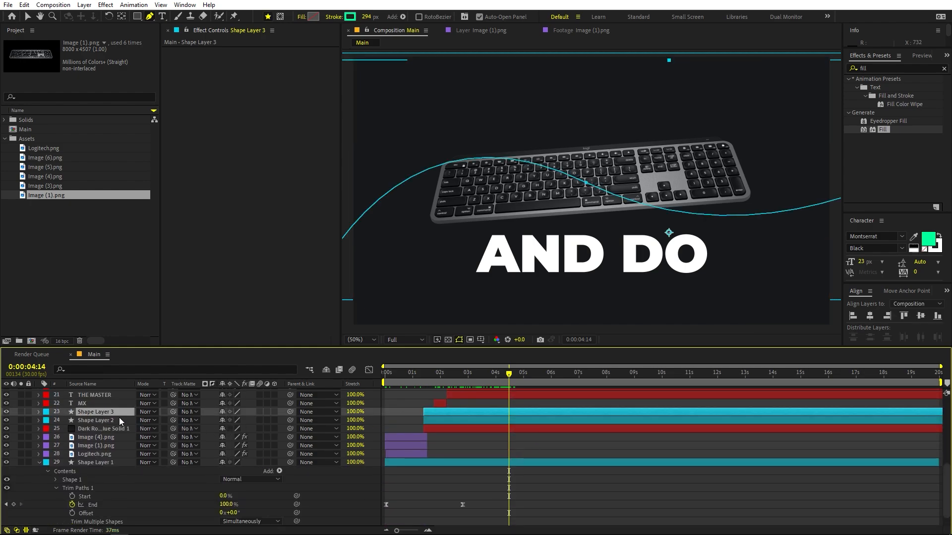
{"action": "mouse_move", "coordinate": [114, 413]}
{"action": "left_mouse_down"}
{"action": "mouse_move", "coordinate": [120, 383]}
{"action": "mouse_move", "coordinate": [126, 423]}
{"action": "mouse_move", "coordinate": [130, 411]}
{"action": "left_mouse_up"}
{"action": "scroll", "coordinate": [465, 427], "scroll_direction": "up", "scroll_amount": 2}
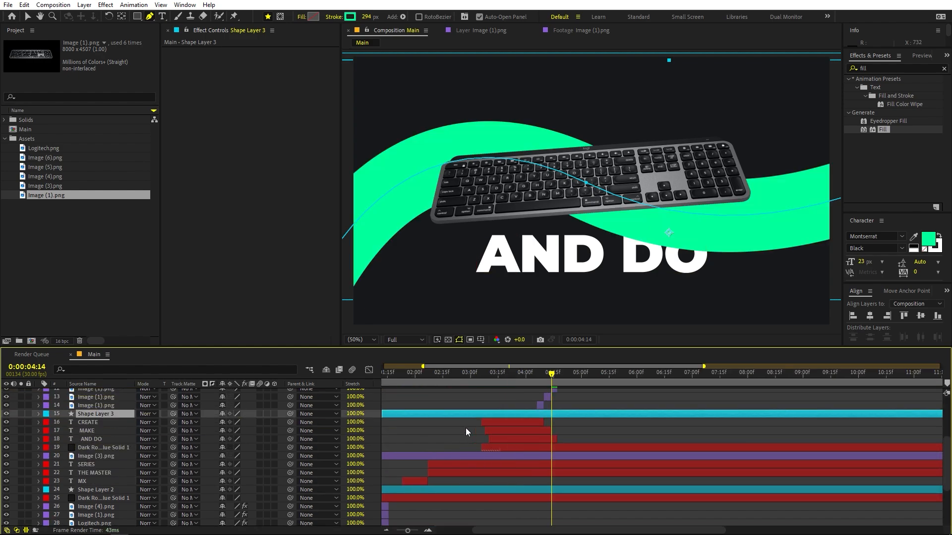
{"action": "left_click_drag", "start_coordinate": [438, 417], "coordinate": [595, 420]}
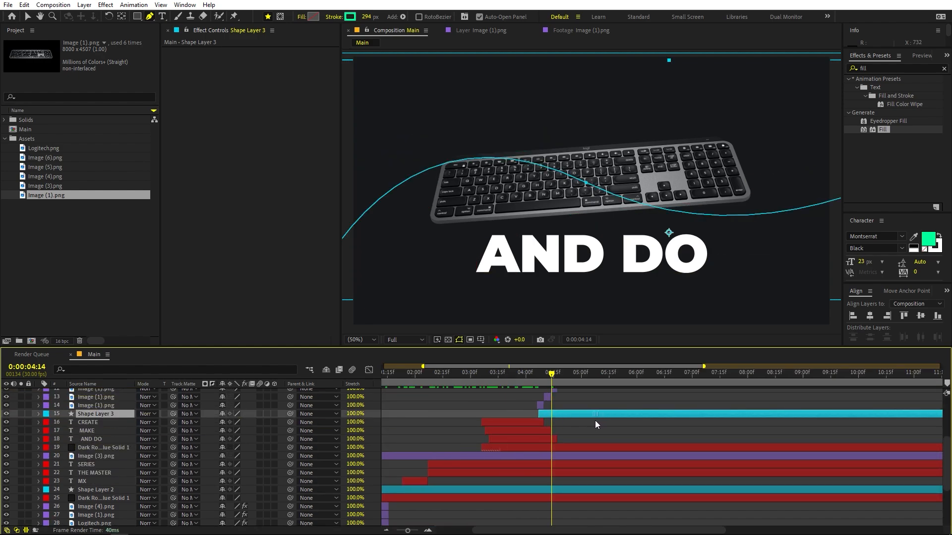
- Reshape Shape Layer 3's path into a curve sweeping over the MX KEYS S title, around the keyboard's right side and beneath the caption
{"action": "left_click_drag", "start_coordinate": [520, 378], "coordinate": [603, 394]}
{"action": "scroll", "coordinate": [457, 314], "scroll_direction": "down", "scroll_amount": 2}
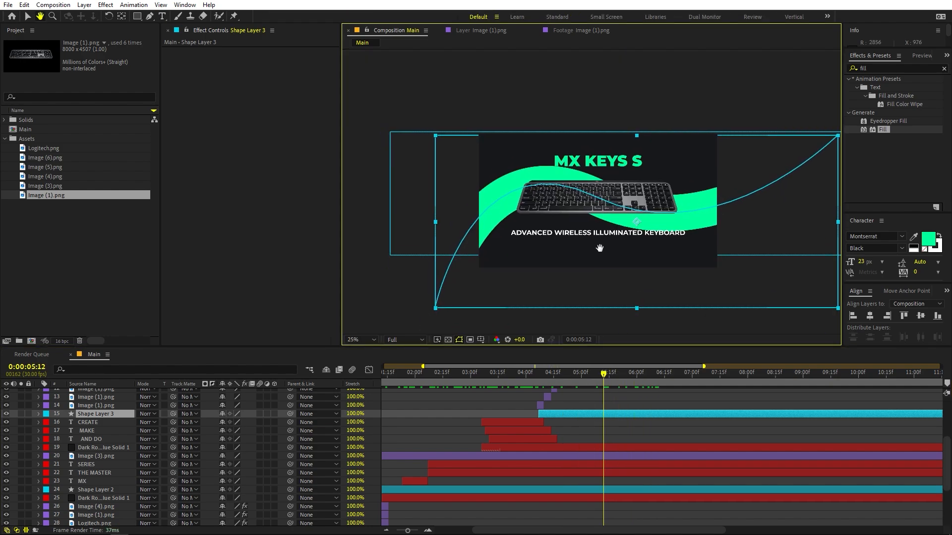
{"action": "left_click_drag", "start_coordinate": [436, 307], "coordinate": [416, 140]}
{"action": "left_click_drag", "start_coordinate": [595, 196], "coordinate": [591, 251]}
{"action": "scroll", "coordinate": [578, 204], "scroll_direction": "down", "scroll_amount": 1}
{"action": "left_click_drag", "start_coordinate": [717, 211], "coordinate": [694, 230]}
{"action": "left_click", "coordinate": [499, 248]}
{"action": "scroll", "coordinate": [593, 194], "scroll_direction": "up", "scroll_amount": 1}
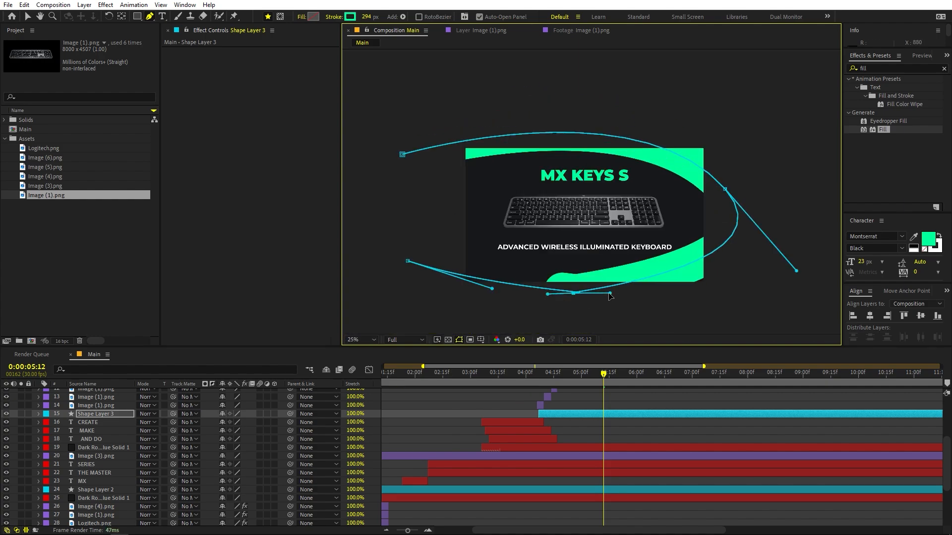
- Reveal Shape Layer 3's End keyframes and refine its path points and handles so the stroke hugs the frame's edges around the keyboard
{"action": "key", "text": "u"}
{"action": "key", "text": "Page_Down"}
{"action": "key", "text": "Page_Down"}
{"action": "key", "text": "Page_Down"}
{"action": "left_click_drag", "start_coordinate": [558, 299], "coordinate": [556, 262]}
{"action": "left_click_drag", "start_coordinate": [724, 152], "coordinate": [714, 159]}
{"action": "left_click_drag", "start_coordinate": [795, 234], "coordinate": [747, 245]}
{"action": "left_click_drag", "start_coordinate": [399, 117], "coordinate": [403, 130]}
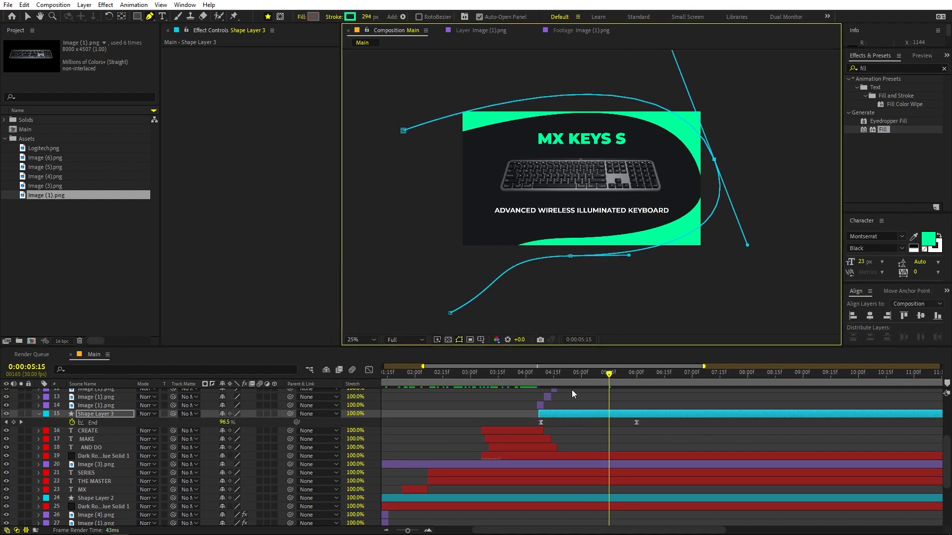
- Duplicate Shape Layer 3 and place the copy directly below the MX MASTER 3S scene's dark solid, starting where that scene begins
{"action": "mouse_move", "coordinate": [510, 387]}
{"action": "left_mouse_down"}
{"action": "mouse_move", "coordinate": [532, 382]}
{"action": "mouse_move", "coordinate": [509, 384]}
{"action": "left_mouse_up"}
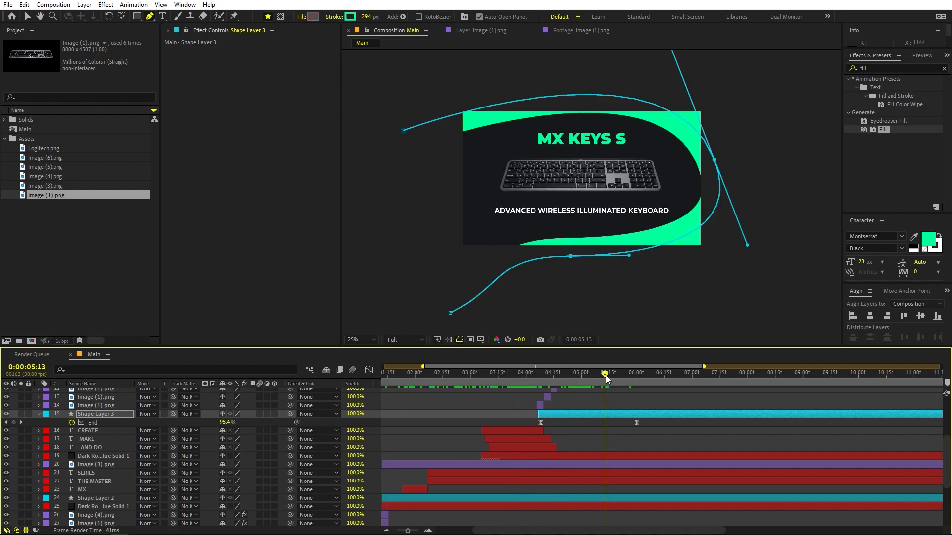
{"action": "left_click_drag", "start_coordinate": [607, 379], "coordinate": [644, 382]}
{"action": "scroll", "coordinate": [650, 409], "scroll_direction": "up", "scroll_amount": 4}
{"action": "scroll", "coordinate": [649, 409], "scroll_direction": "down", "scroll_amount": 3}
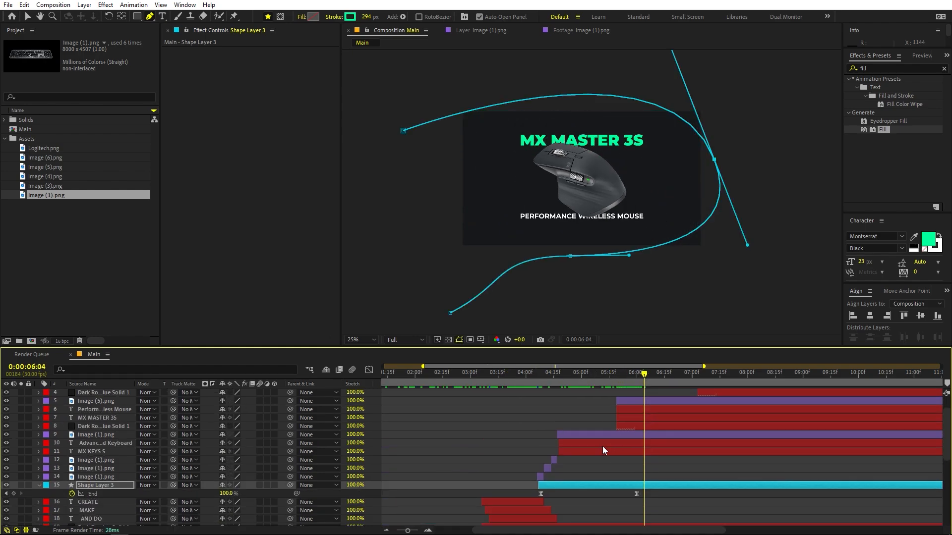
{"action": "left_click", "coordinate": [559, 488]}
{"action": "key", "text": "ctrl+d"}
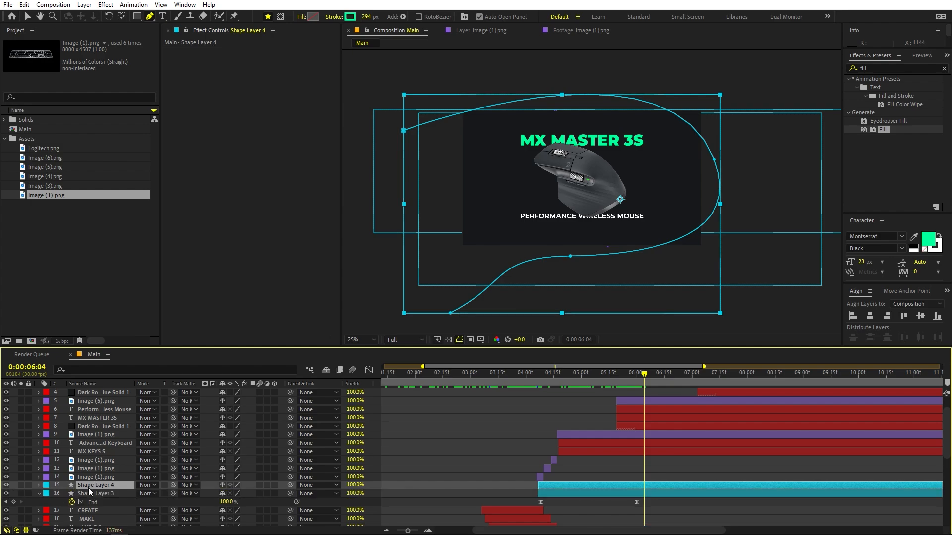
{"action": "left_click_drag", "start_coordinate": [89, 488], "coordinate": [103, 435]}
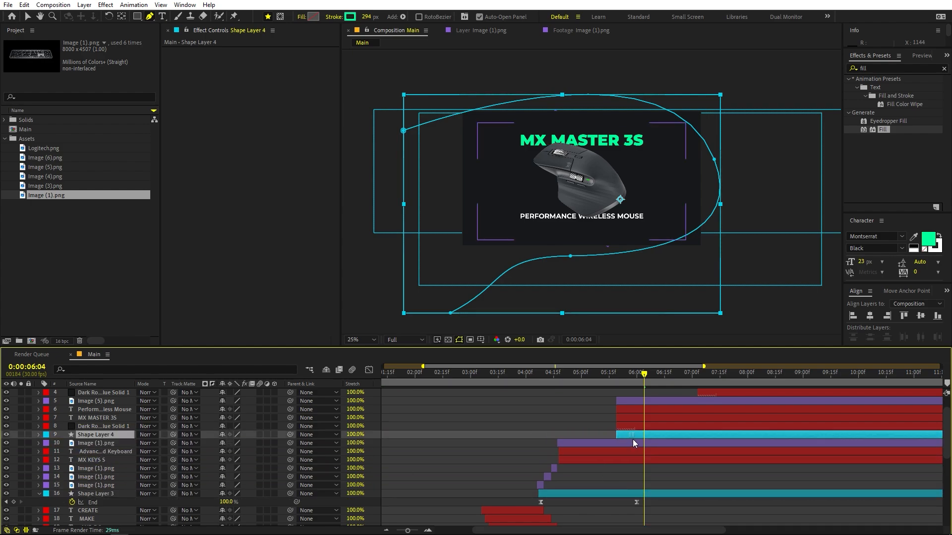
- Move Shape Layer 4 directly above the MX MASTER 3S scene's dark solid and set the current time to 0:00:07:02
{"action": "left_click_drag", "start_coordinate": [594, 379], "coordinate": [638, 376]}
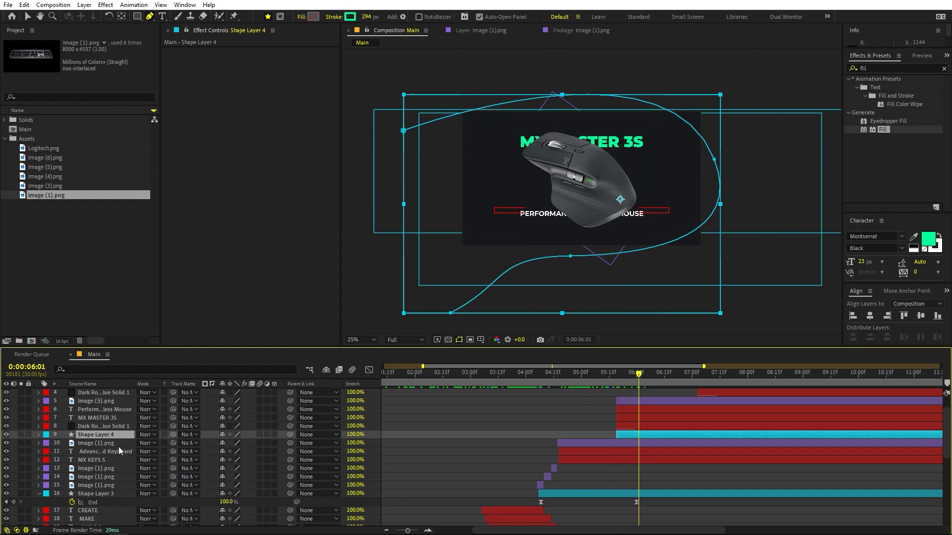
{"action": "left_click_drag", "start_coordinate": [111, 435], "coordinate": [108, 427]}
{"action": "left_click_drag", "start_coordinate": [639, 374], "coordinate": [695, 375]}
- Reshape Shape Layer 4's path to sweep above the MX MASTER 3S title, around the mouse's left side and beneath the caption, and preview it
{"action": "left_click_drag", "start_coordinate": [403, 131], "coordinate": [821, 77]}
{"action": "left_click_drag", "start_coordinate": [712, 160], "coordinate": [493, 265]}
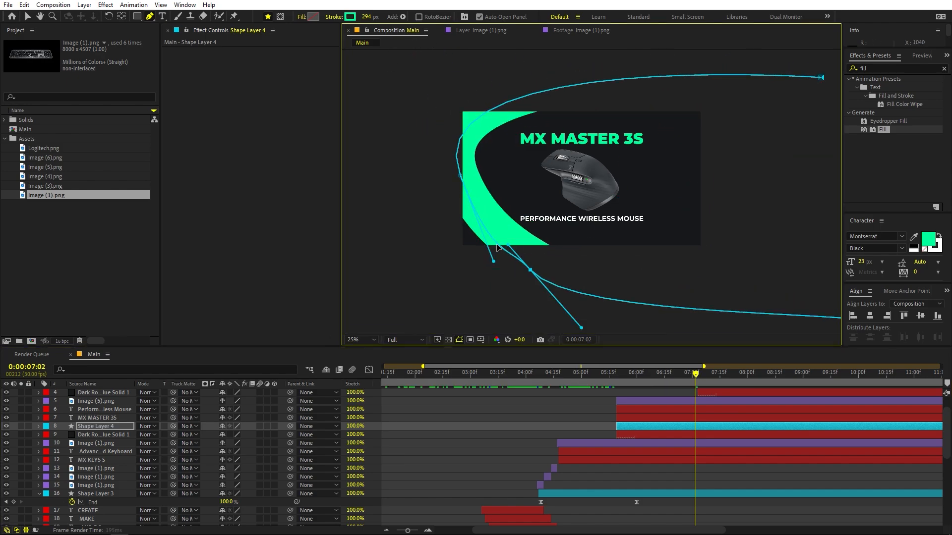
{"action": "left_click_drag", "start_coordinate": [820, 78], "coordinate": [794, 145]}
{"action": "left_click_drag", "start_coordinate": [493, 265], "coordinate": [431, 308]}
{"action": "left_click_drag", "start_coordinate": [637, 323], "coordinate": [599, 269]}
{"action": "key", "text": "shift+slash"}
{"action": "left_click_drag", "start_coordinate": [609, 378], "coordinate": [441, 405]}
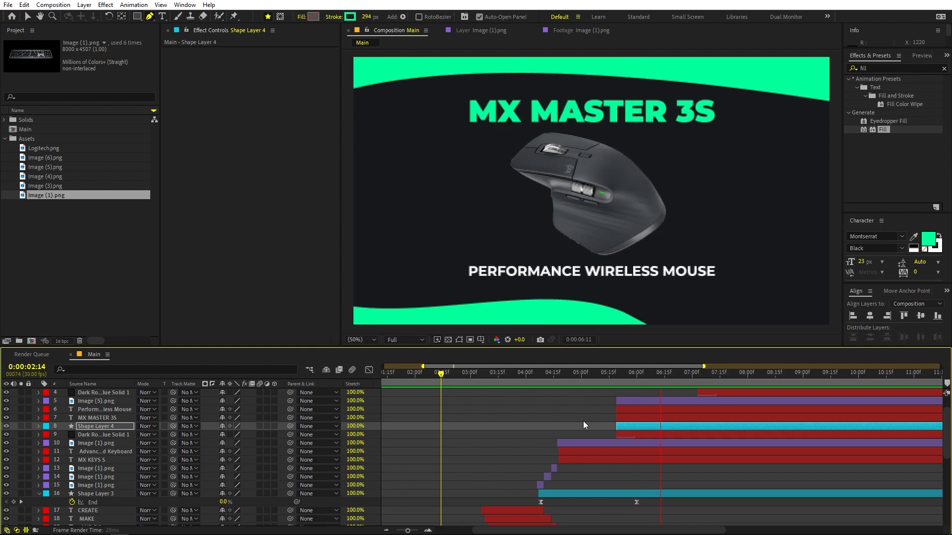
- Duplicate the opening's Shape Layer 1 and place the copy between the closing scene's Logitech.png and dark solid, starting where that scene begins
{"action": "left_click_drag", "start_coordinate": [622, 378], "coordinate": [748, 385]}
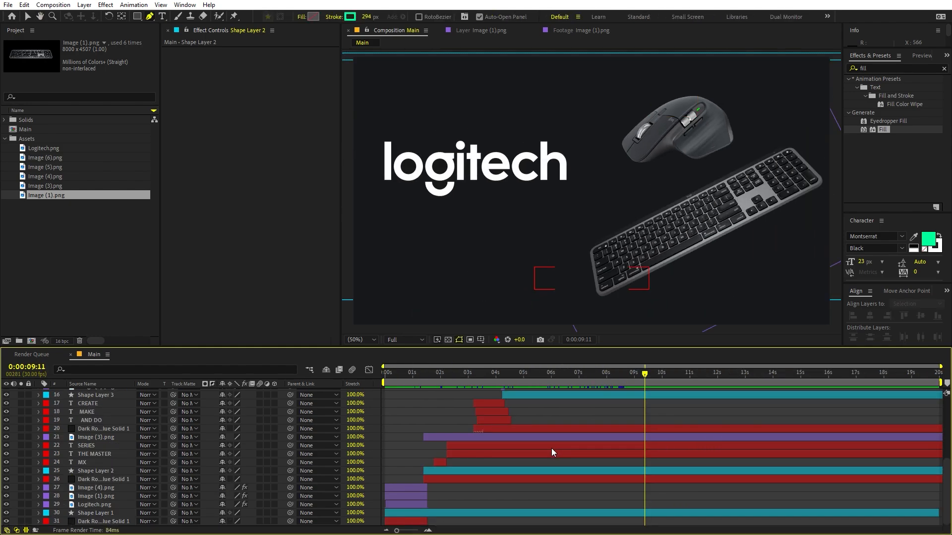
{"action": "left_click", "coordinate": [411, 514]}
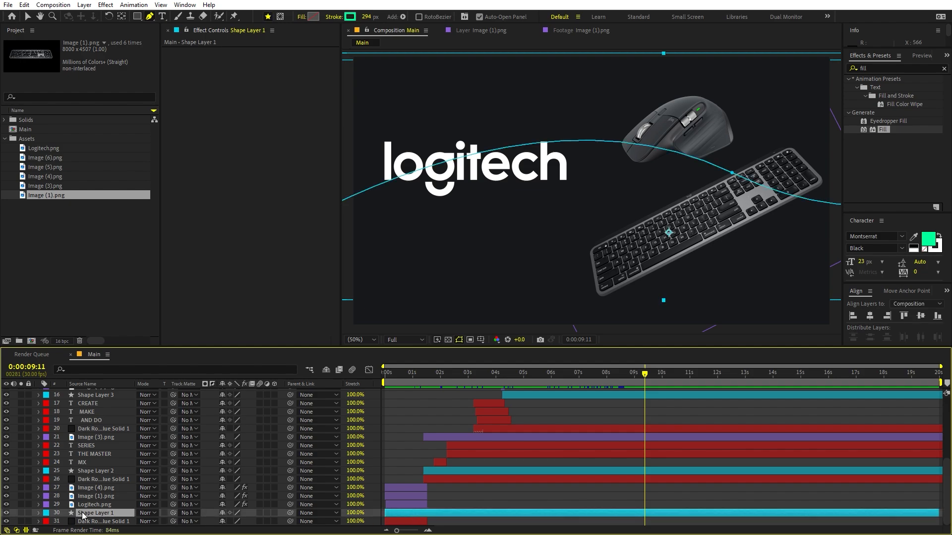
{"action": "key", "text": "ctrl+d"}
{"action": "left_click_drag", "start_coordinate": [82, 514], "coordinate": [123, 416]}
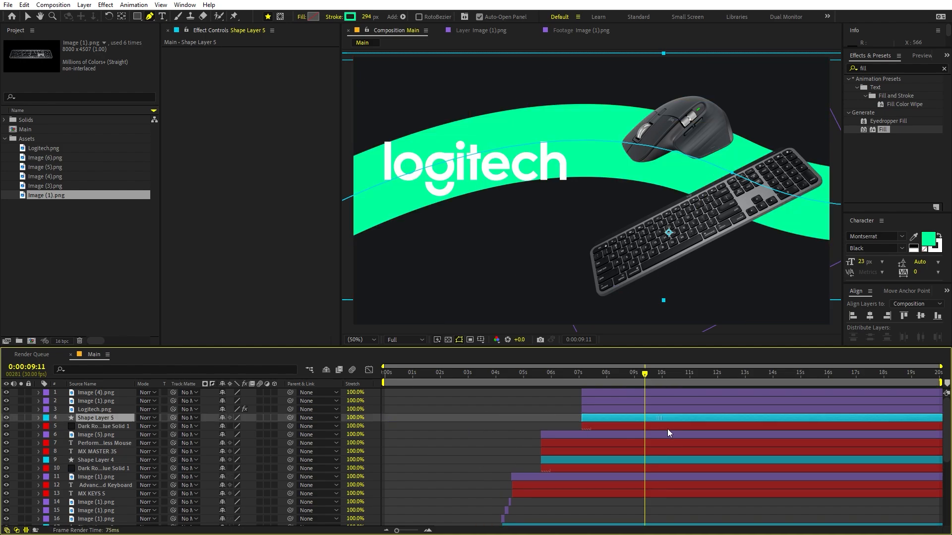
- Adjust Shape Layer 5's wave path behind the logo and products, and preview the transition into the closing scene from 0:00:06:06
{"action": "key", "text": "comma"}
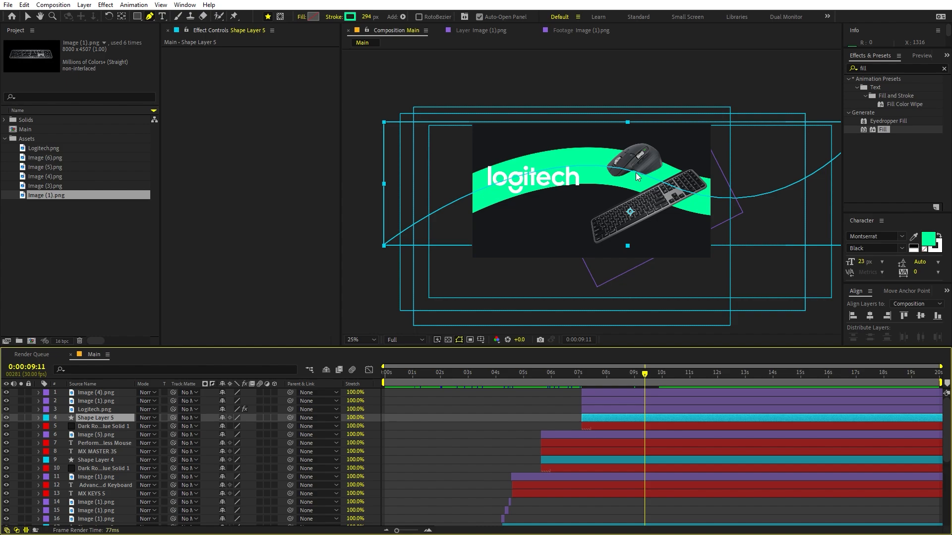
{"action": "key", "text": "v"}
{"action": "left_click", "coordinate": [387, 245]}
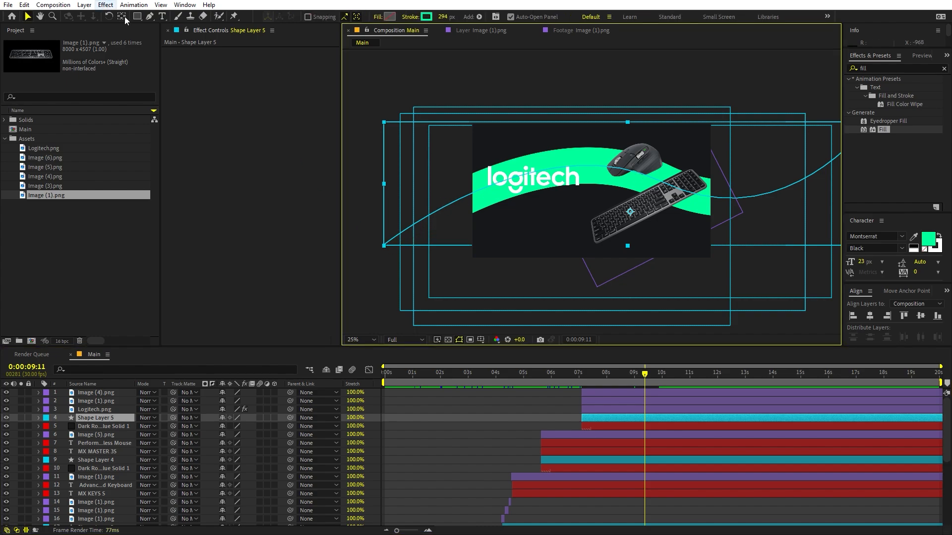
{"action": "left_click", "coordinate": [149, 17]}
{"action": "left_click", "coordinate": [712, 374]}
{"action": "scroll", "coordinate": [582, 129], "scroll_direction": "up", "scroll_amount": 2}
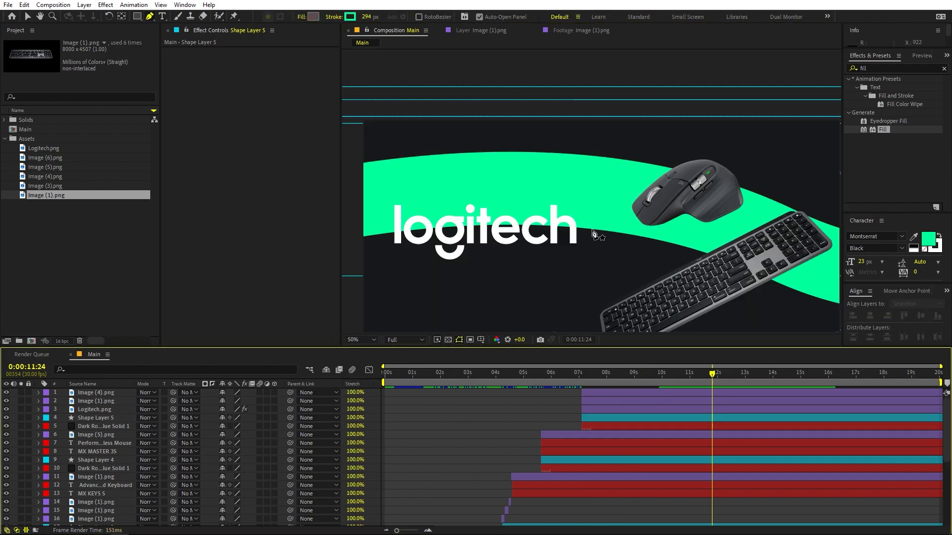
{"action": "key", "text": "shift+slash"}
{"action": "key", "text": "v"}
{"action": "left_click", "coordinate": [484, 425]}
{"action": "left_click_drag", "start_coordinate": [578, 375], "coordinate": [558, 379]}
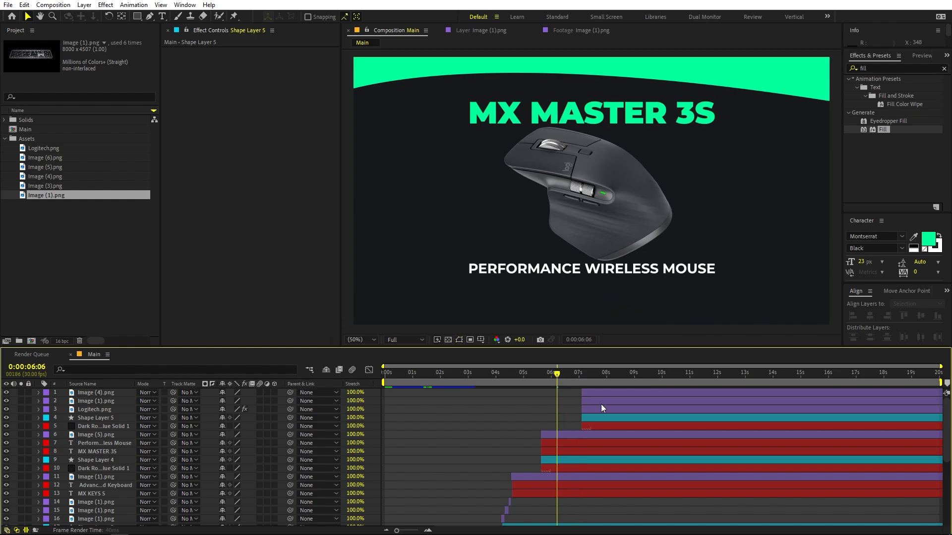
{"action": "key", "text": "space"}
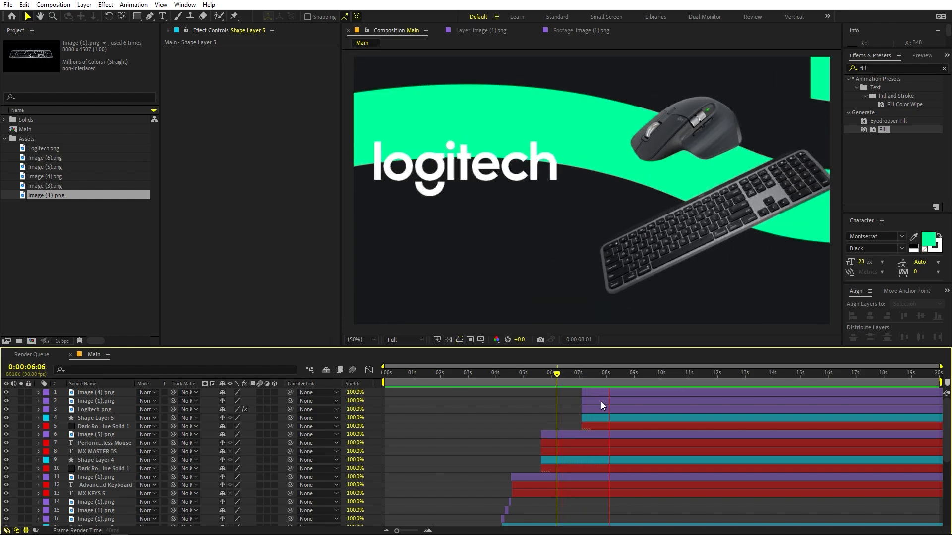
- Shift both Position keyframes of the closing scene's Logitech.png down 40 px, ending at 492, 490
{"action": "left_click", "coordinate": [494, 197]}
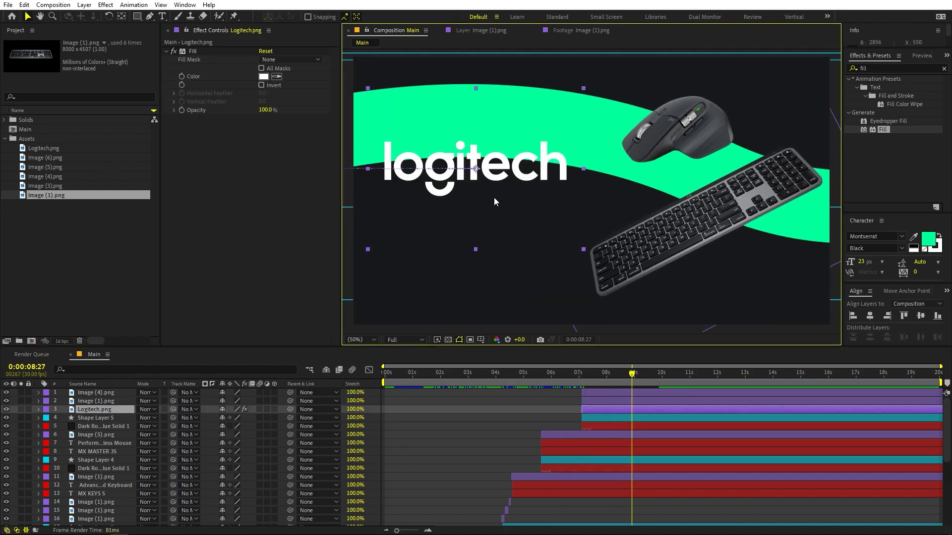
{"action": "key", "text": "p"}
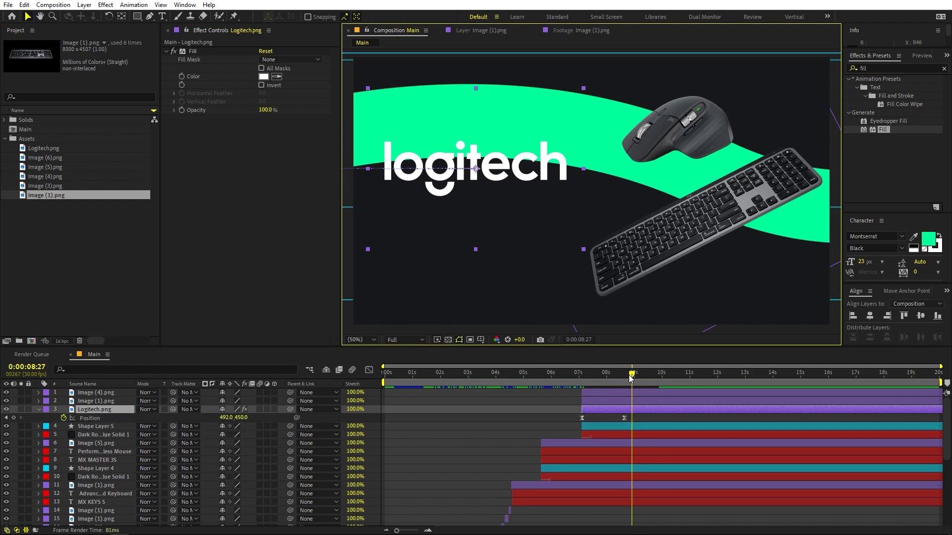
{"action": "left_click_drag", "start_coordinate": [631, 378], "coordinate": [546, 412]}
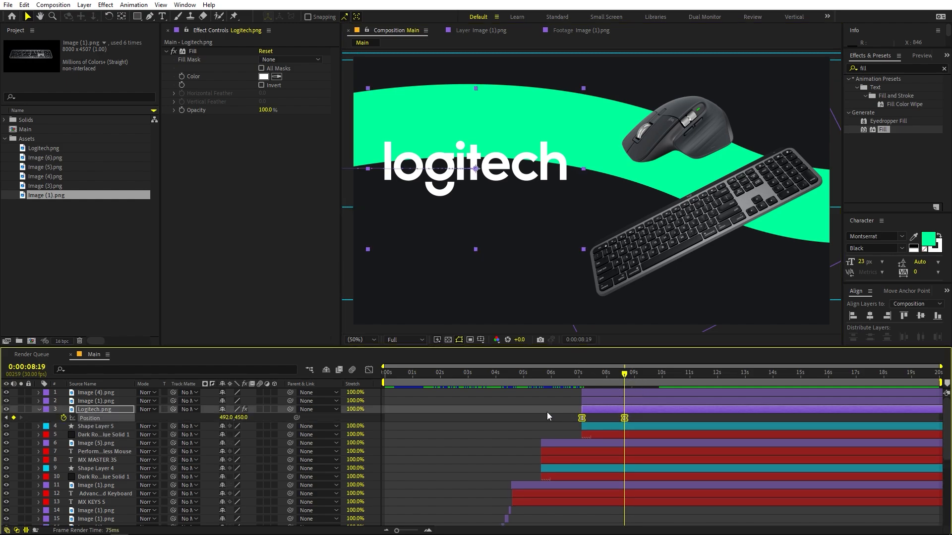
{"action": "key", "text": "shift+Down"}
{"action": "key", "text": "shift+Down"}
{"action": "key", "text": "shift+Down"}
{"action": "key", "text": "shift+Down"}
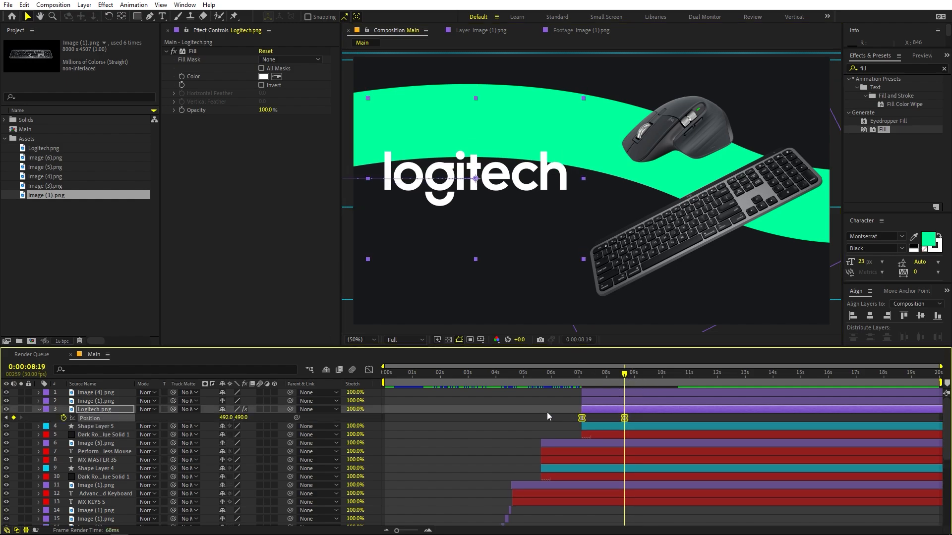
{"action": "left_click", "coordinate": [521, 417]}
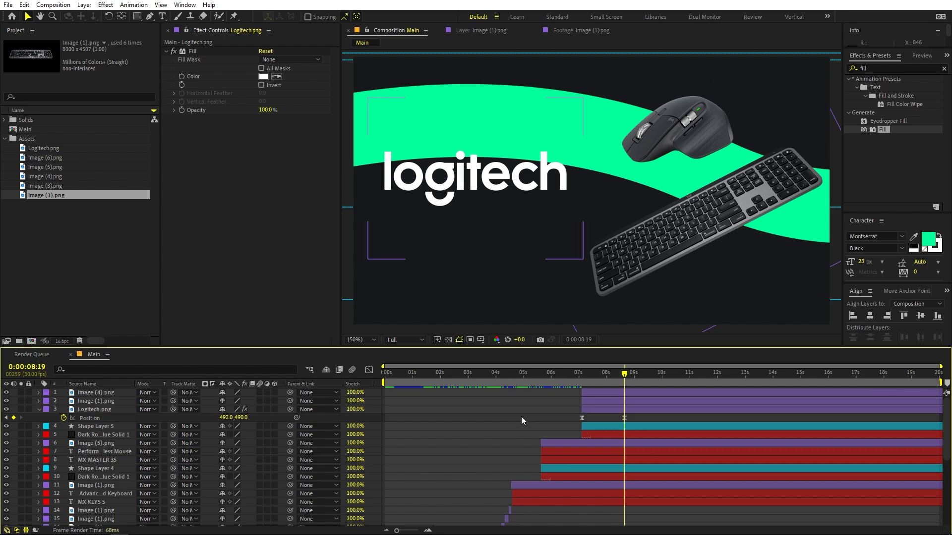
- Copy the Drop Shadow from the opening's Image (4).png onto the closing scene's mouse and keyboard layers
{"action": "left_click", "coordinate": [71, 270]}
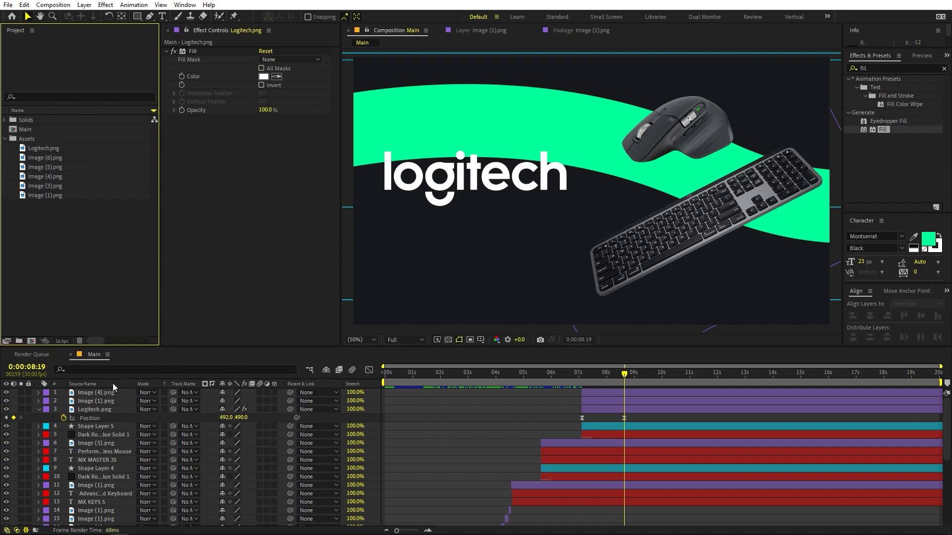
{"action": "left_click_drag", "start_coordinate": [593, 373], "coordinate": [731, 407]}
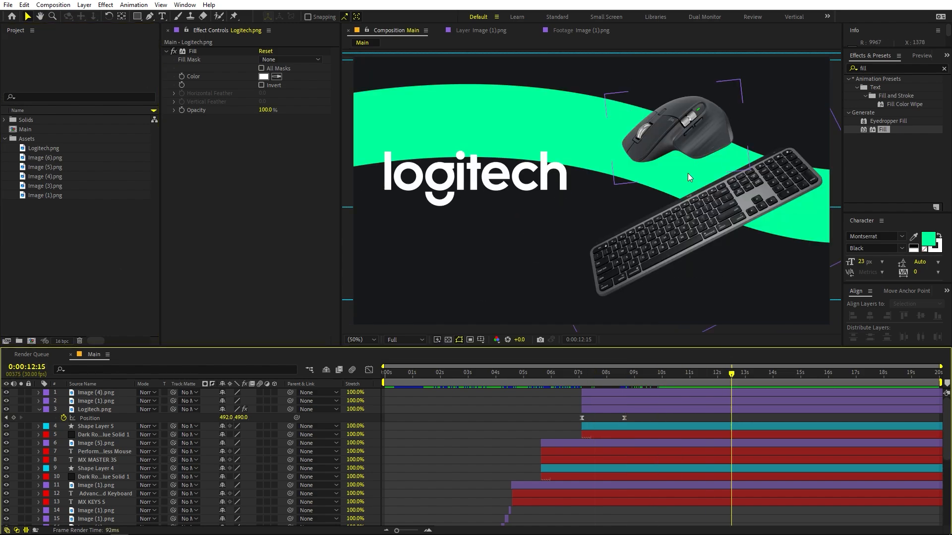
{"action": "scroll", "coordinate": [487, 469], "scroll_direction": "down", "scroll_amount": 5}
{"action": "left_click", "coordinate": [415, 491]}
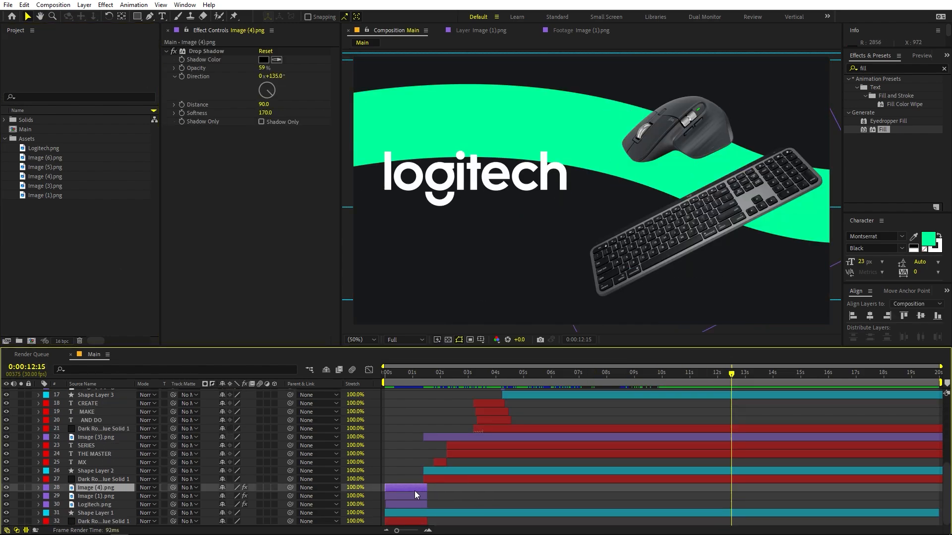
{"action": "left_click", "coordinate": [220, 54]}
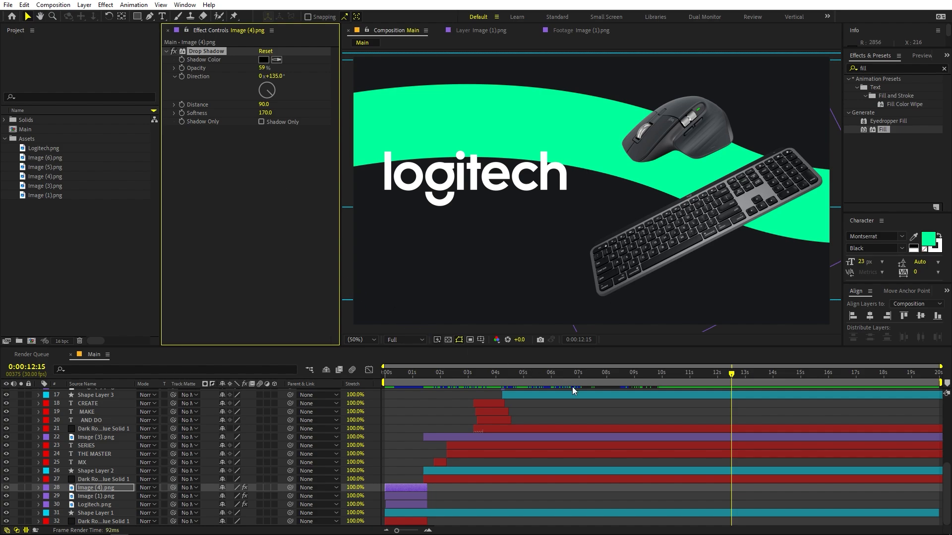
{"action": "scroll", "coordinate": [719, 415], "scroll_direction": "up", "scroll_amount": 5}
{"action": "left_click", "coordinate": [700, 385]}
{"action": "left_click", "coordinate": [698, 390]}
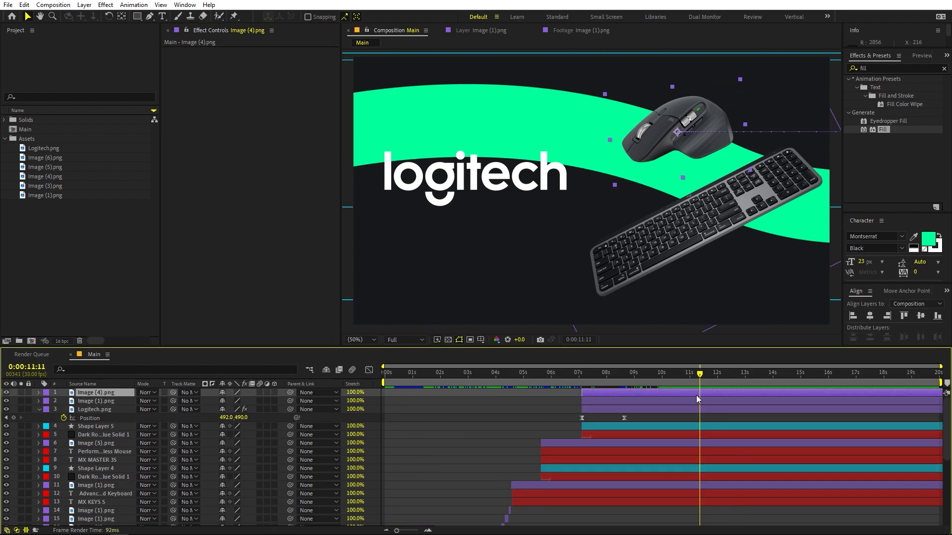
{"action": "left_click", "coordinate": [679, 401]}
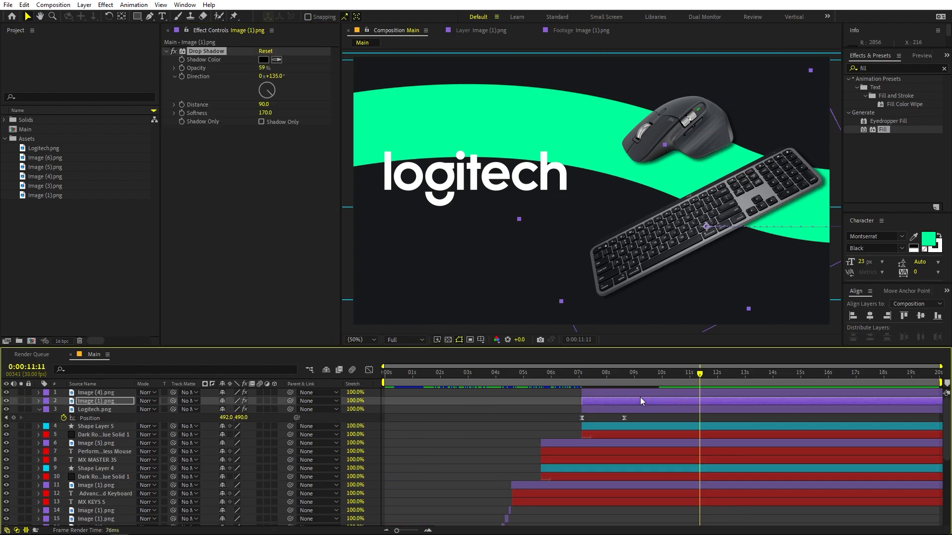
- Add a white Montserrat Bold 23 px text THE MASTER SERIES beneath the logo's right part and trim its layer to the closing scene's start
{"action": "left_click", "coordinate": [559, 401]}
{"action": "left_click", "coordinate": [148, 69]}
{"action": "left_click", "coordinate": [162, 17]}
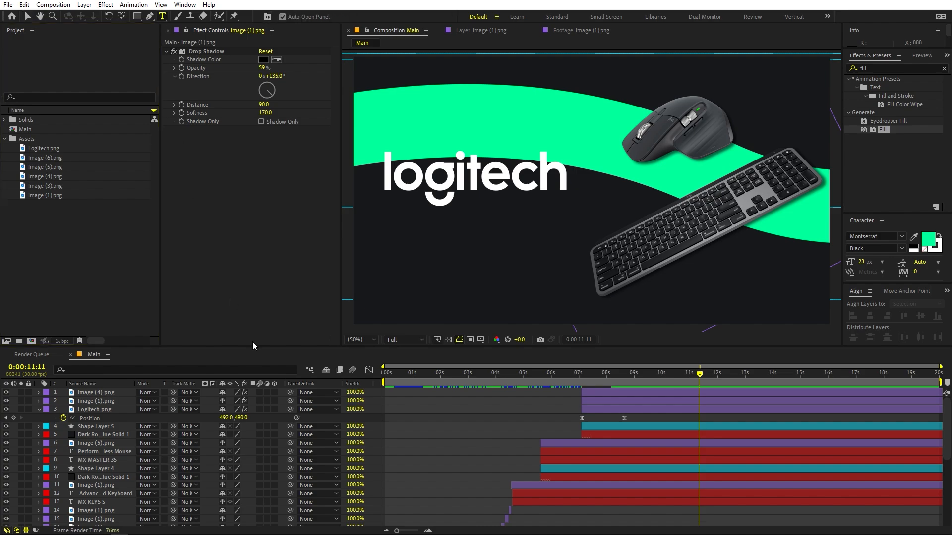
{"action": "left_click_drag", "start_coordinate": [418, 266], "coordinate": [478, 251]}
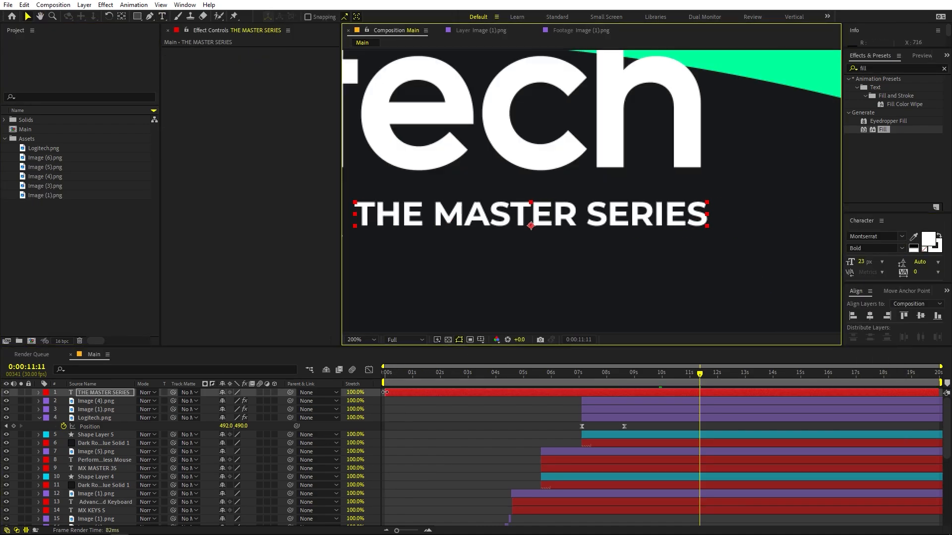
{"action": "left_click_drag", "start_coordinate": [385, 392], "coordinate": [522, 399]}
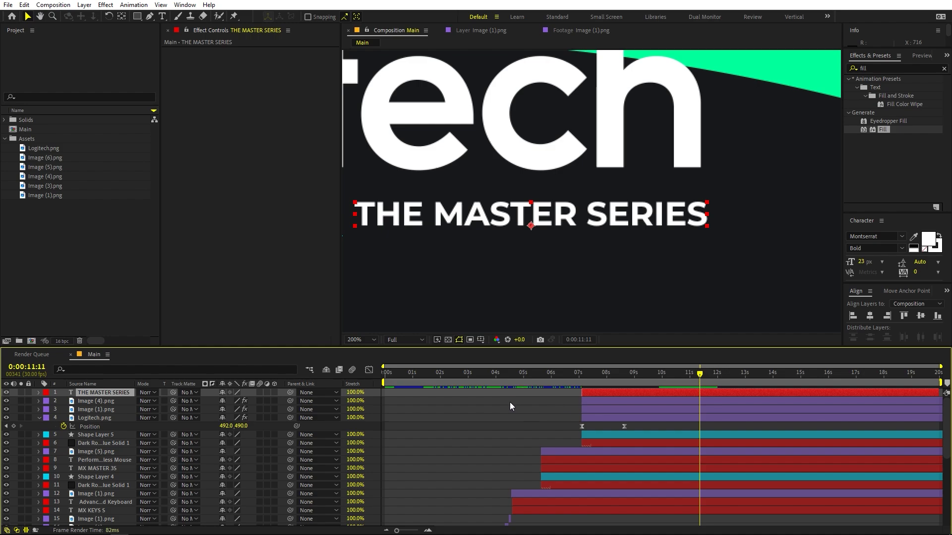
- Add Position and Opacity keyframes to the THE MASTER SERIES layer at 0:00:11:11
{"action": "key", "text": "p"}
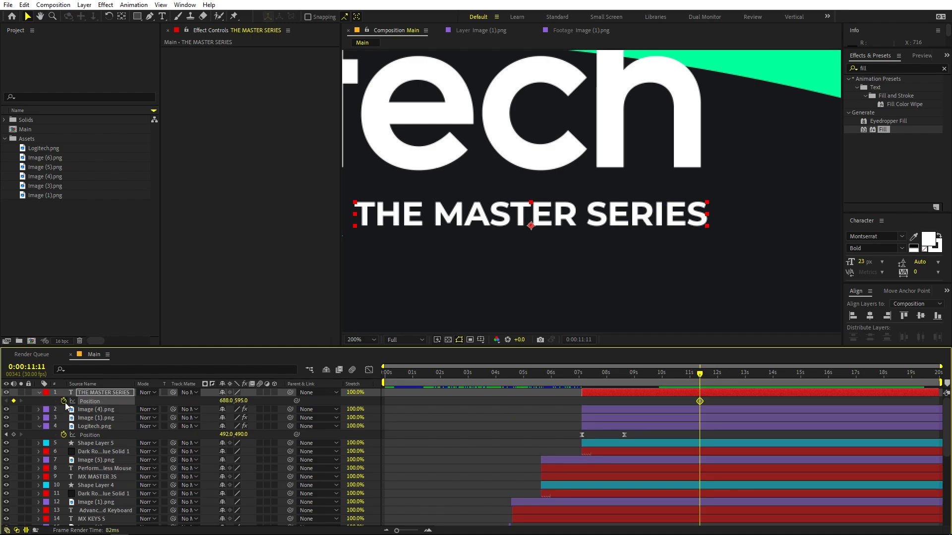
{"action": "key", "text": "y"}
{"action": "key", "text": "t"}
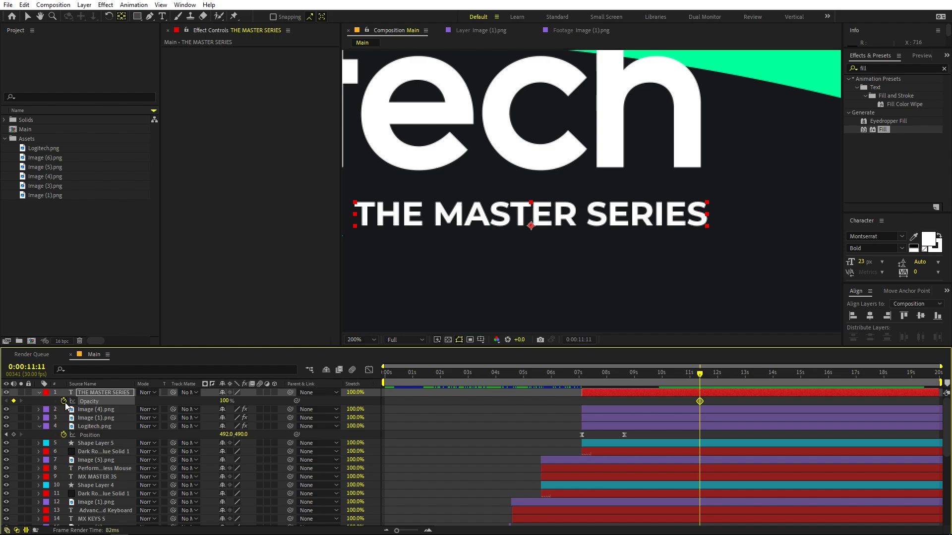
{"action": "key", "text": "shift+p"}
{"action": "left_click", "coordinate": [699, 408]}
- At 0:00:10:11, keyframe the THE MASTER SERIES text at 0% opacity with its vertical position raised to 530
{"action": "key", "text": "shift+Page_Up"}
{"action": "key", "text": "shift+Page_Up"}
{"action": "key", "text": "shift+Page_Up"}
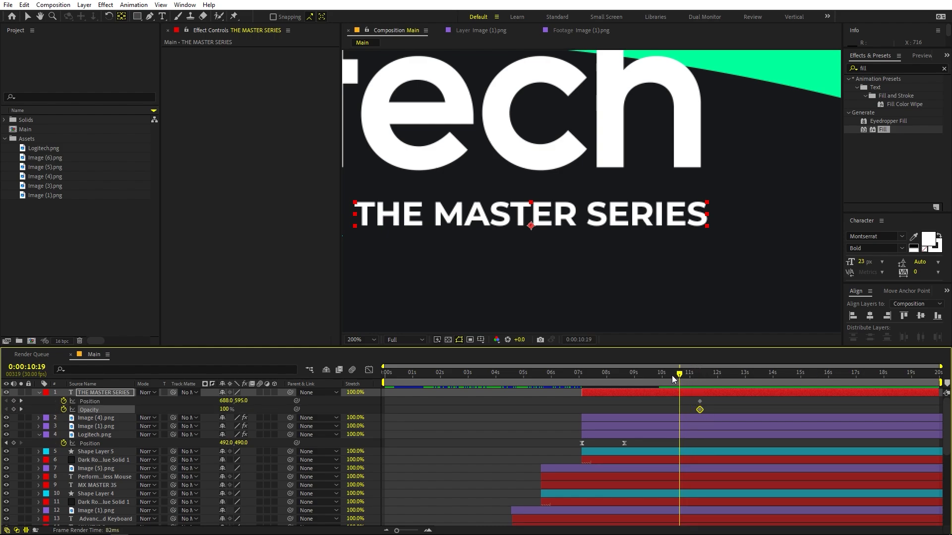
{"action": "left_click_drag", "start_coordinate": [226, 411], "coordinate": [165, 408]}
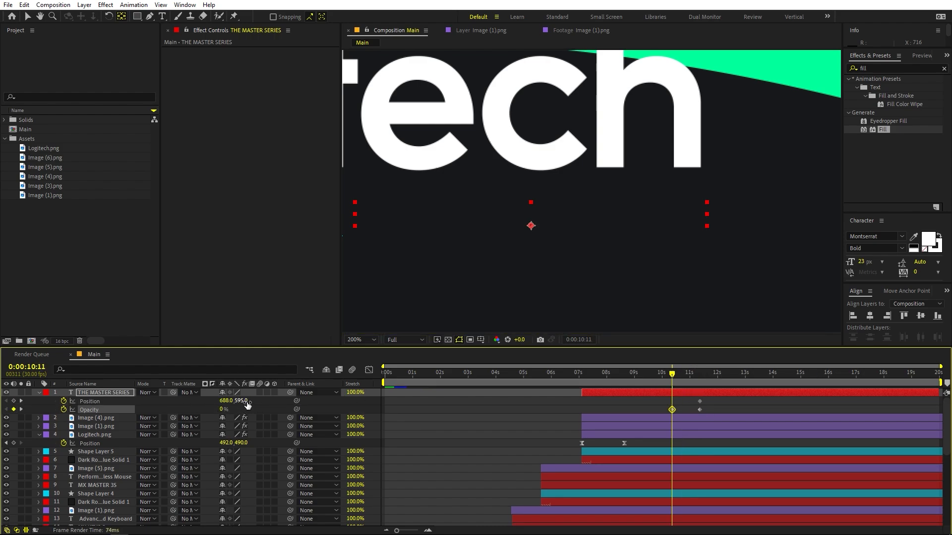
{"action": "left_click_drag", "start_coordinate": [246, 401], "coordinate": [219, 392]}
- Apply Easy Ease to all Position and Opacity keyframes of the THE MASTER SERIES text
{"action": "left_click_drag", "start_coordinate": [720, 400], "coordinate": [639, 415]}
{"action": "key", "text": "F9"}
{"action": "left_click", "coordinate": [584, 416]}
- Trim the THE MASTER SERIES layer to its first keyframes, shift it to start just after 0:00:08:00, tighten the keyframe spacing and preview
{"action": "left_click", "coordinate": [581, 392]}
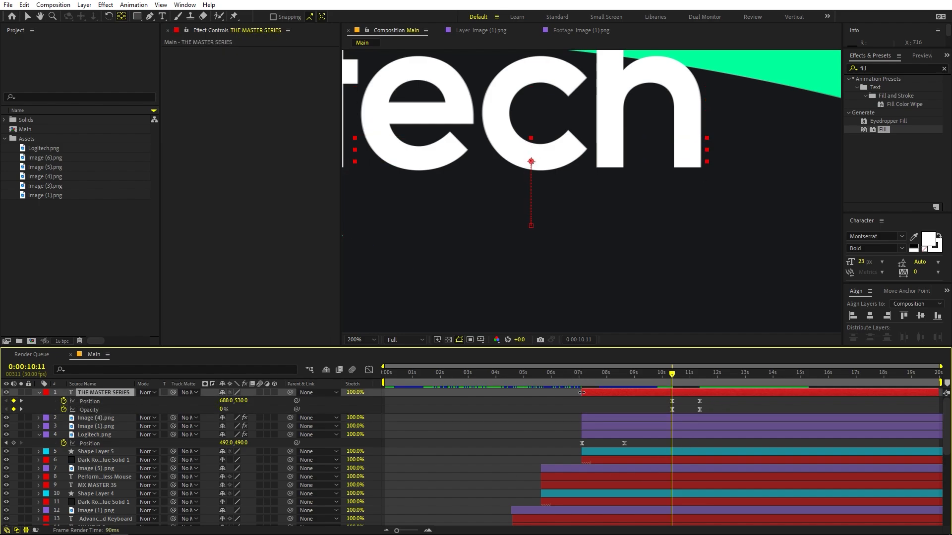
{"action": "left_click_drag", "start_coordinate": [581, 392], "coordinate": [670, 395]}
{"action": "left_click_drag", "start_coordinate": [559, 377], "coordinate": [627, 399]}
{"action": "left_click", "coordinate": [367, 340]}
{"action": "left_click", "coordinate": [368, 360]}
{"action": "key", "text": "v"}
{"action": "key", "text": "space"}
{"action": "key", "text": "space"}
{"action": "key", "text": "space"}
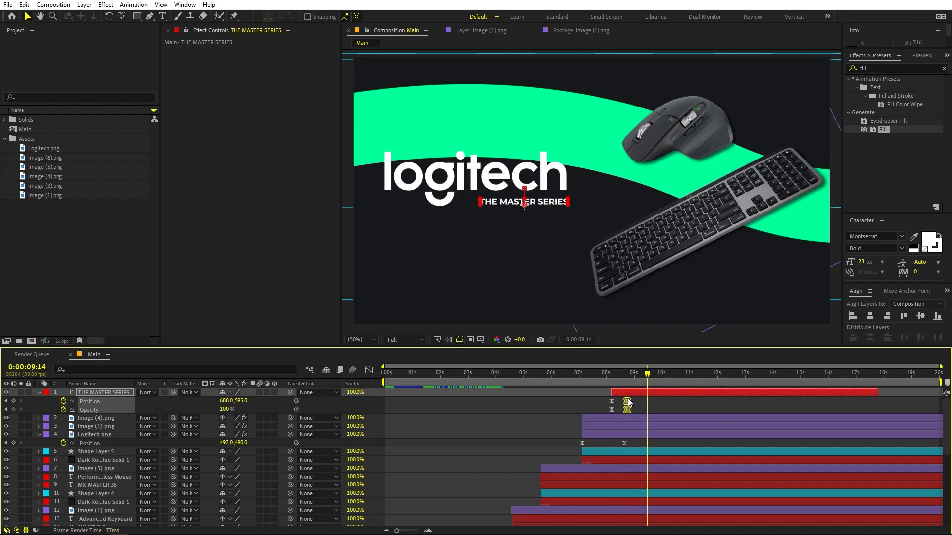
- Return to the composition's start, collapse the keyframed properties of all layers and clear the selection
{"action": "key", "text": "Home"}
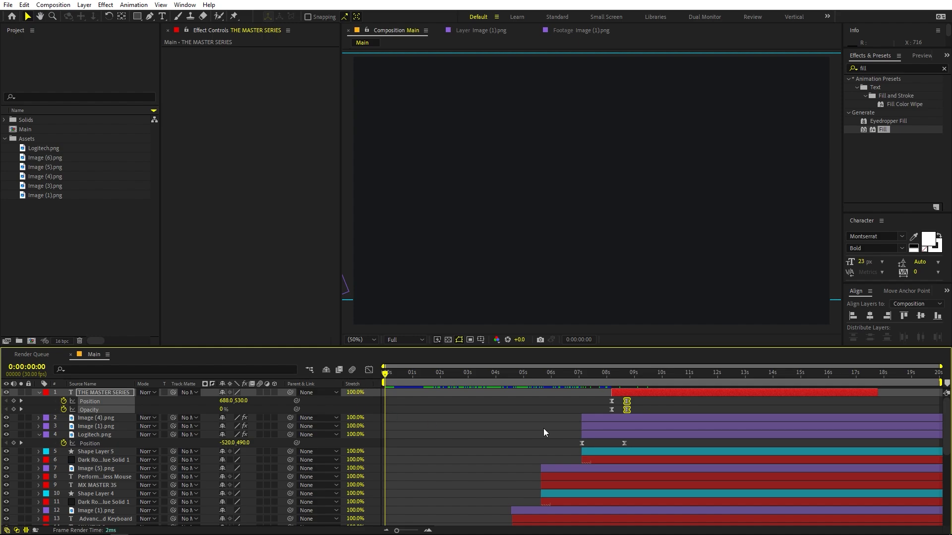
{"action": "key", "text": "ctrl+a"}
{"action": "key", "text": "u"}
{"action": "left_click", "coordinate": [483, 441]}
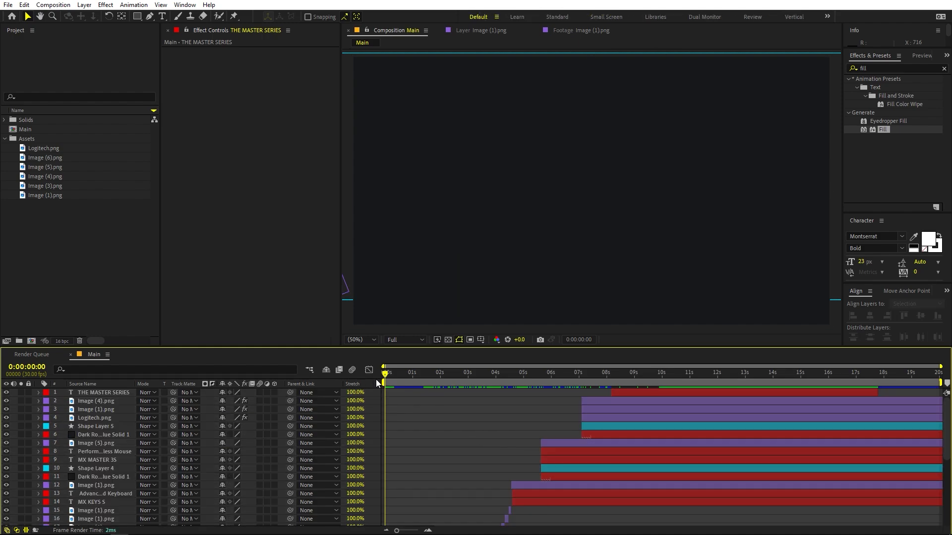
- At 0:00:00:18, add a "+" text near the frame's lower right and set it in Montserrat Black
{"action": "left_click", "coordinate": [134, 274]}
{"action": "left_click", "coordinate": [397, 374]}
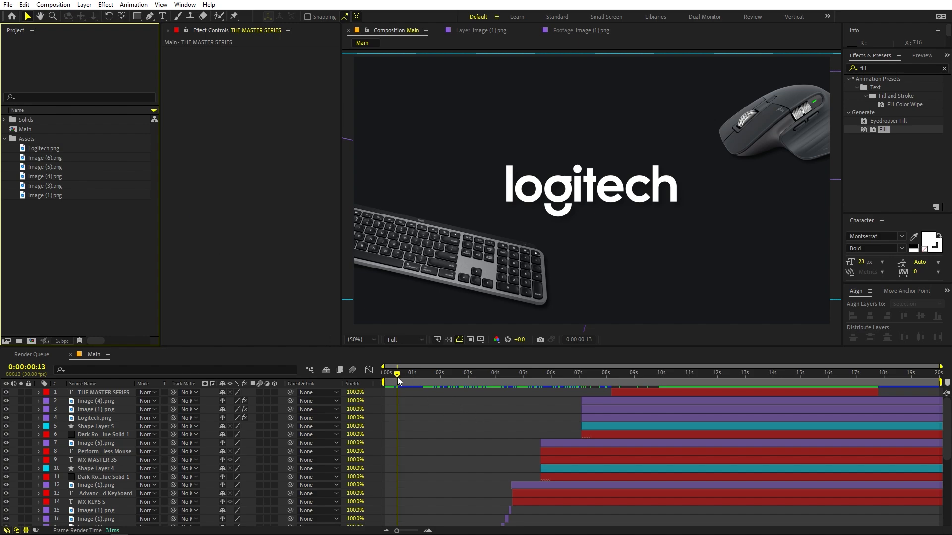
{"action": "key", "text": "space"}
{"action": "left_click", "coordinate": [161, 16]}
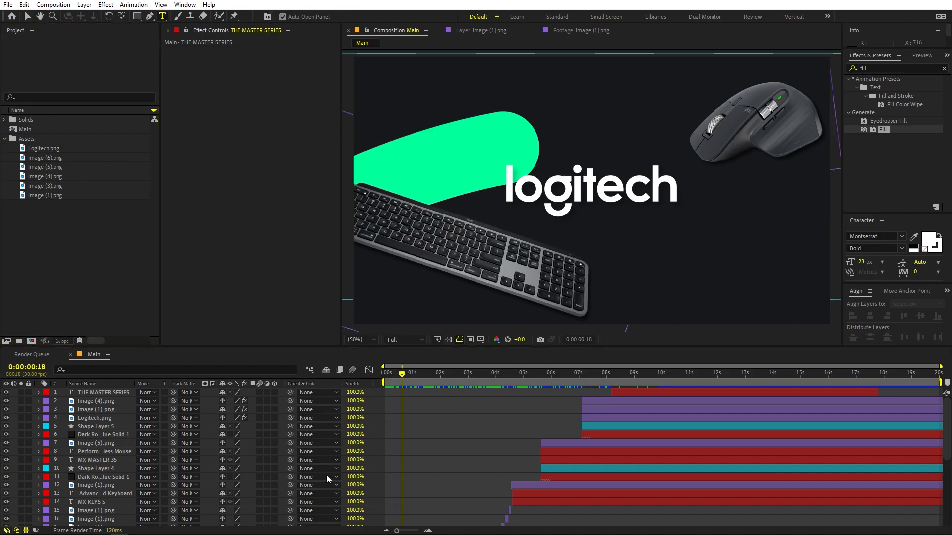
{"action": "left_click", "coordinate": [759, 284]}
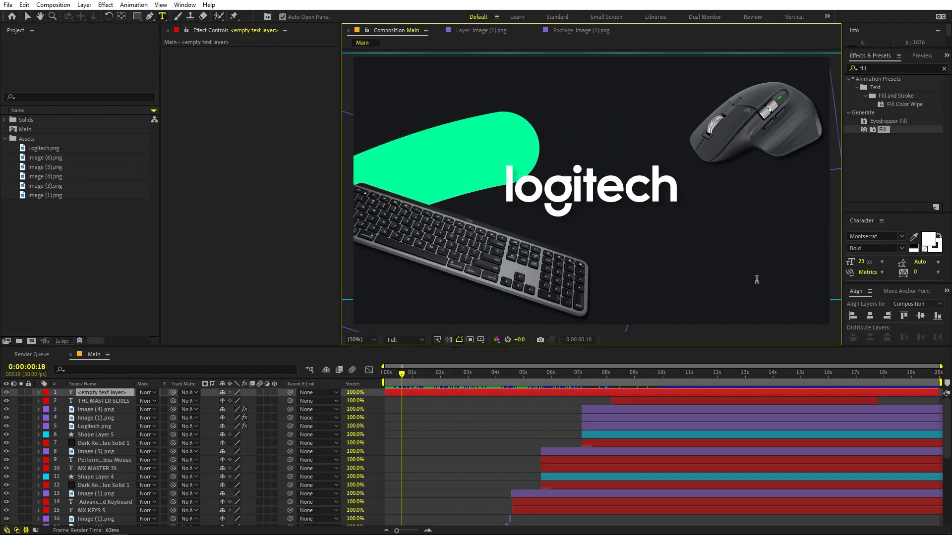
{"action": "type", "text": "+"}
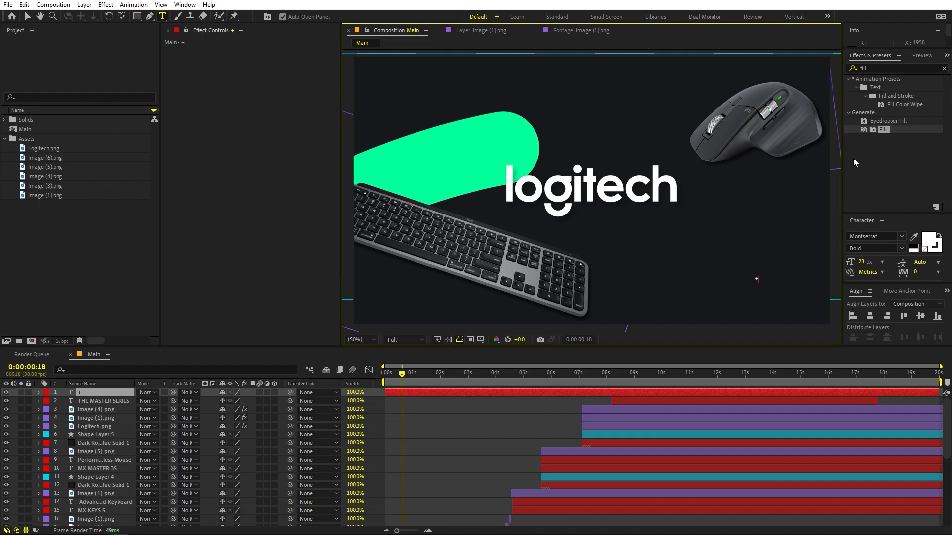
{"action": "left_click", "coordinate": [899, 249]}
{"action": "left_click", "coordinate": [862, 439]}
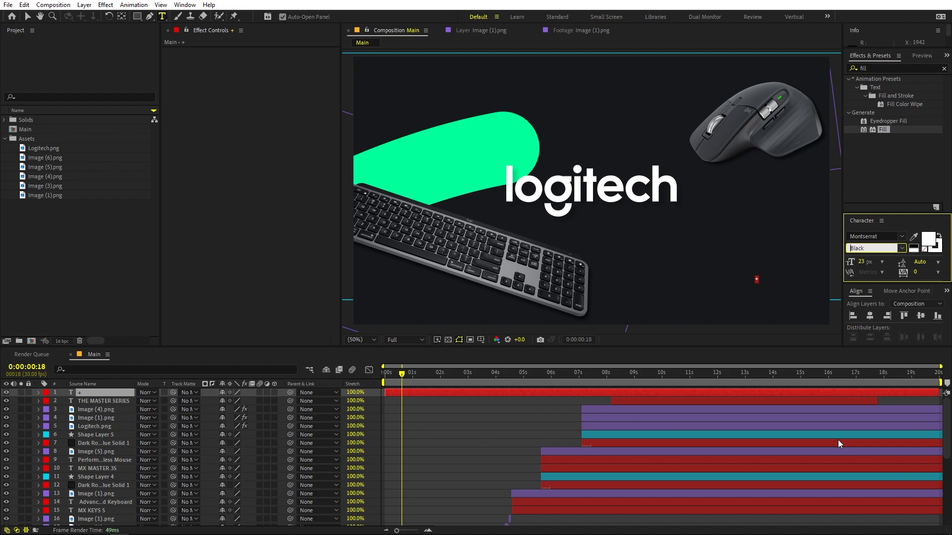
- Scale the "+" text up past about 1447% and center its anchor point on the glyph
{"action": "left_click", "coordinate": [420, 436]}
{"action": "left_click", "coordinate": [58, 392]}
{"action": "key", "text": "s"}
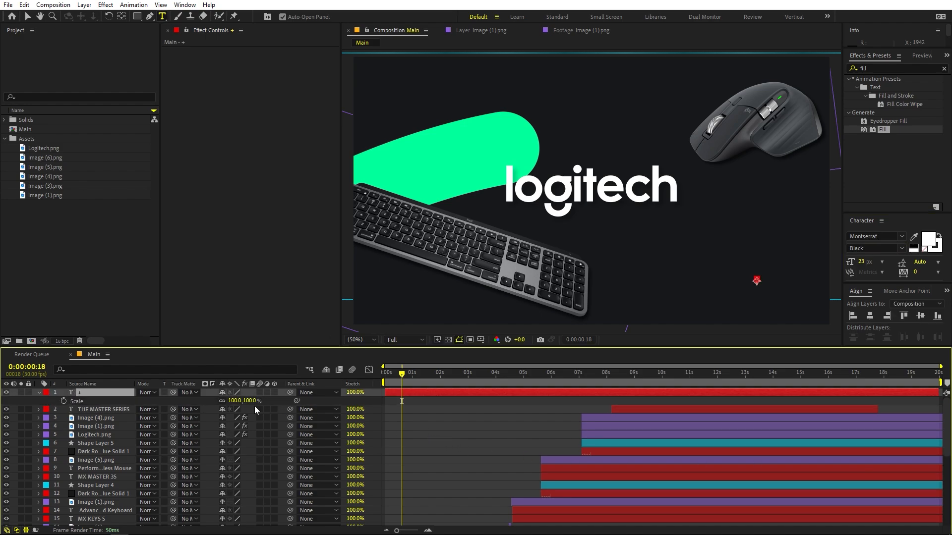
{"action": "left_click_drag", "start_coordinate": [247, 399], "coordinate": [175, 28]}
{"action": "left_click", "coordinate": [121, 17]}
{"action": "key", "text": "ctrl+alt+Home"}
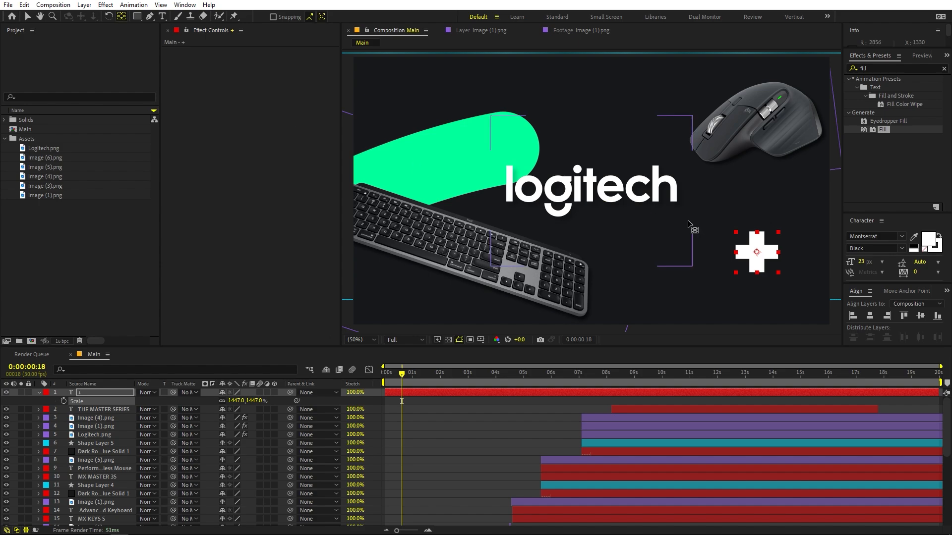
{"action": "key", "text": "v"}
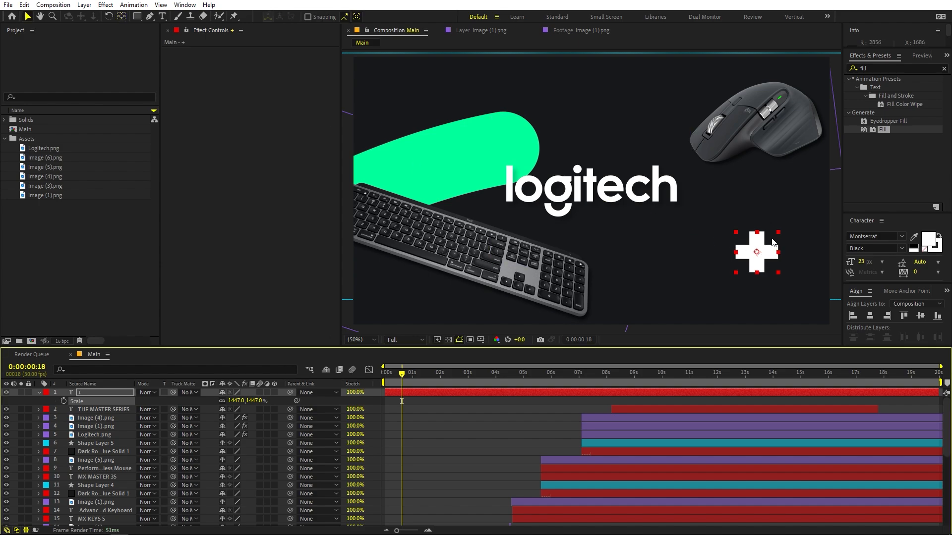
{"action": "left_click_drag", "start_coordinate": [777, 237], "coordinate": [785, 226]}
- Set the "+" layer's rotation to 45° so it forms an X, and clear the selection
{"action": "key", "text": "r"}
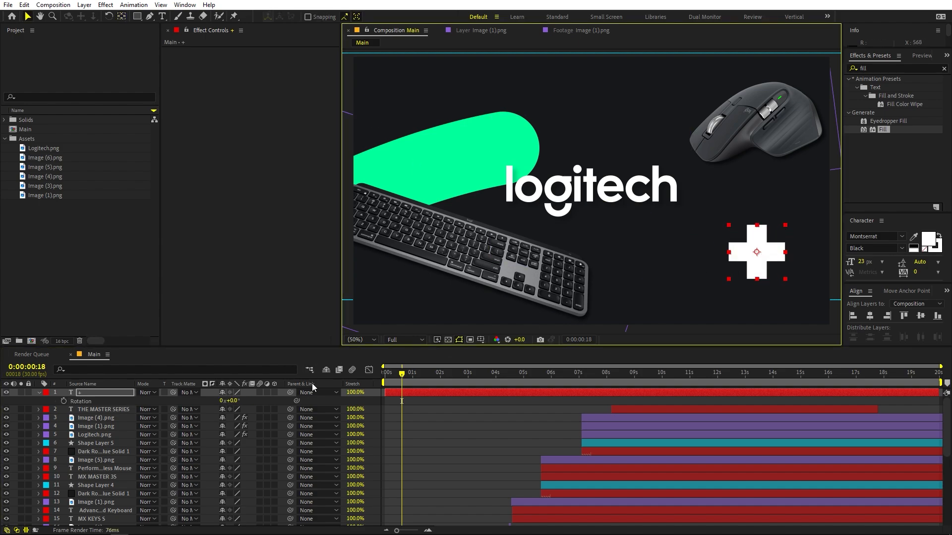
{"action": "left_click", "coordinate": [236, 401]}
{"action": "type", "text": "45"}
{"action": "key", "text": "Return"}
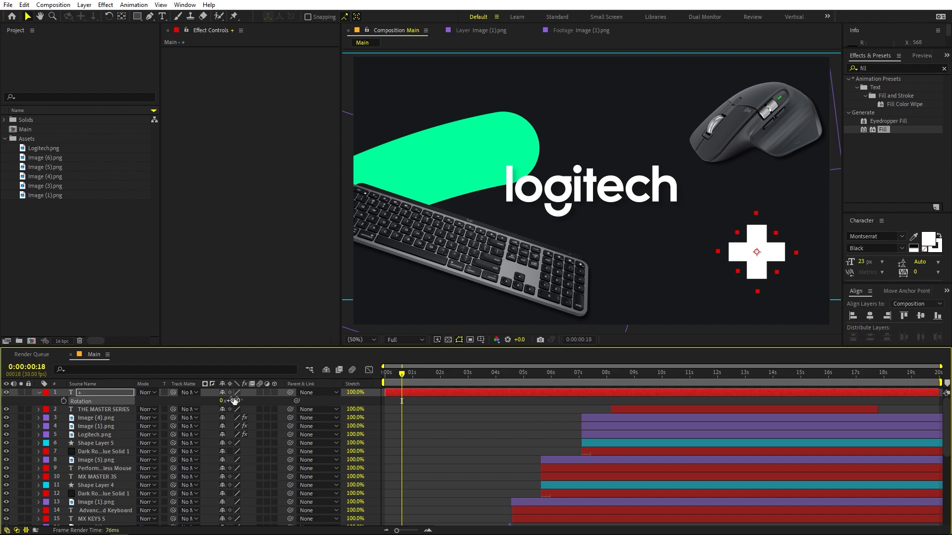
{"action": "scroll", "coordinate": [412, 447], "scroll_direction": "down", "scroll_amount": 7}
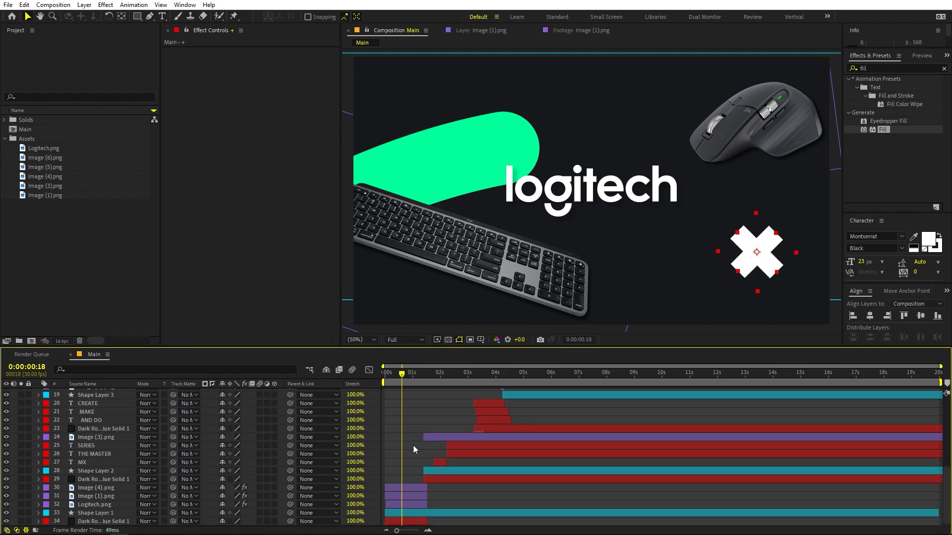
{"action": "scroll", "coordinate": [413, 442], "scroll_direction": "up", "scroll_amount": 7}
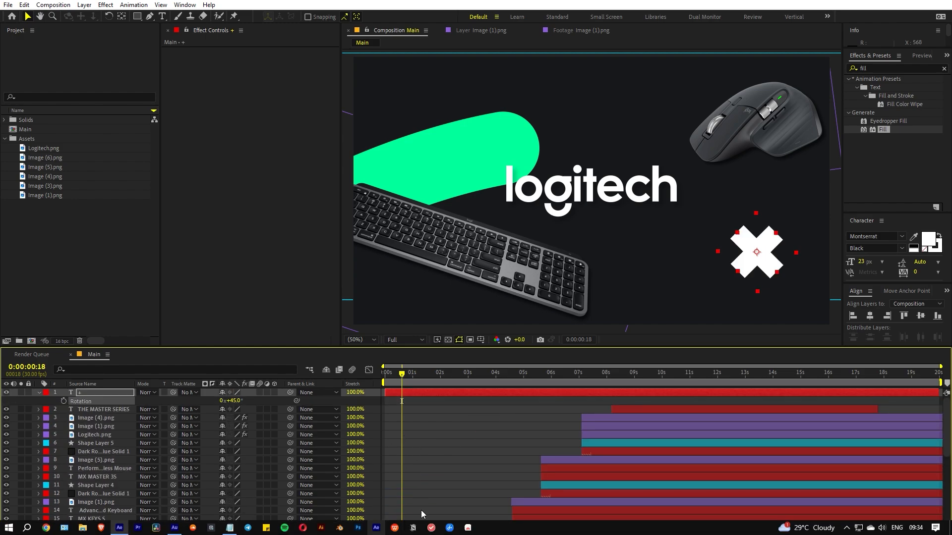
{"action": "left_click", "coordinate": [406, 457]}
- Make the X layer start at frame 1 of the composition
{"action": "left_click_drag", "start_coordinate": [396, 532], "coordinate": [414, 530]}
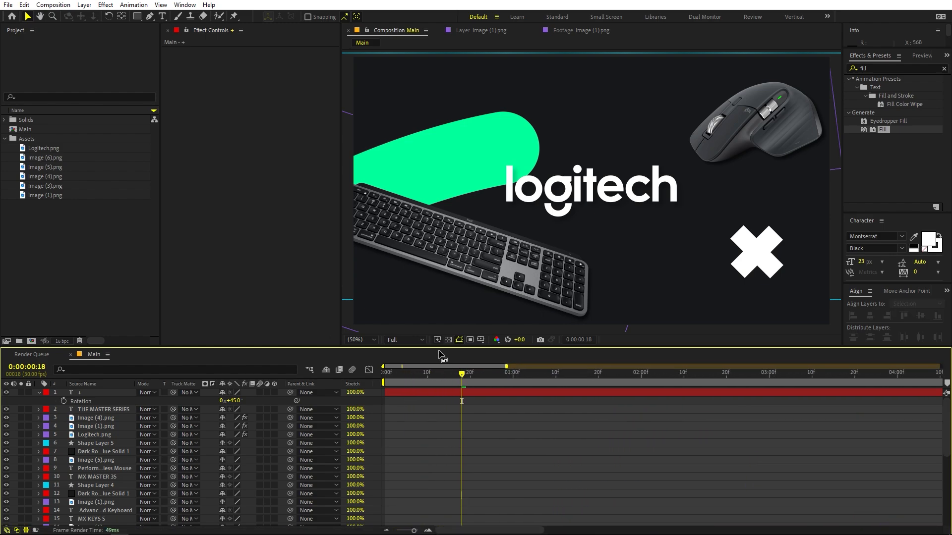
{"action": "left_click_drag", "start_coordinate": [441, 382], "coordinate": [383, 391]}
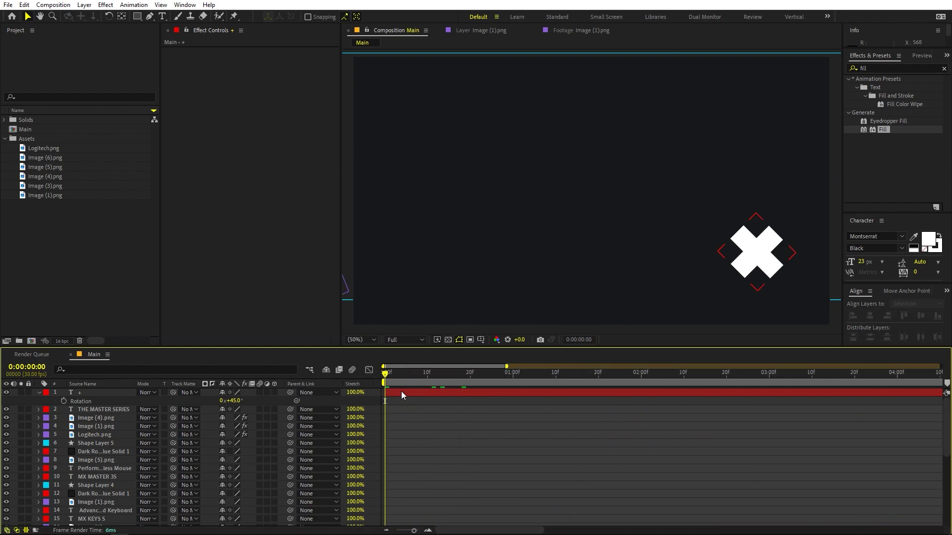
{"action": "left_click", "coordinate": [401, 394]}
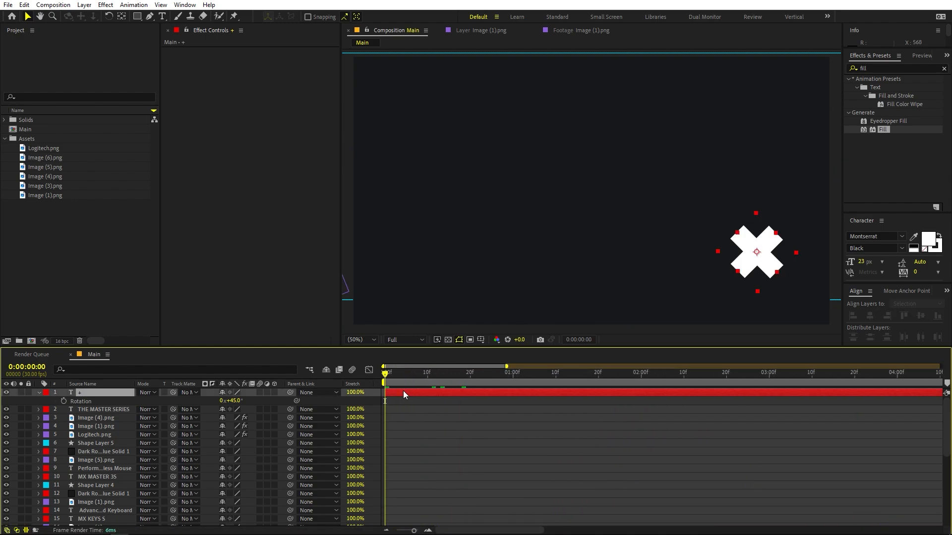
{"action": "left_click", "coordinate": [394, 377]}
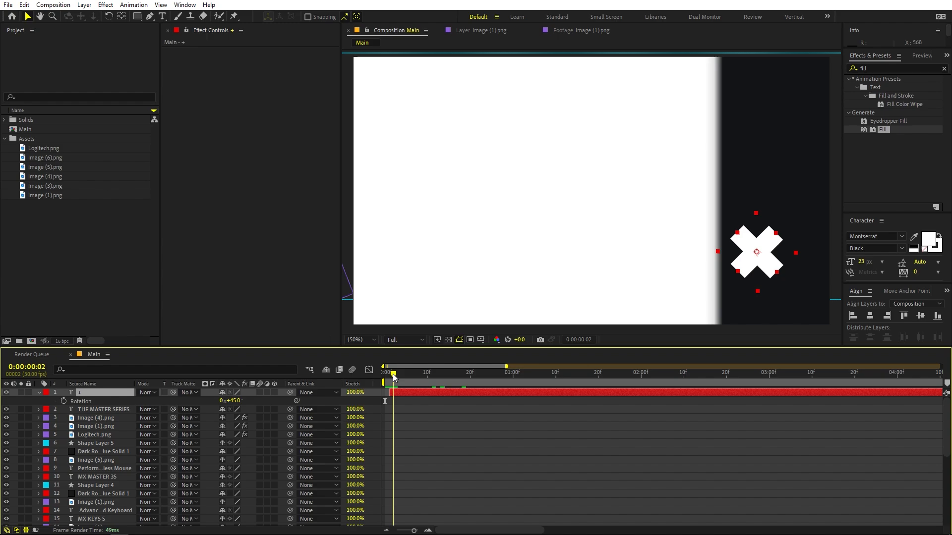
{"action": "left_click_drag", "start_coordinate": [395, 376], "coordinate": [398, 378]}
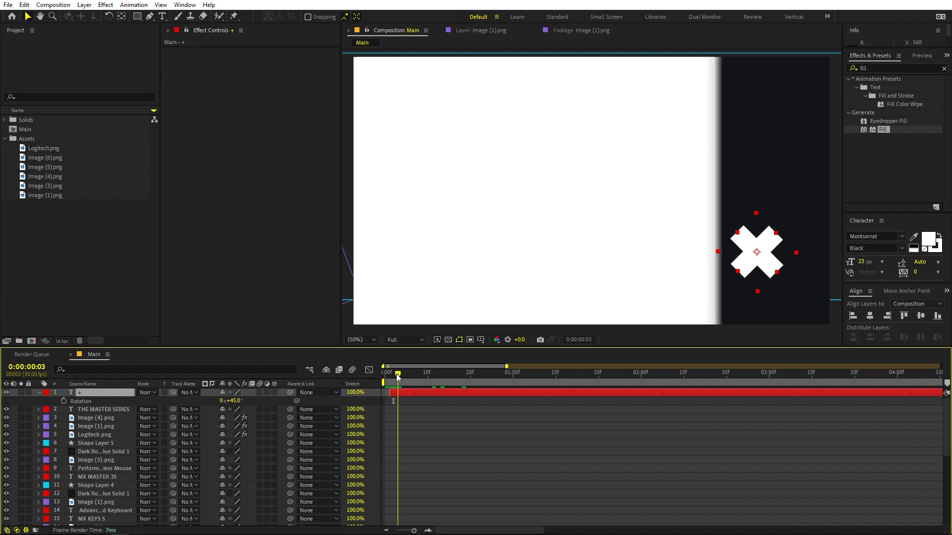
{"action": "left_click", "coordinate": [414, 497]}
- Split the X layer at frame 4 and move the new segment to the frame's upper left
{"action": "left_click", "coordinate": [427, 530]}
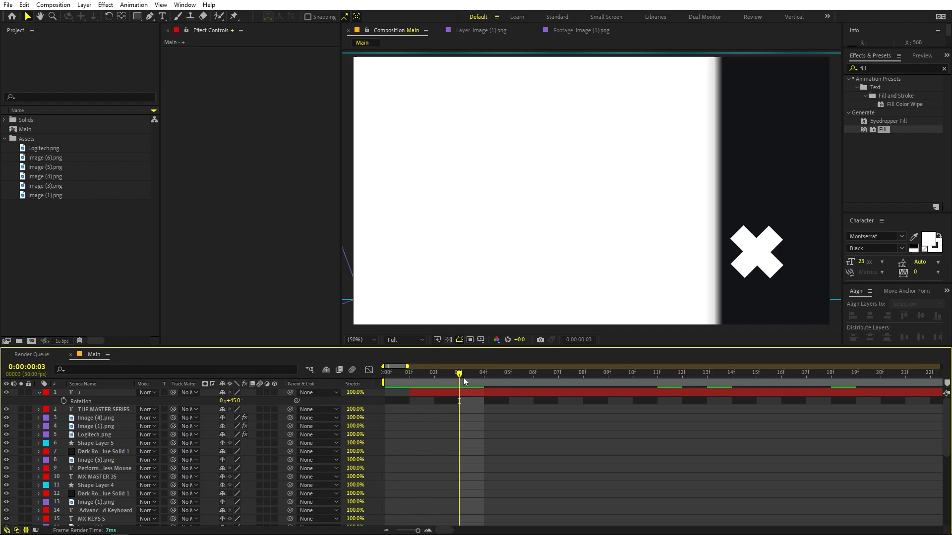
{"action": "left_click_drag", "start_coordinate": [465, 380], "coordinate": [485, 382]}
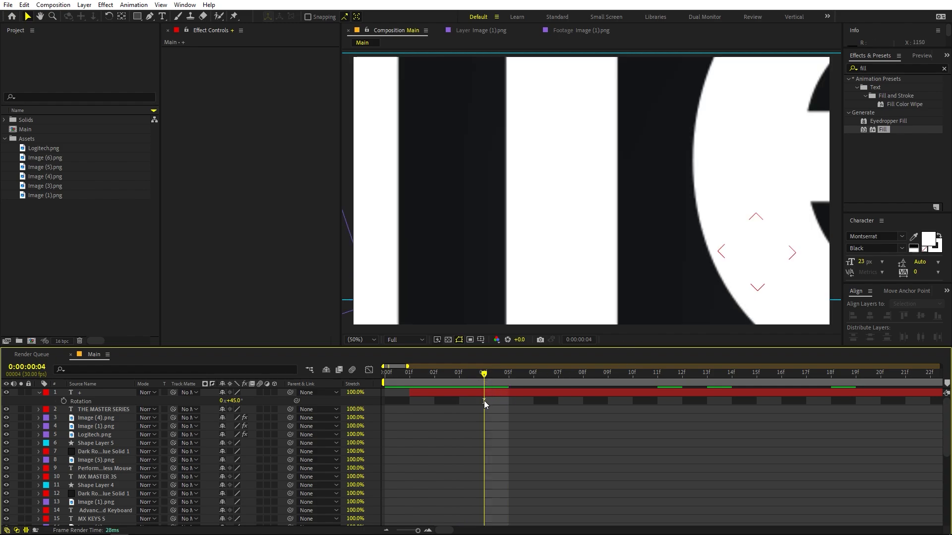
{"action": "left_click", "coordinate": [511, 393]}
{"action": "key", "text": "ctrl+shift+d"}
{"action": "left_click_drag", "start_coordinate": [750, 256], "coordinate": [447, 116]}
- Split the X layer at frame 7, then place the new segment at the frame's lower right and enlarge it
{"action": "left_click_drag", "start_coordinate": [499, 376], "coordinate": [561, 381]}
{"action": "key", "text": "ctrl+shift+d"}
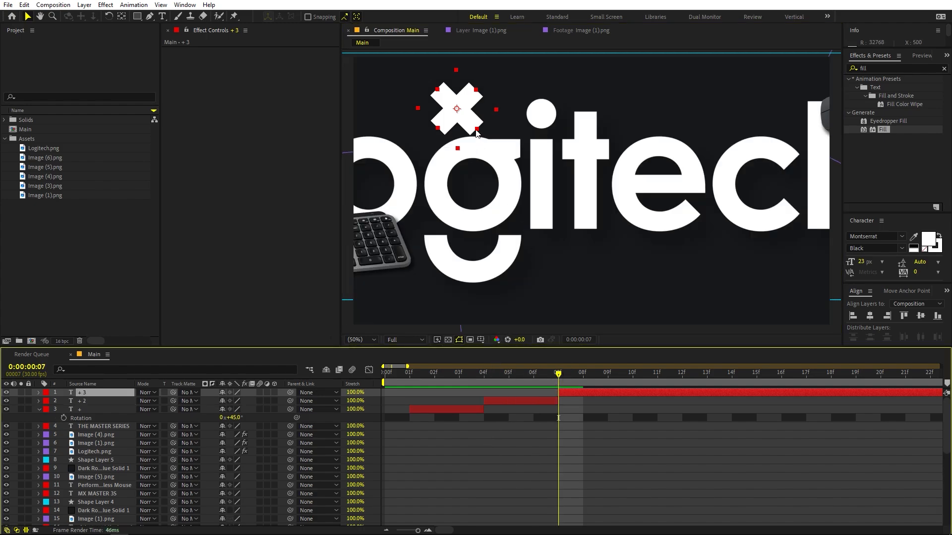
{"action": "left_click_drag", "start_coordinate": [458, 92], "coordinate": [736, 244]}
{"action": "key", "text": "Return"}
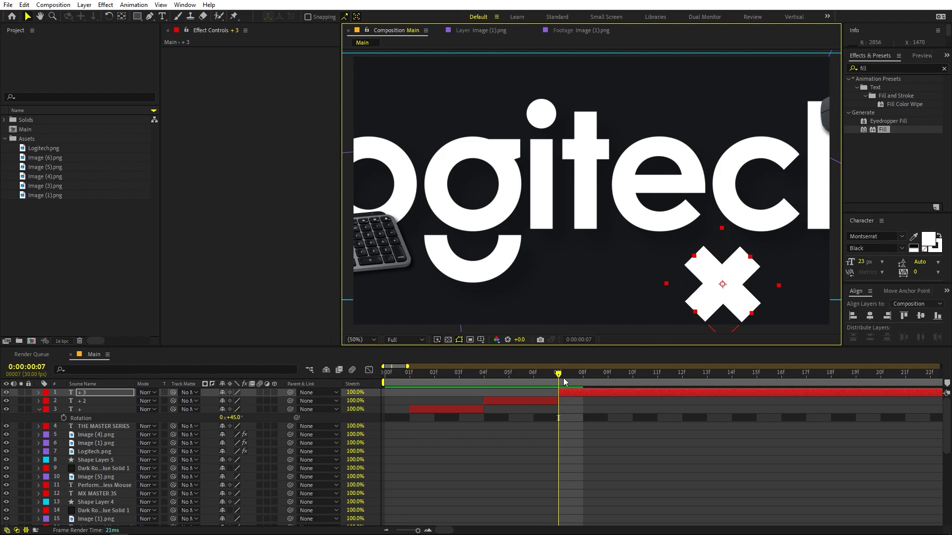
- Split the X layer at frame 10 and move the new segment to the frame's upper-left corner
{"action": "left_click_drag", "start_coordinate": [560, 380], "coordinate": [650, 385]}
{"action": "key", "text": "ctrl+shift+d"}
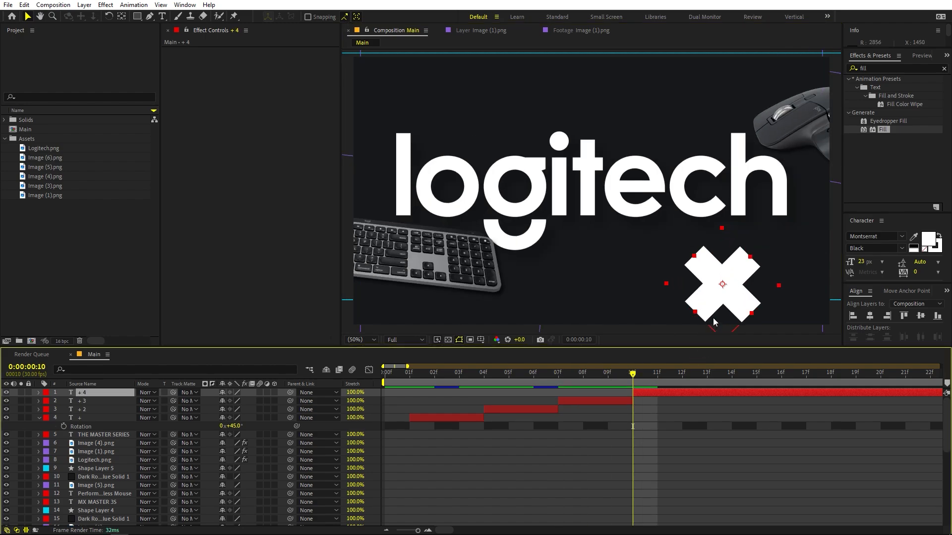
{"action": "left_click_drag", "start_coordinate": [724, 301], "coordinate": [392, 107]}
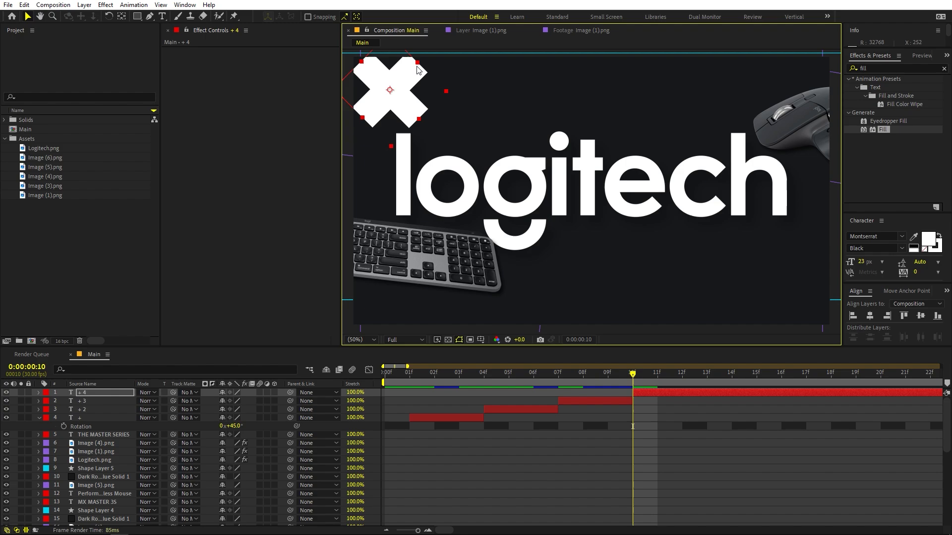
- Split off an X segment at frame 13, place it at the frame's lower right, and cut away everything after frame 16
{"action": "left_click_drag", "start_coordinate": [417, 63], "coordinate": [730, 273]}
{"action": "key", "text": "space"}
{"action": "key", "text": "ctrl+shift+d"}
{"action": "key", "text": "ctrl+shift+d"}
{"action": "left_click_drag", "start_coordinate": [708, 375], "coordinate": [781, 382]}
{"action": "key", "text": "Delete"}
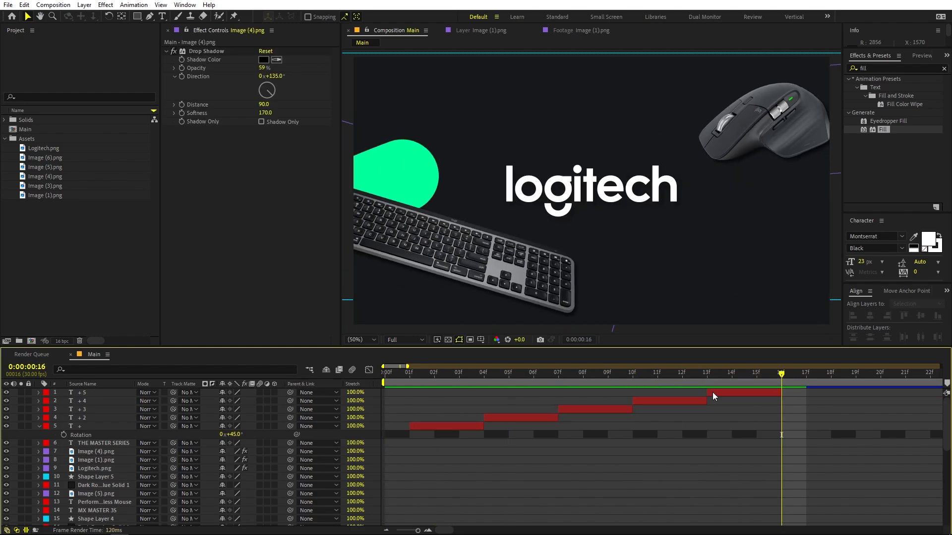
- Duplicate all five X segments and stack the copies together above the originals
{"action": "left_click", "coordinate": [716, 396]}
{"action": "left_click", "coordinate": [411, 425], "text": "shift"}
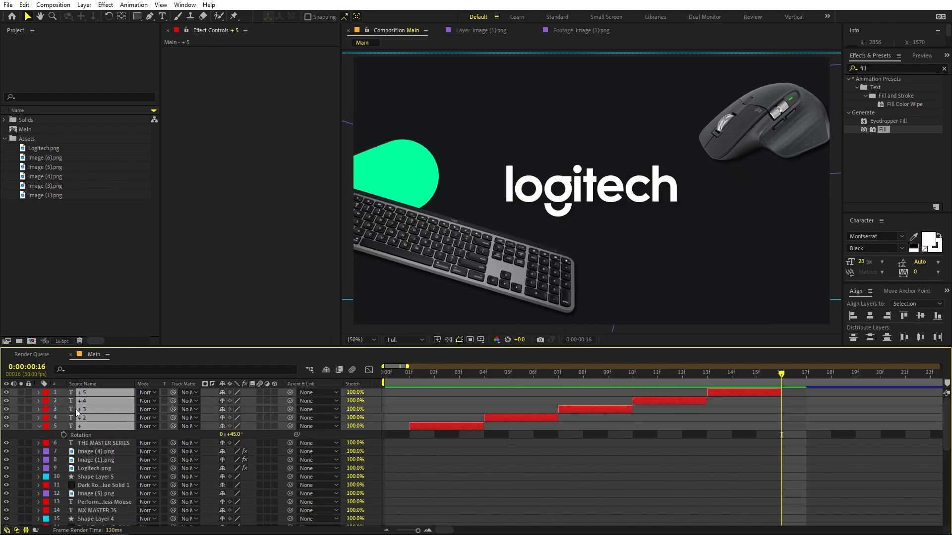
{"action": "key", "text": "ctrl+d"}
{"action": "left_click_drag", "start_coordinate": [89, 412], "coordinate": [89, 397]}
- Move the first duplicated X to the upper right, scale it to 1093.9%, and apply a Fill effect in the scene's green
{"action": "left_click", "coordinate": [439, 374]}
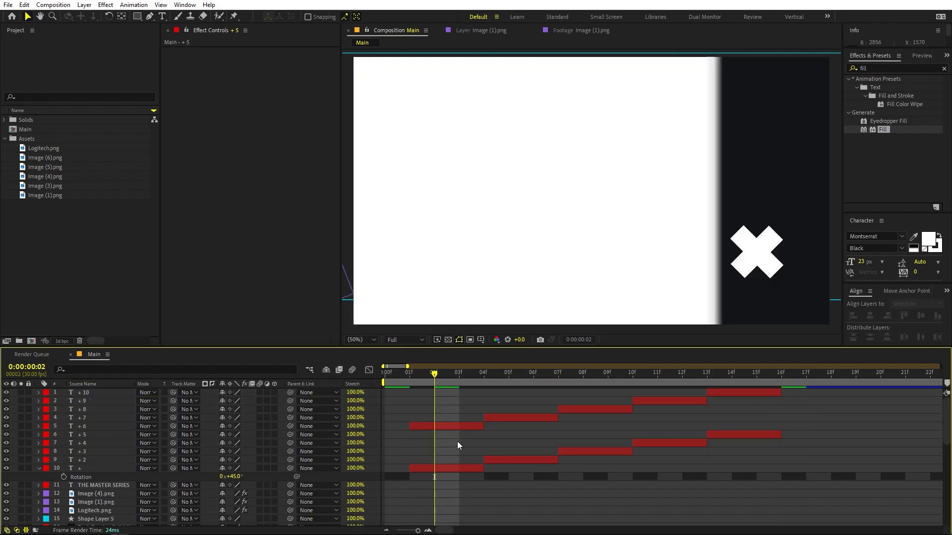
{"action": "left_click", "coordinate": [457, 428]}
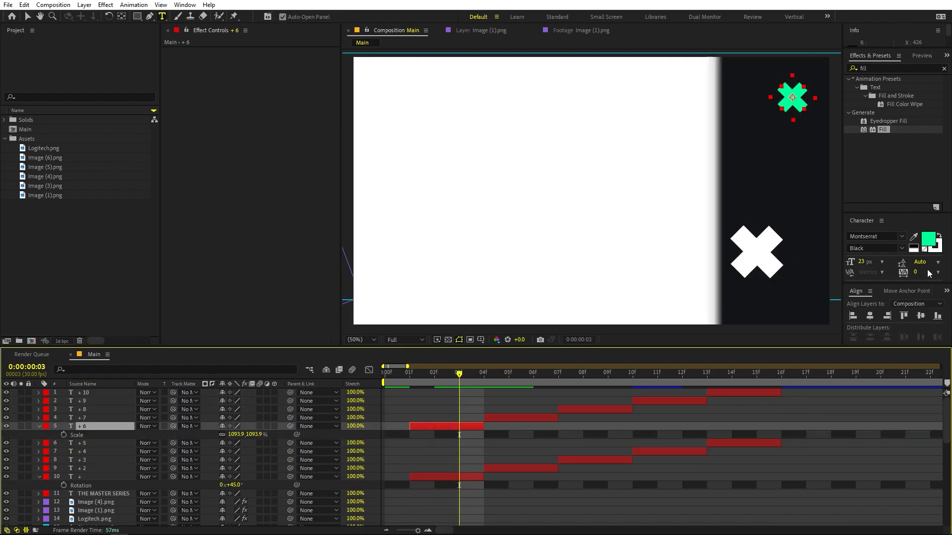
{"action": "left_click_drag", "start_coordinate": [880, 131], "coordinate": [432, 427]}
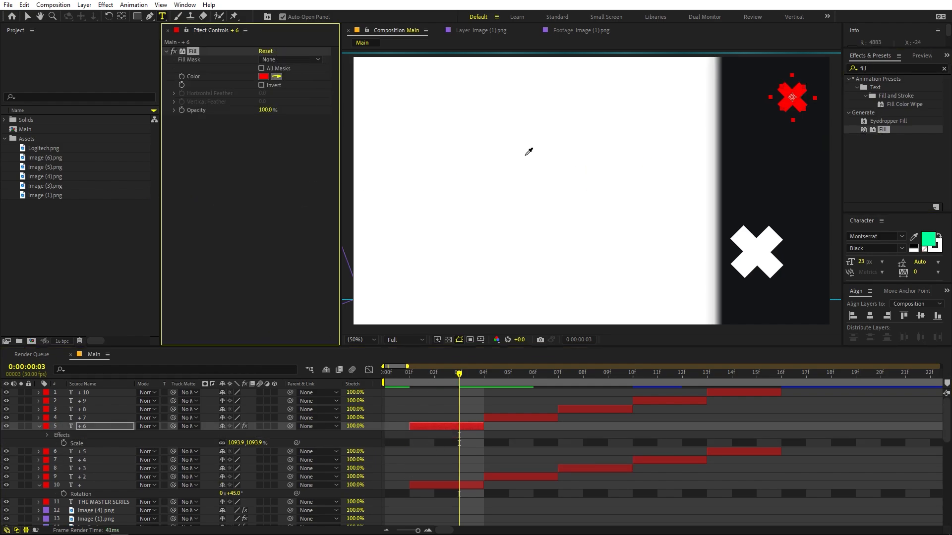
{"action": "key", "text": "v"}
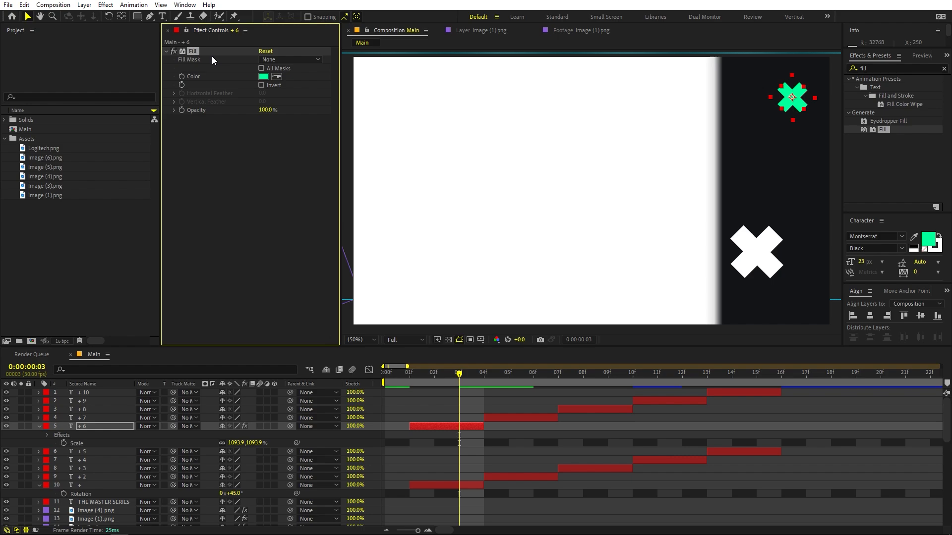
- Copy the green Fill effect onto the other four duplicated X segments, + 7 to + 10
{"action": "left_click", "coordinate": [550, 419]}
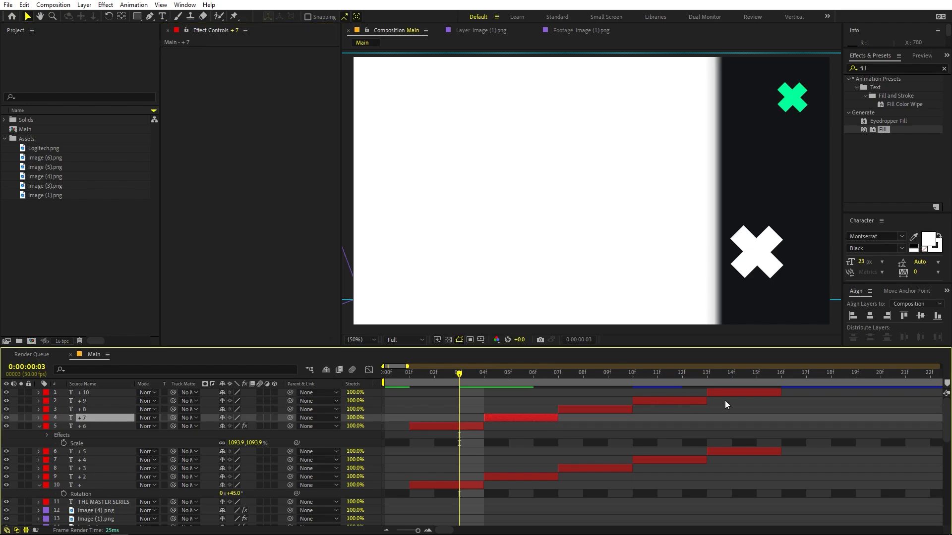
{"action": "left_click", "coordinate": [730, 393], "text": "shift"}
{"action": "key", "text": "ctrl+v"}
{"action": "left_click", "coordinate": [513, 399]}
- Reposition and resize the remaining green X segments to sit apart from the white ones, then preview from the composition's start
{"action": "left_click_drag", "start_coordinate": [488, 378], "coordinate": [516, 378]}
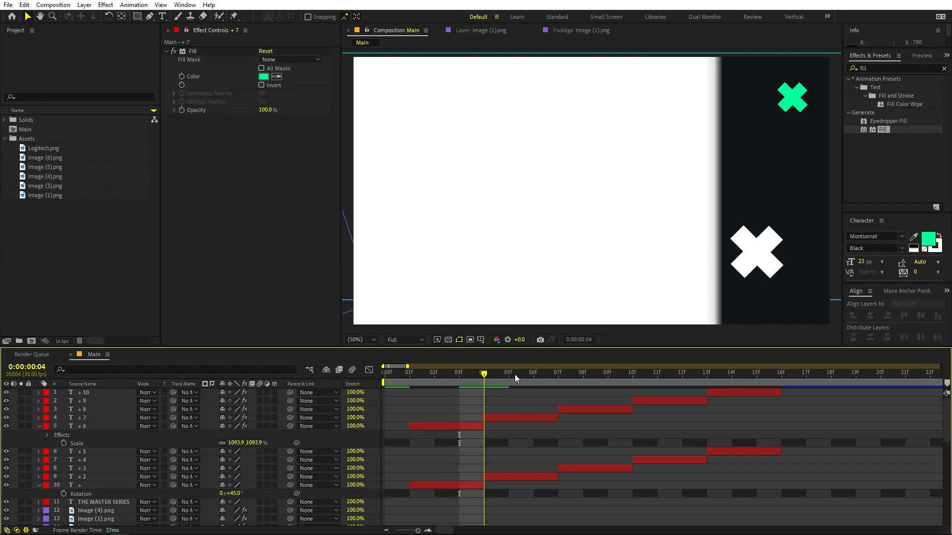
{"action": "left_click", "coordinate": [534, 420]}
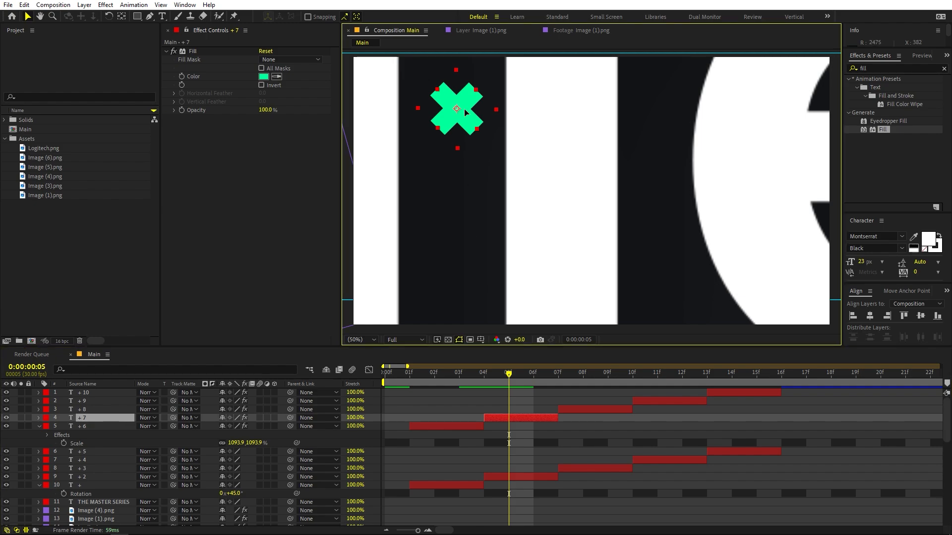
{"action": "left_click_drag", "start_coordinate": [464, 109], "coordinate": [655, 269]}
{"action": "left_click", "coordinate": [593, 372]}
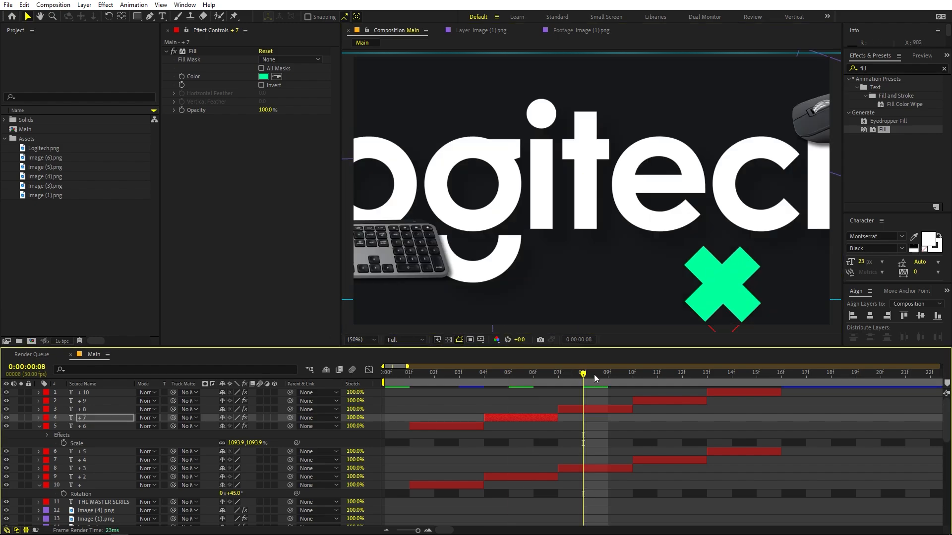
{"action": "left_click", "coordinate": [504, 102]}
{"action": "left_click_drag", "start_coordinate": [504, 103], "coordinate": [438, 66]}
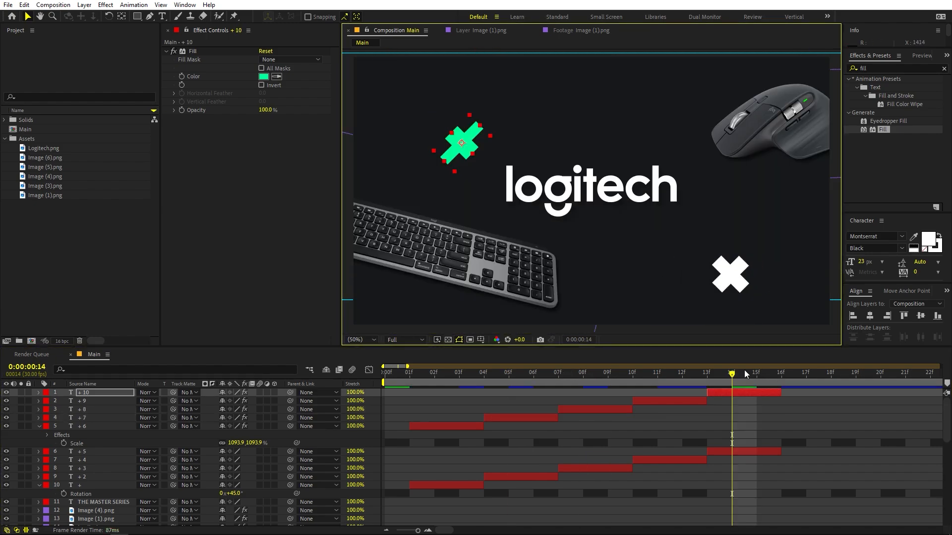
{"action": "left_click_drag", "start_coordinate": [744, 373], "coordinate": [198, 408]}
{"action": "key", "text": "space"}
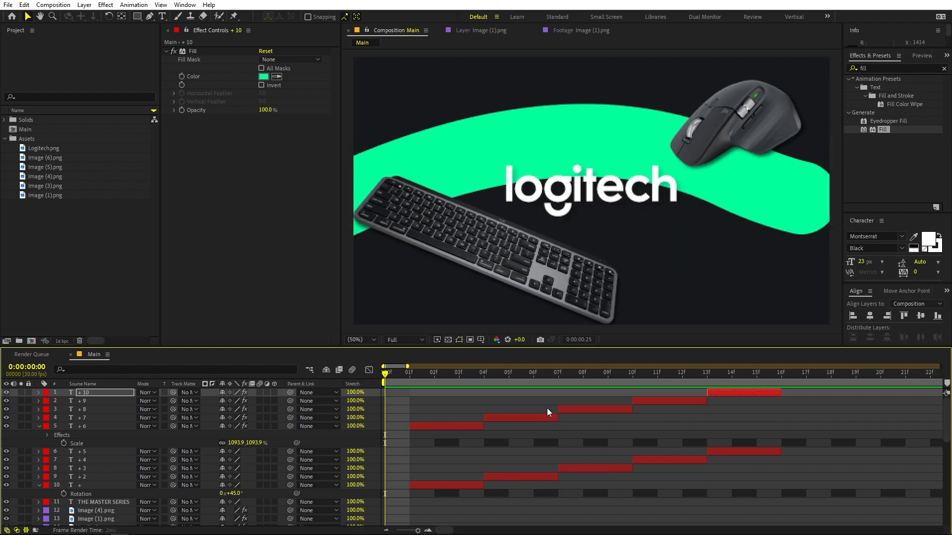
- Fit the whole frame in the composition viewer, and show only the keyframed properties of all layers across the full timeline
{"action": "scroll", "coordinate": [614, 242], "scroll_direction": "down", "scroll_amount": 2}
{"action": "left_click", "coordinate": [360, 339]}
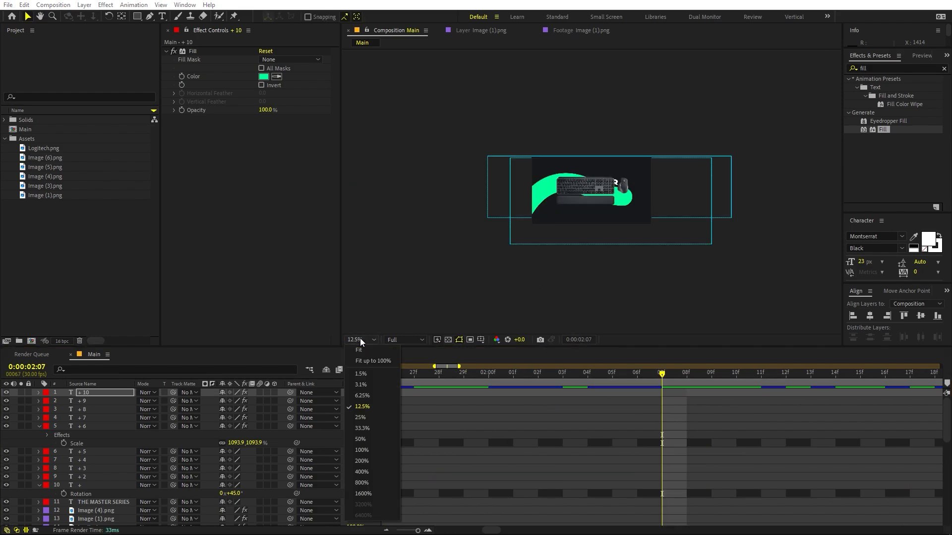
{"action": "left_click", "coordinate": [368, 359]}
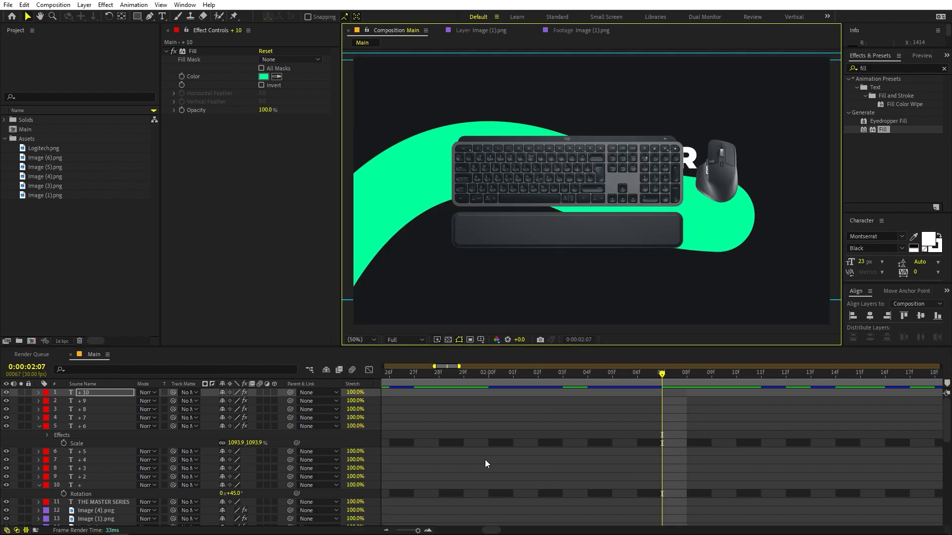
{"action": "key", "text": "ctrl+a"}
{"action": "key", "text": "u"}
{"action": "left_click", "coordinate": [513, 447]}
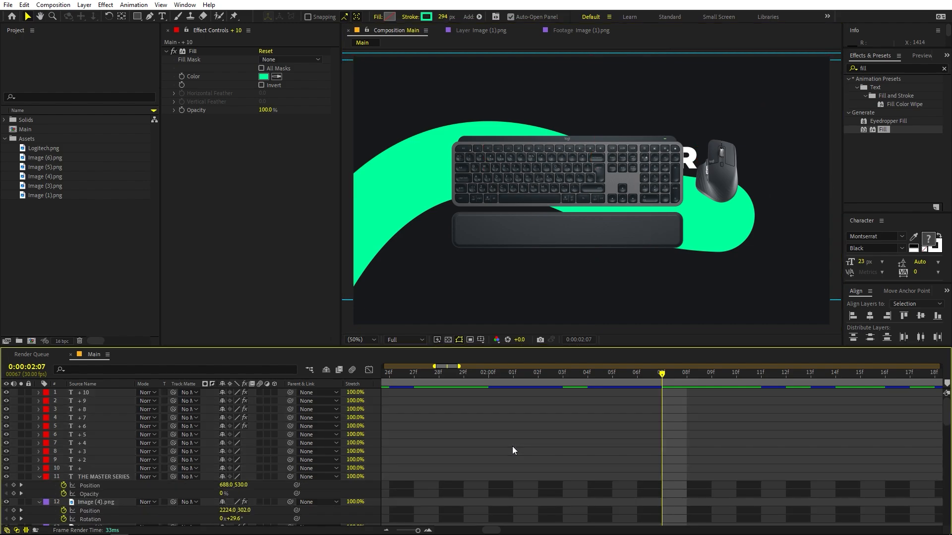
{"action": "left_click_drag", "start_coordinate": [415, 529], "coordinate": [398, 530]}
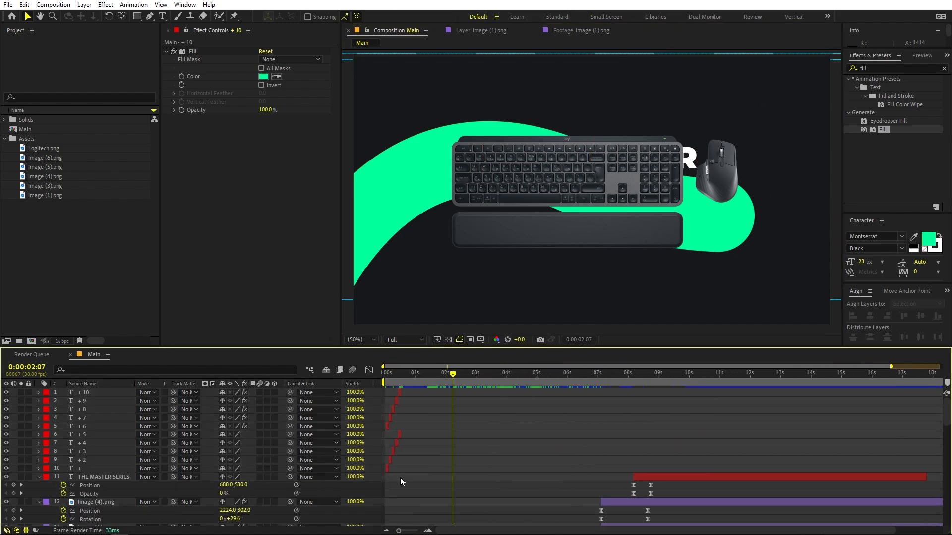
- Duplicate all ten white and green X layers and stack the copies together above the originals
{"action": "left_click", "coordinate": [384, 468]}
{"action": "left_click", "coordinate": [110, 392], "text": "shift"}
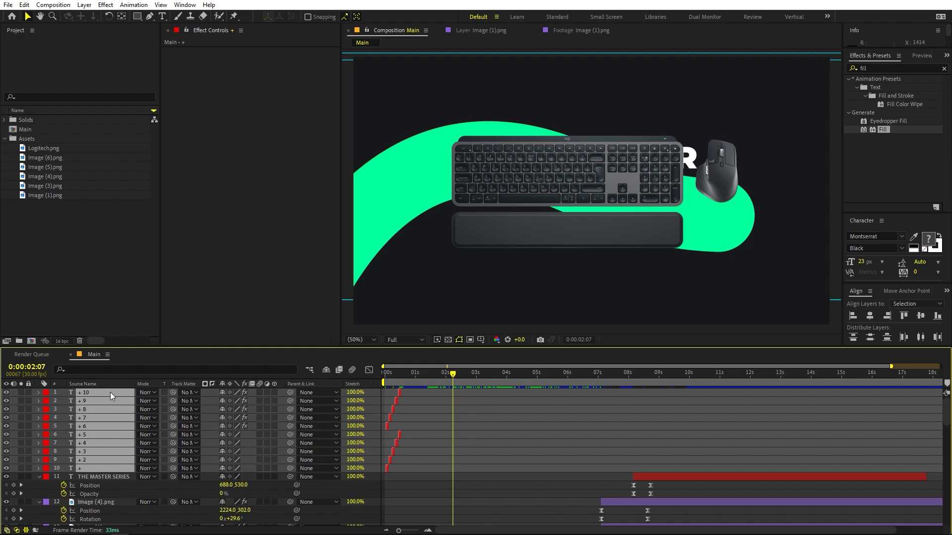
{"action": "key", "text": "ctrl+d"}
{"action": "left_click_drag", "start_coordinate": [103, 409], "coordinate": [108, 393]}
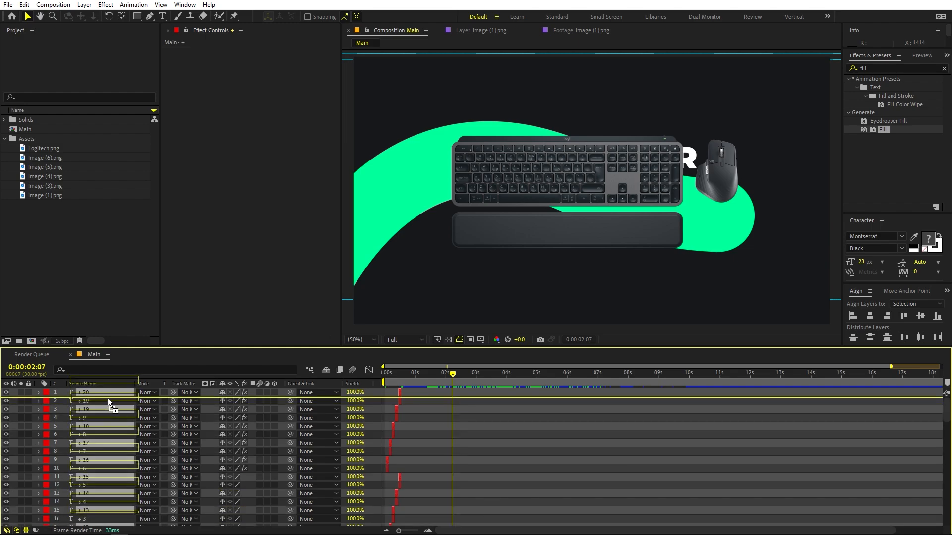
- Shift the ten duplicated X layers in time so their sequence starts at 0:00:03:11, over the CREATE MAKE AND DO text
{"action": "scroll", "coordinate": [417, 427], "scroll_direction": "up", "scroll_amount": 1, "text": "alt"}
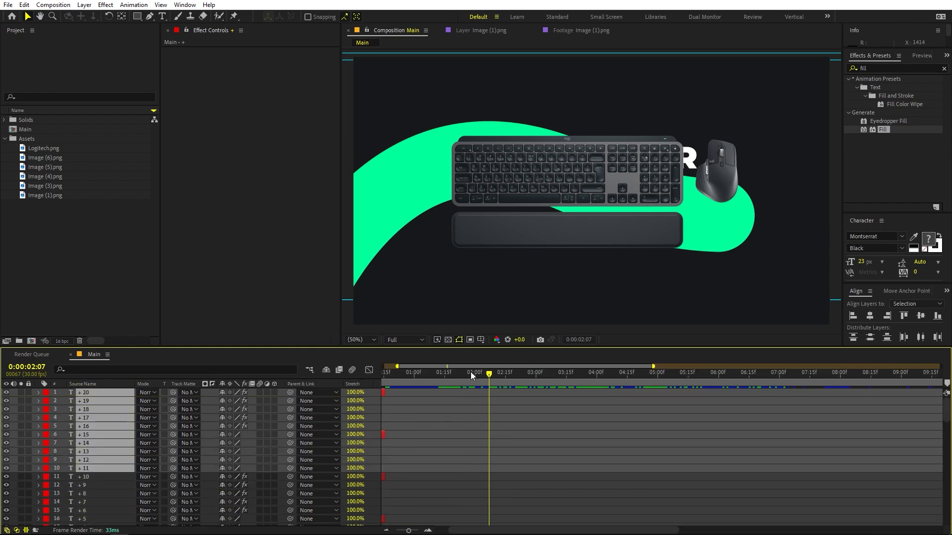
{"action": "left_click_drag", "start_coordinate": [471, 372], "coordinate": [584, 411]}
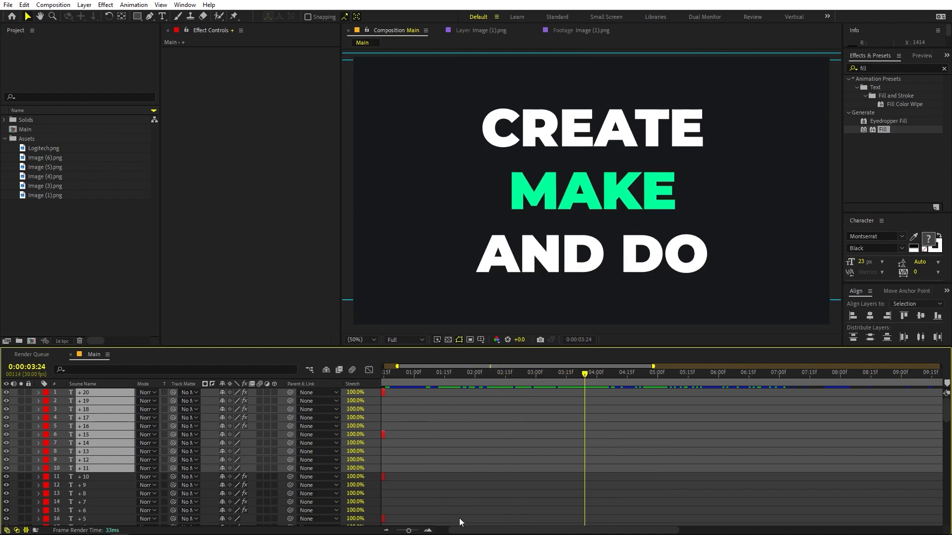
{"action": "left_click_drag", "start_coordinate": [475, 530], "coordinate": [467, 531]}
{"action": "scroll", "coordinate": [394, 410], "scroll_direction": "up", "scroll_amount": 1}
{"action": "left_click_drag", "start_coordinate": [399, 401], "coordinate": [842, 424]}
{"action": "left_click_drag", "start_coordinate": [814, 378], "coordinate": [786, 379]}
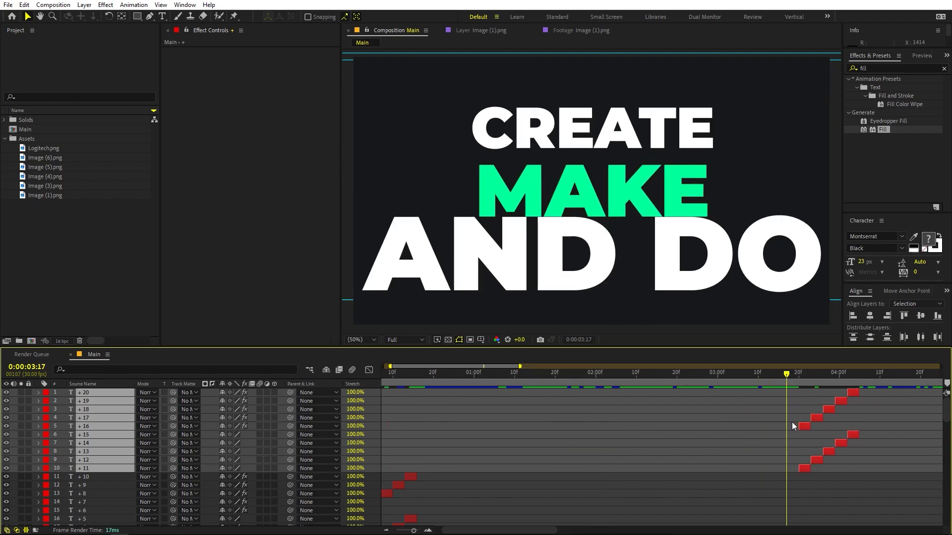
{"action": "left_click_drag", "start_coordinate": [805, 427], "coordinate": [792, 427]}
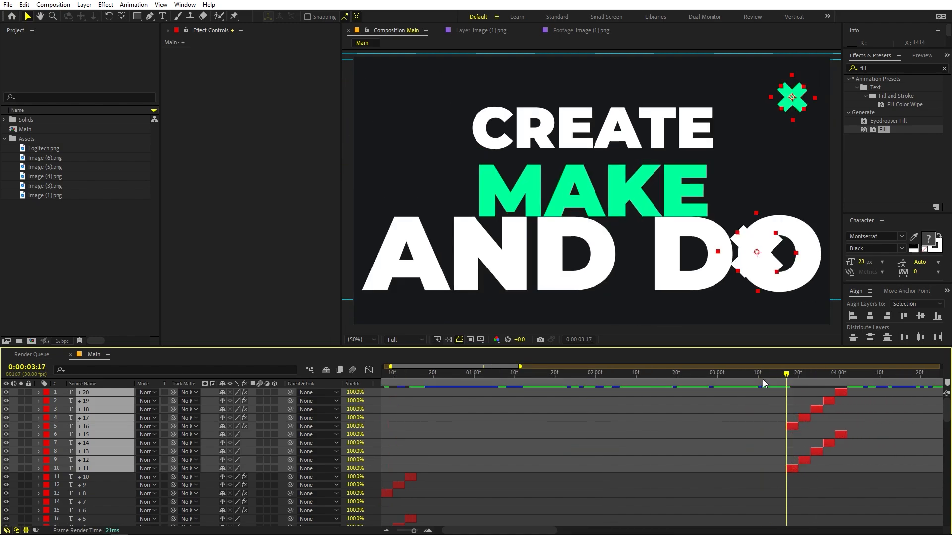
{"action": "mouse_move", "coordinate": [763, 379]}
{"action": "left_mouse_down"}
{"action": "mouse_move", "coordinate": [777, 380]}
{"action": "mouse_move", "coordinate": [761, 379]}
{"action": "left_mouse_up"}
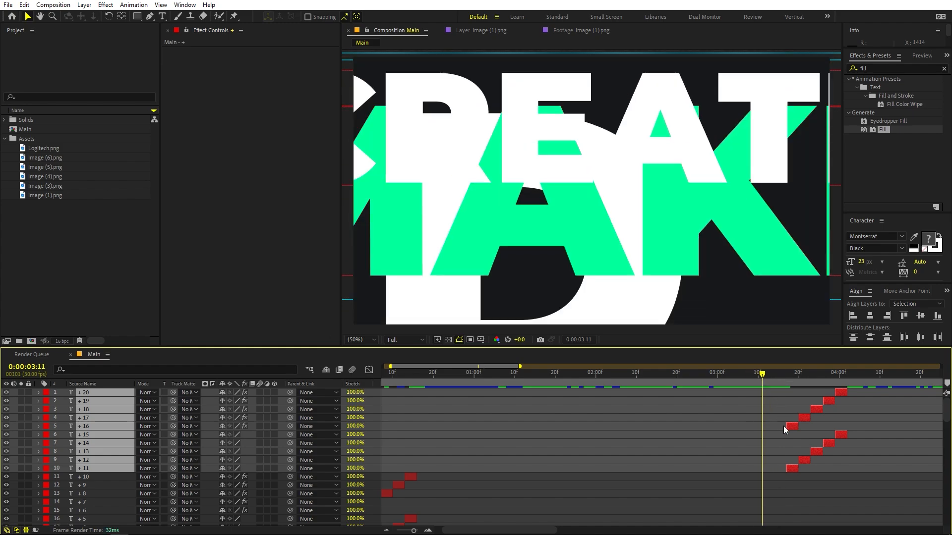
{"action": "left_click_drag", "start_coordinate": [790, 424], "coordinate": [762, 425]}
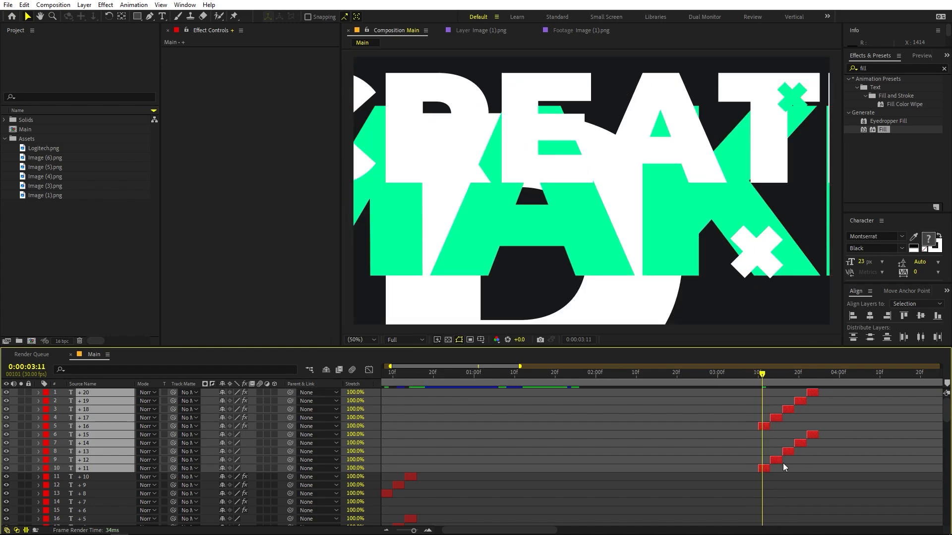
- Preview the X accents over the text scene, play the promo from its start, and examine the closing logo scene around 0:00:10:23
{"action": "key", "text": "space"}
{"action": "key", "text": "space"}
{"action": "scroll", "coordinate": [759, 454], "scroll_direction": "down", "scroll_amount": 4, "text": "alt"}
{"action": "scroll", "coordinate": [760, 454], "scroll_direction": "down", "scroll_amount": 2}
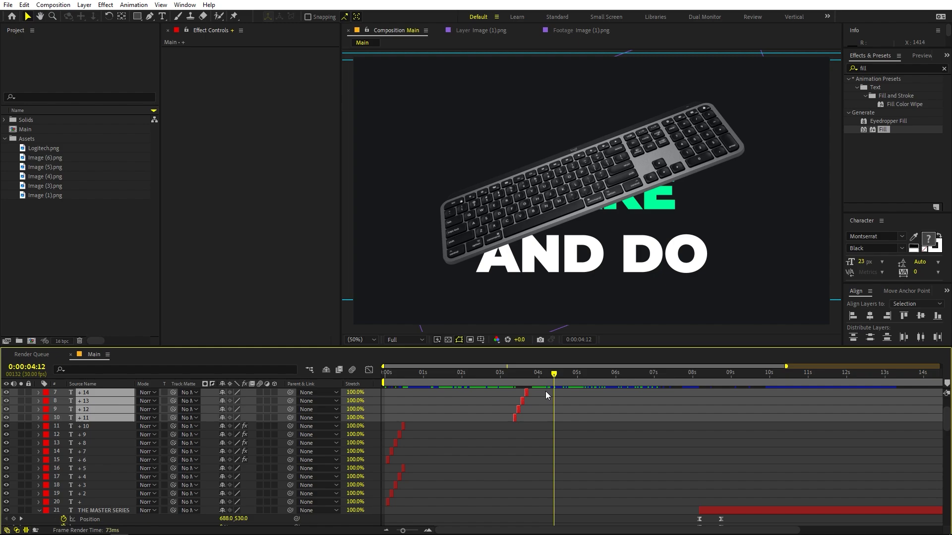
{"action": "left_click_drag", "start_coordinate": [550, 377], "coordinate": [768, 381]}
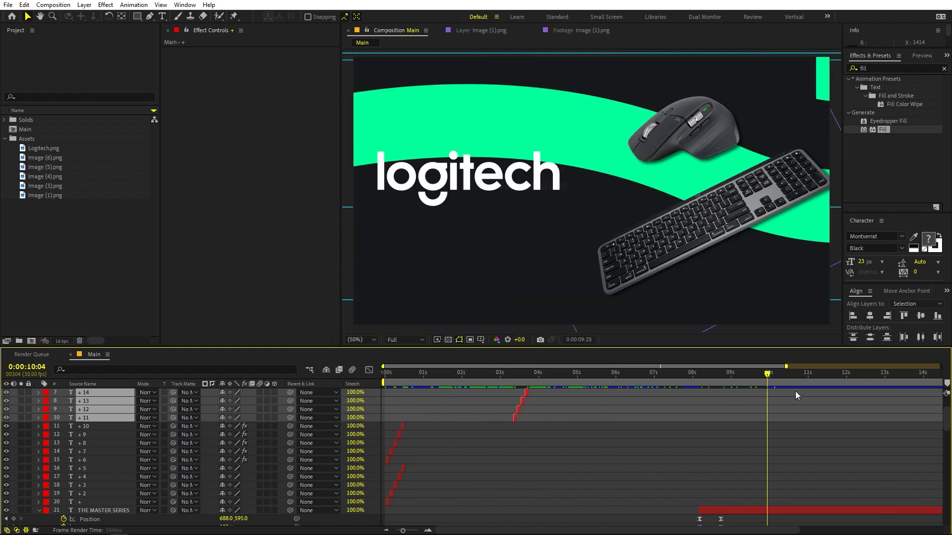
{"action": "key", "text": "space"}
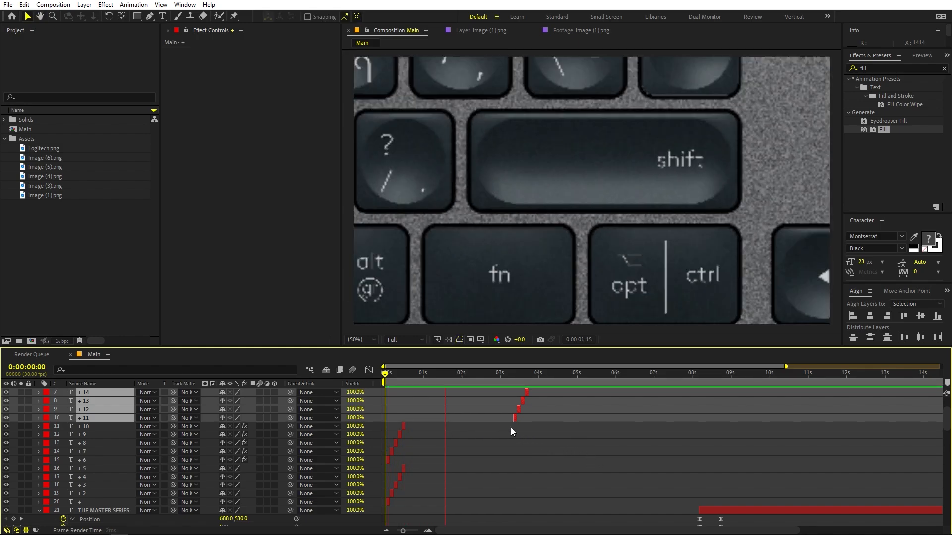
{"action": "left_click_drag", "start_coordinate": [477, 378], "coordinate": [800, 395]}
{"action": "left_click", "coordinate": [821, 445]}
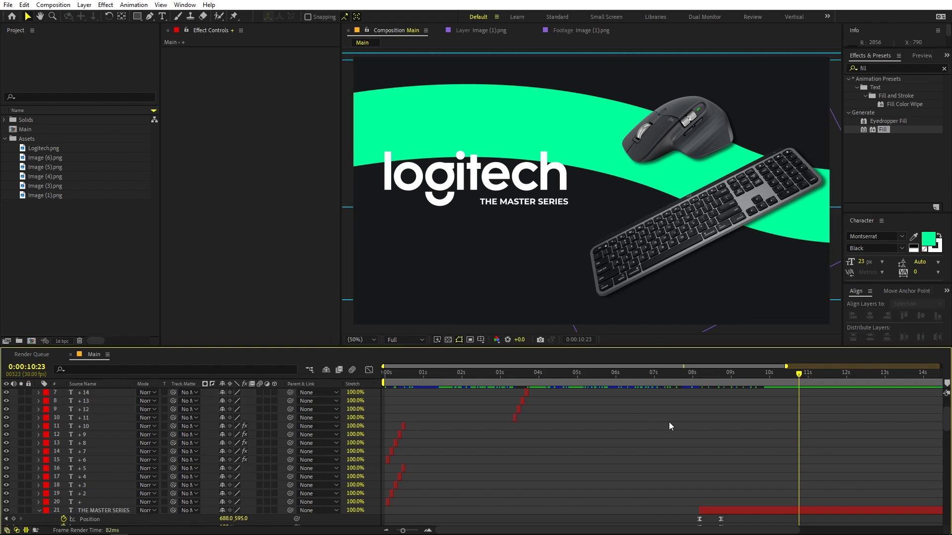